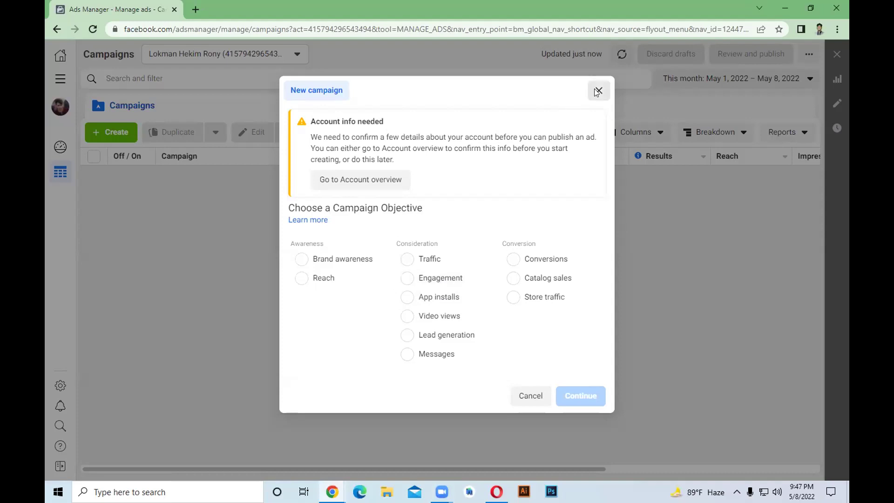
# Start a new Engagement campaign with Post engagement as the engagement type.
pyautogui.click(98, 133)
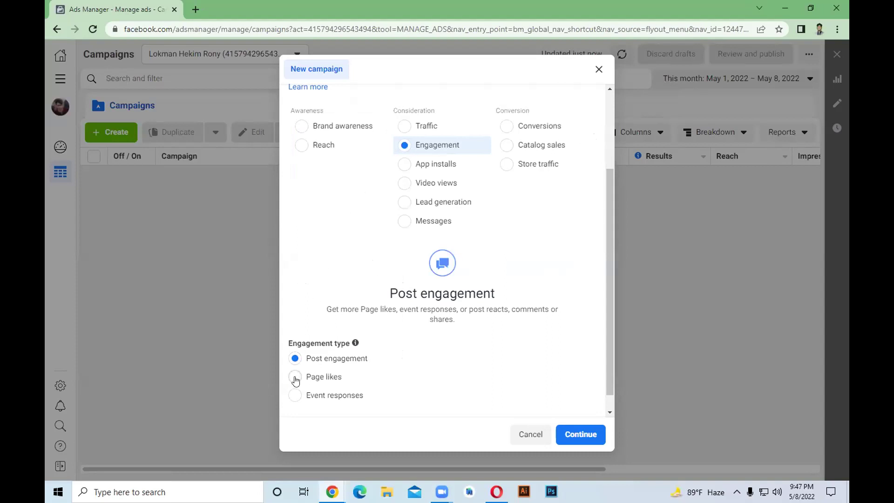
pyautogui.click(334, 375)
pyautogui.click(310, 363)
pyautogui.click(581, 435)
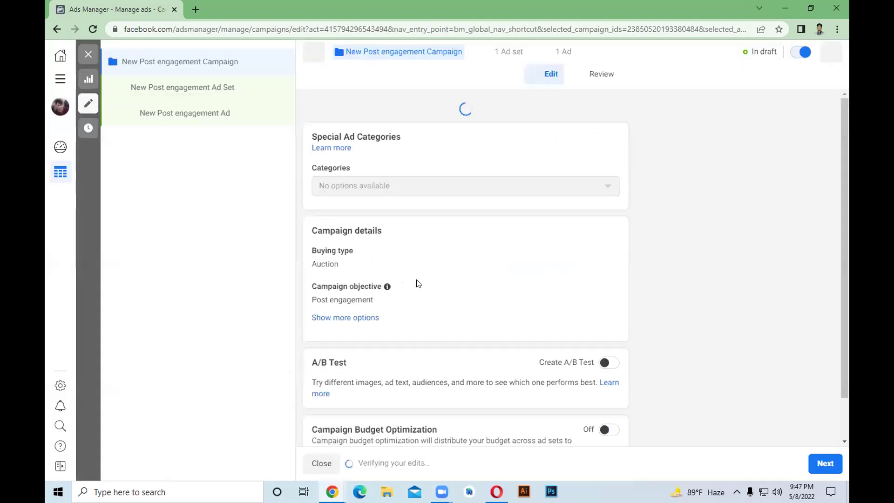
# Rename the campaign to 'Post engagement Campaign' plus the creator's name, dropping the leading 'New'.
pyautogui.scroll(1, 495, 175)
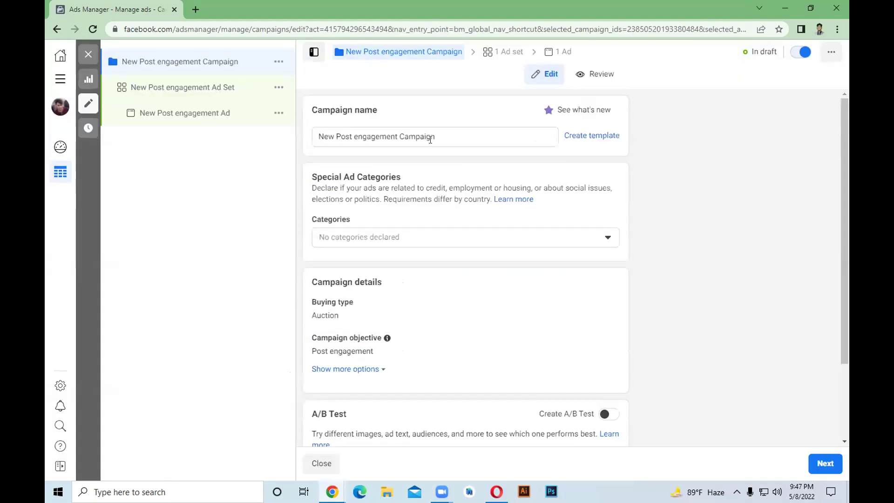
pyautogui.click(447, 135)
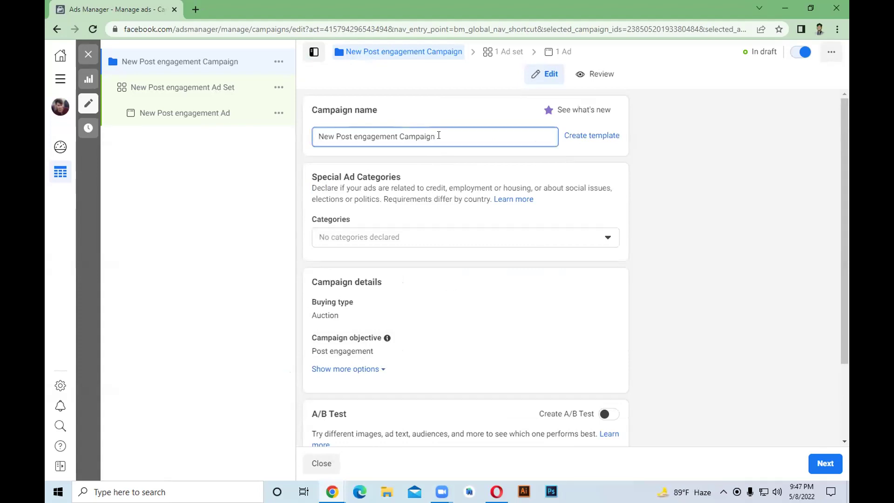
pyautogui.write('1')
pyautogui.write('y')
pyautogui.write(' kaws')
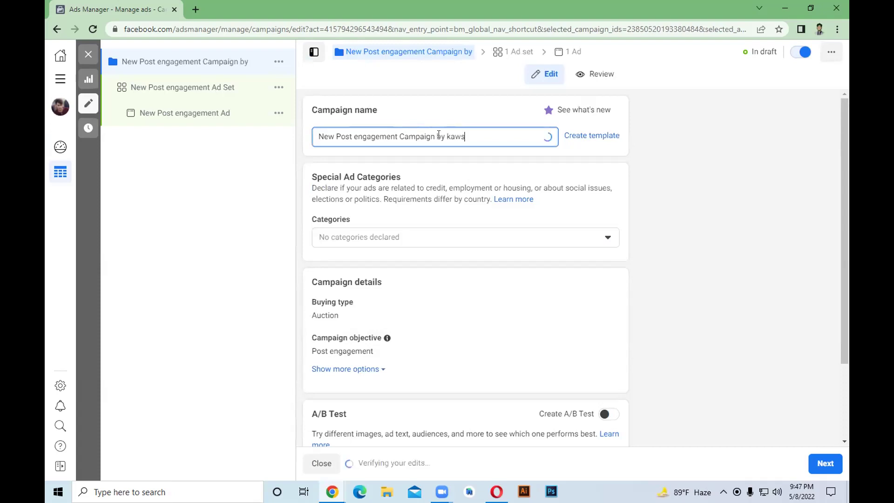
pyautogui.write('e')
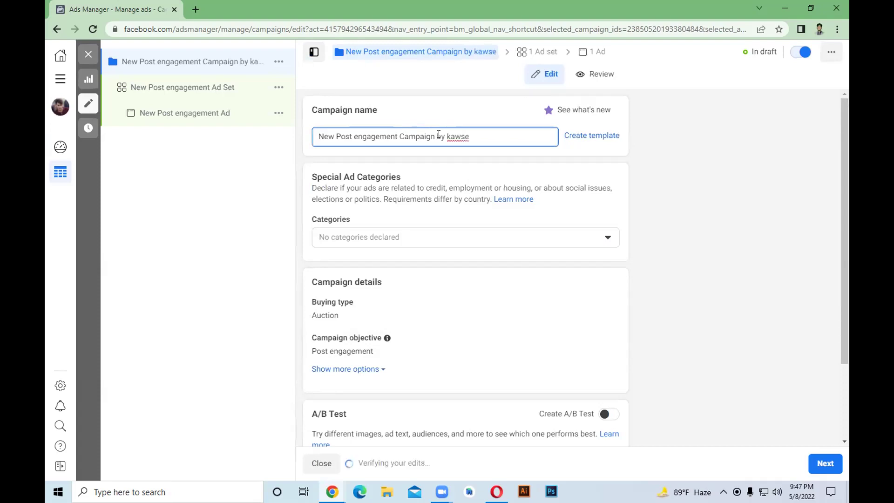
pyautogui.write('r')
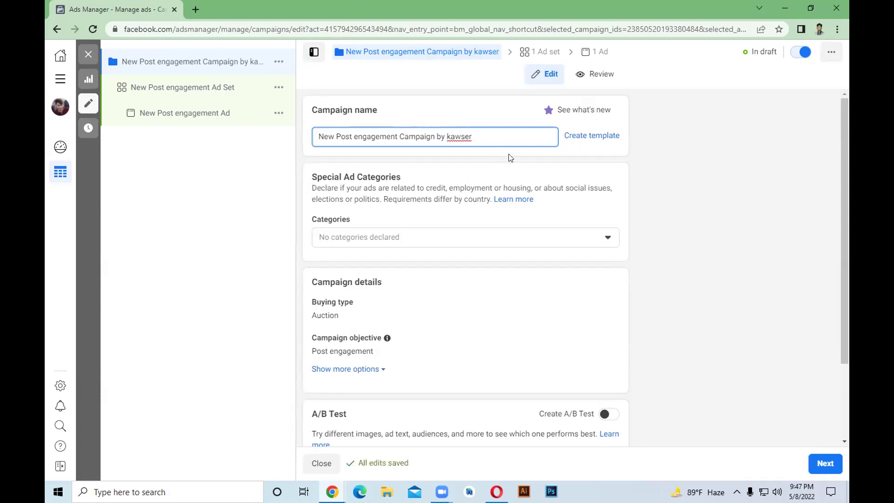
pyautogui.click(609, 238)
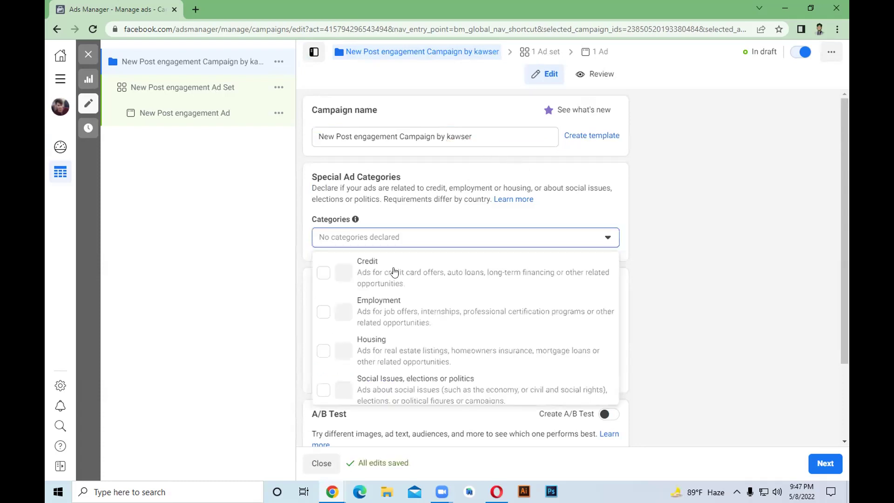
pyautogui.click(365, 138)
pyautogui.click(332, 133)
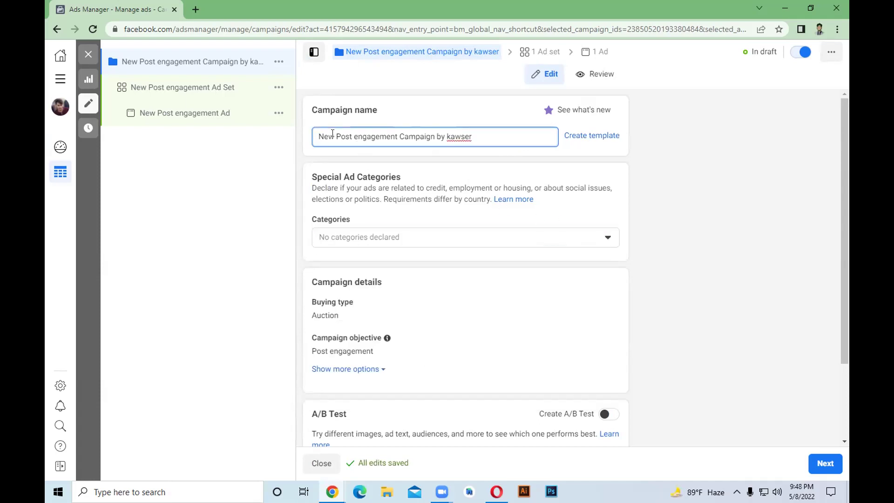
pyautogui.press('BackSpace')
pyautogui.press('BackSpace')
pyautogui.press('BackSpace')
pyautogui.press('Delete')
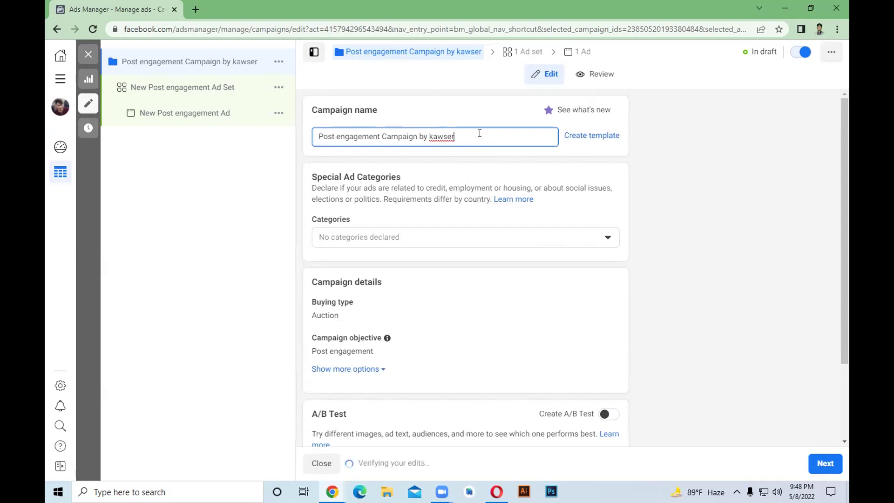
pyautogui.moveTo(478, 135); pyautogui.dragTo(310, 135)
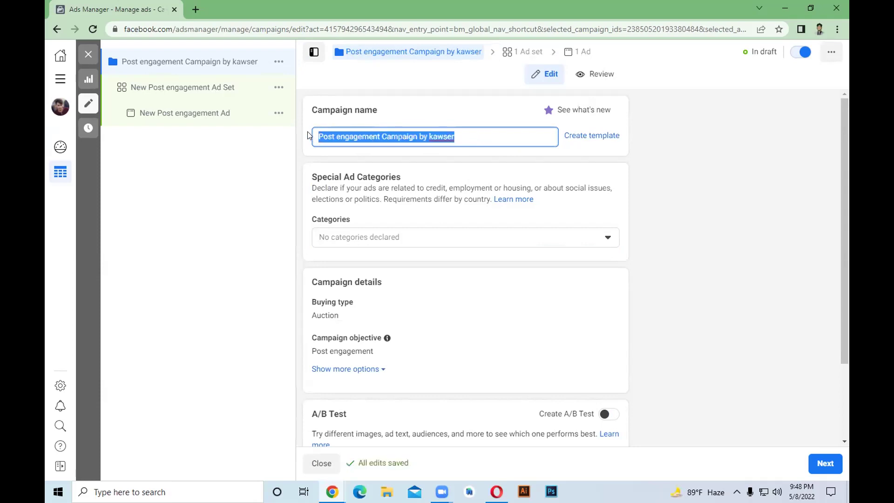
pyautogui.click(501, 135)
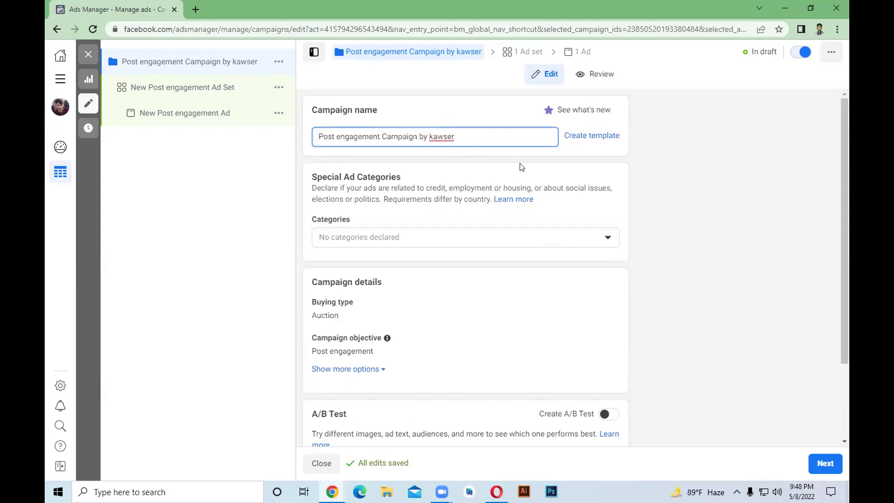
# Leave Special ad categories empty and expand the campaign details to reveal the spending limit.
pyautogui.moveTo(465, 209)
pyautogui.click(606, 238)
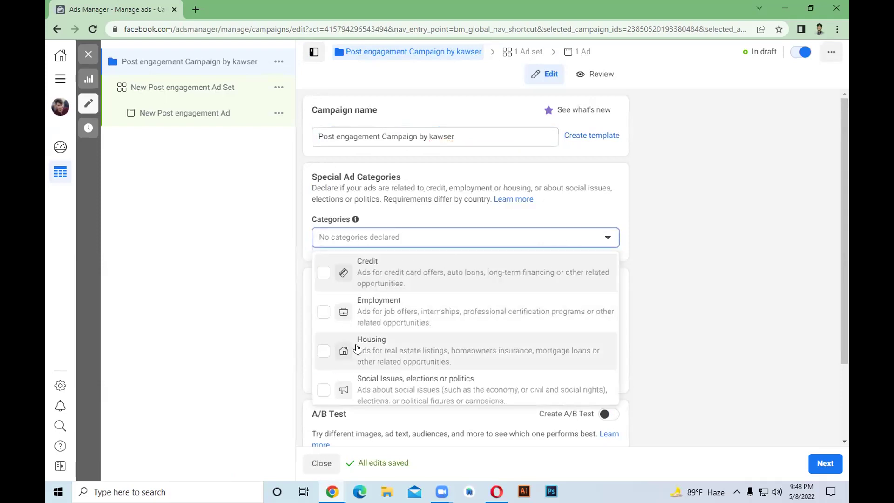
pyautogui.scroll(-1, 400, 356)
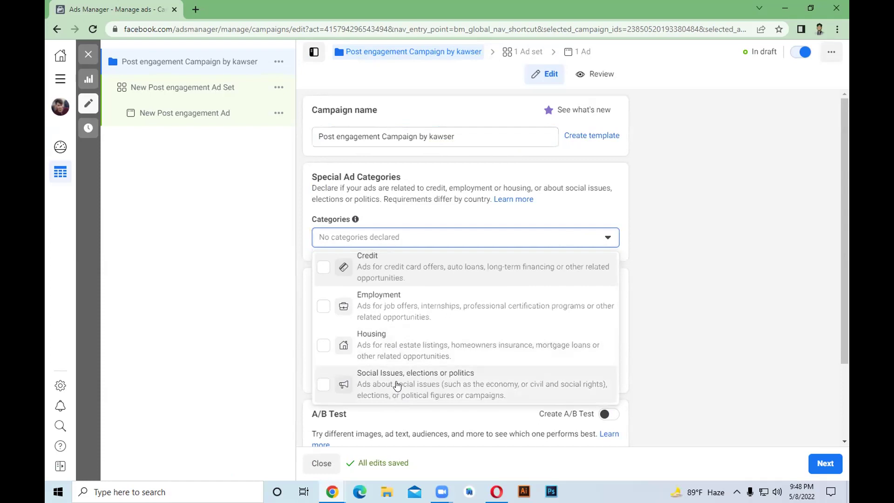
pyautogui.click(601, 239)
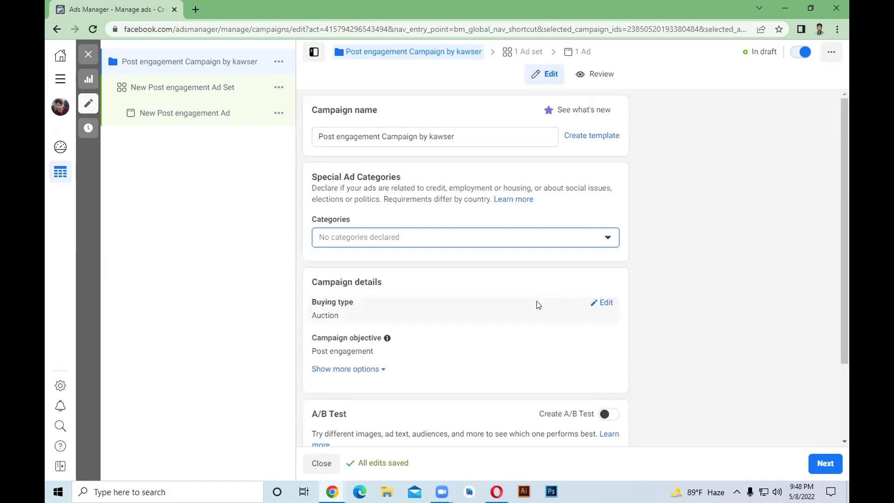
pyautogui.moveTo(461, 309)
pyautogui.scroll(-2, 386, 307)
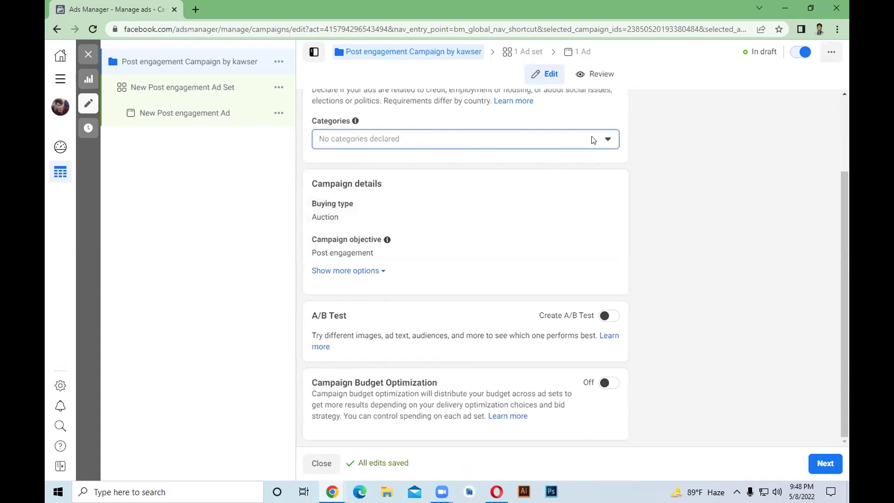
pyautogui.click(609, 138)
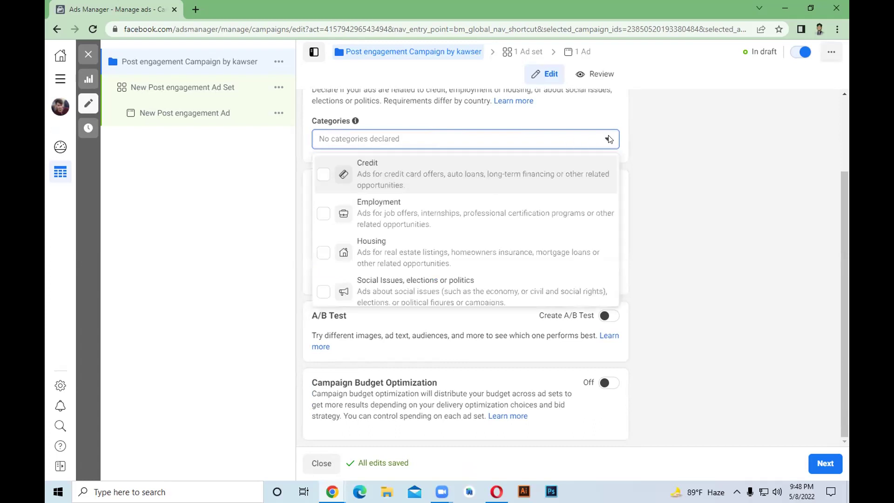
pyautogui.click(597, 161)
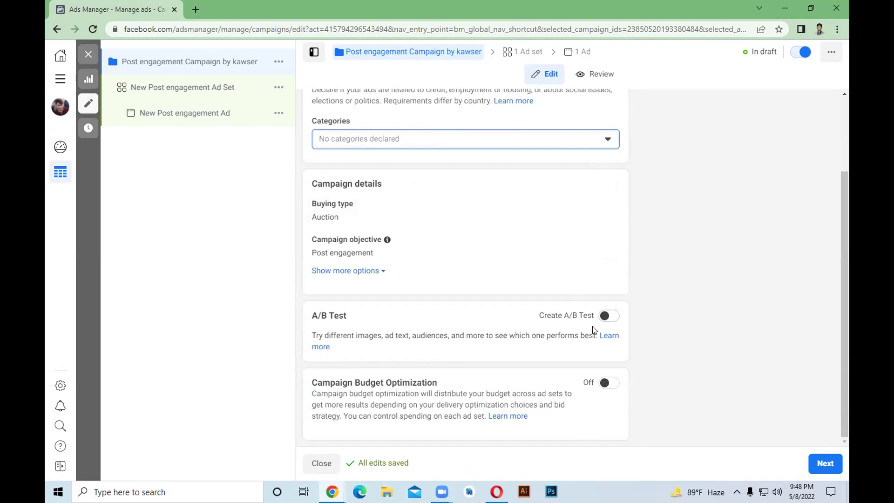
pyautogui.click(347, 272)
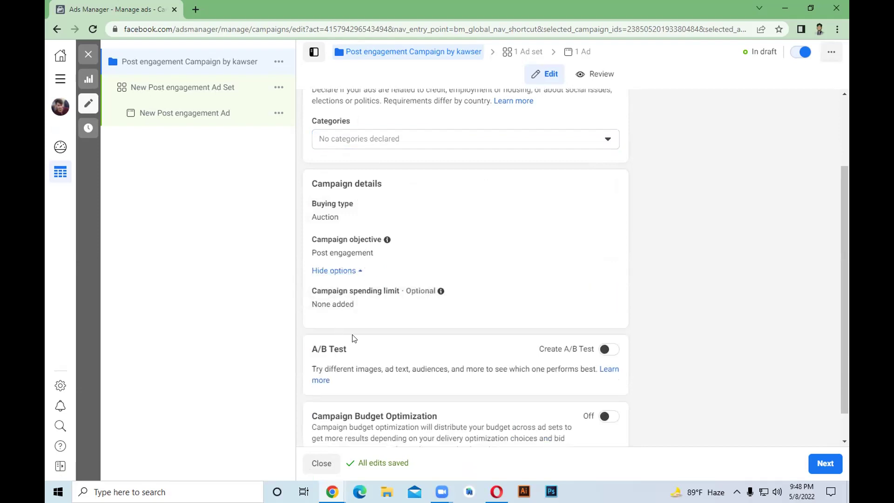
# Turn on Create A/B Test and Campaign Budget Optimization.
pyautogui.moveTo(426, 298)
pyautogui.scroll(-1, 422, 312)
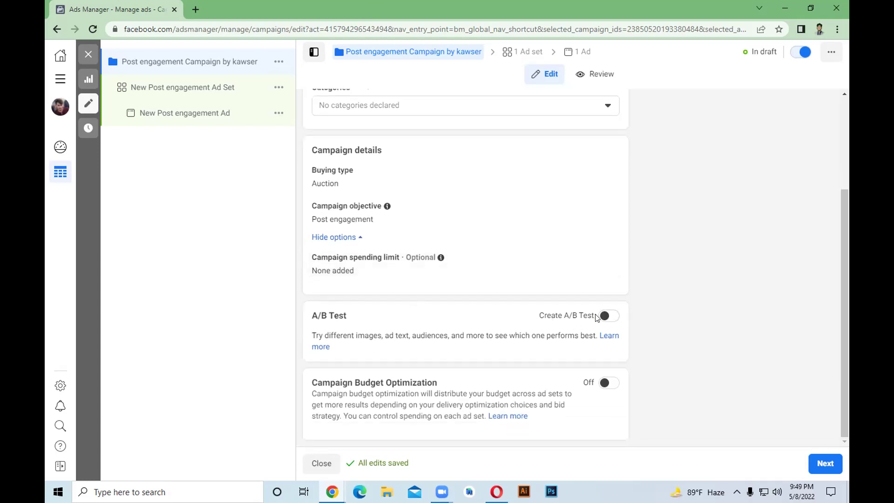
pyautogui.click(608, 316)
pyautogui.scroll(-1, 568, 330)
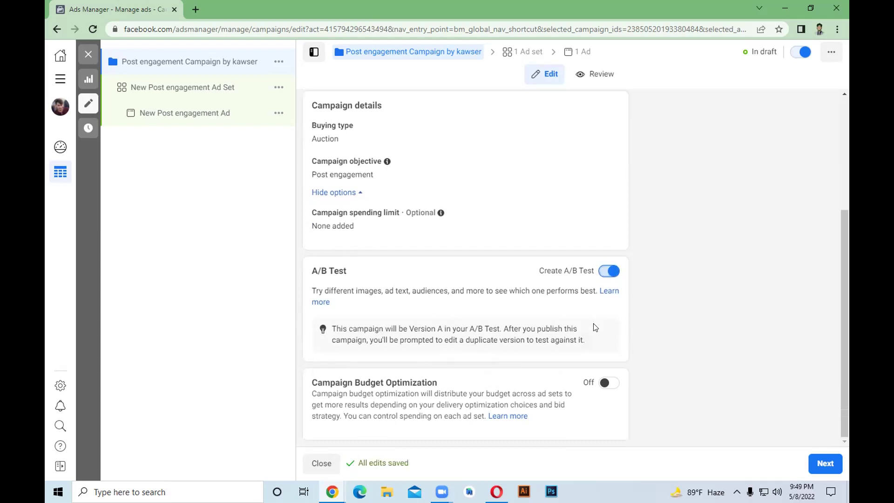
pyautogui.click(604, 383)
pyautogui.scroll(-4, 612, 383)
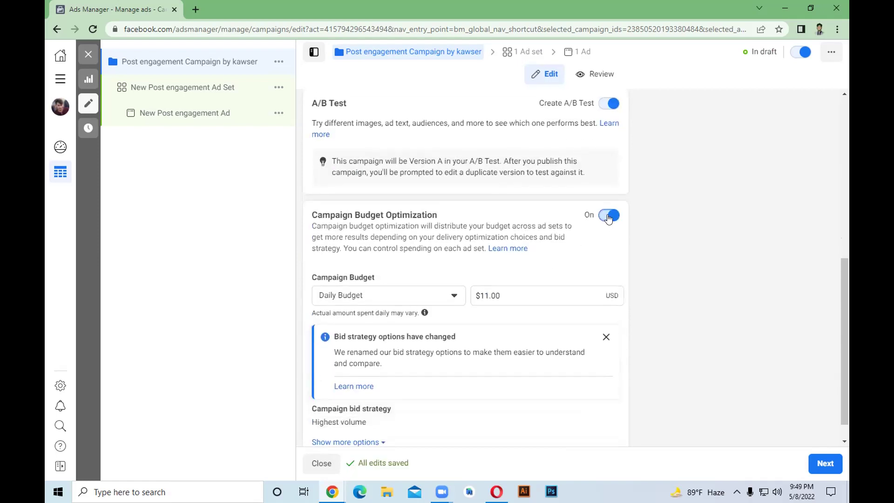
# Keep the $11.00 Daily Budget and make the Highest volume bid strategy editable.
pyautogui.click(450, 296)
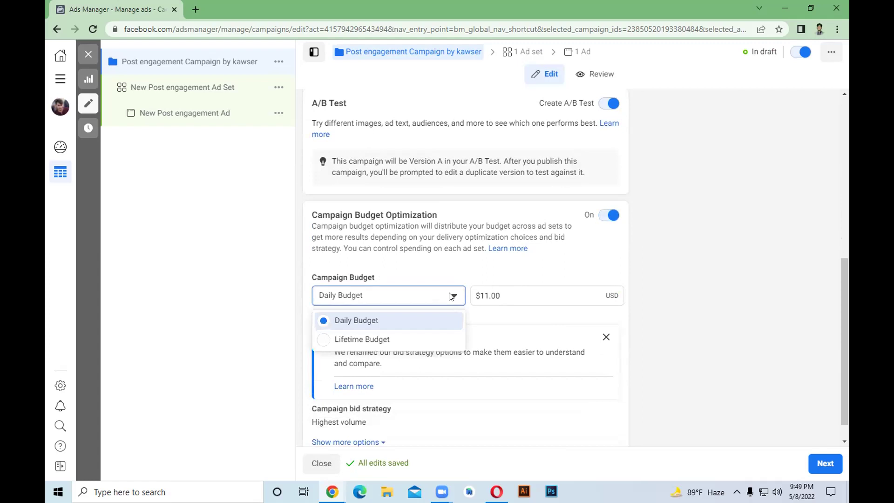
pyautogui.click(451, 297)
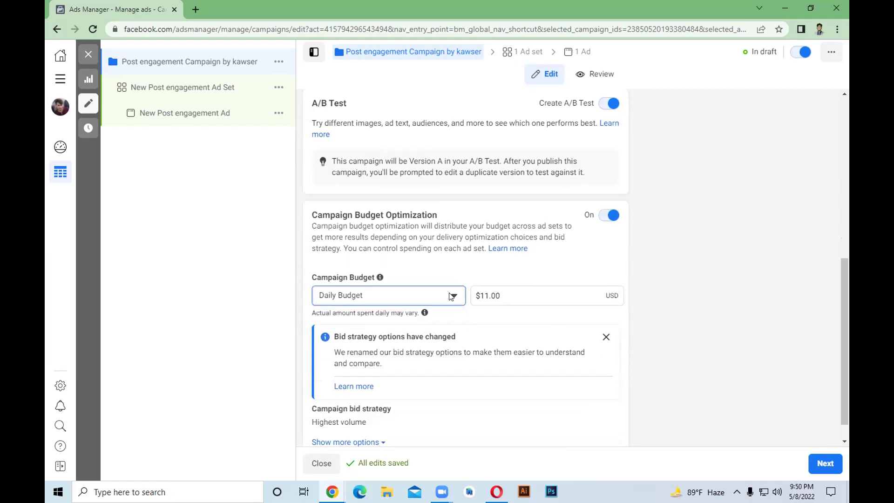
pyautogui.click(451, 297)
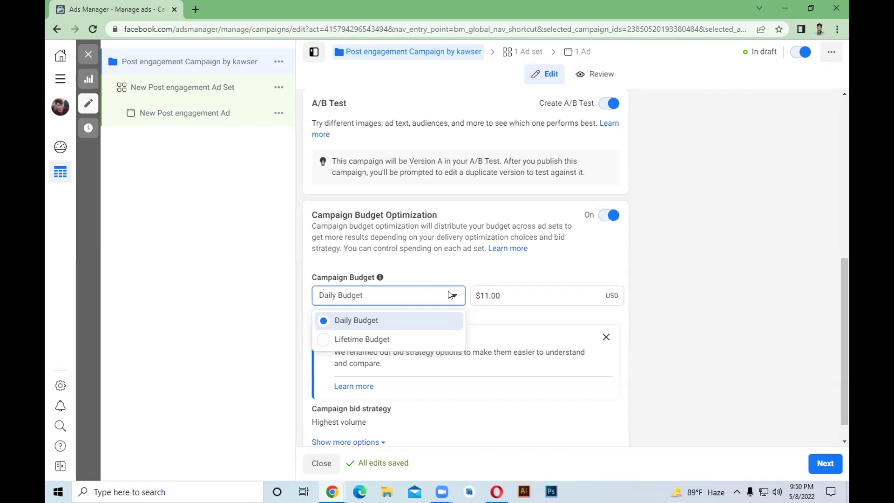
pyautogui.click(507, 317)
pyautogui.moveTo(380, 278)
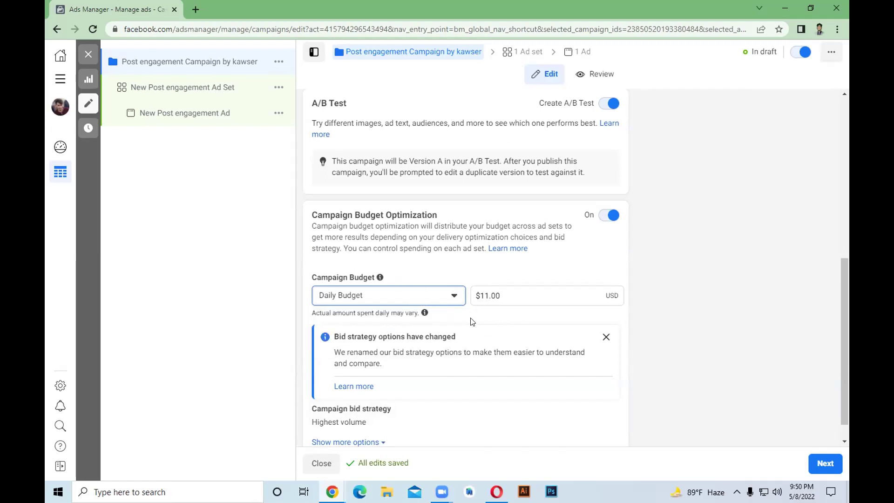
pyautogui.scroll(-1, 473, 321)
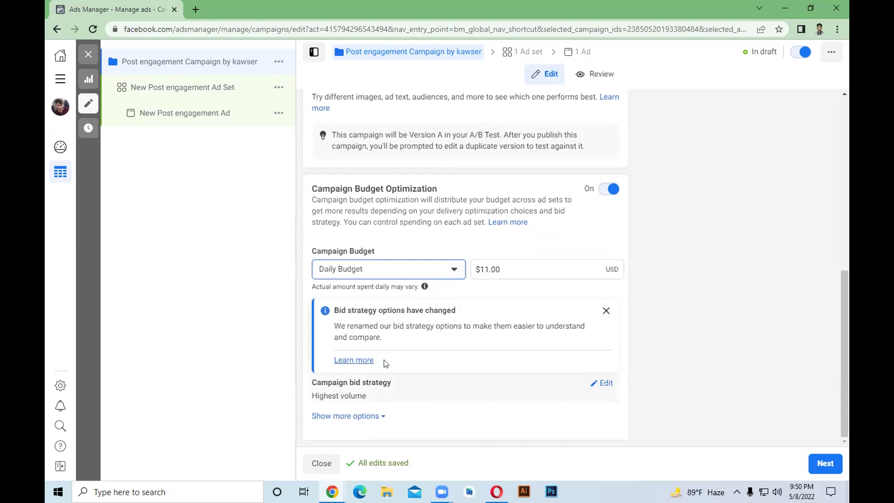
pyautogui.click(602, 383)
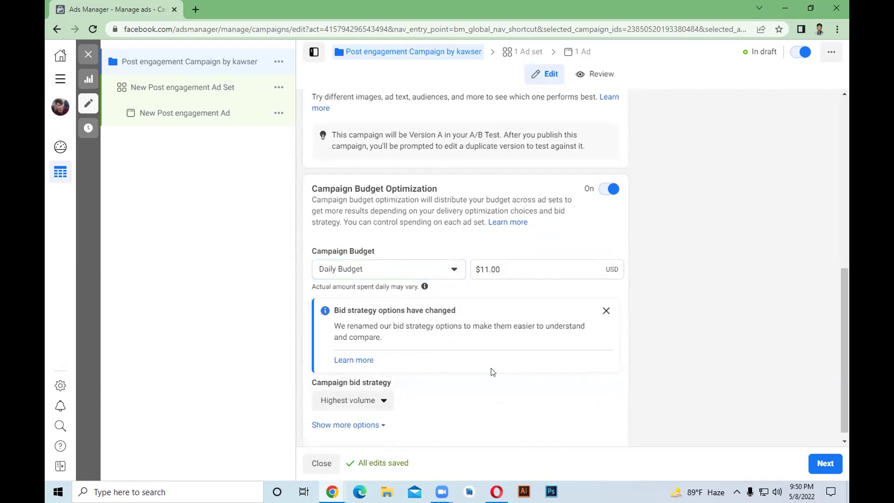
pyautogui.scroll(1, 486, 367)
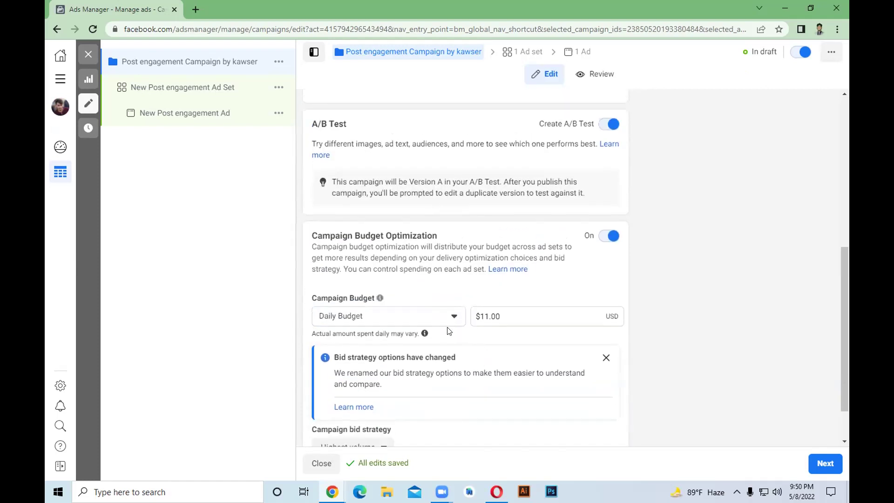
# Recheck the A/B test toggle and expand more options to show ads scheduled all the time.
pyautogui.click(611, 125)
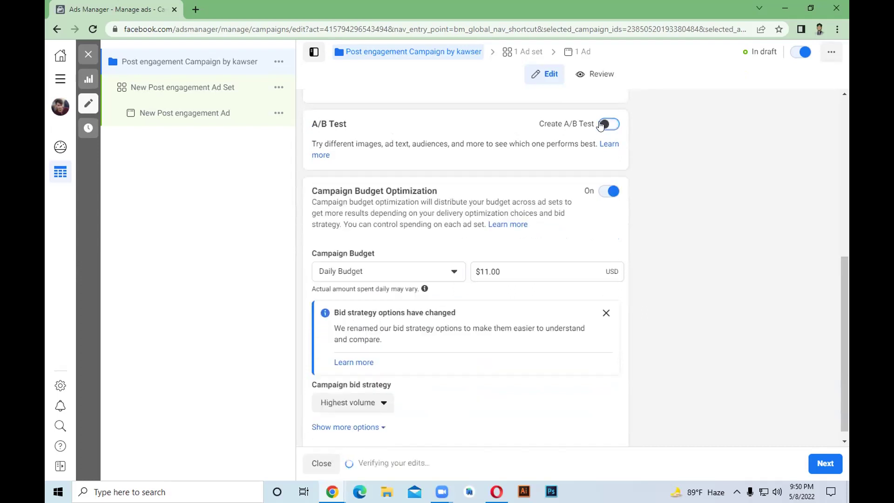
pyautogui.click(606, 124)
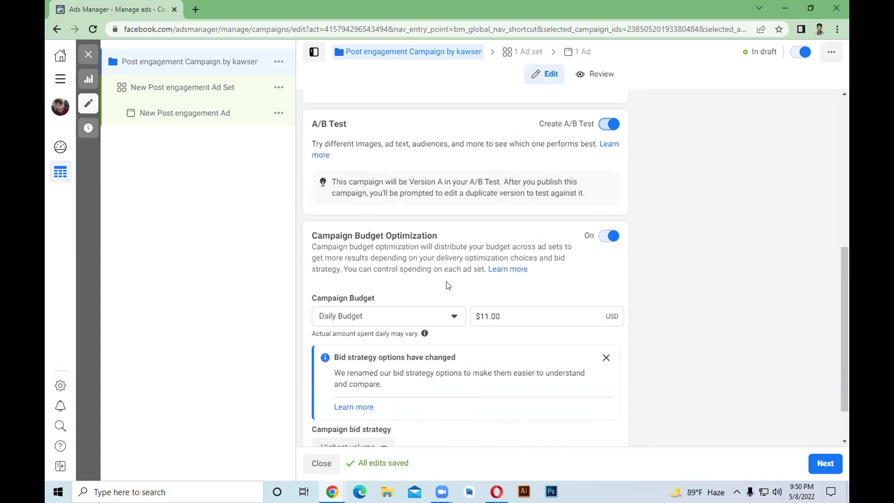
pyautogui.scroll(-1, 447, 284)
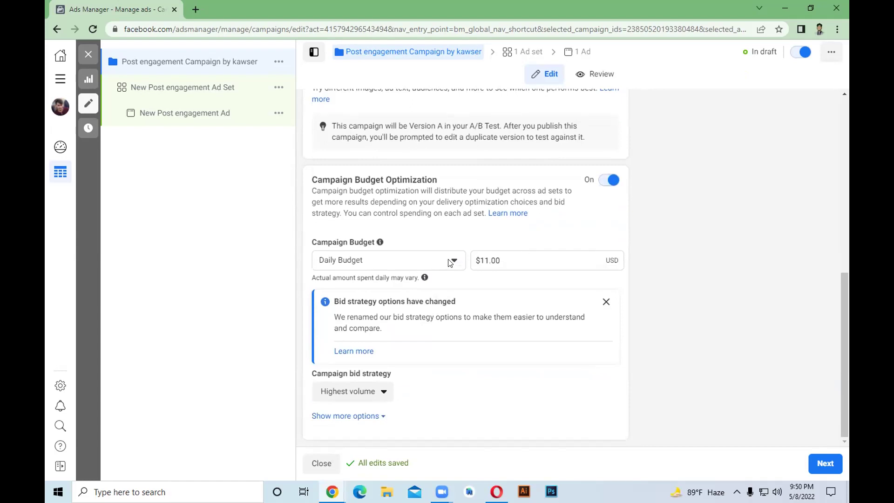
pyautogui.click(364, 416)
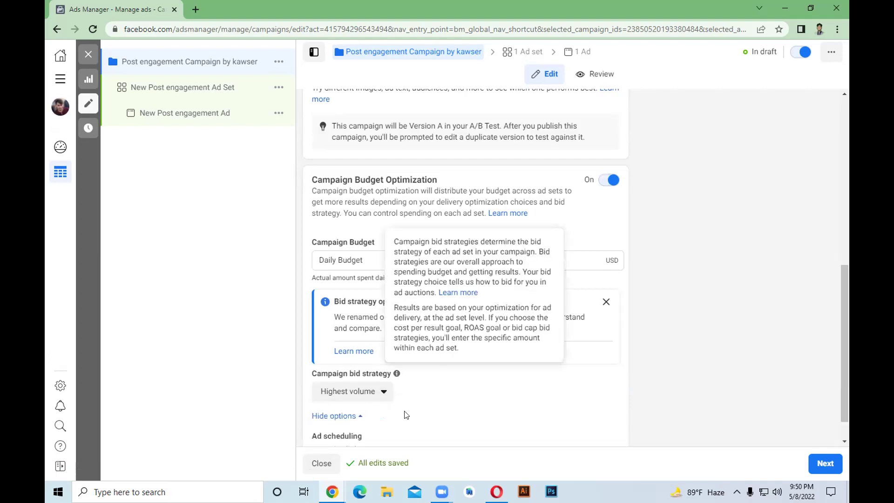
pyautogui.scroll(-2, 400, 410)
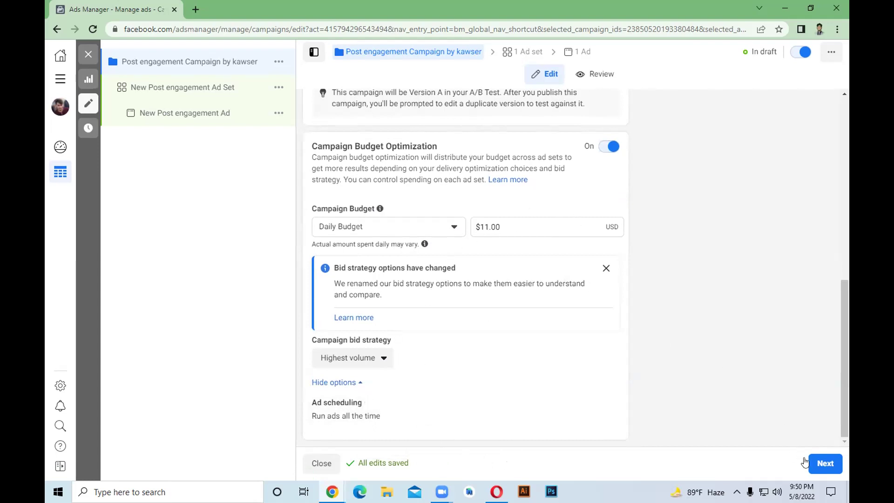
pyautogui.click(817, 466)
# Raise the daily campaign budget to $20.00, keep Highest volume bidding, and continue to the ad set.
pyautogui.click(489, 227)
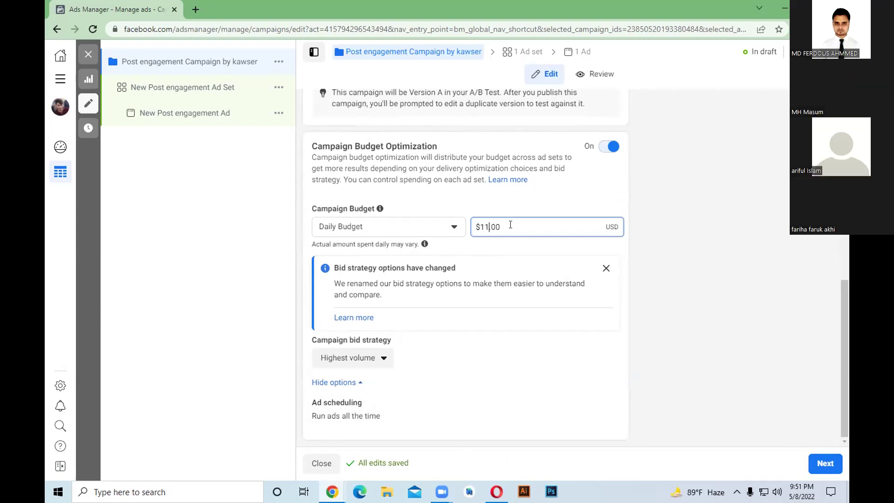
pyautogui.press('BackSpace')
pyautogui.press('BackSpace')
pyautogui.write('20')
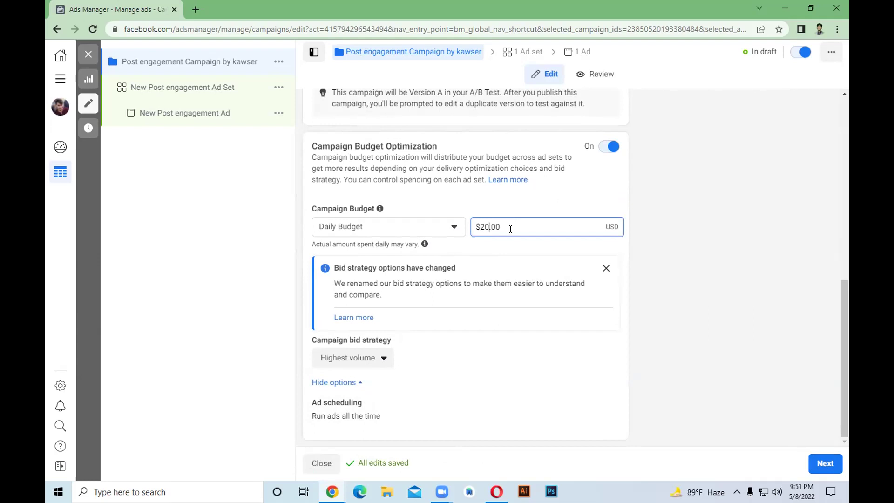
pyautogui.click(504, 256)
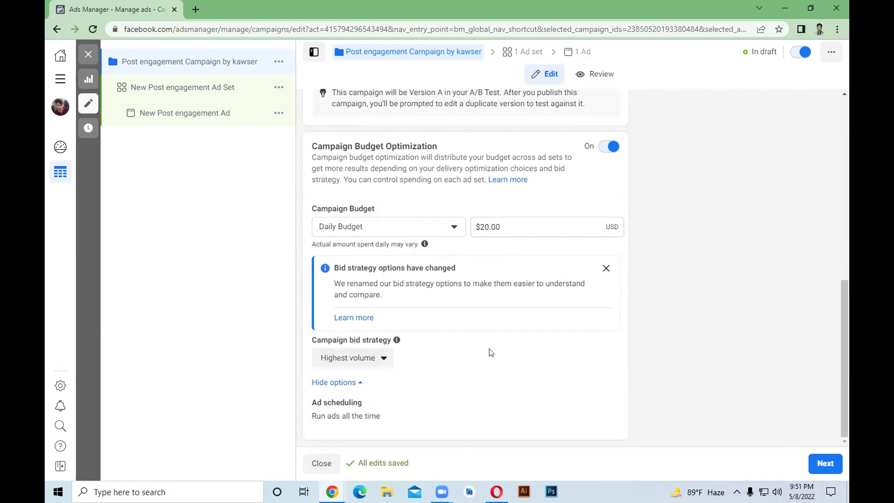
pyautogui.click(382, 359)
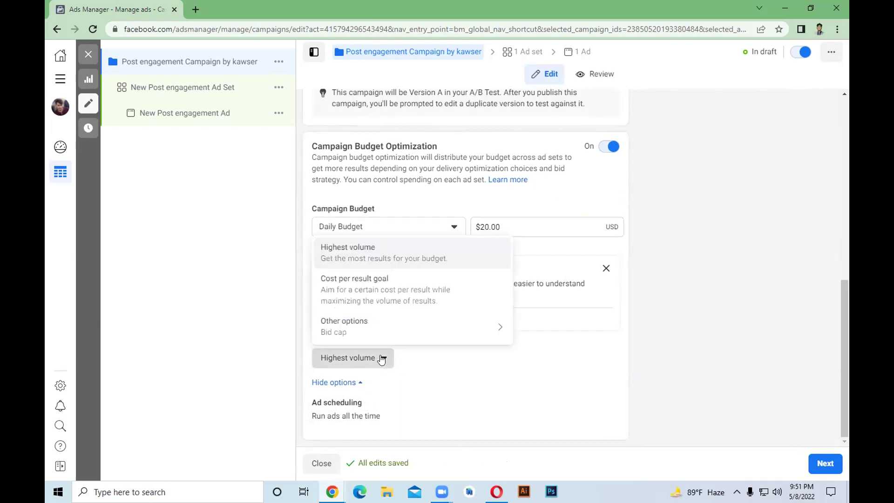
pyautogui.click(379, 359)
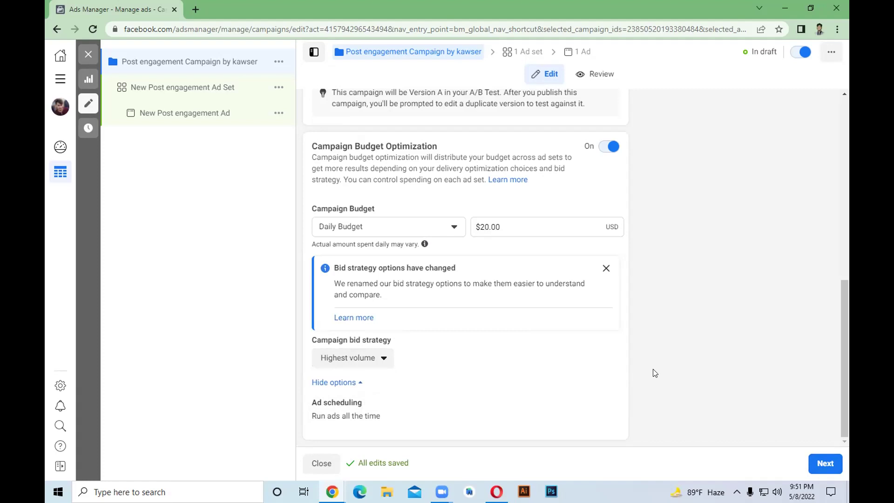
pyautogui.click(381, 357)
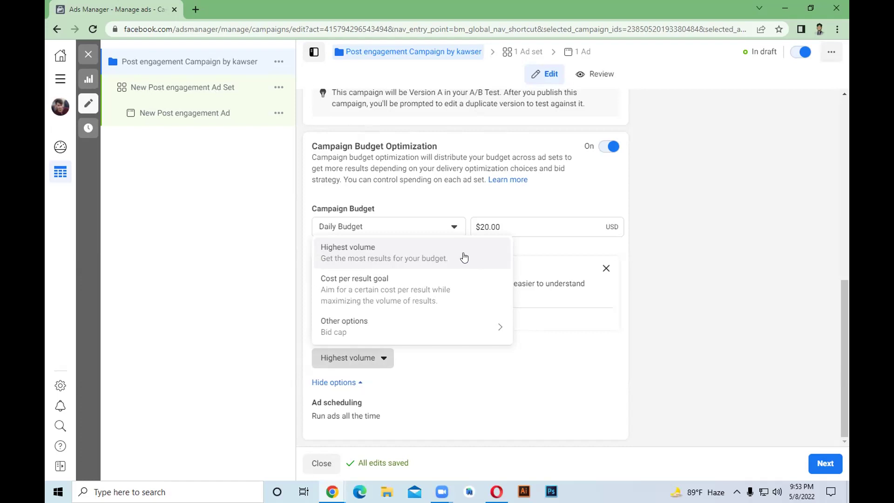
pyautogui.moveTo(410, 326)
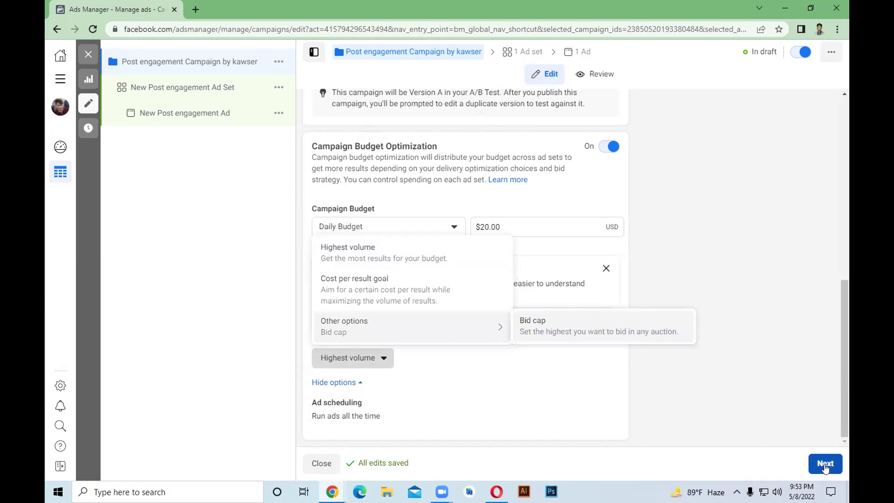
pyautogui.click(825, 464)
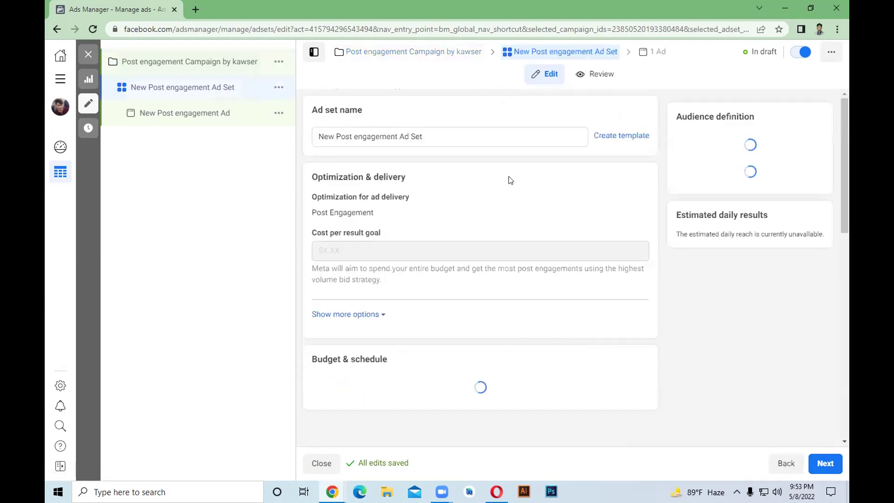
# Replace the 'New Post engagement Ad Set' name with the pasted campaign name.
pyautogui.tripleClick(446, 140)
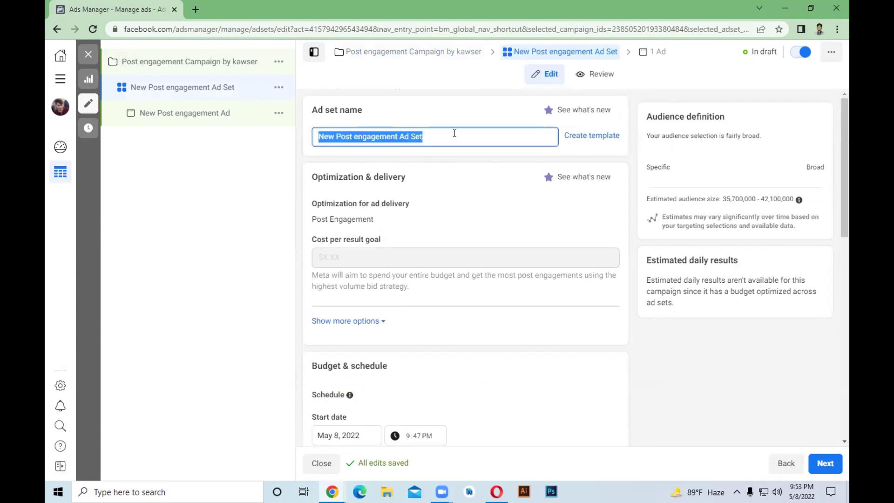
pyautogui.write('Post engagement Campaign by kawser')
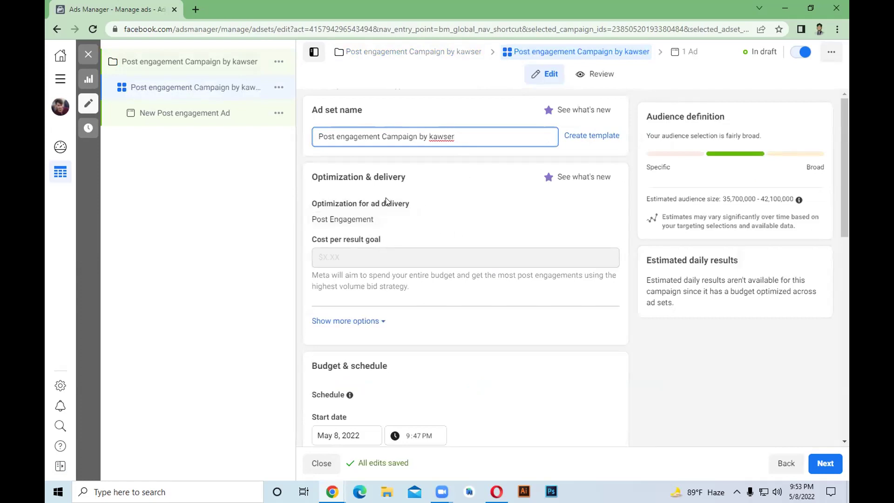
pyautogui.scroll(-1, 403, 213)
# Enable an end date for the ad set and set it to May 10, 2022.
pyautogui.click(381, 254)
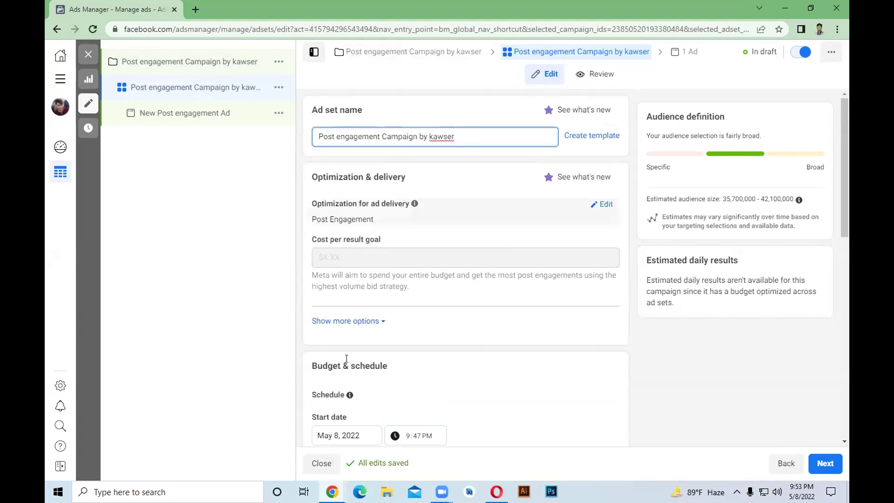
pyautogui.scroll(-1, 353, 337)
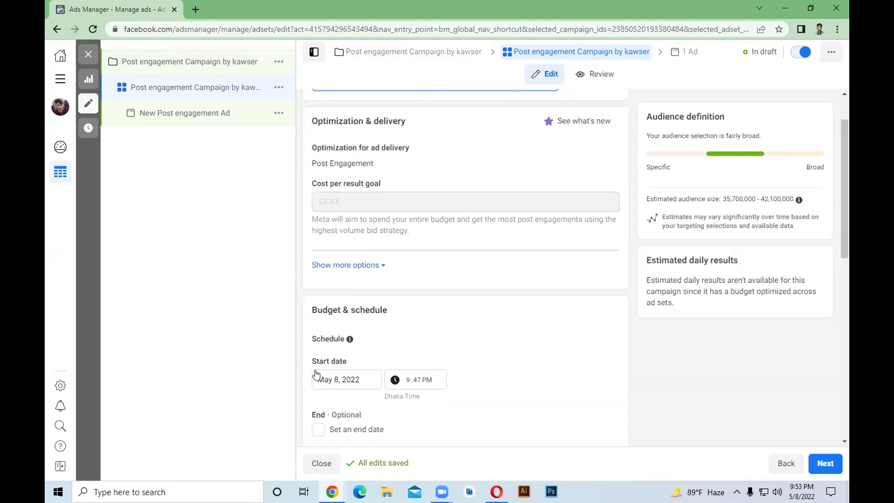
pyautogui.scroll(-1, 316, 373)
pyautogui.click(334, 373)
pyautogui.click(356, 399)
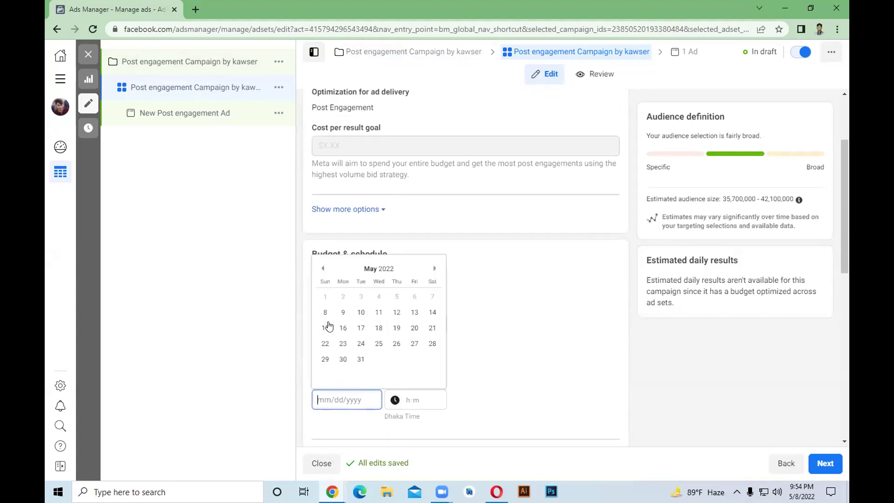
pyautogui.click(361, 312)
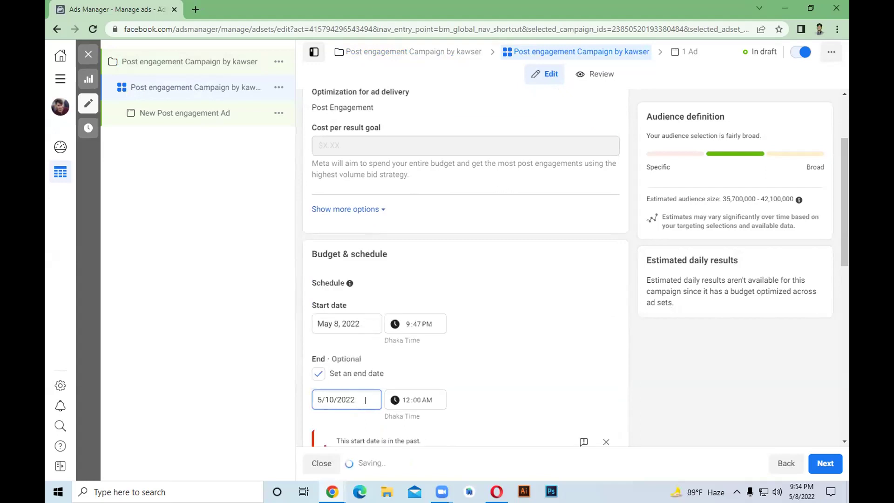
pyautogui.scroll(-3, 405, 368)
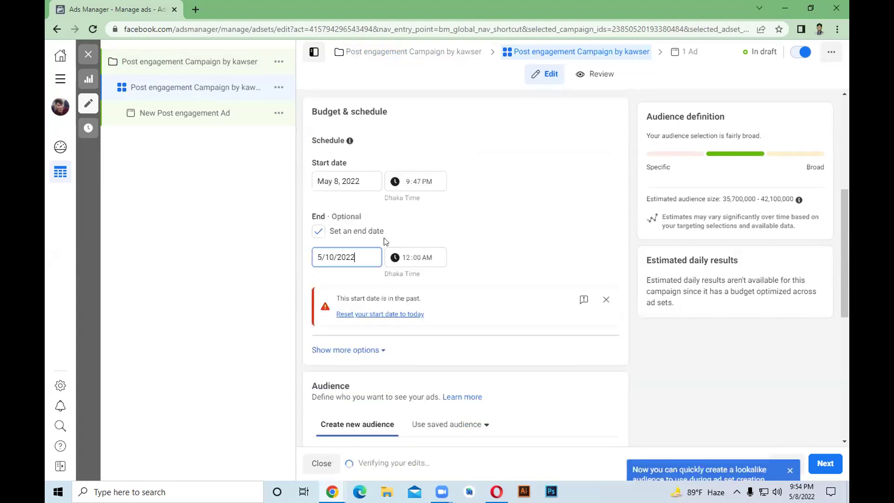
pyautogui.scroll(-1, 373, 266)
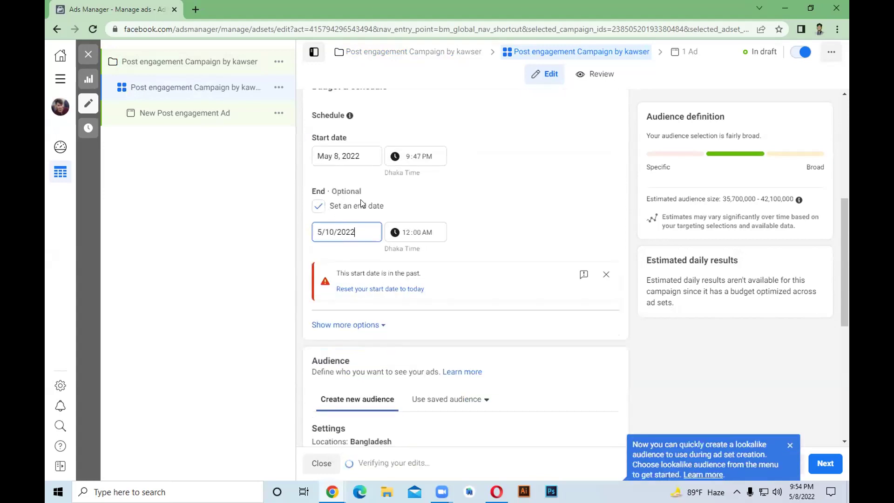
pyautogui.scroll(2, 361, 205)
pyautogui.scroll(2, 355, 213)
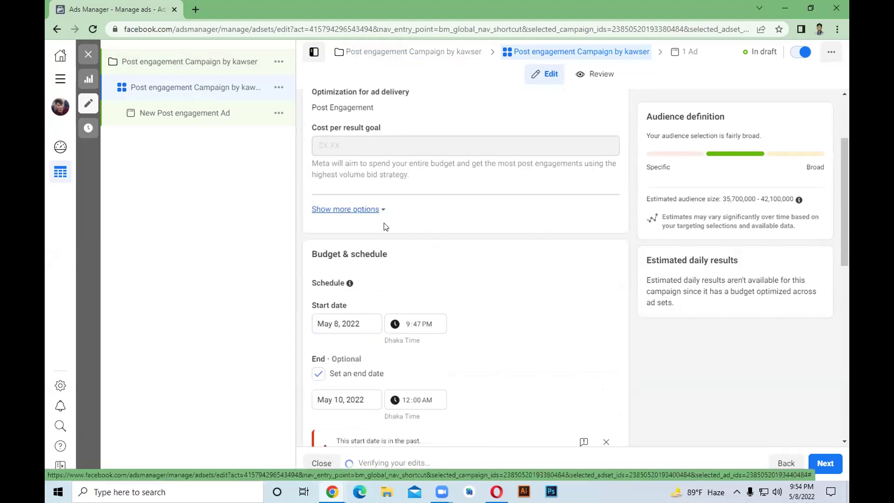
pyautogui.scroll(-3, 389, 235)
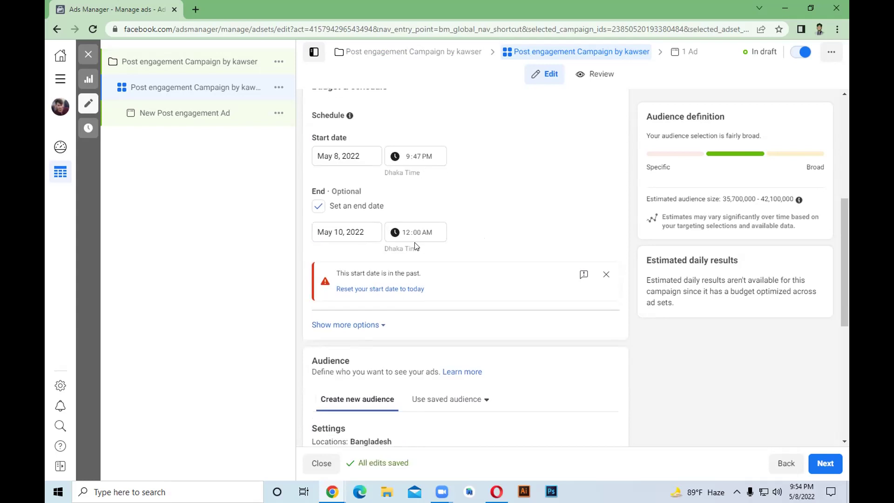
# Set the ad set's start time to 6:00 PM, keeping the end time at 12:00 AM.
pyautogui.click(407, 157)
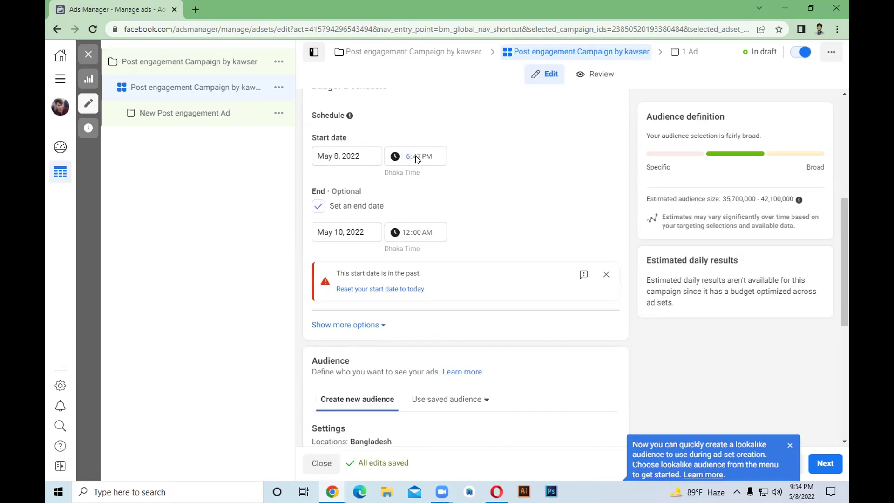
pyautogui.click(418, 156)
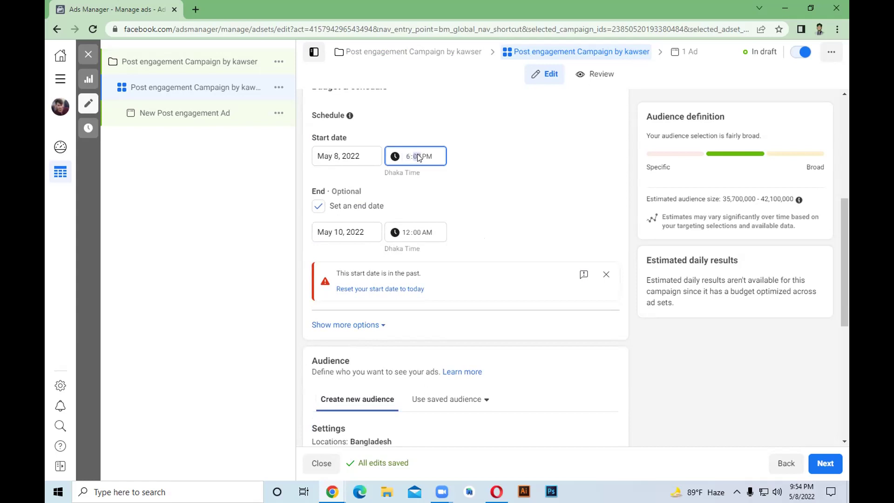
pyautogui.write('00')
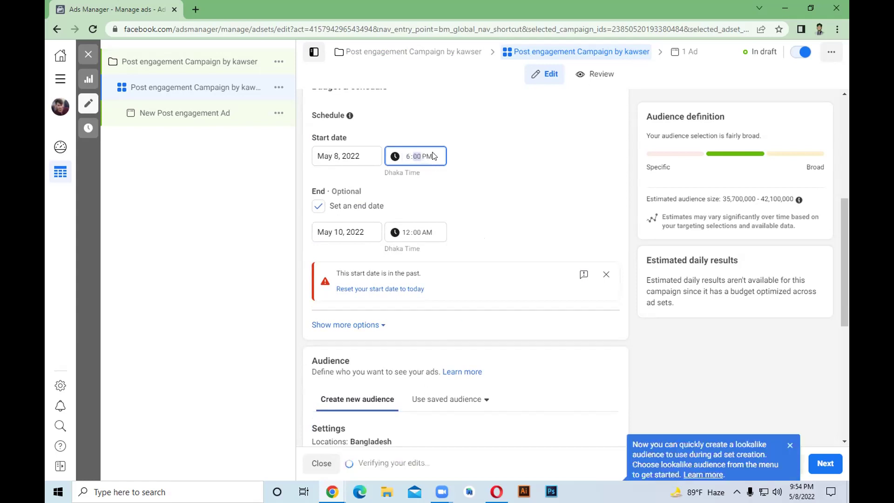
pyautogui.click(414, 233)
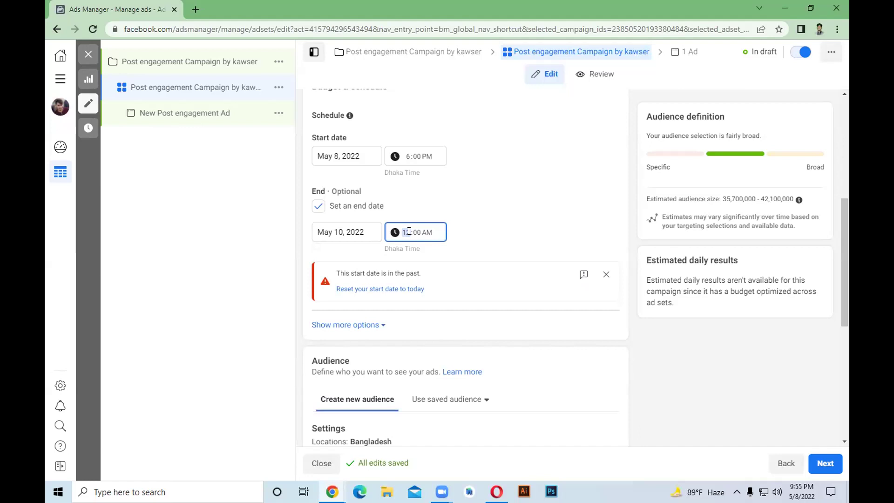
pyautogui.write('4')
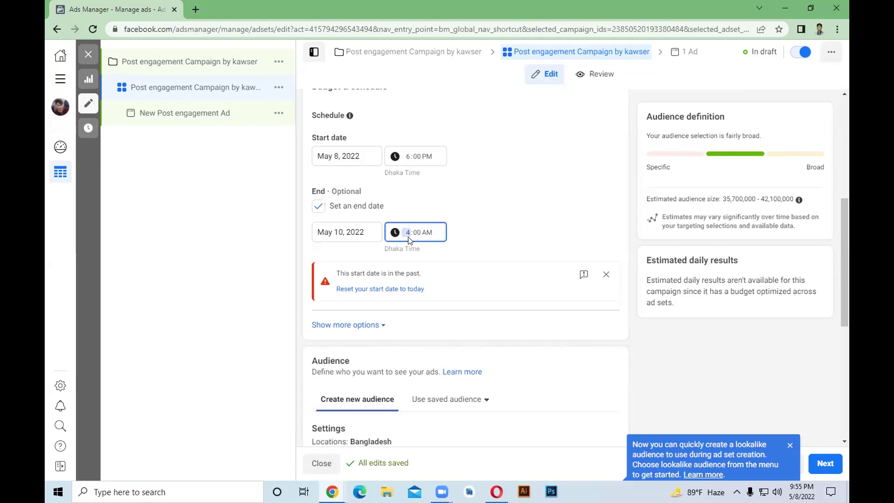
pyautogui.write('12')
# Edit the audience settings and show Bangladesh as the targeted location on the map.
pyautogui.scroll(-2, 407, 277)
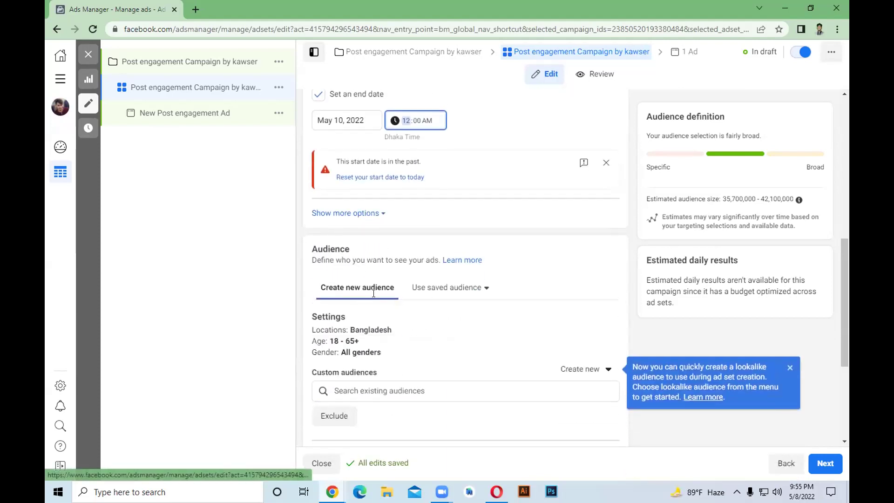
pyautogui.scroll(-1, 373, 293)
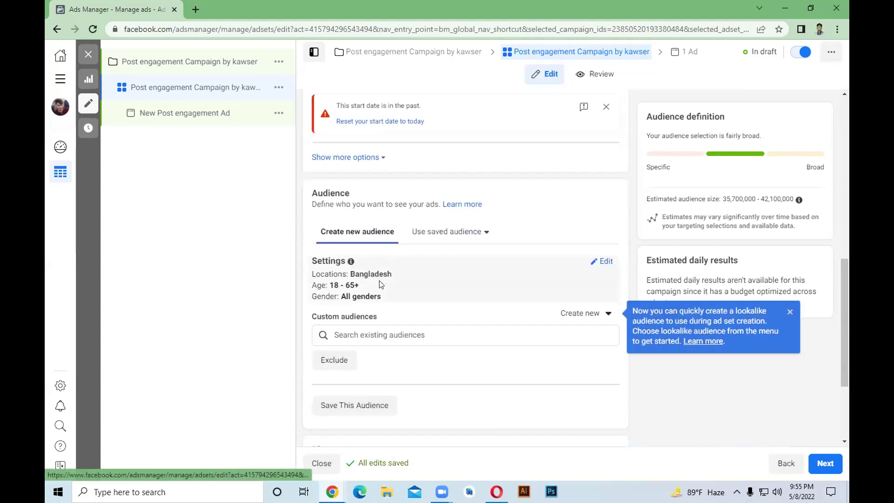
pyautogui.click(604, 263)
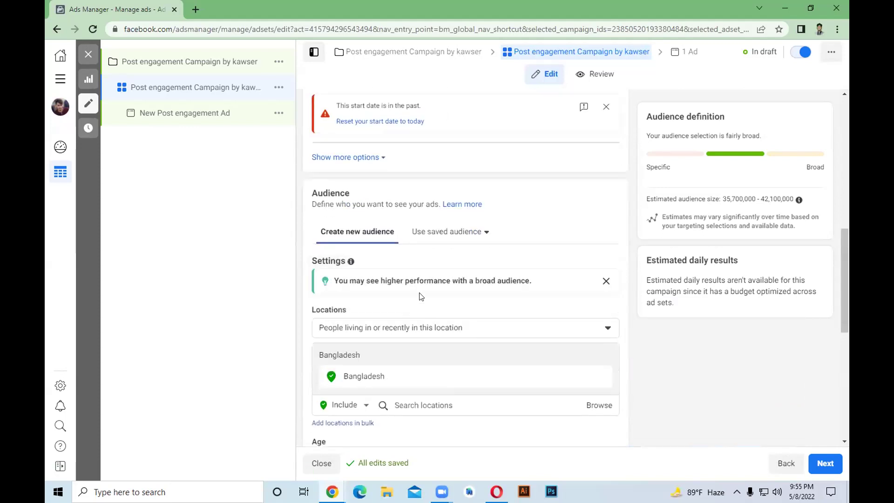
pyautogui.click(607, 328)
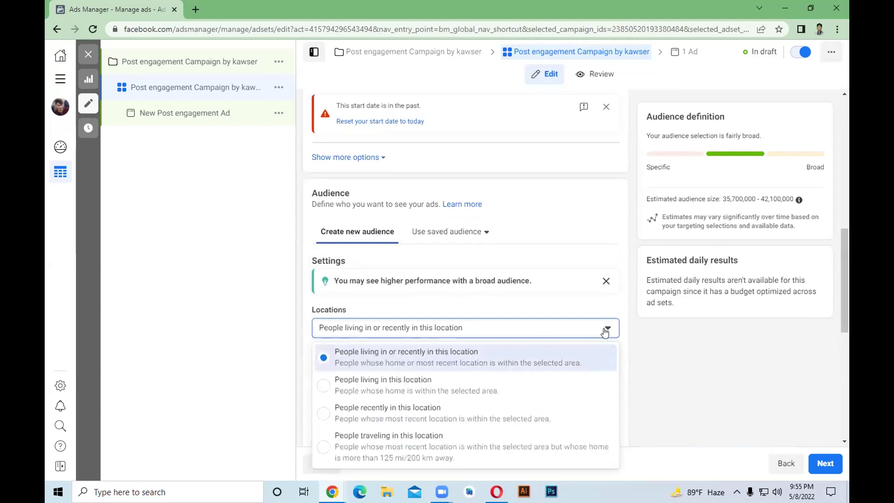
pyautogui.click(404, 342)
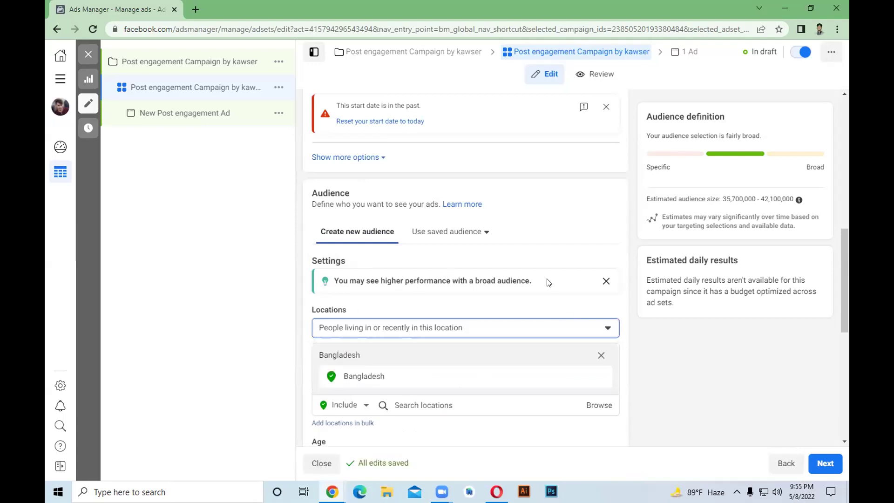
pyautogui.scroll(-2, 471, 365)
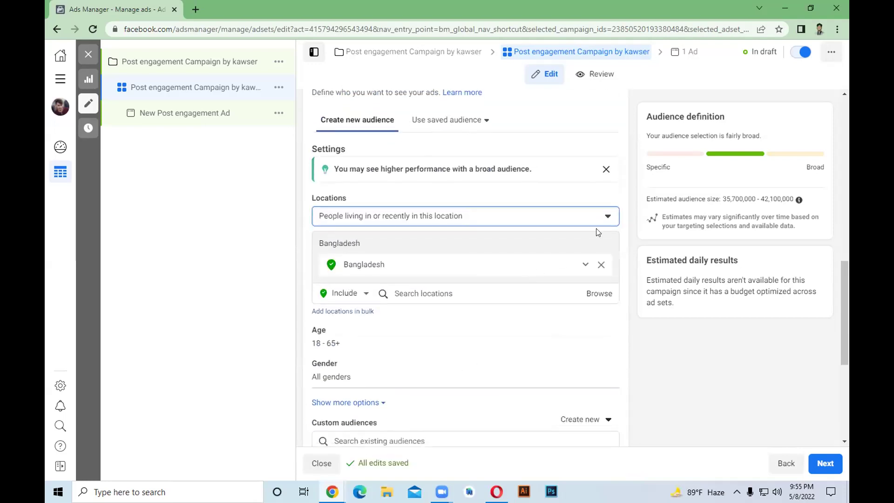
pyautogui.click(605, 251)
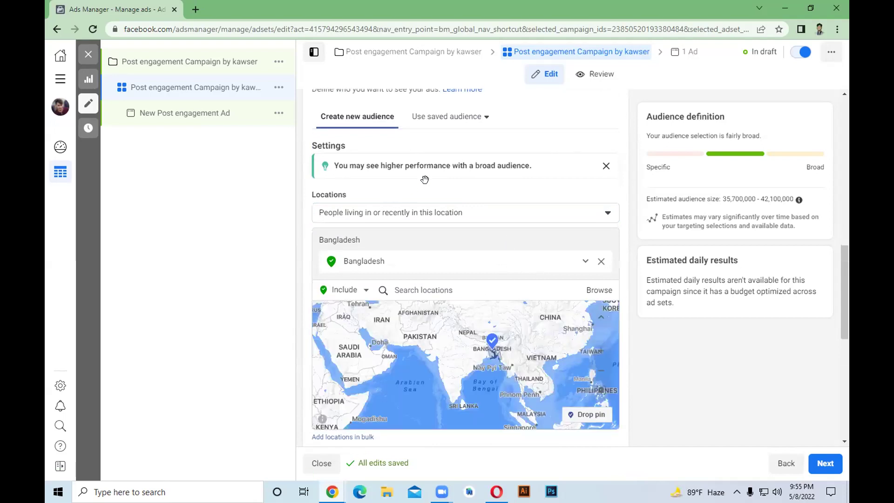
pyautogui.scroll(-2, 424, 180)
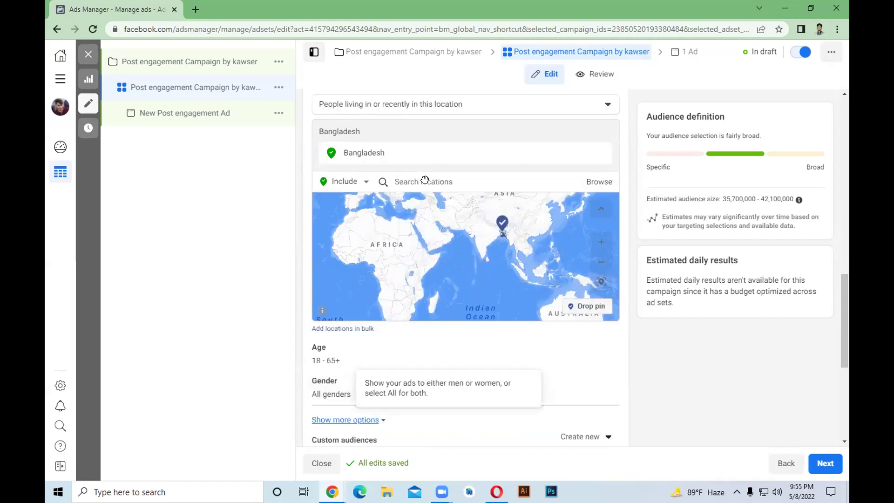
# Replace the Bangladesh location with Mymenshingh, keeping the 1 mi radius.
pyautogui.click(424, 181)
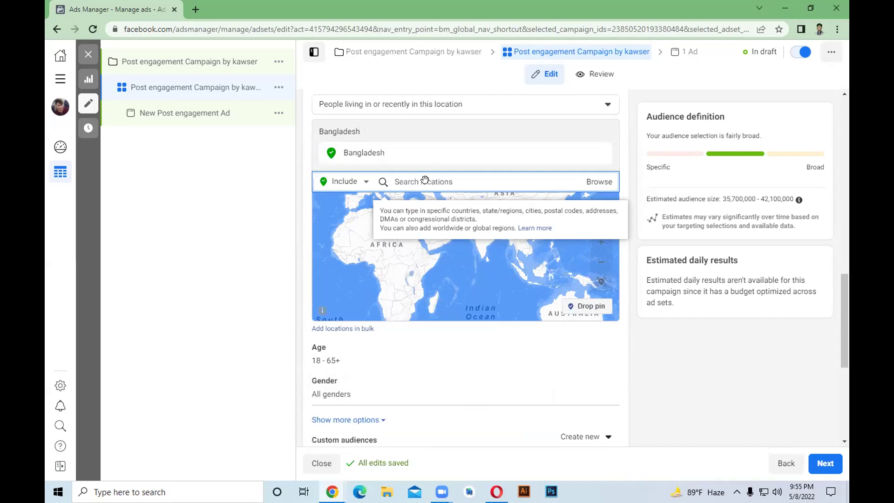
pyautogui.write('dhaka')
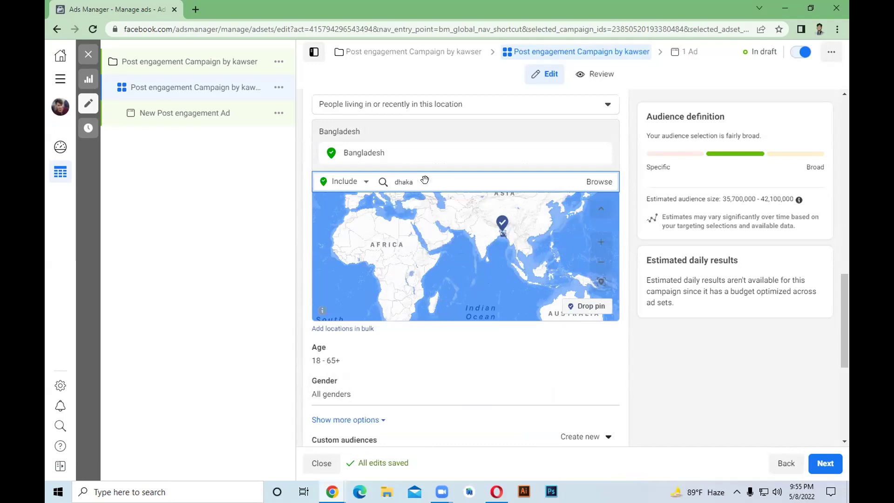
pyautogui.press('Return')
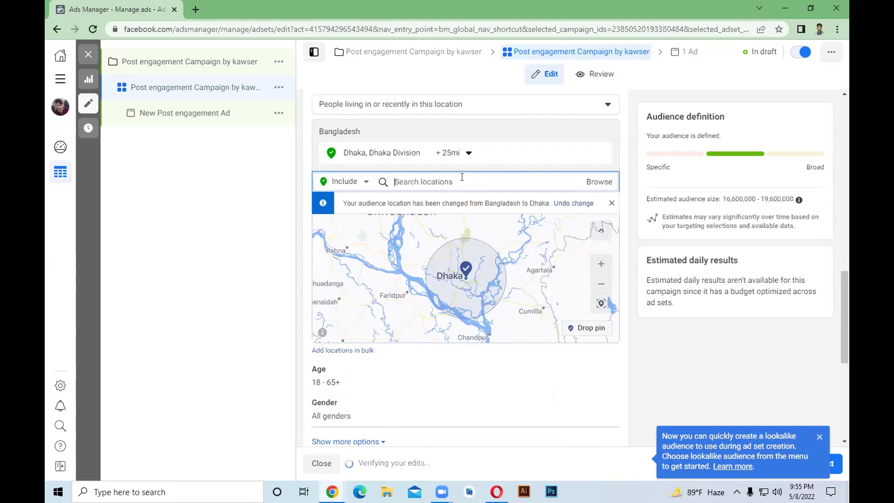
pyautogui.write('Mymenshingh')
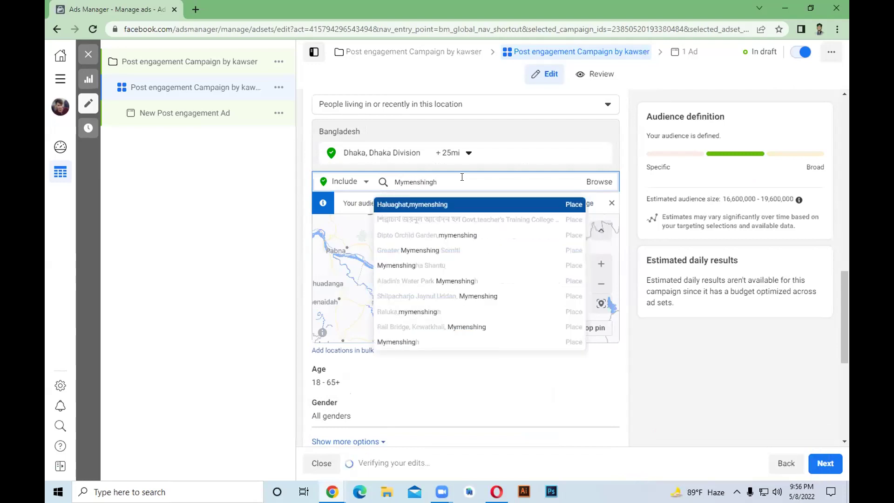
pyautogui.press('Return')
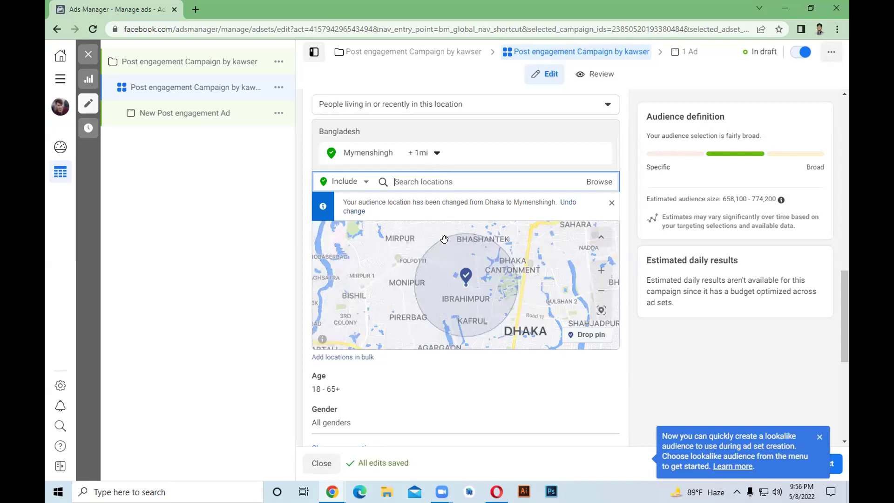
pyautogui.scroll(-1, 453, 306)
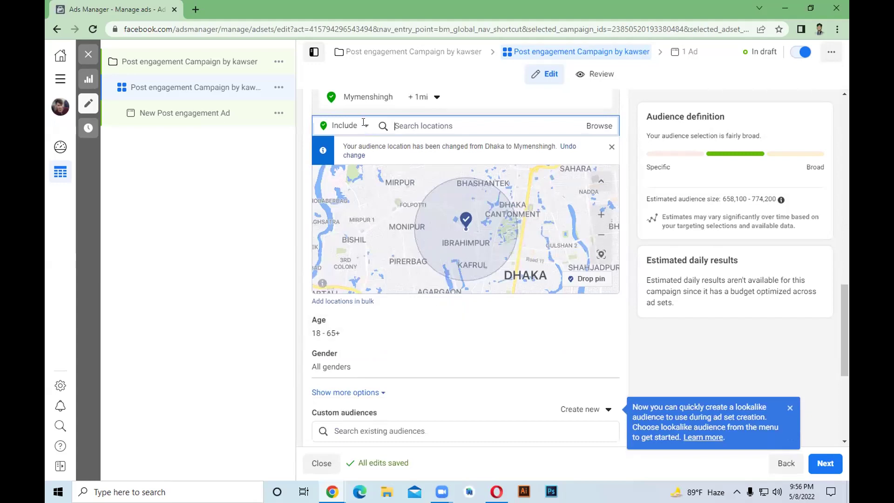
pyautogui.click(498, 94)
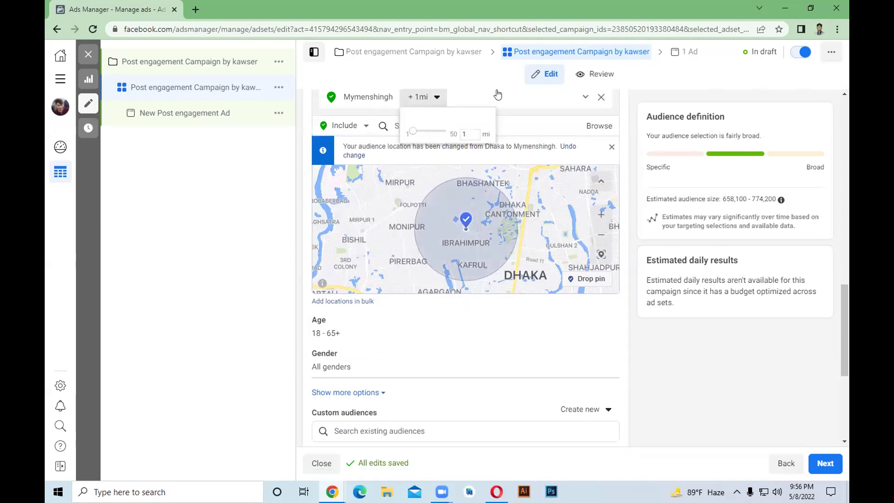
pyautogui.click(495, 148)
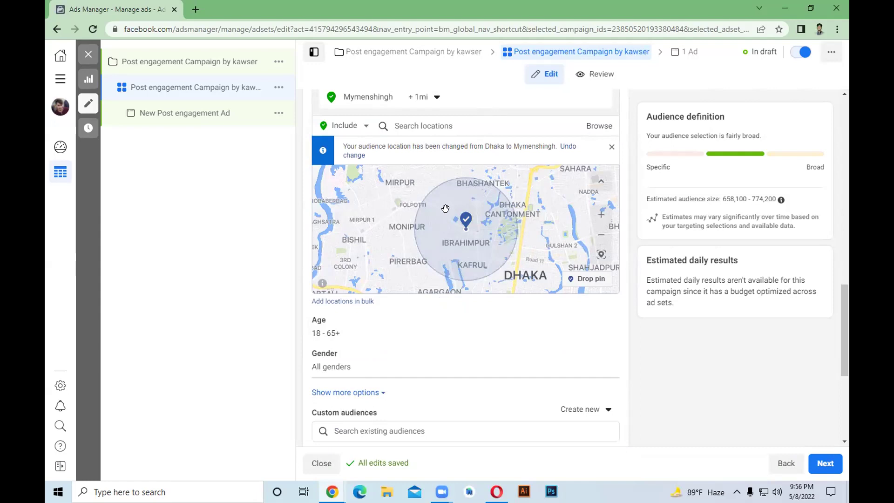
pyautogui.scroll(-3, 405, 169)
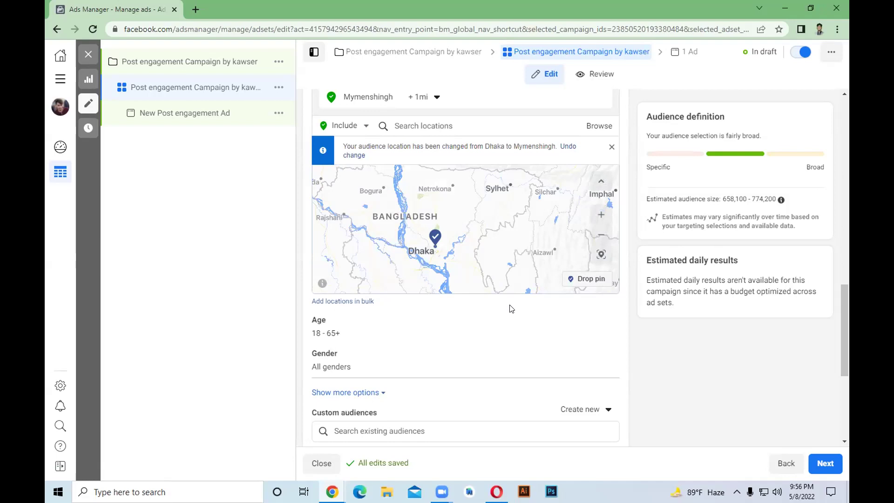
pyautogui.moveTo(443, 325)
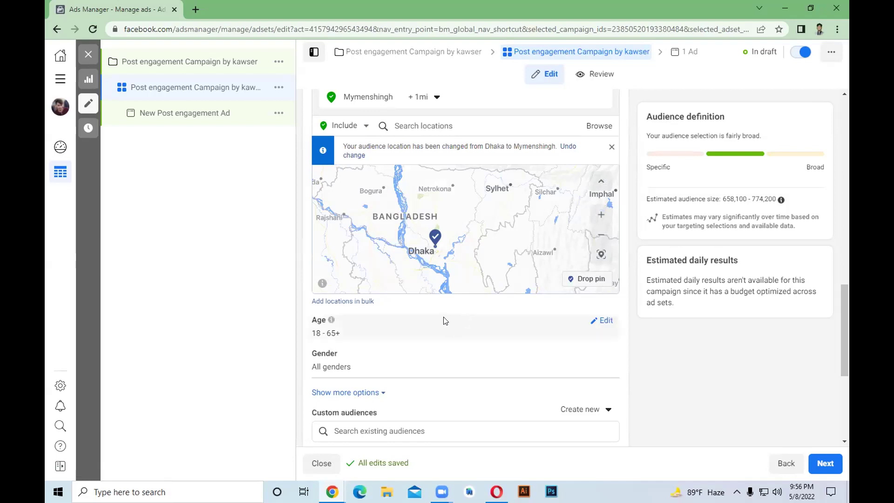
# Change the audience's maximum age from 65+ to 54, giving an 18–54 range.
pyautogui.click(601, 321)
pyautogui.click(399, 339)
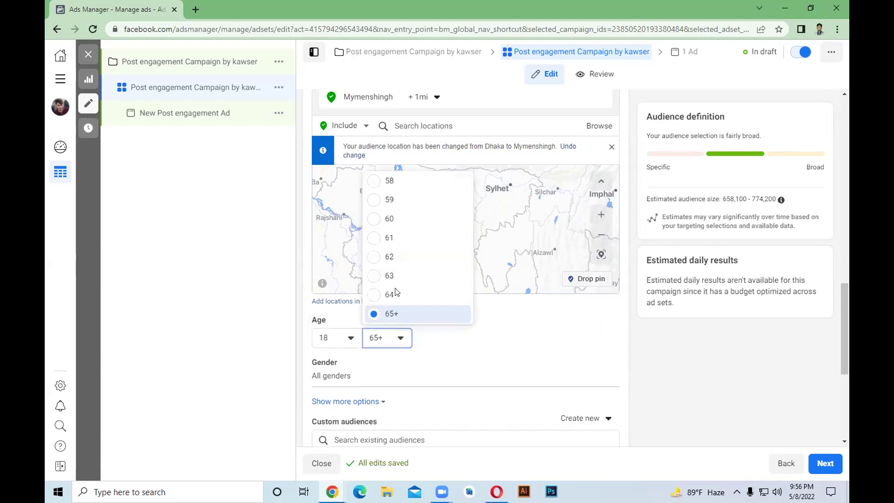
pyautogui.click(389, 198)
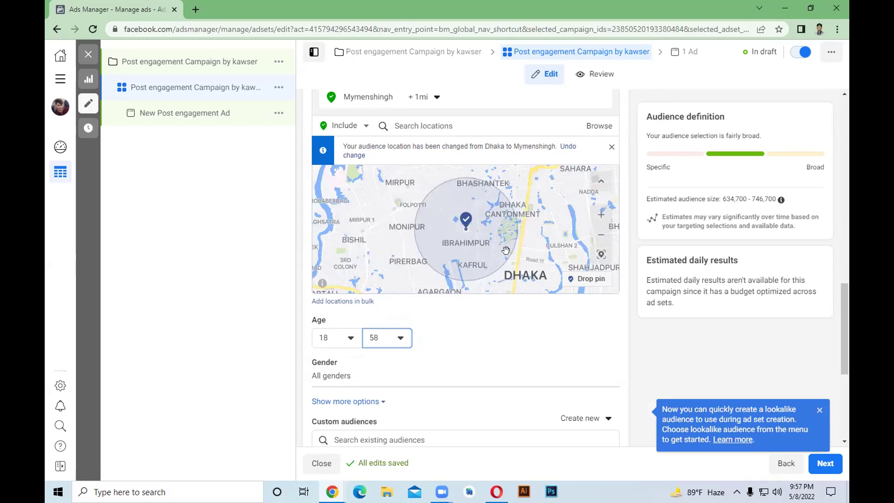
pyautogui.scroll(-2, 506, 250)
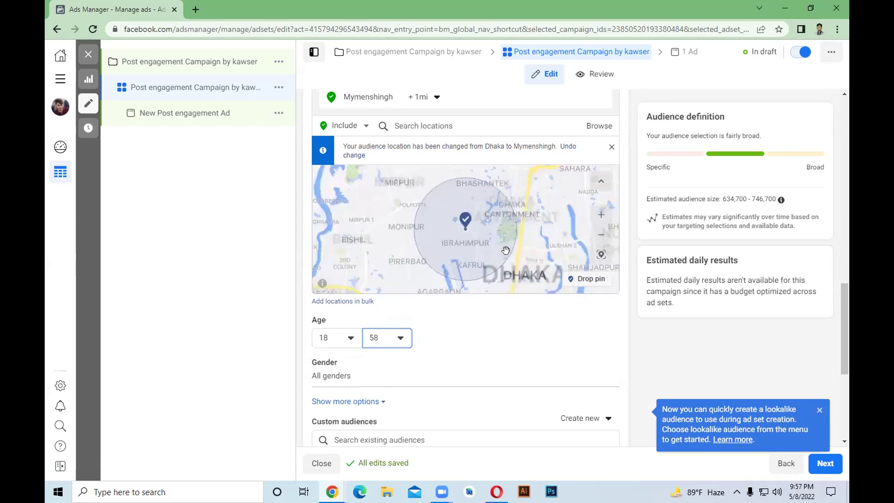
pyautogui.scroll(-2, 506, 250)
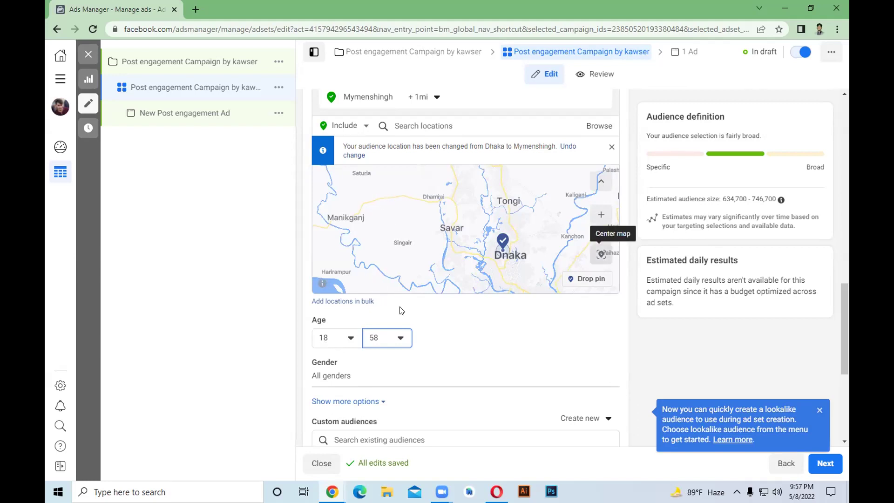
pyautogui.click(399, 337)
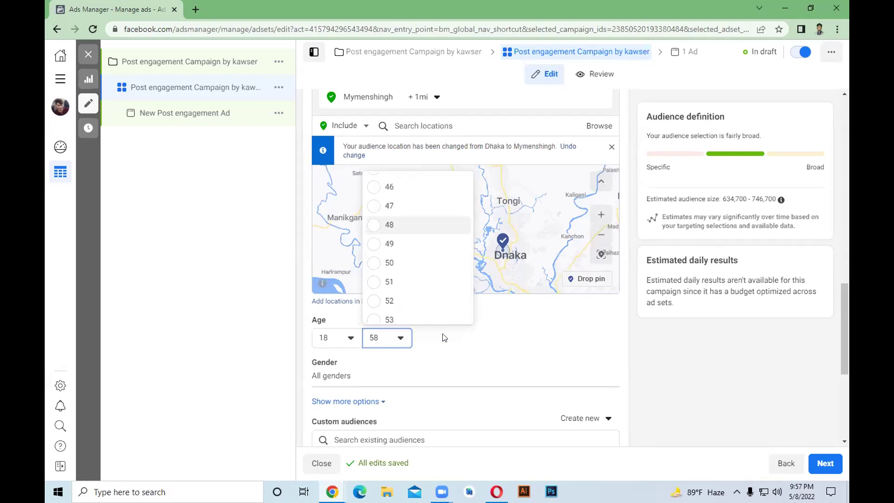
pyautogui.scroll(2, 467, 260)
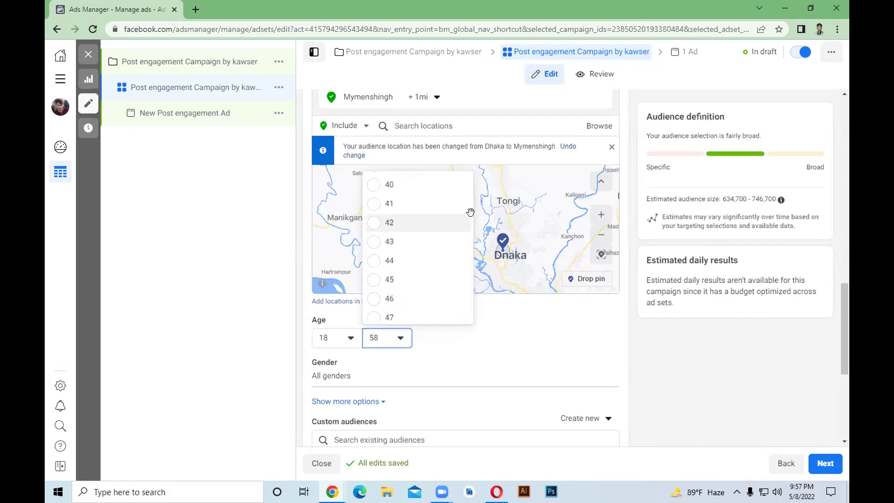
pyautogui.click(470, 223)
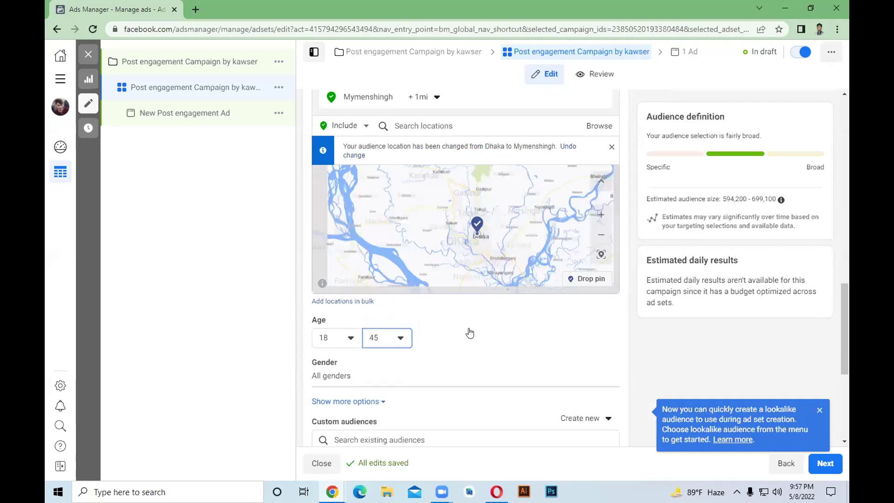
pyautogui.write('54')
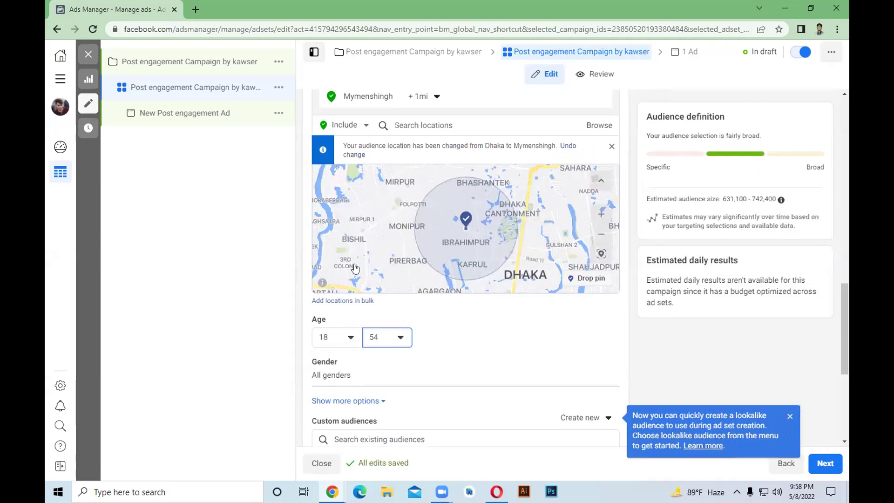
pyautogui.scroll(-2, 357, 270)
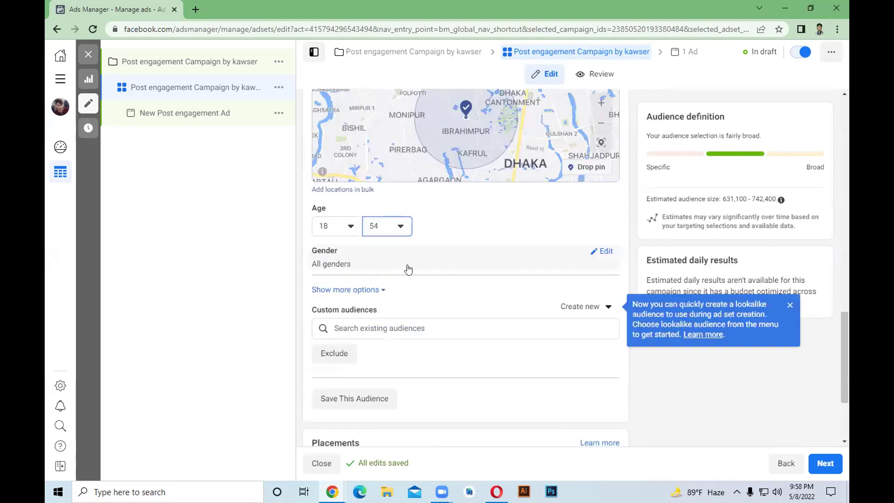
# Add Bengali to the audience's target languages.
pyautogui.click(393, 267)
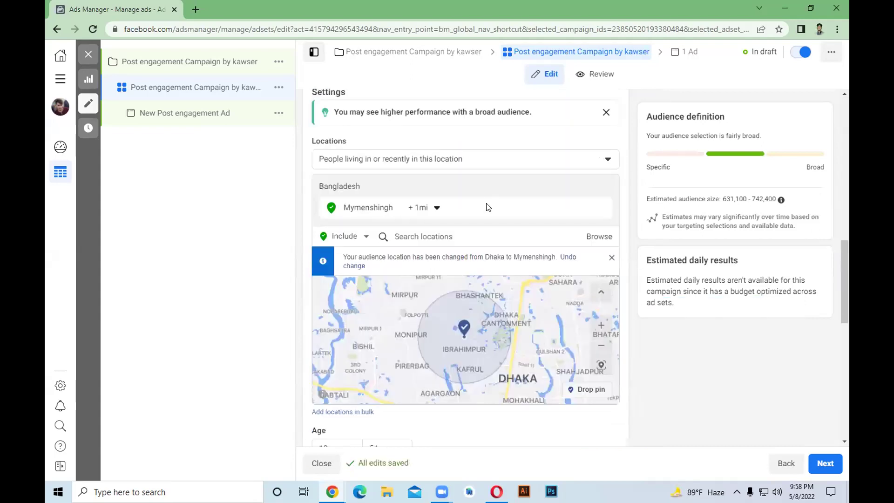
pyautogui.scroll(-7, 440, 186)
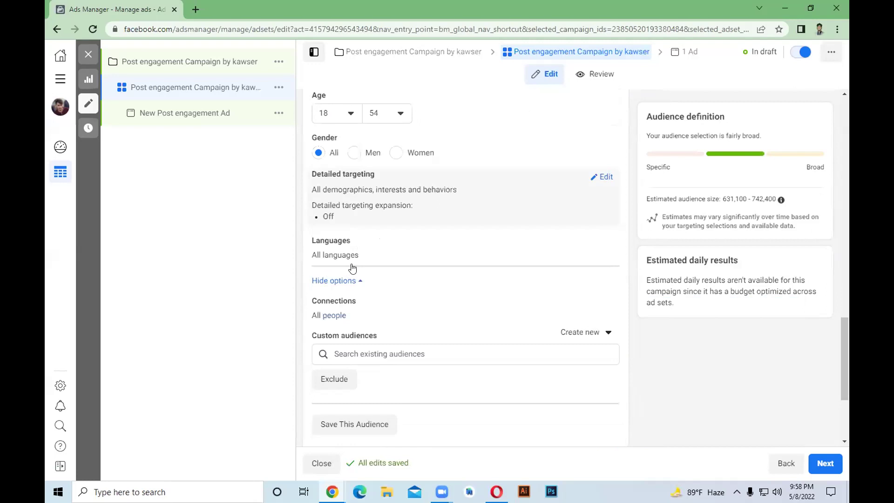
pyautogui.scroll(2, 465, 271)
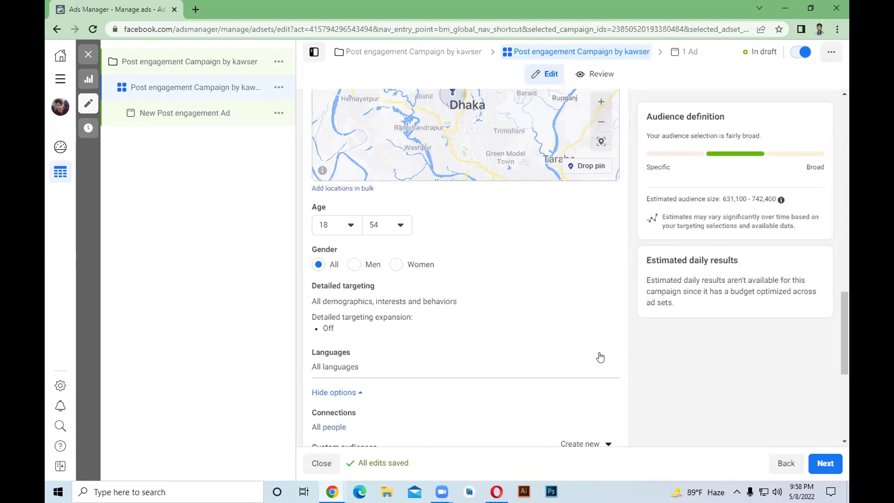
pyautogui.click(371, 368)
pyautogui.click(371, 371)
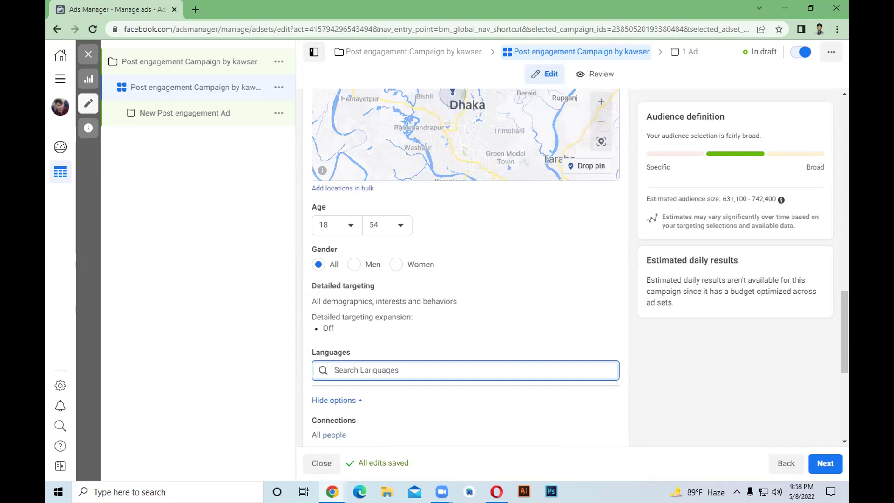
pyautogui.write('bangla')
pyautogui.scroll(-4, 396, 333)
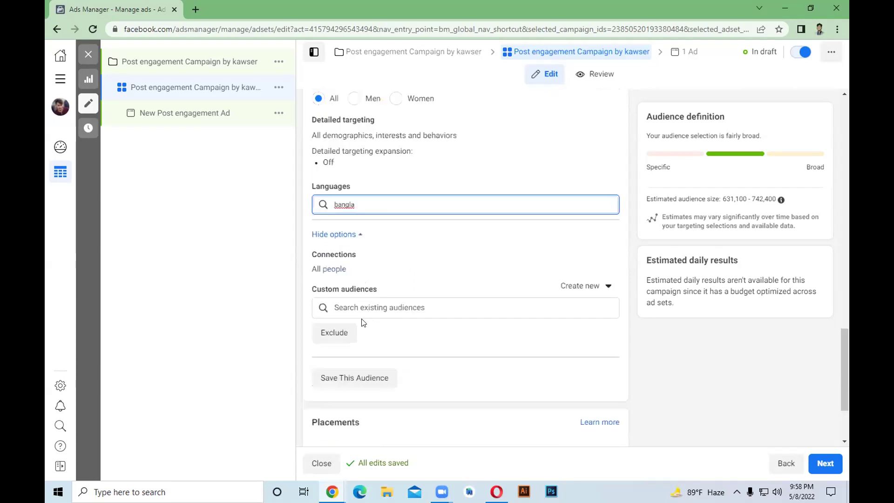
pyautogui.doubleClick(361, 202)
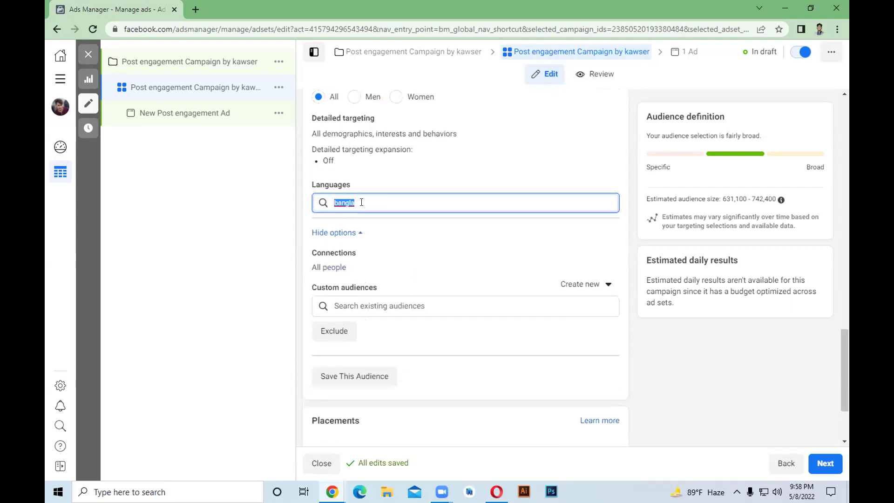
pyautogui.click(361, 203)
pyautogui.press('BackSpace')
pyautogui.press('BackSpace')
pyautogui.press('BackSpace')
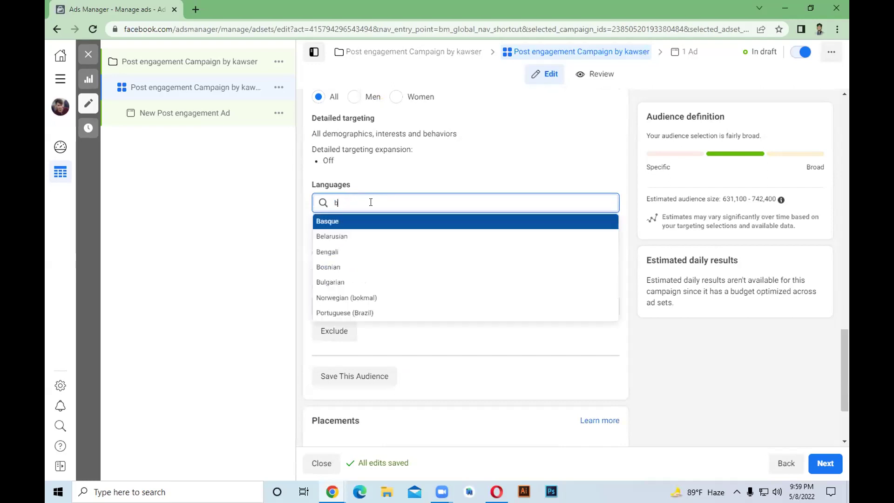
pyautogui.press('BackSpace')
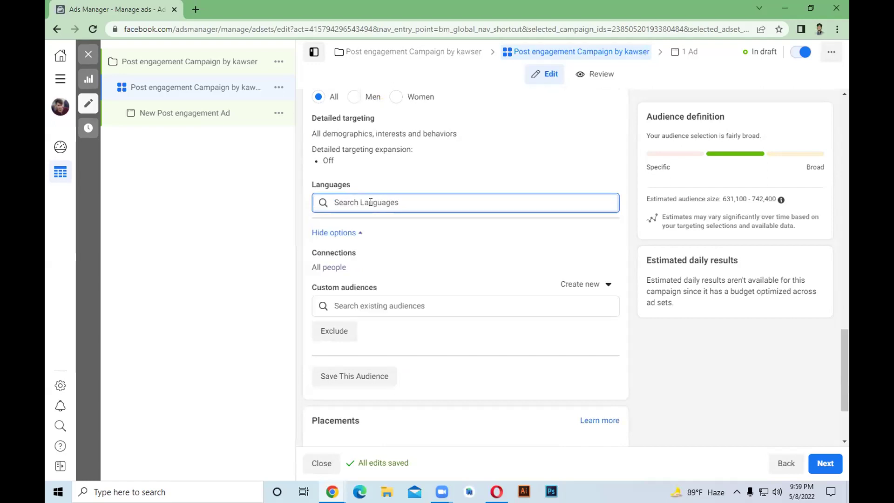
pyautogui.write('B')
pyautogui.press('Down')
pyautogui.press('Down')
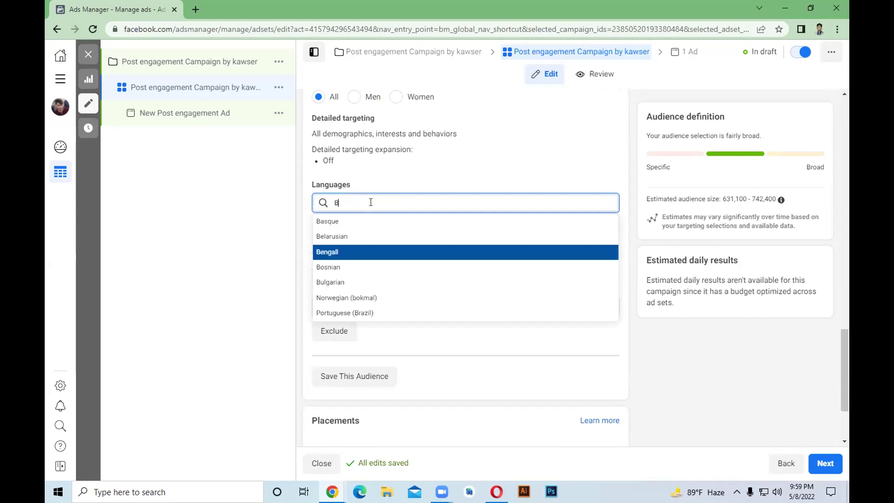
pyautogui.press('Return')
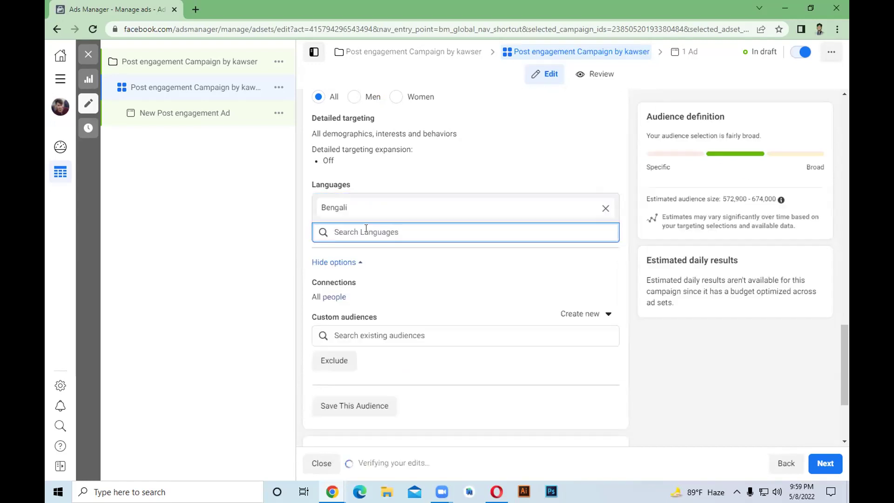
# Add English (UK) as a target language and finish the language edit.
pyautogui.write('E')
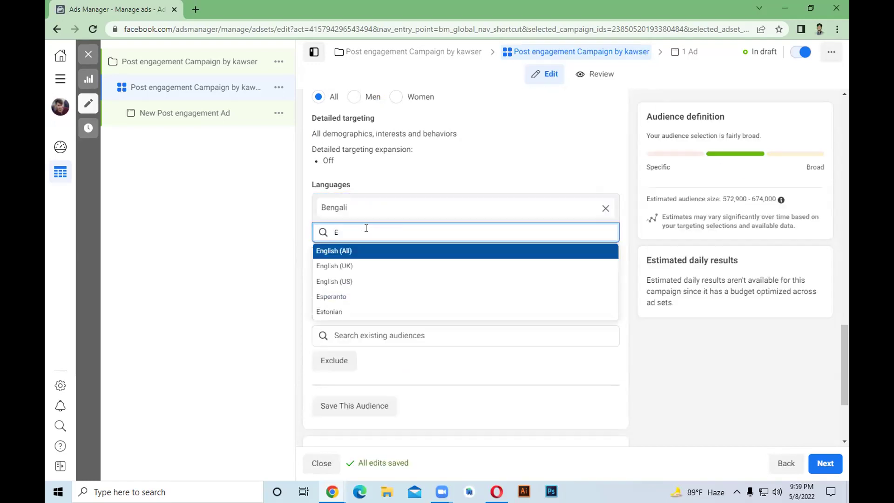
pyautogui.press('Down')
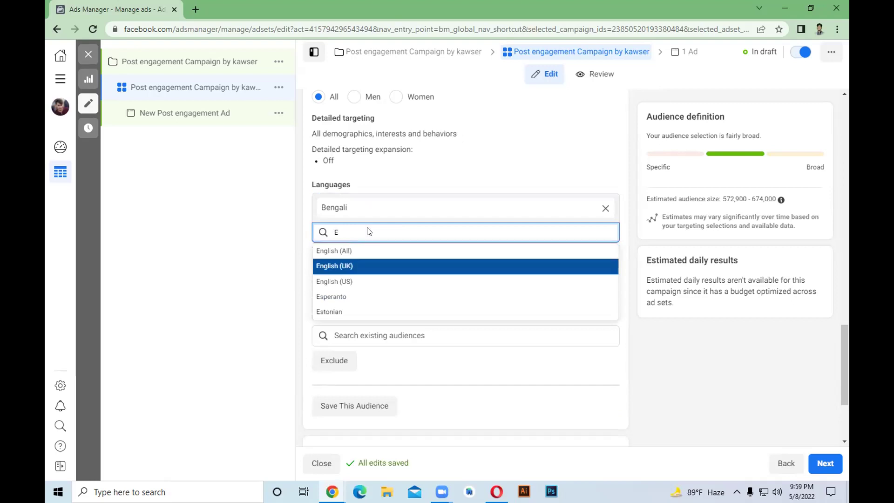
pyautogui.press('Return')
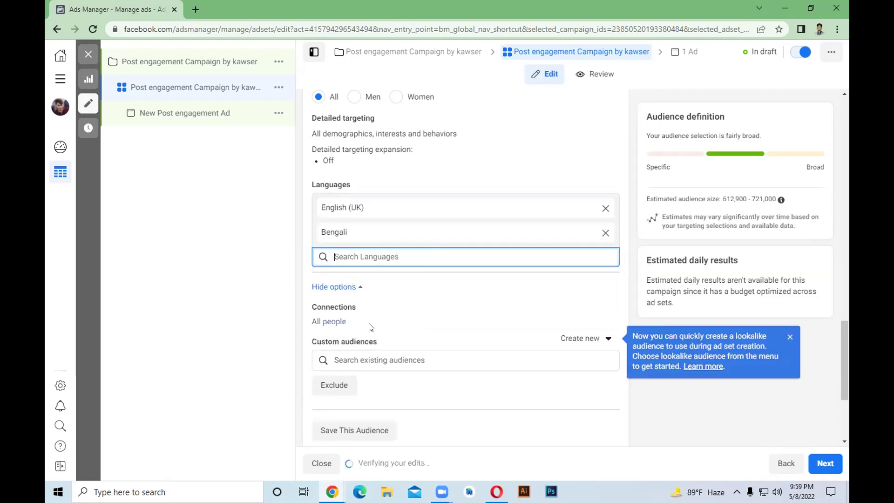
pyautogui.scroll(-1, 410, 303)
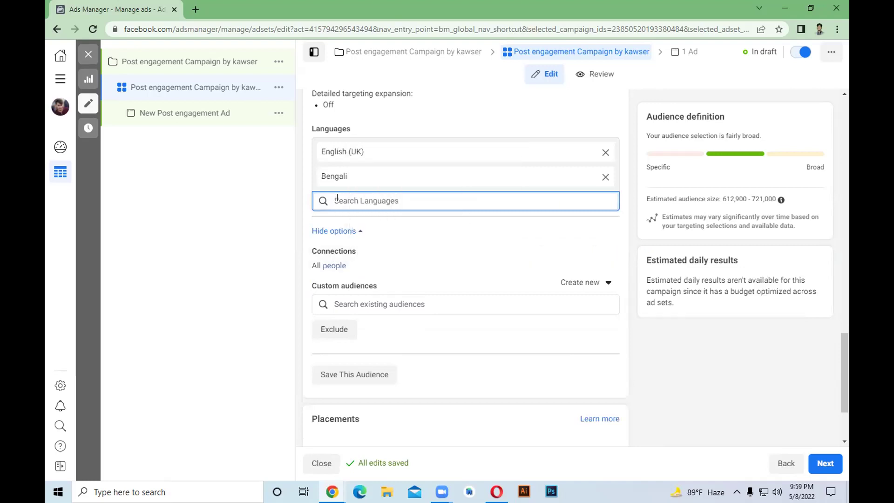
pyautogui.click(602, 152)
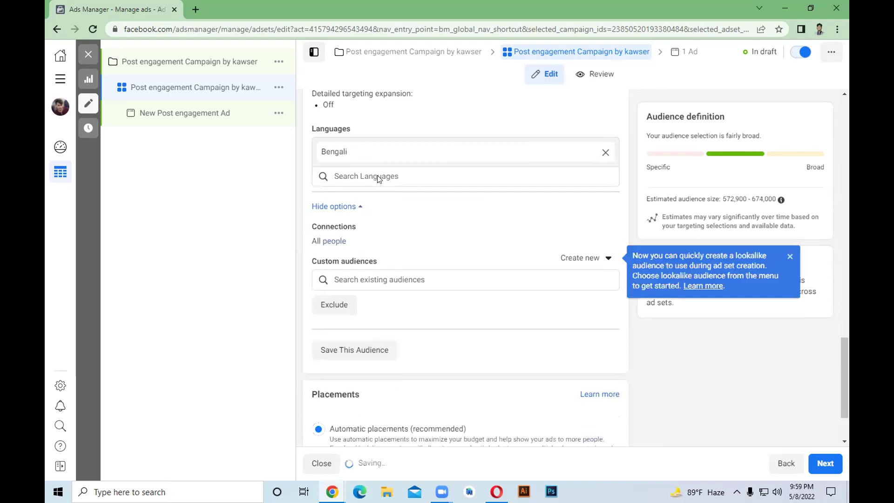
# Add English (US) to the target languages via an 'En' search.
pyautogui.click(379, 177)
pyautogui.write('En')
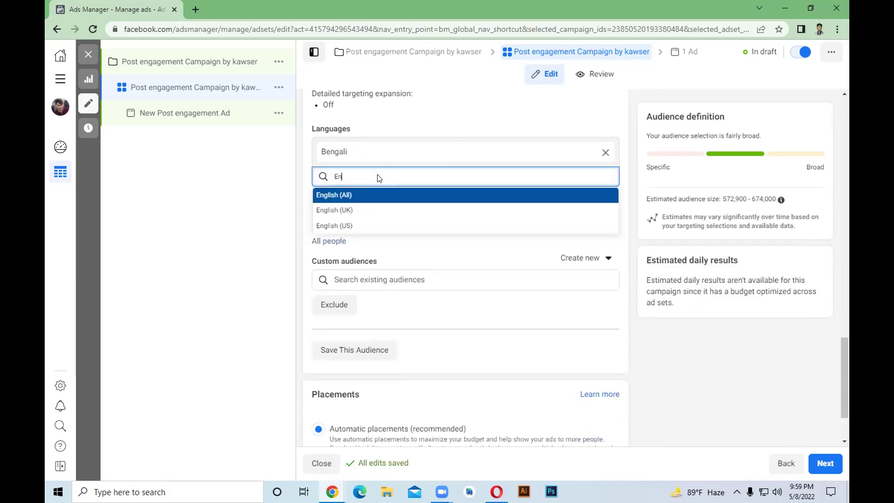
pyautogui.press('Down')
pyautogui.press('Down')
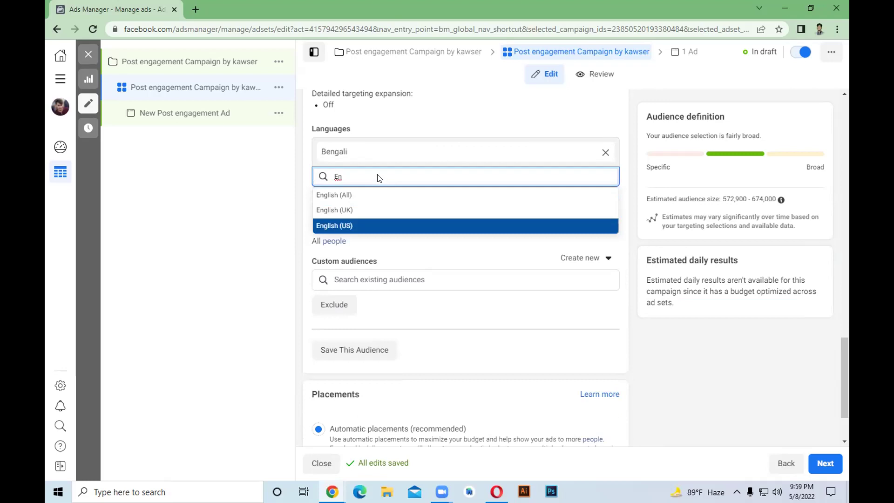
pyautogui.press('Return')
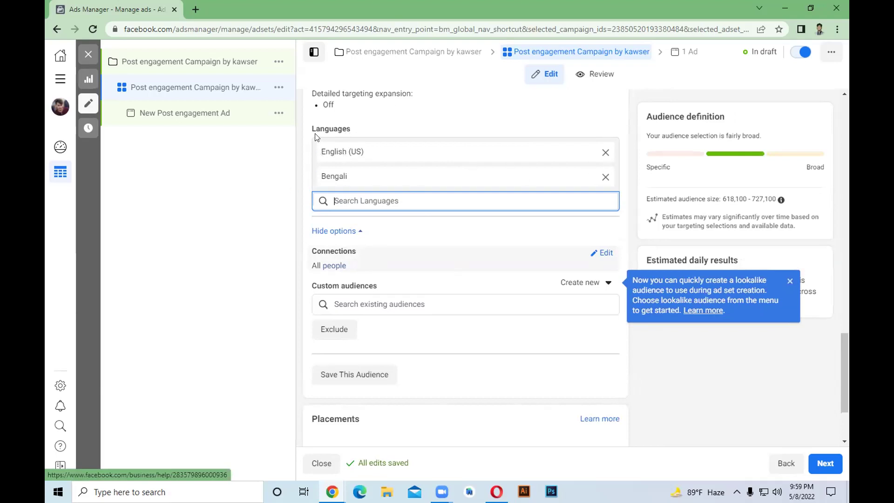
pyautogui.scroll(-2, 336, 153)
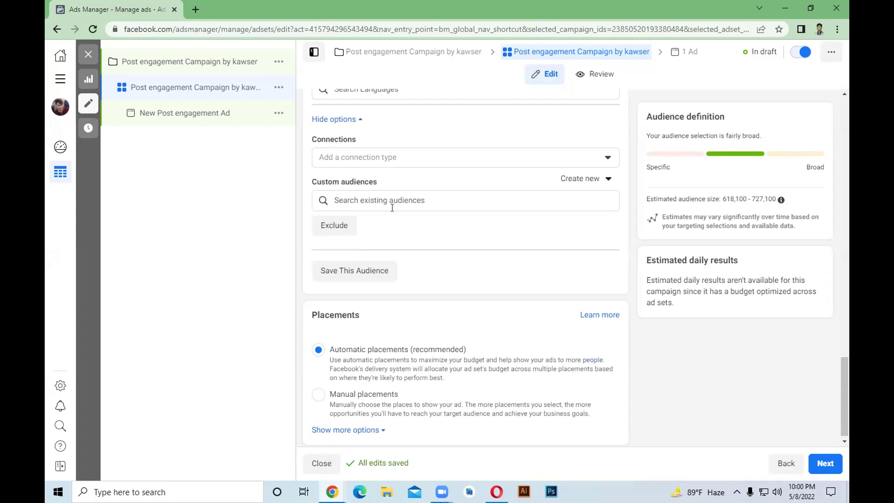
pyautogui.scroll(-1, 339, 385)
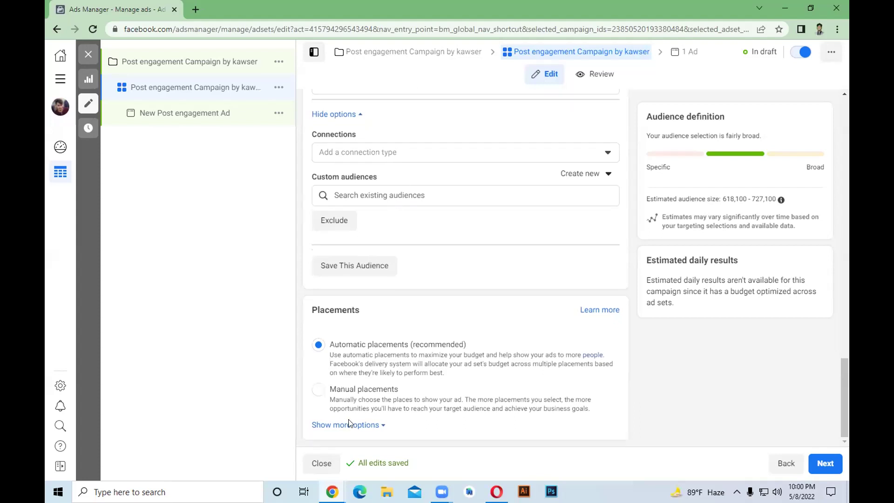
# Switch to Manual placements and review the Facebook, Instagram and Audience Network placement list.
pyautogui.click(318, 389)
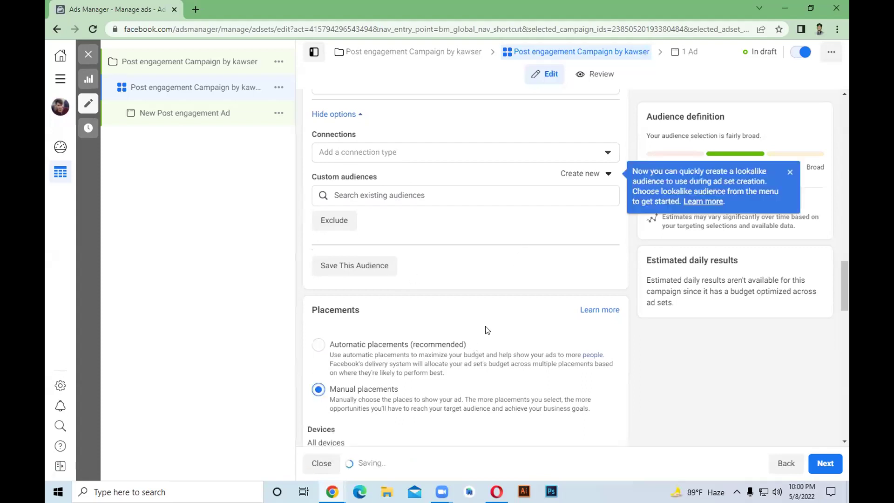
pyautogui.scroll(-7, 489, 307)
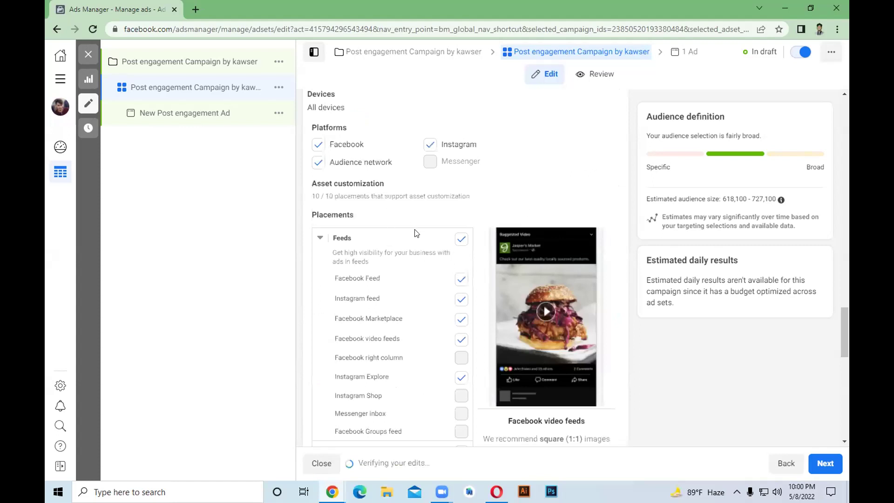
pyautogui.scroll(-1, 559, 259)
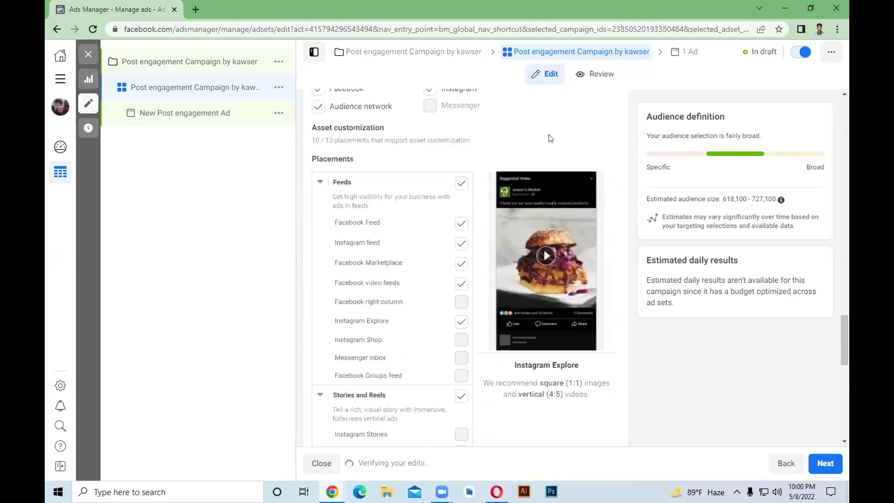
pyautogui.scroll(-4, 549, 223)
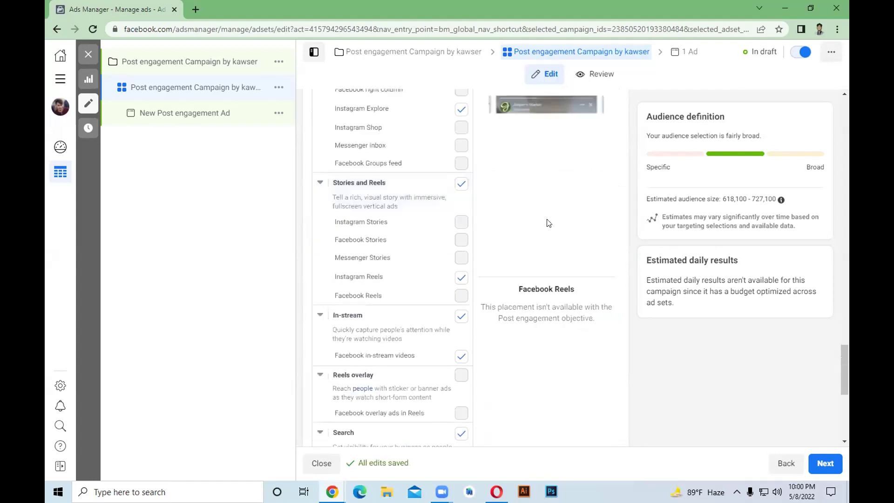
pyautogui.scroll(2, 554, 188)
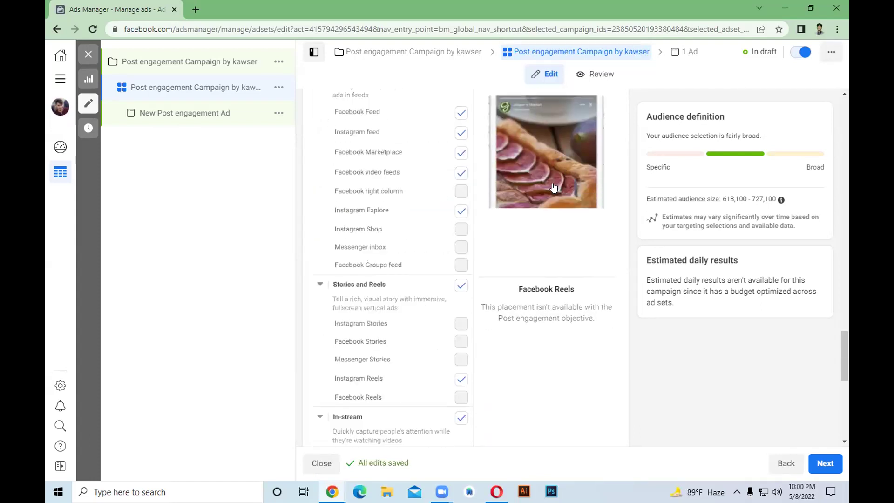
pyautogui.scroll(2, 551, 213)
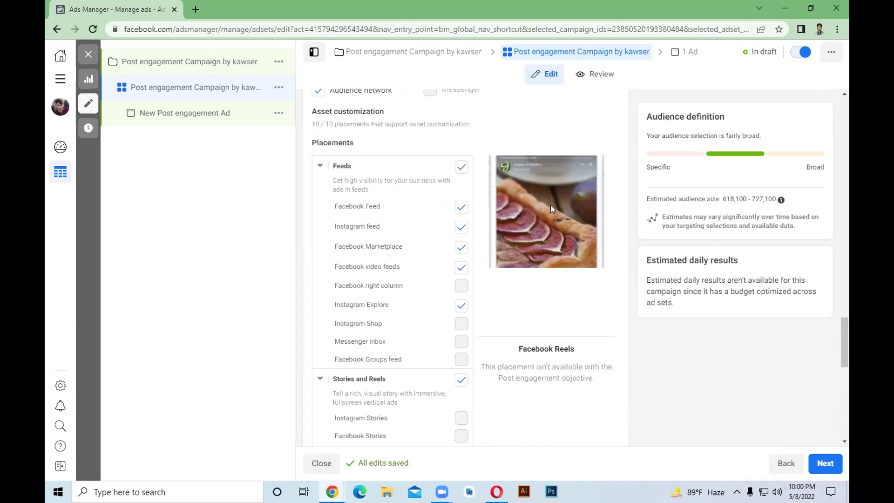
pyautogui.scroll(-1, 550, 205)
pyautogui.scroll(-3, 542, 178)
pyautogui.scroll(-3, 542, 178)
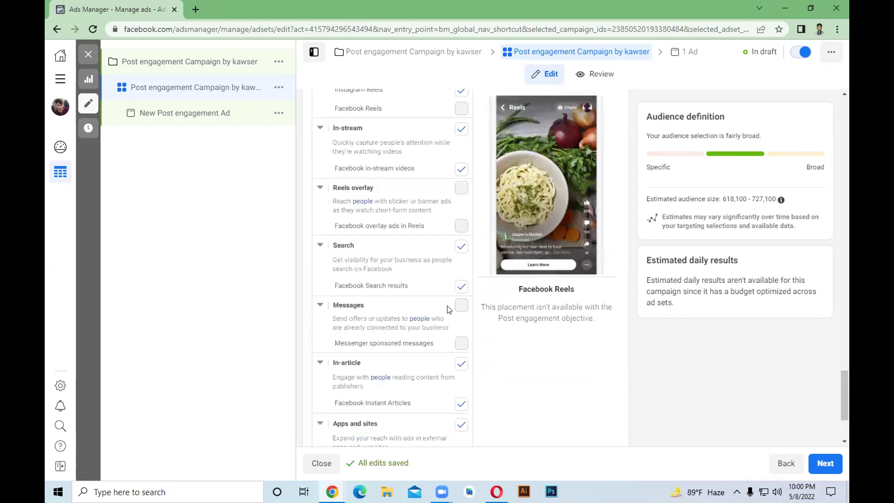
pyautogui.scroll(-2, 447, 310)
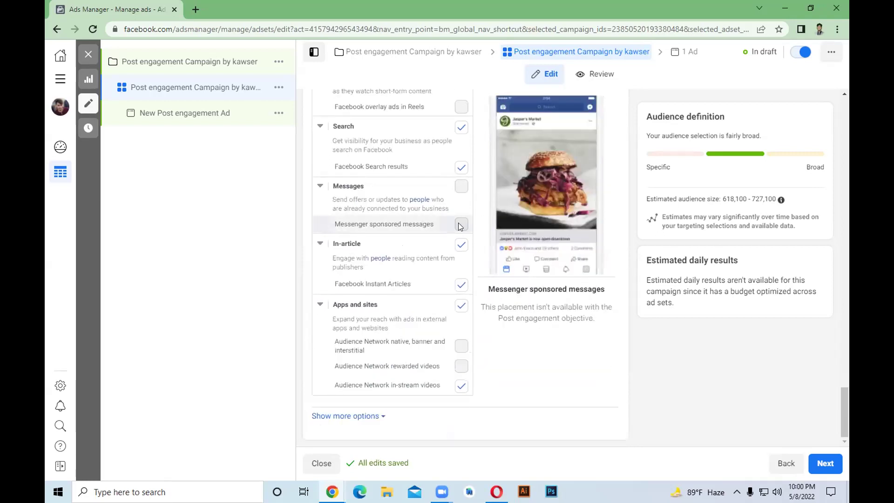
pyautogui.scroll(1, 458, 248)
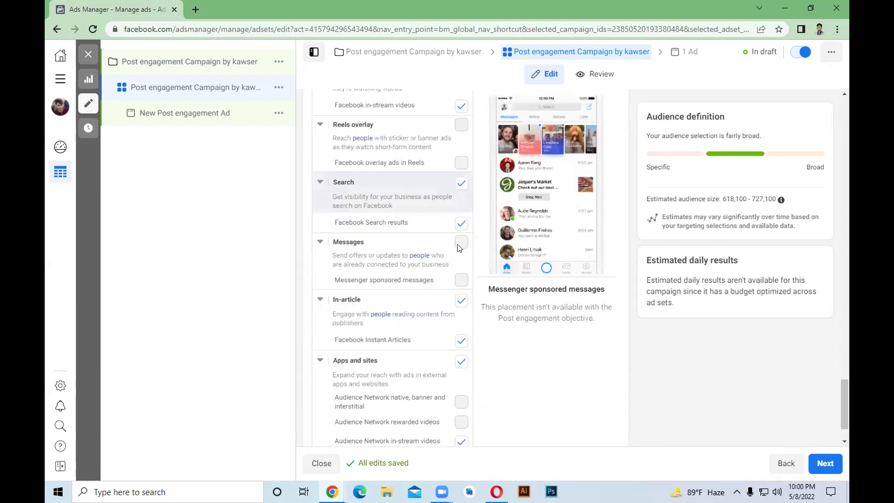
pyautogui.click(462, 223)
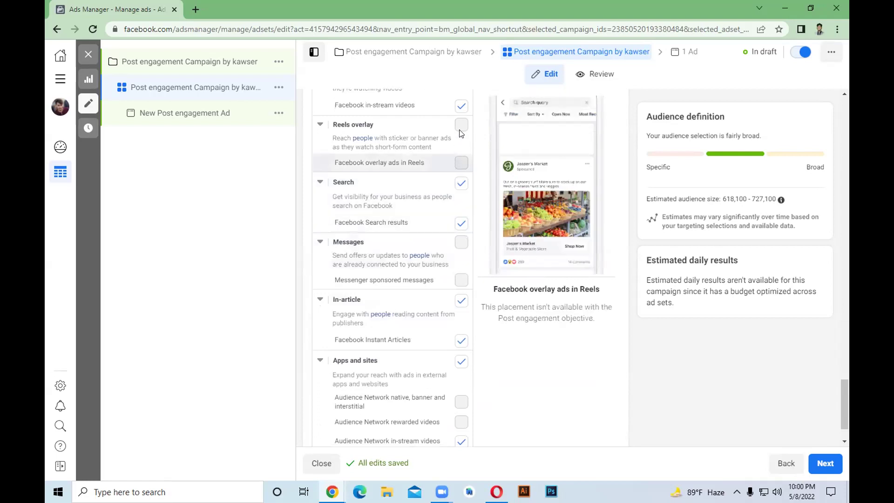
pyautogui.scroll(1, 457, 139)
pyautogui.scroll(1, 459, 160)
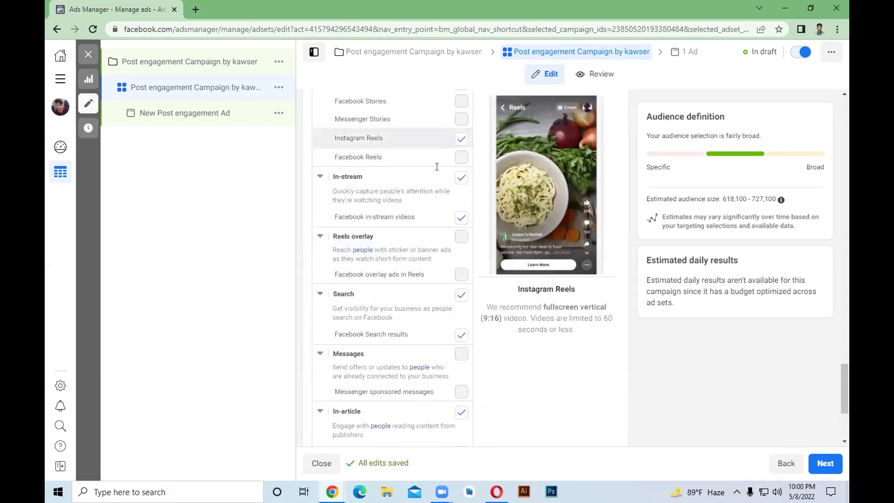
pyautogui.scroll(1, 437, 166)
pyautogui.scroll(1, 440, 177)
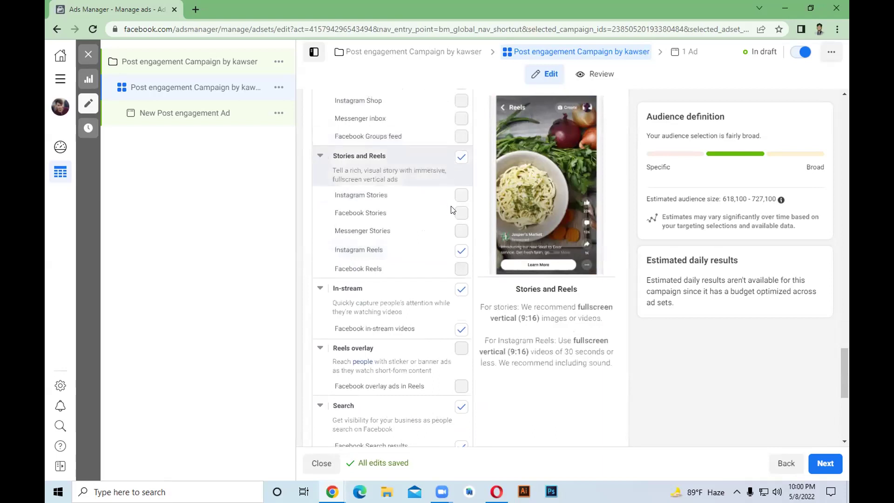
pyautogui.scroll(1, 450, 233)
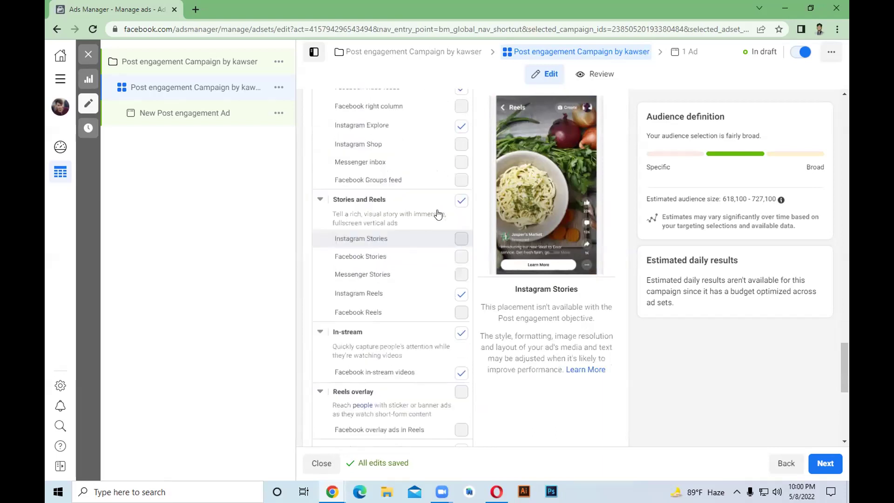
pyautogui.scroll(1, 428, 207)
pyautogui.scroll(2, 430, 243)
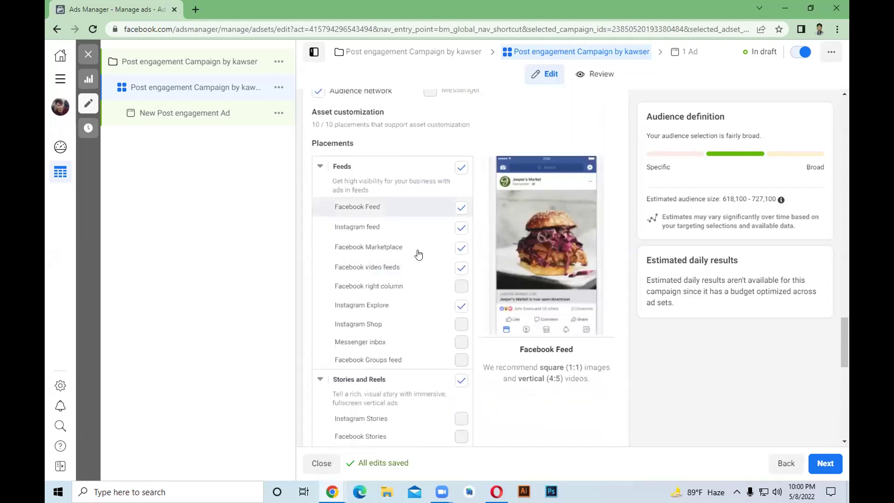
pyautogui.scroll(3, 418, 254)
pyautogui.scroll(-5, 433, 330)
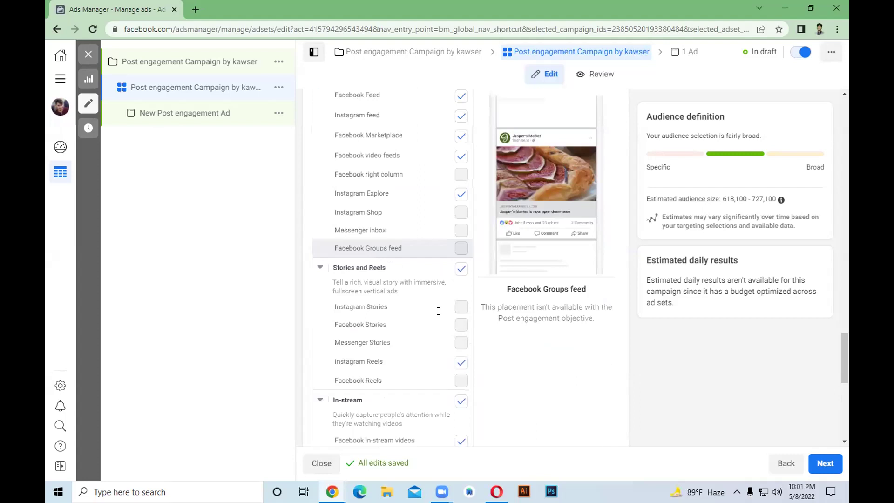
pyautogui.scroll(5, 438, 311)
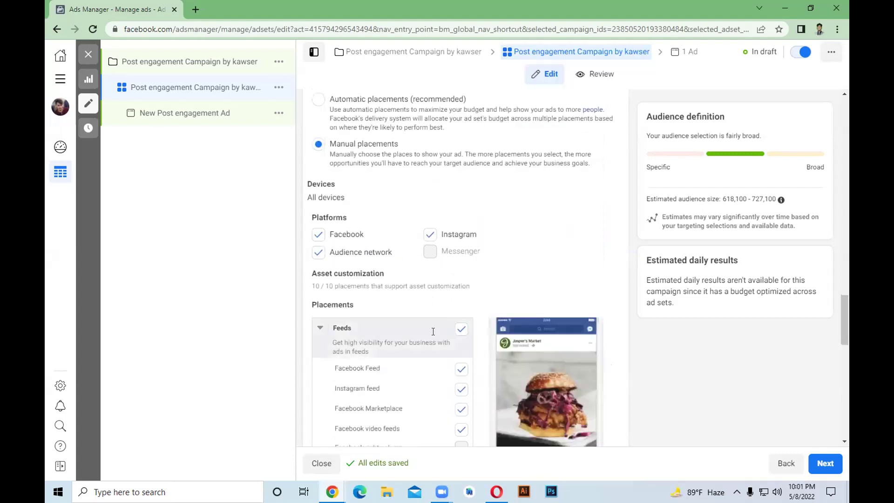
pyautogui.scroll(-10, 826, 463)
pyautogui.scroll(-2, 821, 458)
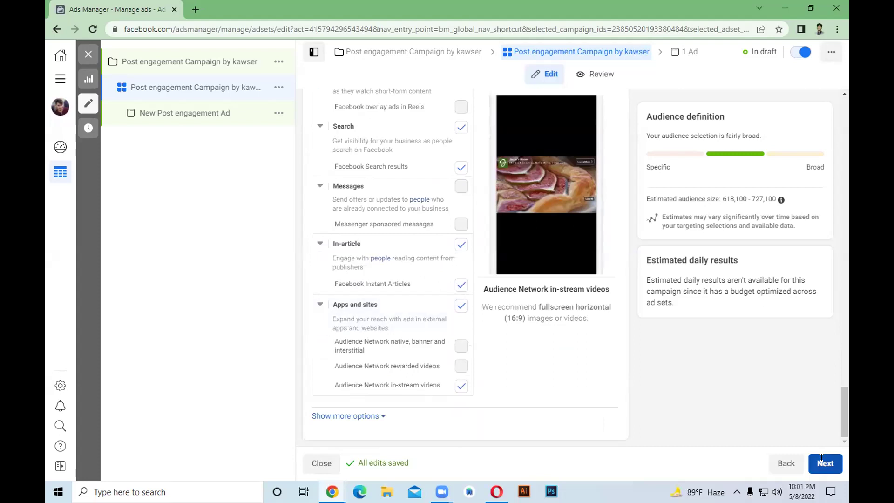
# On the ad step, paste the campaign name as the ad name, then return to the ad set.
pyautogui.click(822, 461)
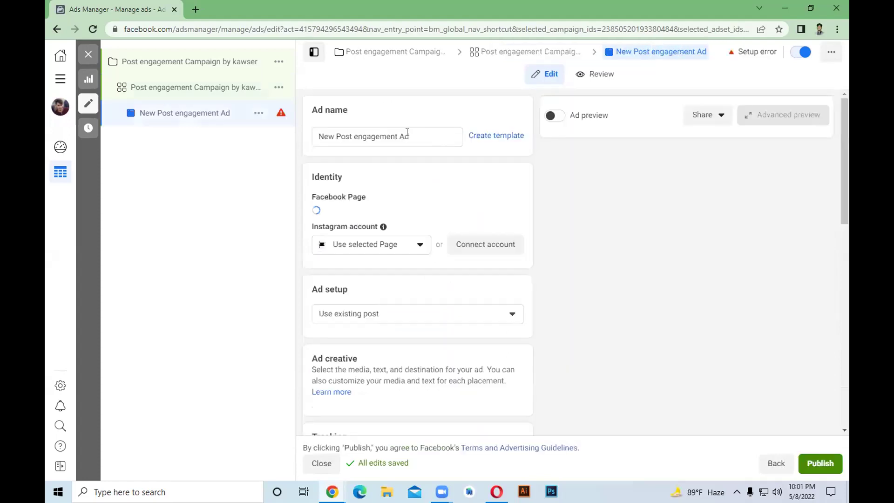
pyautogui.write('Post engagement Campaign by kawser')
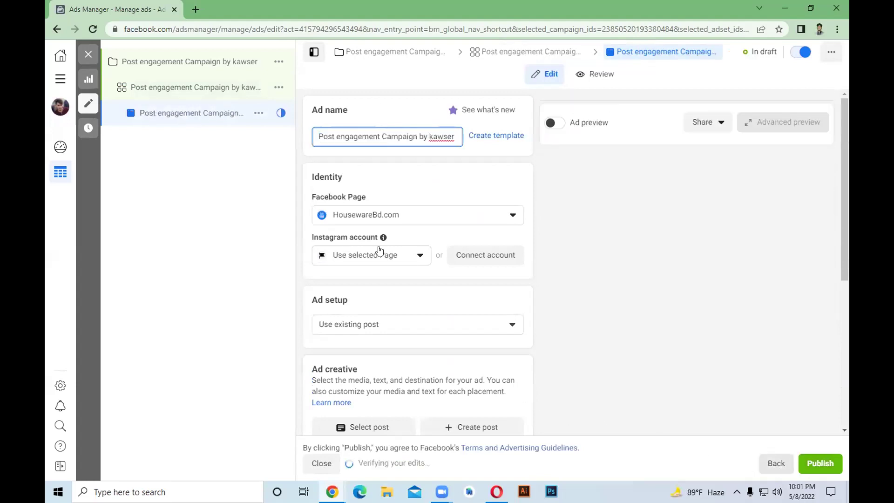
pyautogui.click(481, 252)
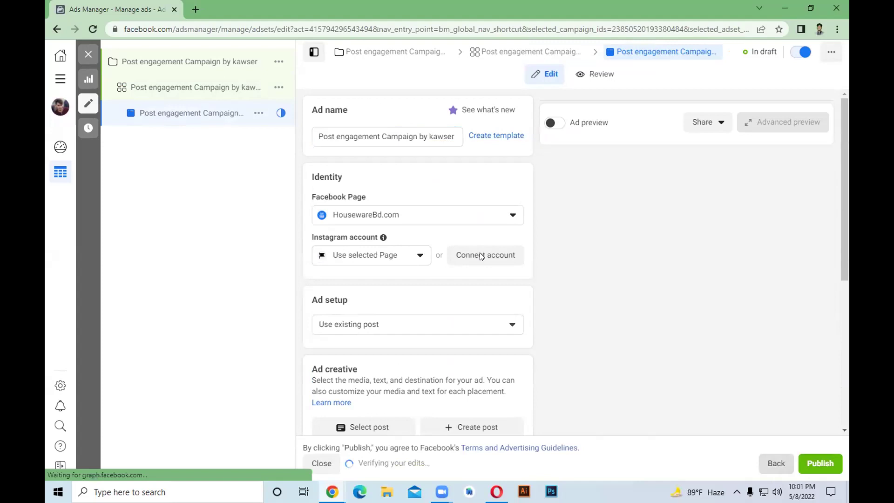
pyautogui.scroll(-7, 477, 241)
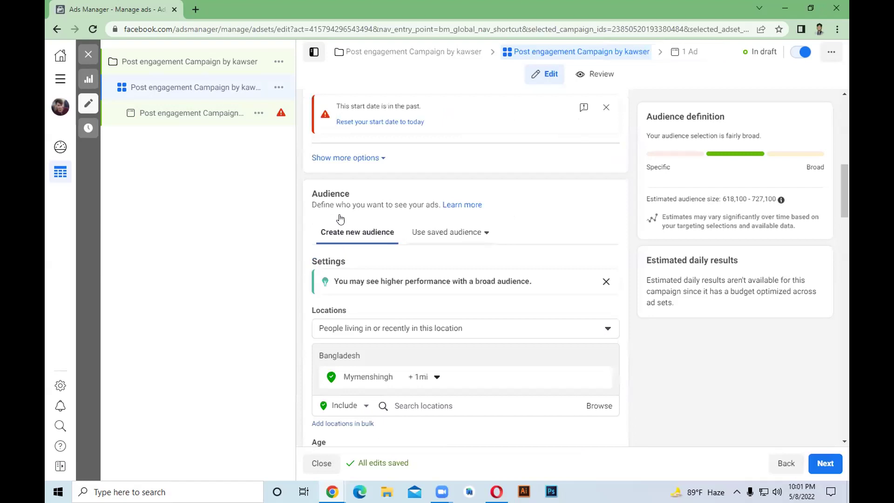
# Scroll through the ad set's Audience and Placements sections to review them.
pyautogui.scroll(-10, 458, 229)
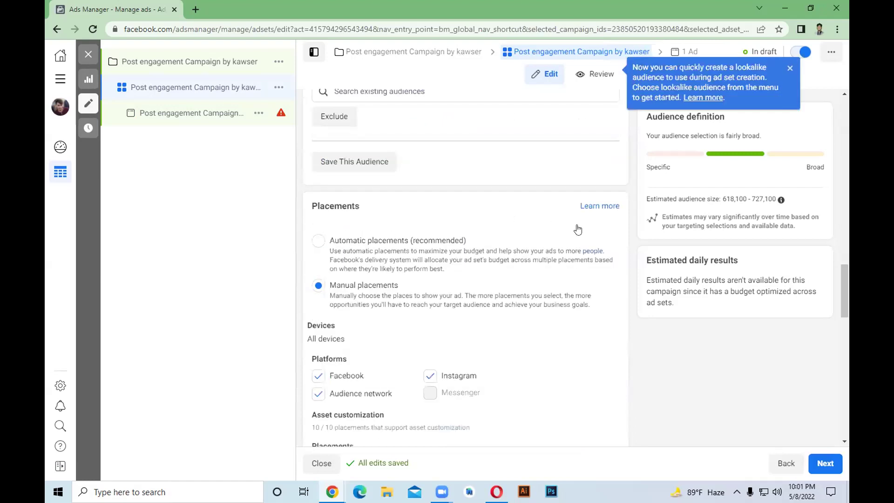
pyautogui.scroll(-6, 572, 227)
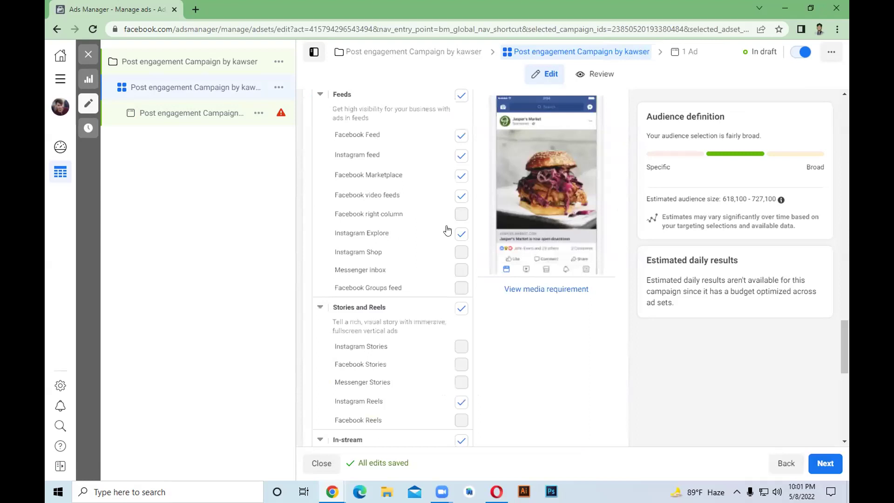
pyautogui.scroll(8, 447, 230)
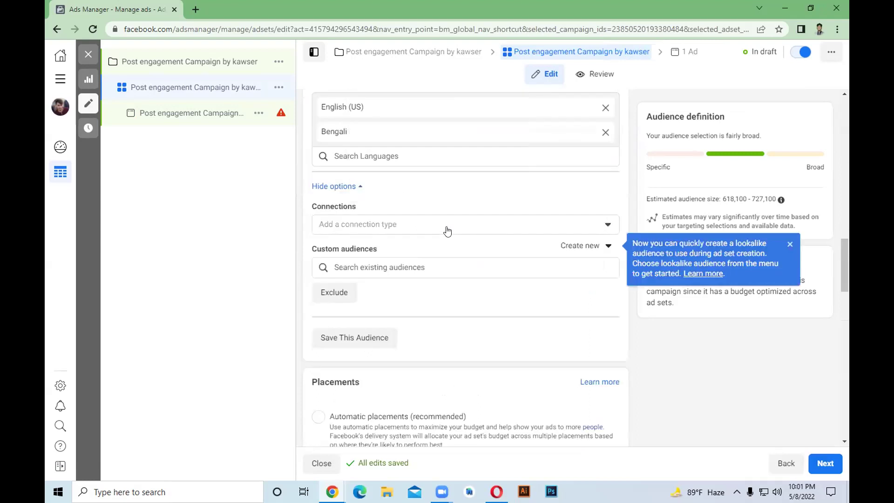
pyautogui.scroll(1, 447, 230)
pyautogui.scroll(5, 448, 230)
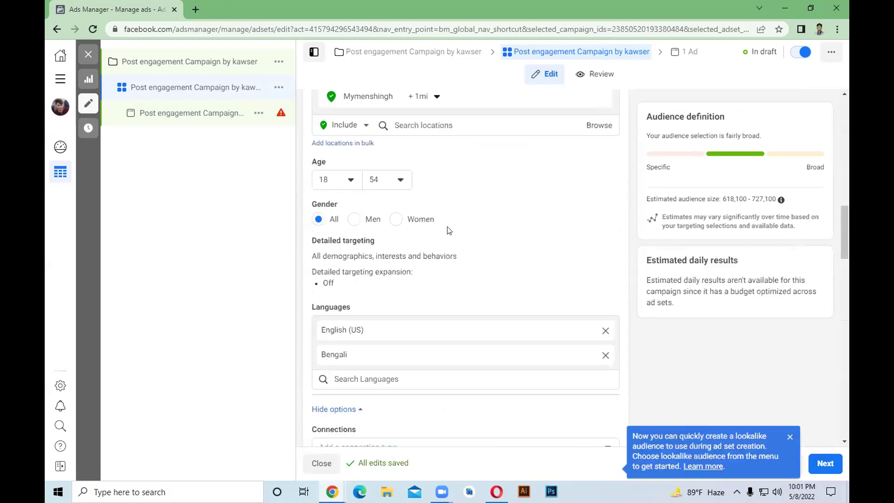
pyautogui.scroll(3, 449, 230)
pyautogui.scroll(4, 448, 230)
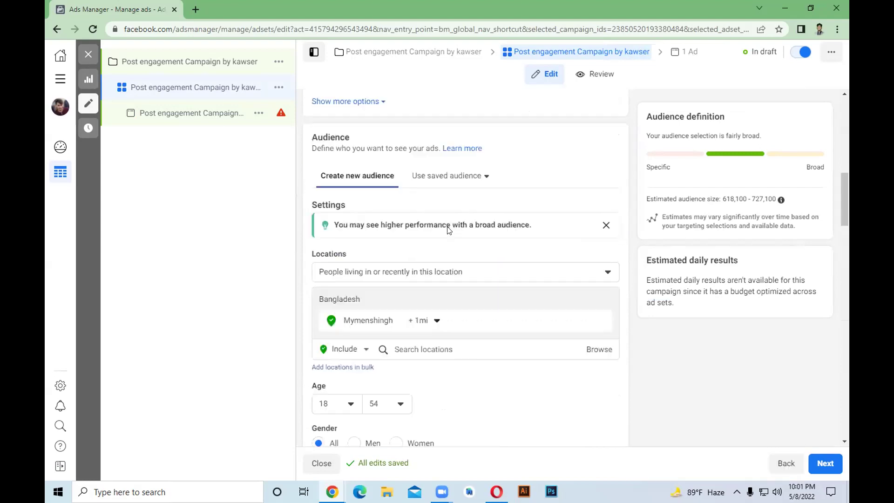
pyautogui.scroll(5, 415, 289)
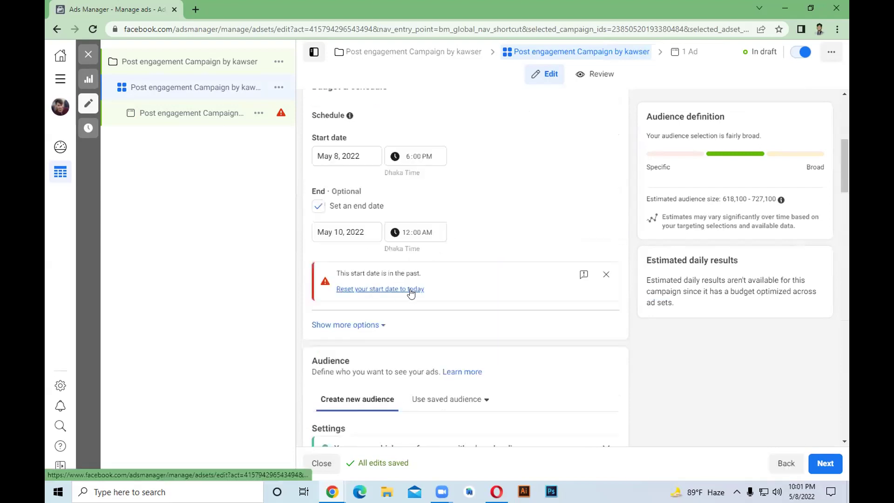
pyautogui.scroll(-10, 466, 289)
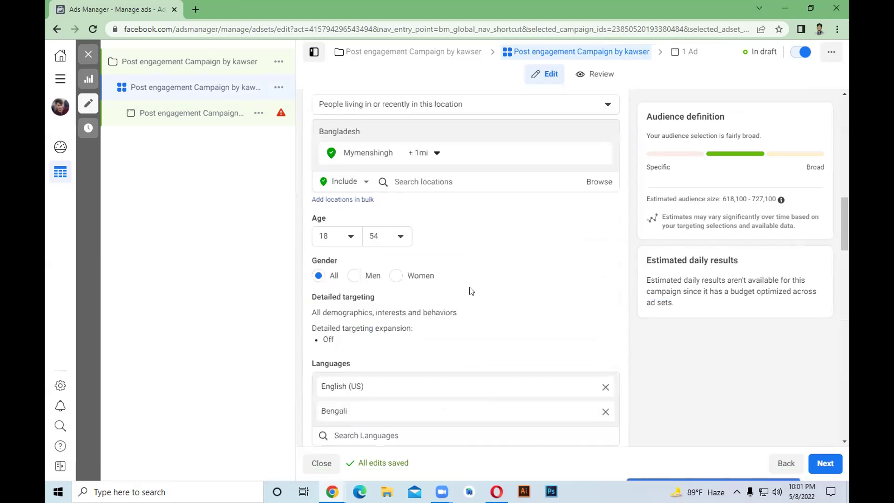
pyautogui.scroll(-8, 507, 273)
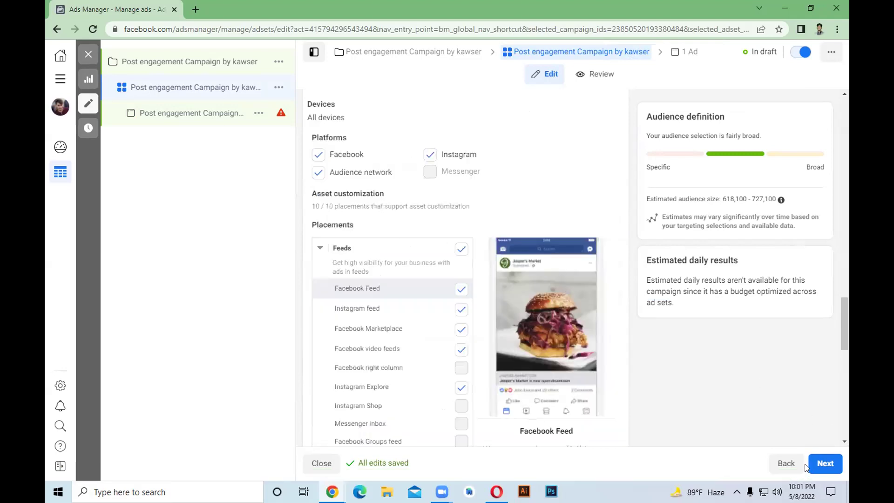
pyautogui.scroll(-5, 822, 468)
pyautogui.scroll(-5, 587, 353)
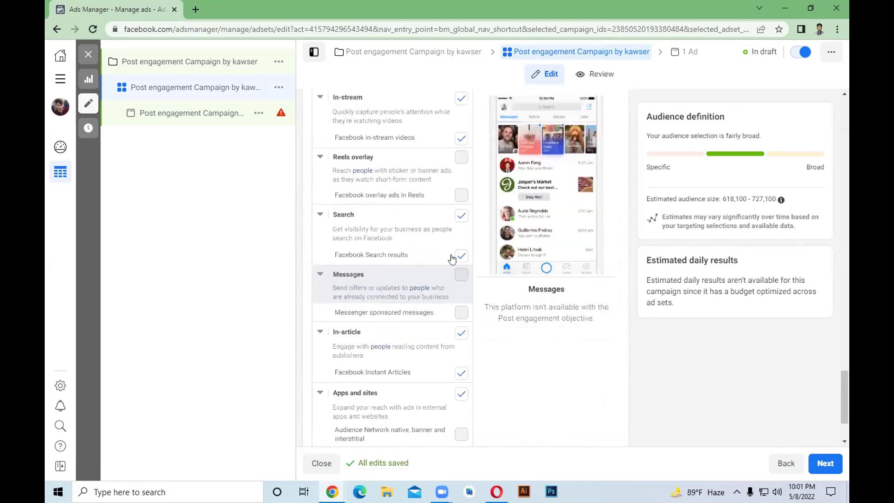
pyautogui.scroll(-2, 453, 242)
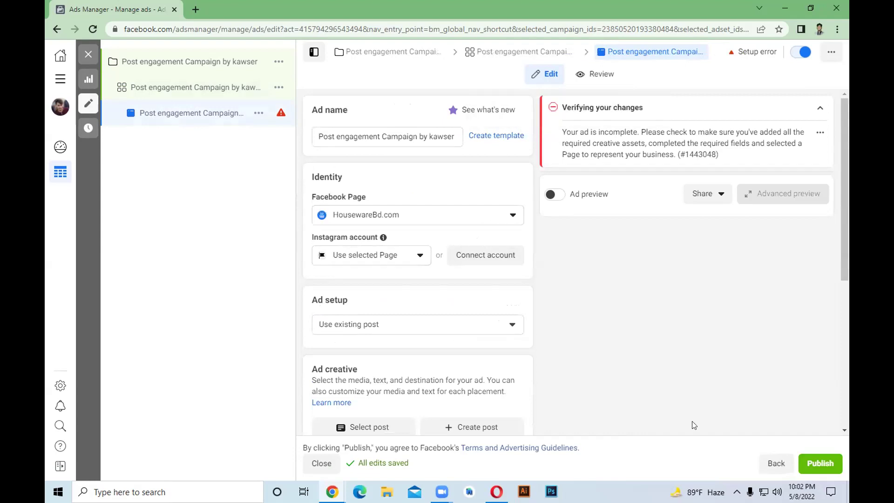
# Go back from the ad to the ad set settings.
pyautogui.click(776, 464)
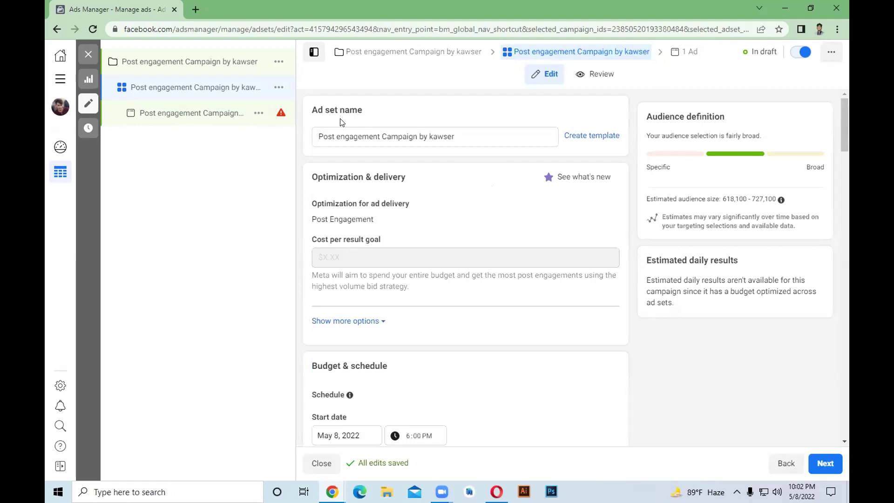
pyautogui.scroll(-5, 354, 127)
pyautogui.scroll(-2, 351, 124)
pyautogui.scroll(-1, 351, 124)
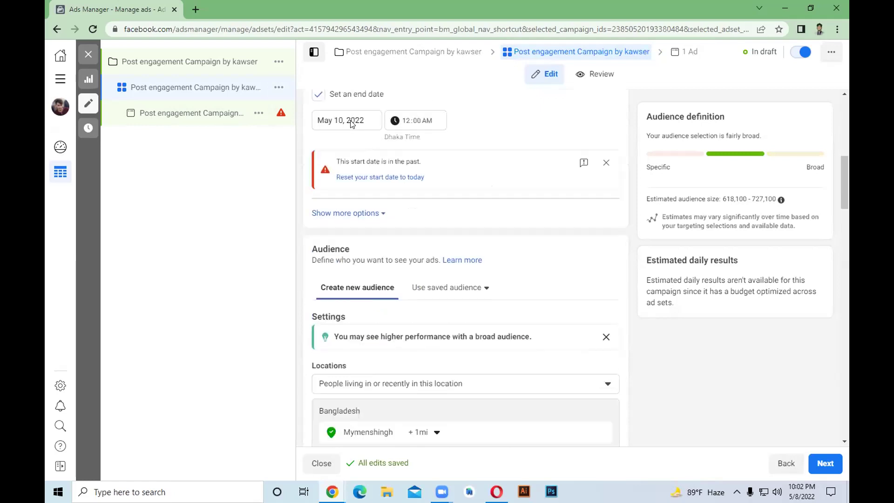
pyautogui.scroll(1, 392, 175)
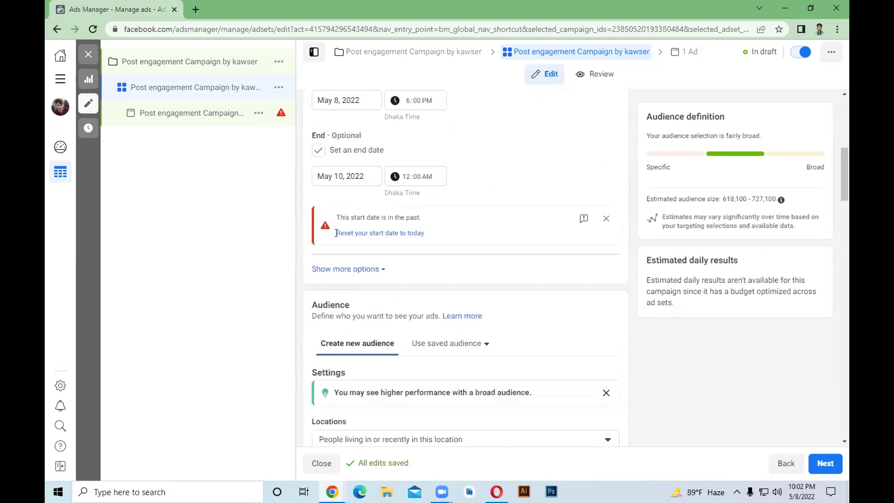
pyautogui.scroll(1, 337, 233)
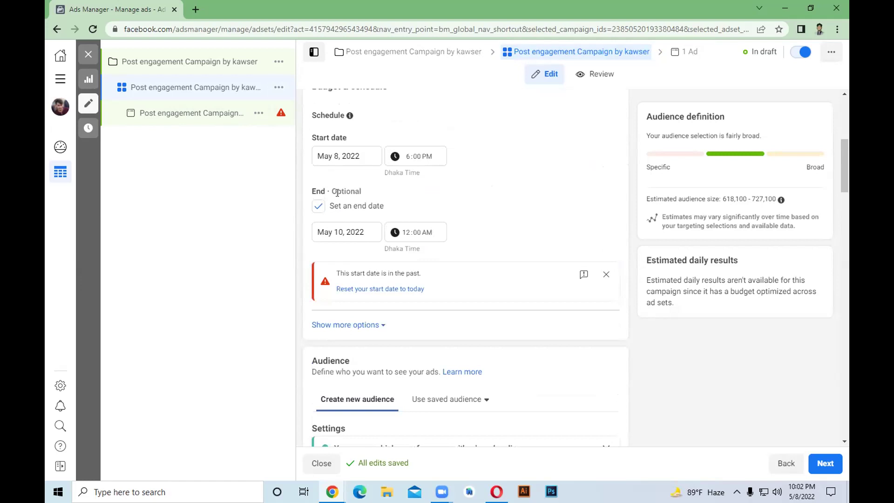
# Change the ad set start date from May 8 to May 9, 2022.
pyautogui.click(336, 154)
pyautogui.click(326, 154)
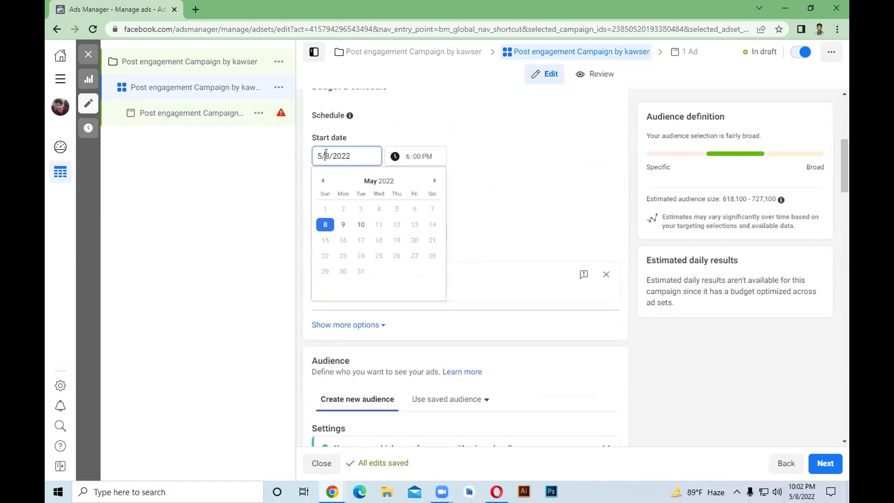
pyautogui.press('BackSpace')
pyautogui.write('9,')
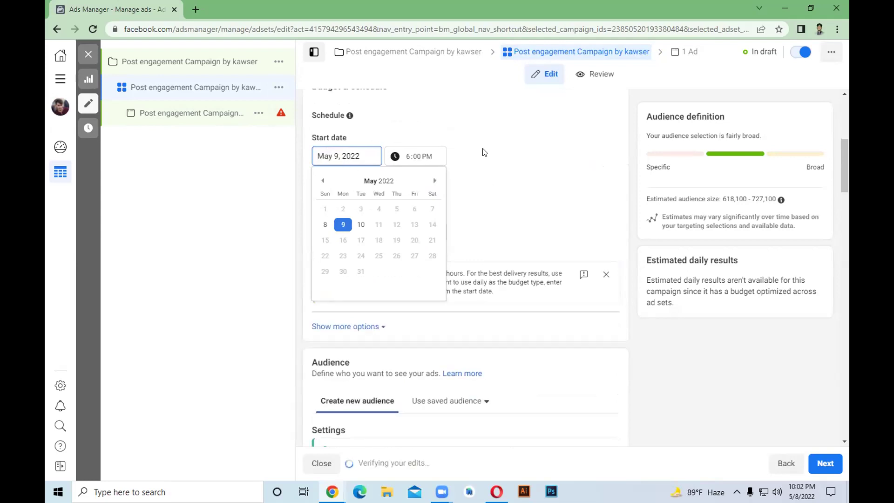
pyautogui.click(493, 183)
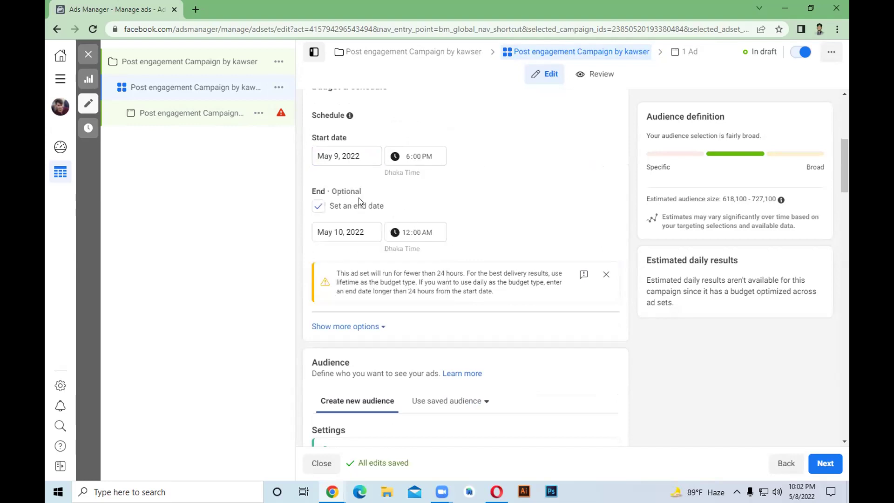
pyautogui.scroll(-3, 358, 201)
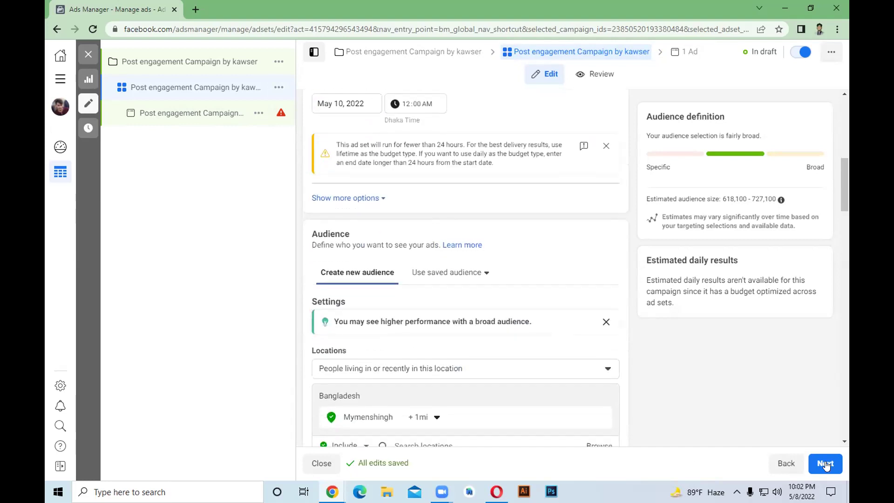
pyautogui.scroll(-2, 642, 385)
pyautogui.scroll(-1, 578, 361)
pyautogui.scroll(-2, 447, 294)
pyautogui.scroll(-5, 371, 251)
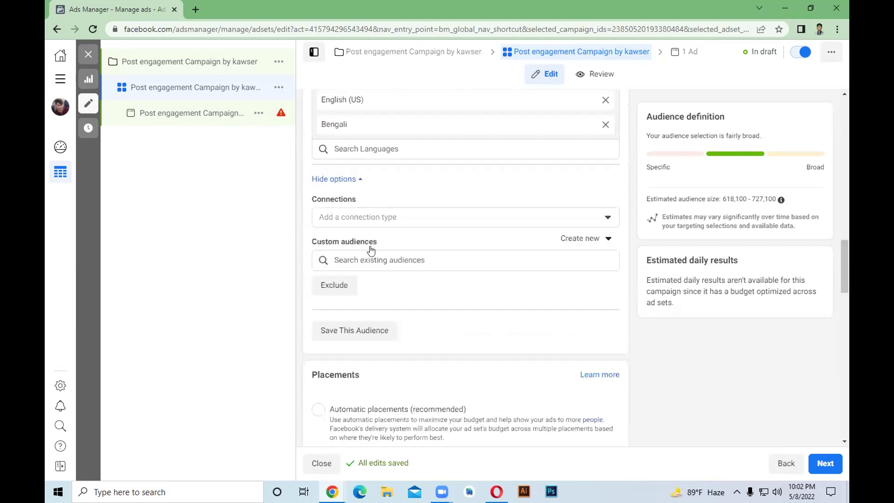
pyautogui.scroll(-1, 371, 251)
pyautogui.scroll(-5, 440, 167)
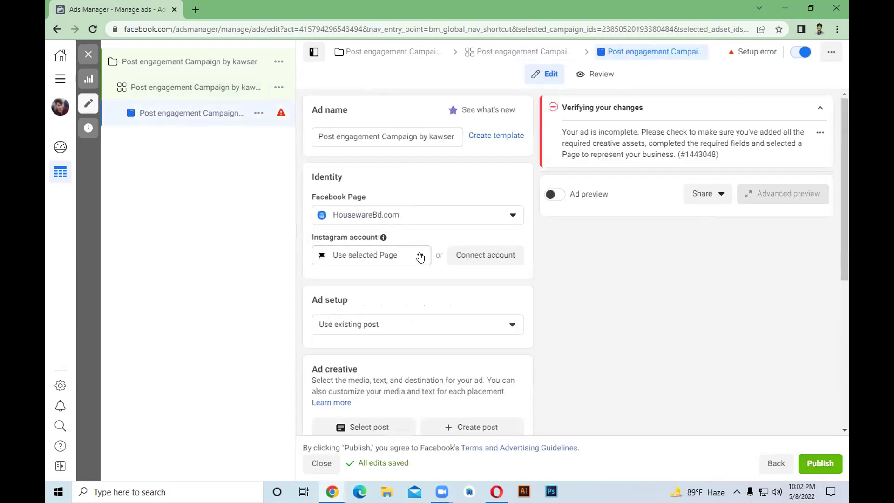
# Open the Page's existing posts under Ad creative to pick the Jul 12, 2021 album post.
pyautogui.scroll(-1, 391, 160)
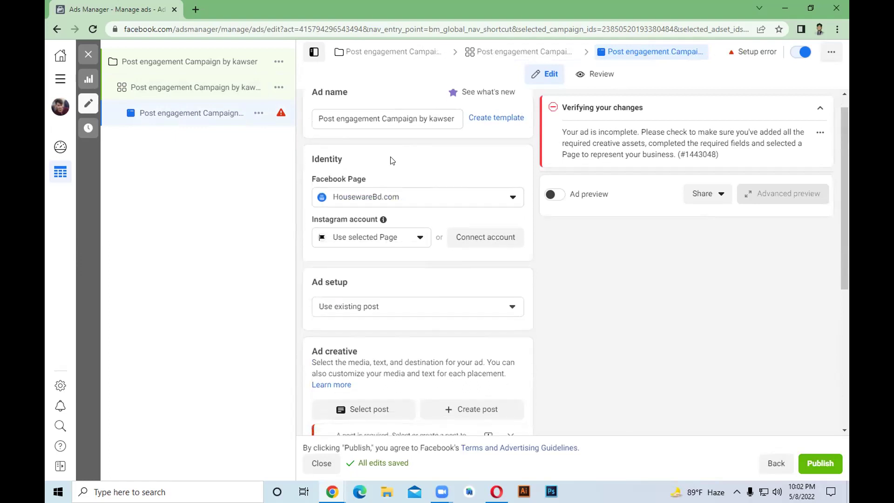
pyautogui.scroll(-4, 392, 160)
pyautogui.scroll(-1, 466, 144)
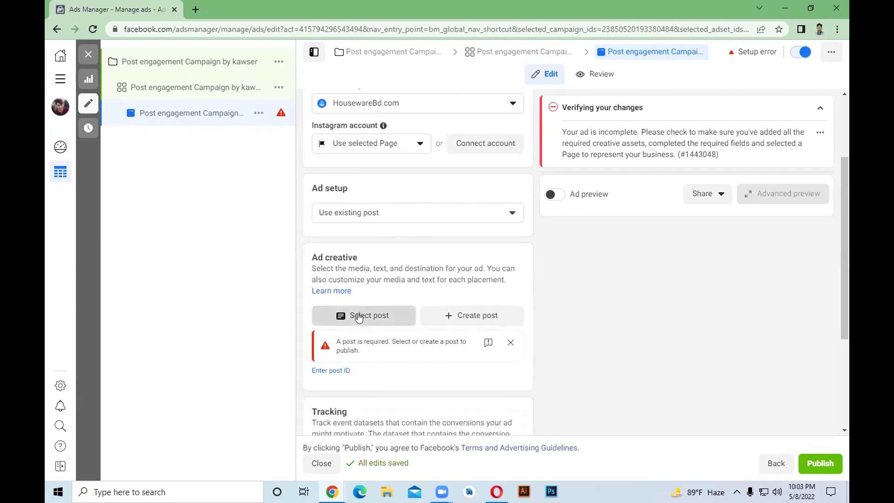
pyautogui.click(359, 316)
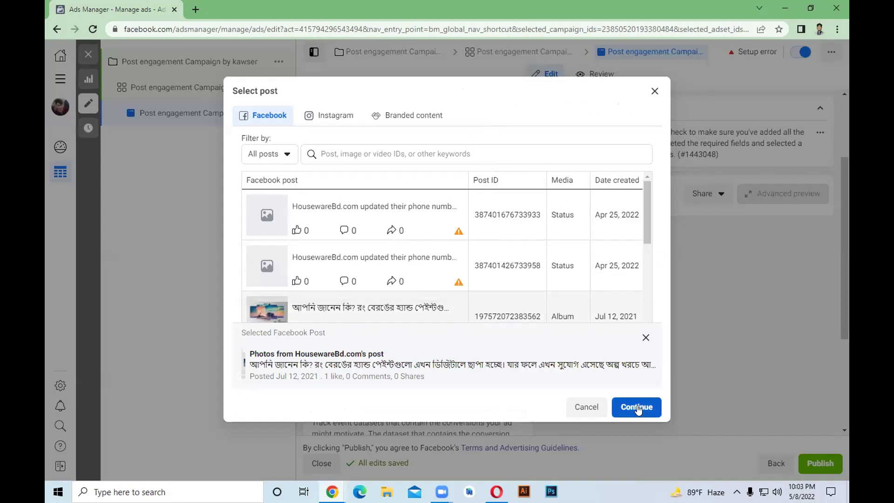
# Use the Jul 12, 2021 album post as the ad creative.
pyautogui.click(637, 407)
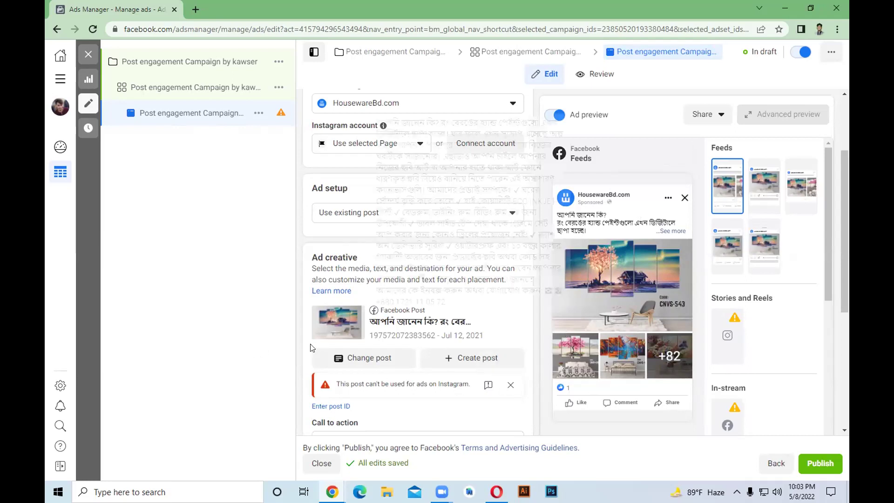
pyautogui.scroll(-1, 482, 368)
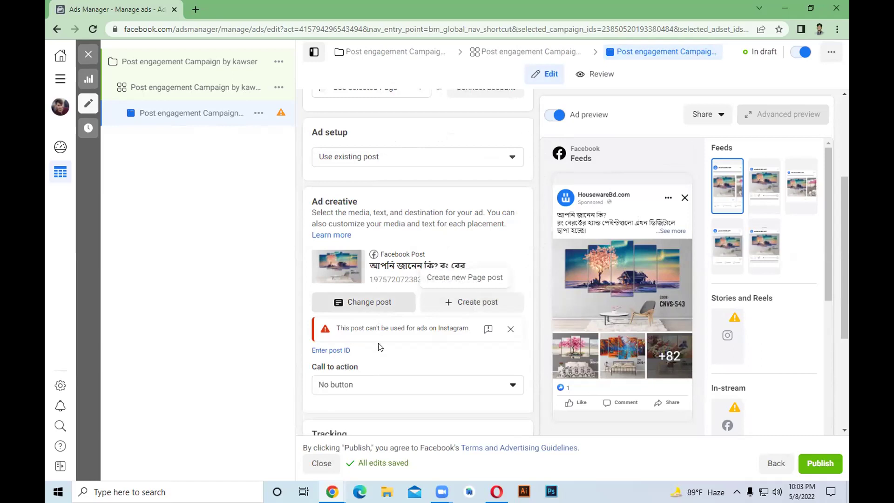
pyautogui.scroll(-1, 380, 347)
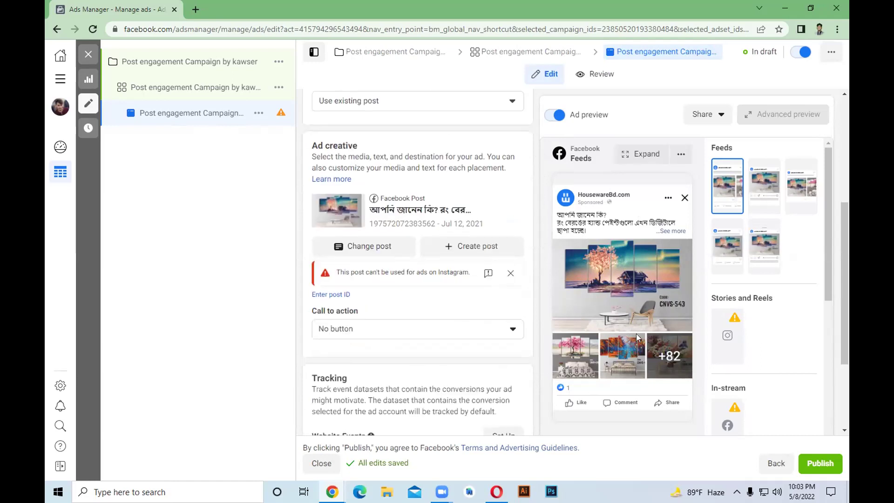
# Preview the ad in Instagram feed, Marketplace, video feeds and Explore, then Facebook Feeds.
pyautogui.click(758, 185)
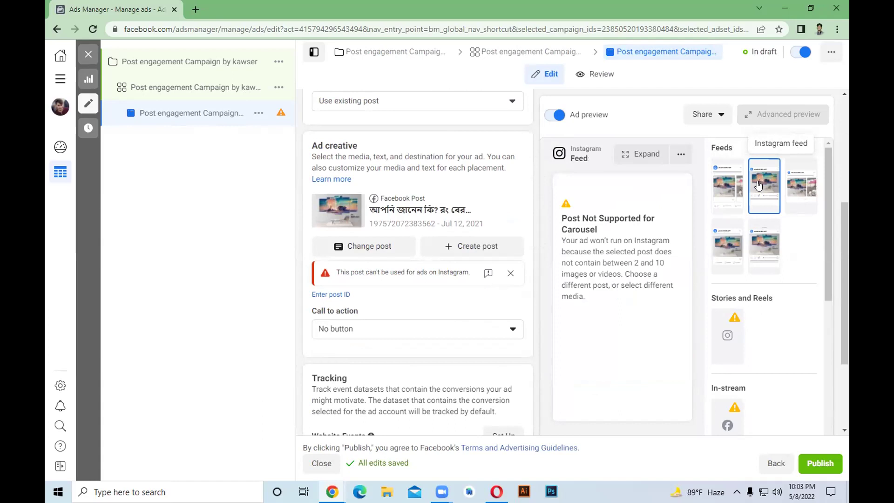
pyautogui.click(795, 186)
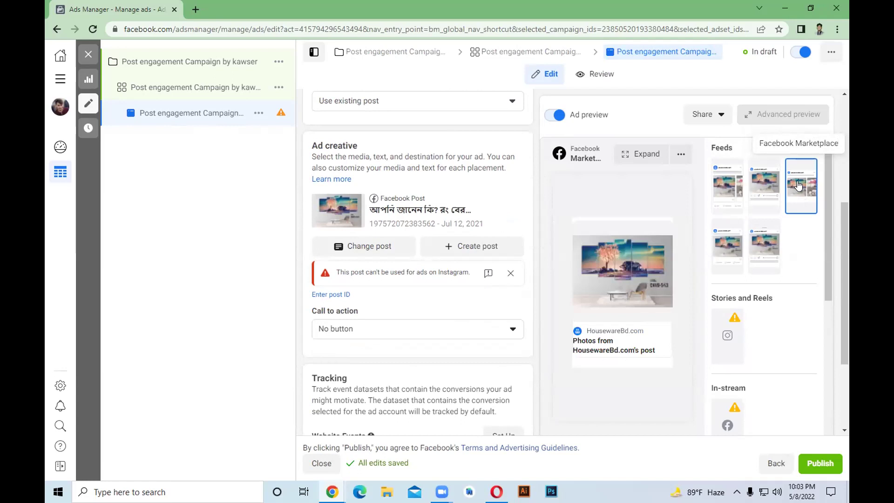
pyautogui.click(723, 254)
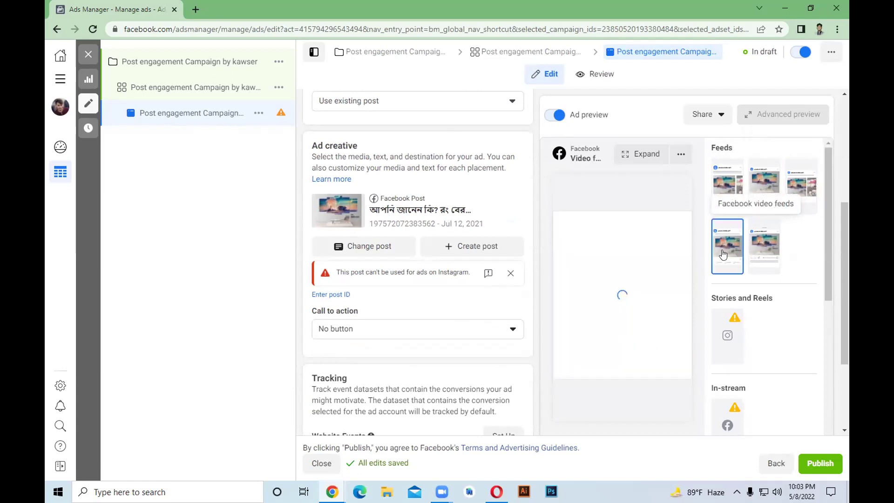
pyautogui.click(764, 246)
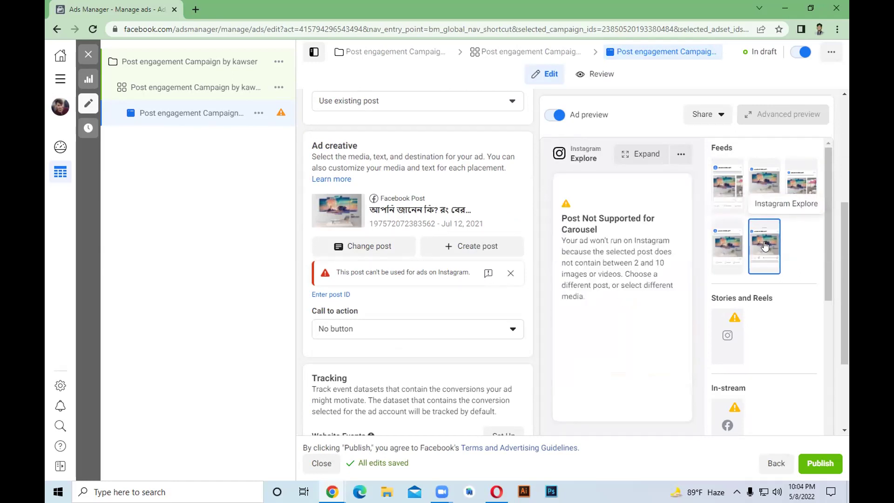
pyautogui.click(720, 184)
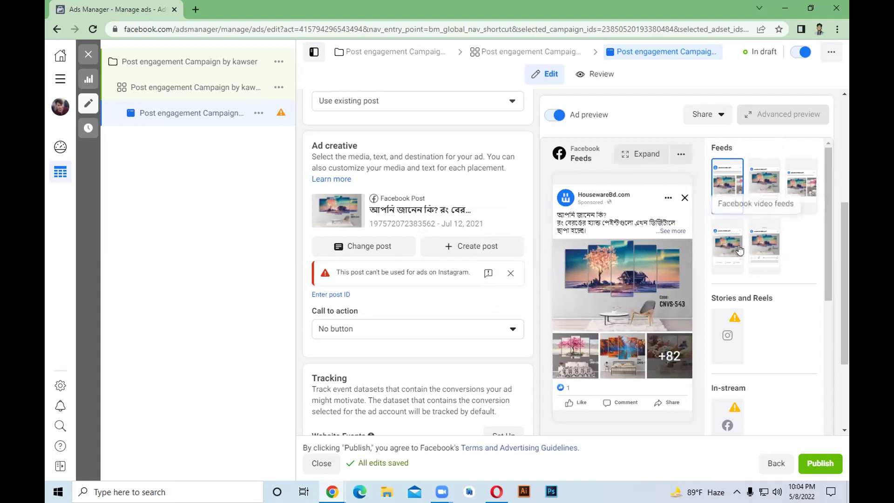
# Set the call to action to Send message and update the original post with the button.
pyautogui.click(511, 327)
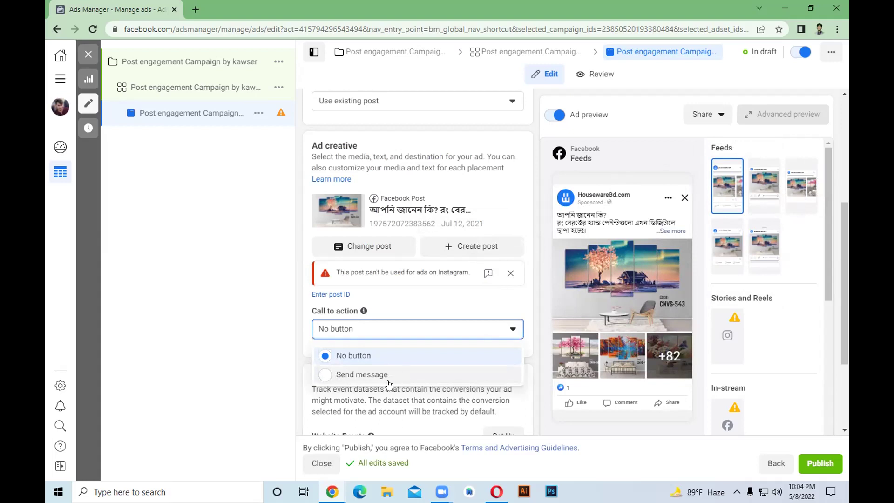
pyautogui.click(389, 329)
pyautogui.click(390, 329)
pyautogui.click(386, 330)
pyautogui.click(365, 330)
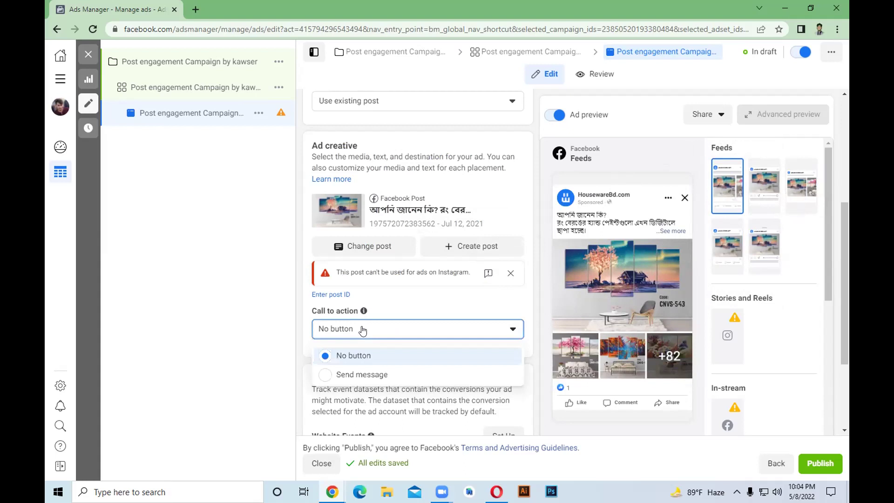
pyautogui.click(336, 373)
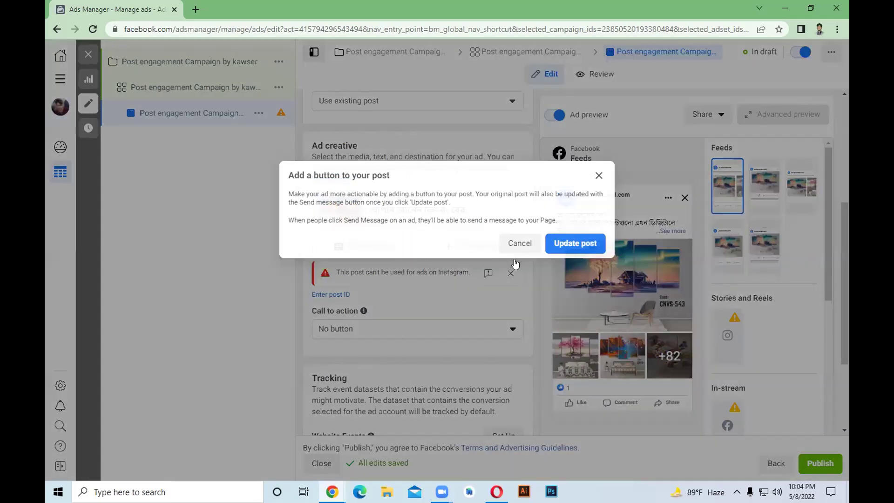
pyautogui.click(566, 247)
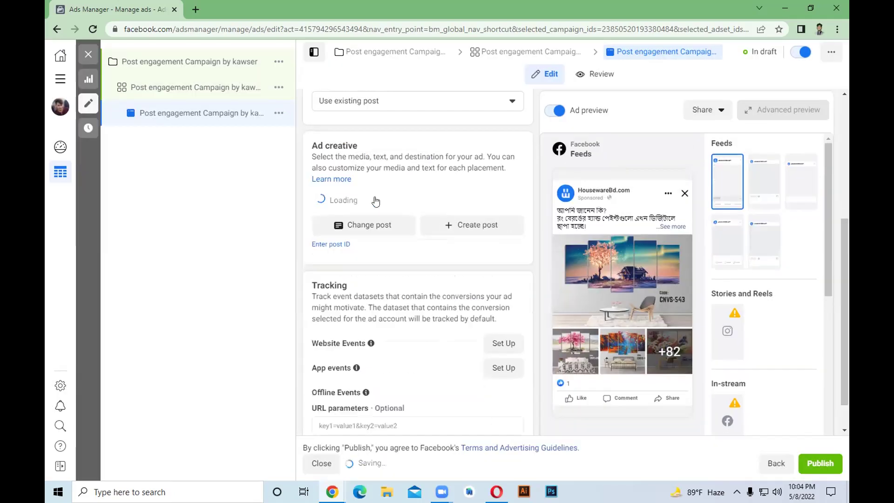
pyautogui.scroll(-1, 486, 292)
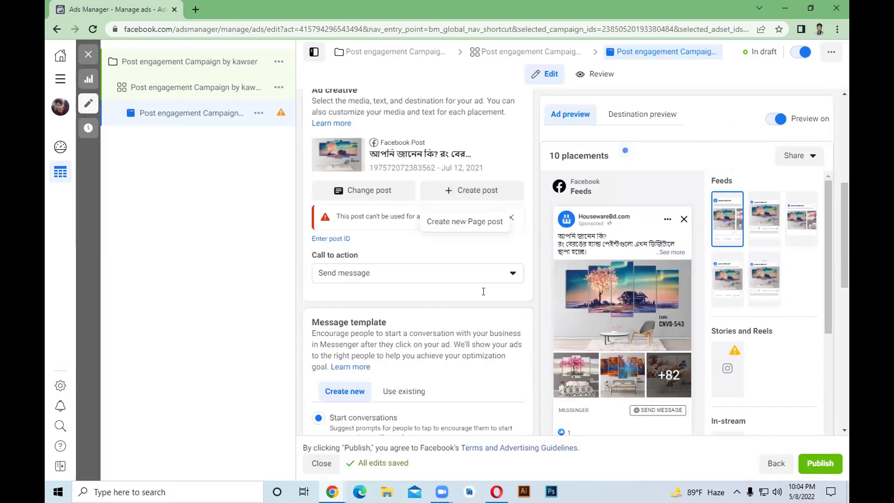
# Scroll down to Message template and choose Generate leads.
pyautogui.scroll(-1, 426, 326)
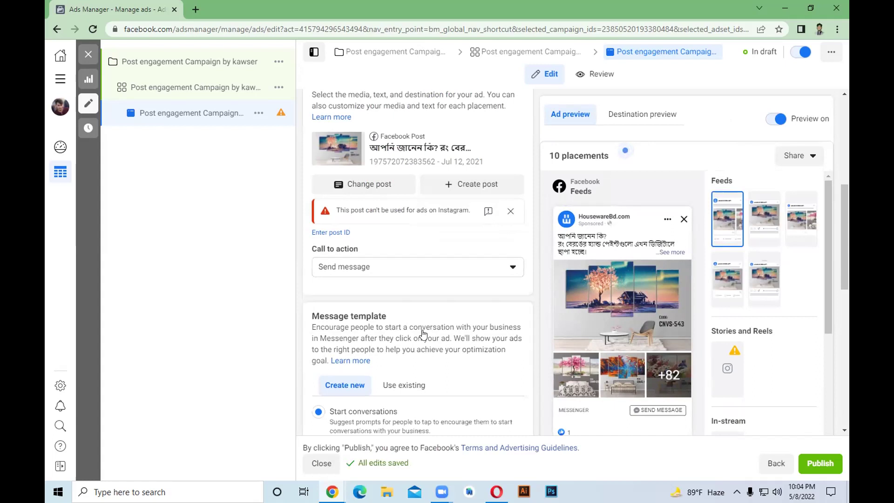
pyautogui.scroll(-1, 433, 328)
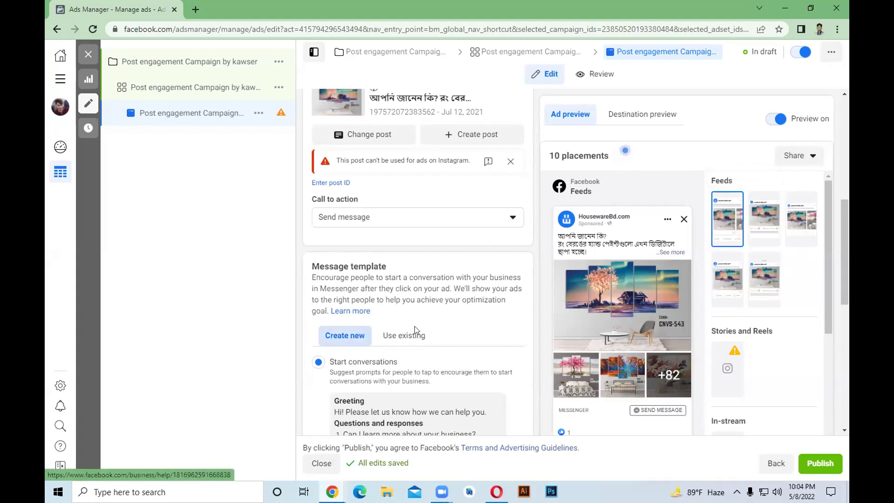
pyautogui.scroll(-2, 415, 326)
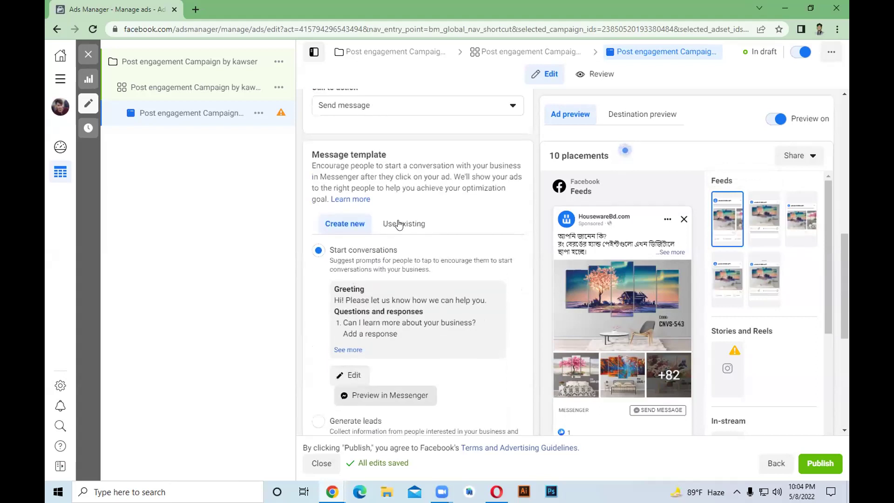
pyautogui.scroll(-2, 326, 323)
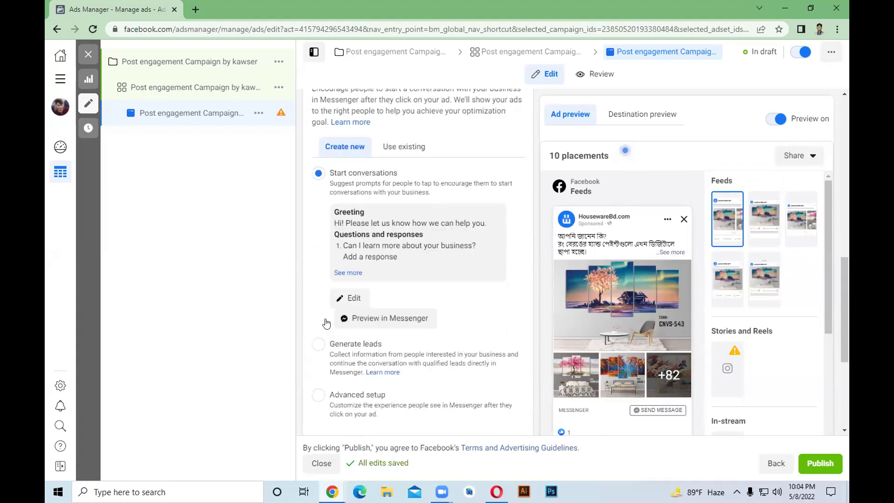
pyautogui.scroll(-1, 326, 323)
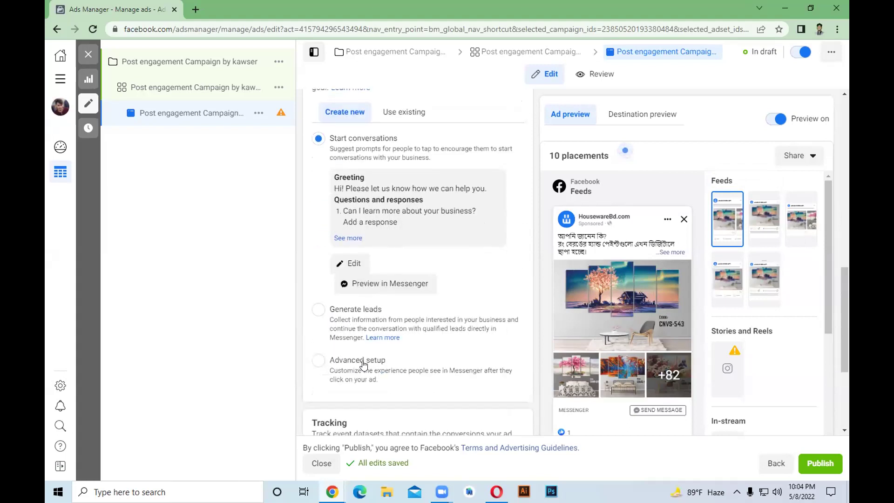
pyautogui.scroll(1, 394, 364)
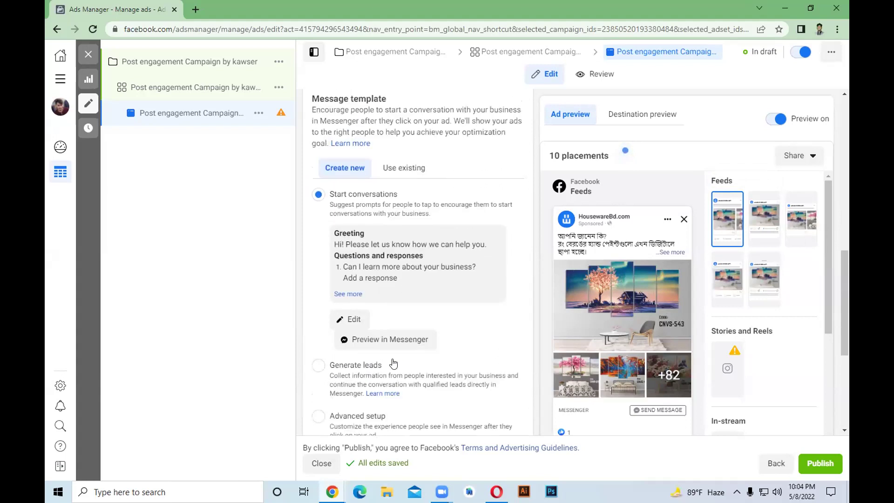
pyautogui.scroll(-1, 394, 326)
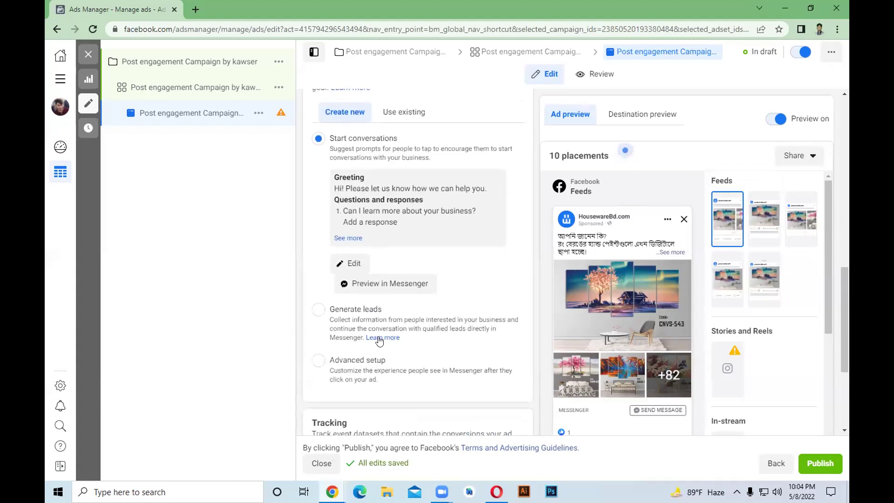
pyautogui.scroll(-1, 370, 321)
pyautogui.scroll(-1, 361, 305)
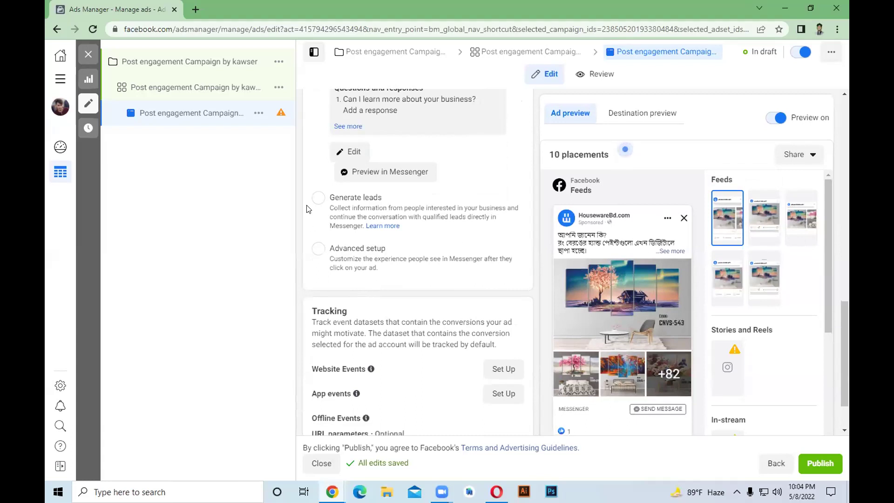
pyautogui.click(318, 198)
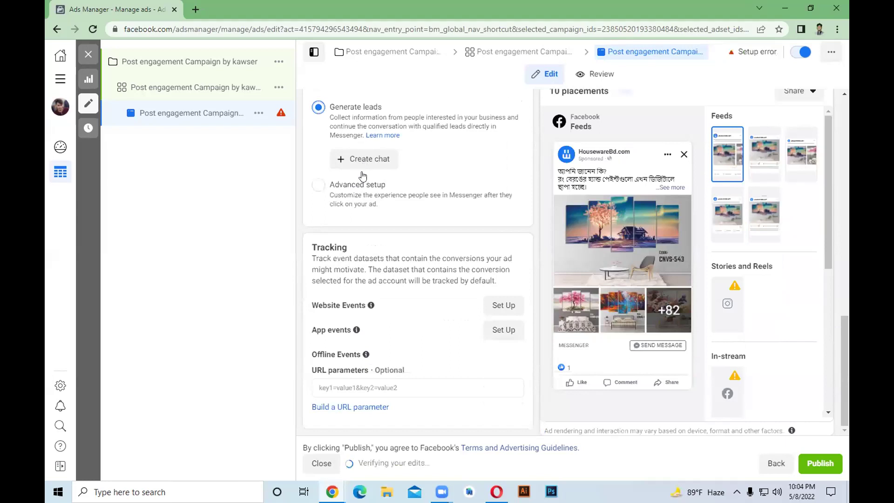
# Switch back to the start-conversations template briefly, then reselect Generate leads.
pyautogui.scroll(1, 362, 274)
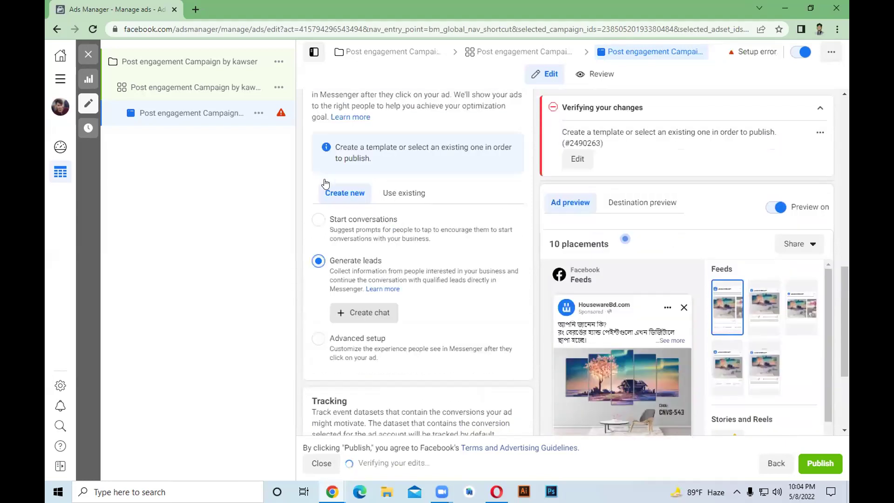
pyautogui.scroll(2, 317, 180)
pyautogui.scroll(-2, 317, 179)
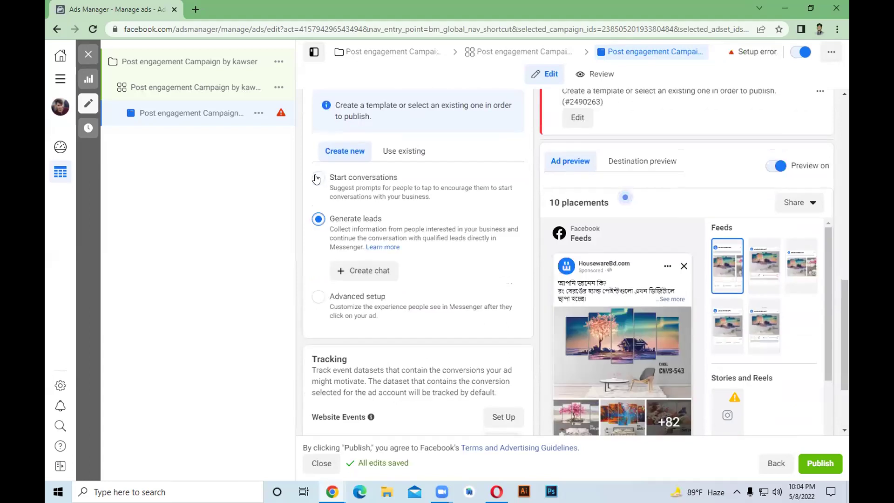
pyautogui.click(410, 260)
pyautogui.scroll(-2, 386, 239)
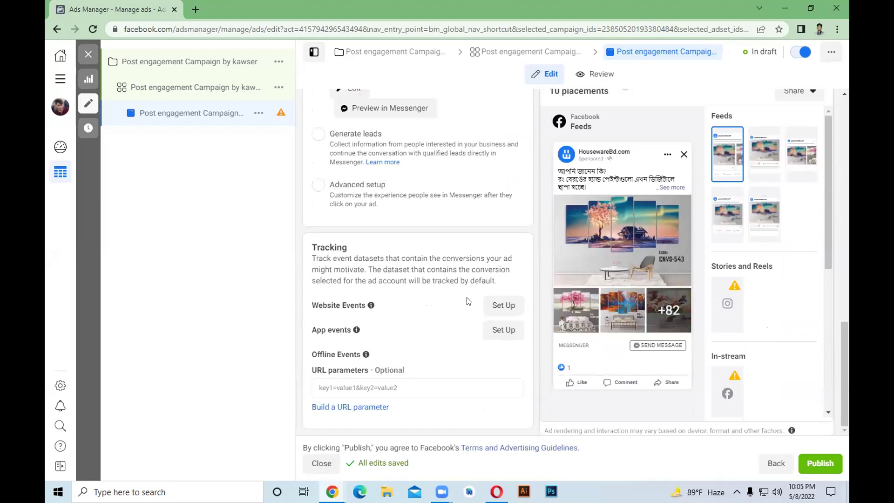
pyautogui.click(318, 136)
# Start a new lead chat template with Create chat.
pyautogui.click(389, 174)
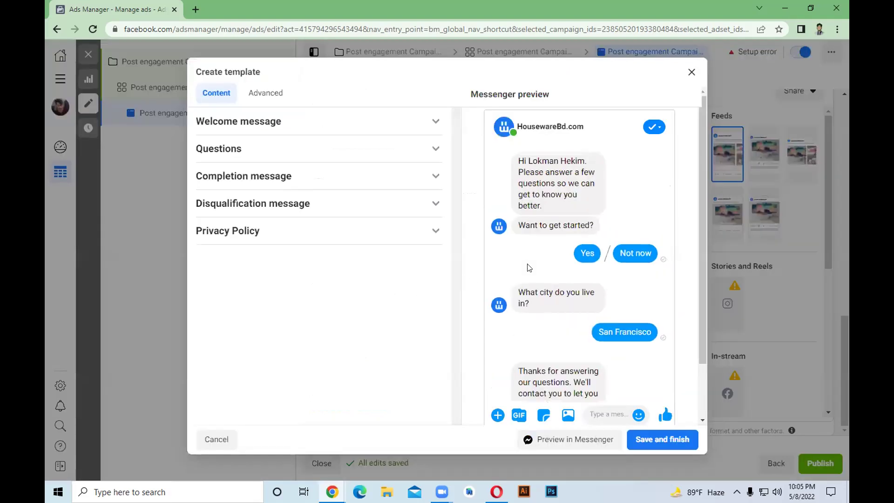
pyautogui.scroll(1, 547, 274)
pyautogui.scroll(1, 497, 263)
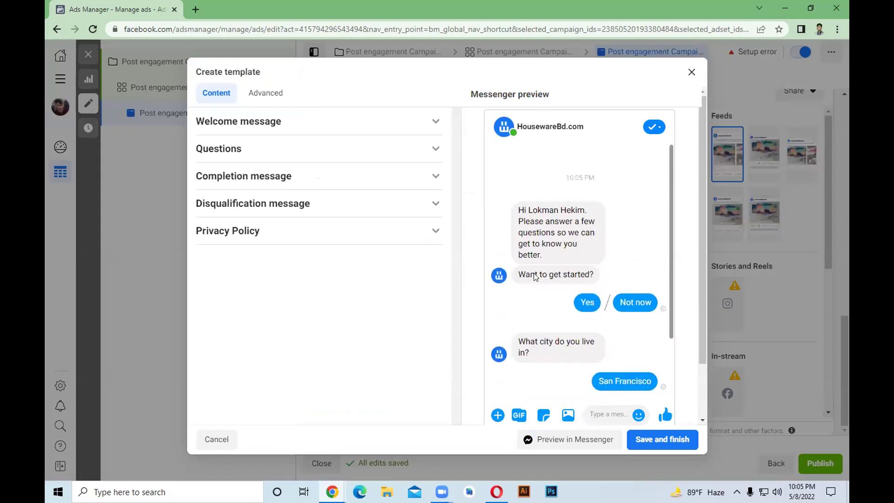
pyautogui.scroll(-3, 534, 277)
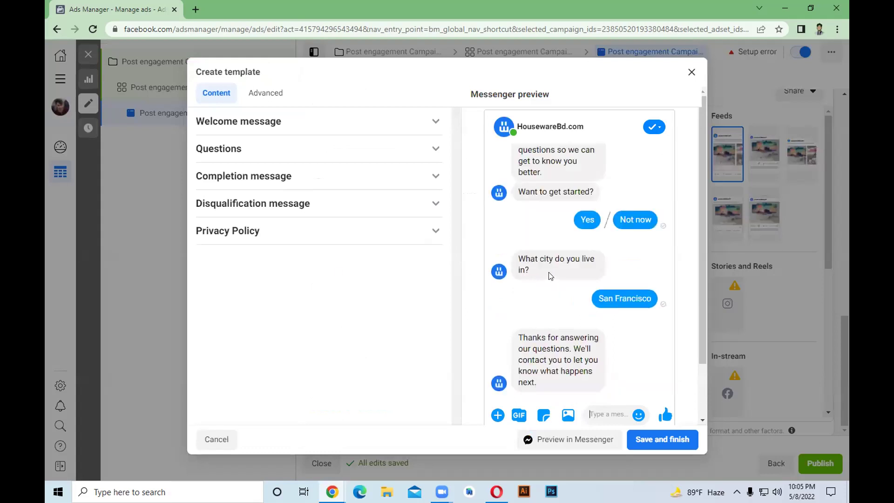
pyautogui.scroll(2, 550, 276)
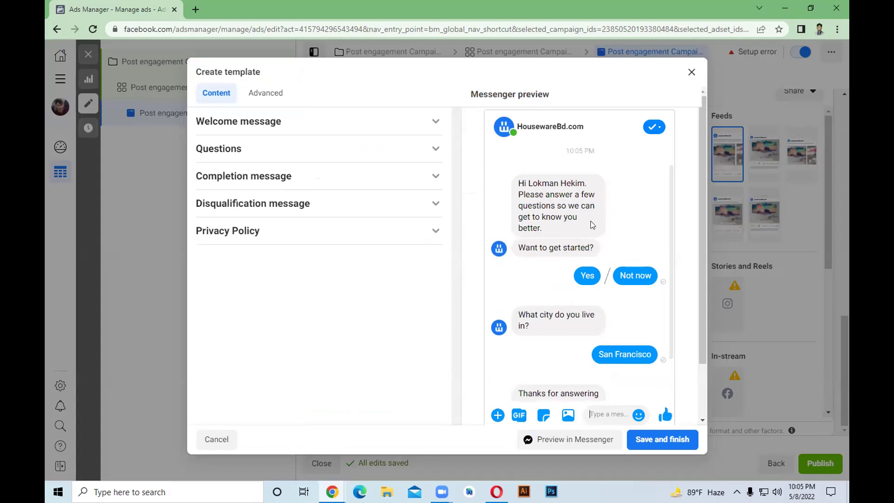
pyautogui.scroll(-2, 590, 224)
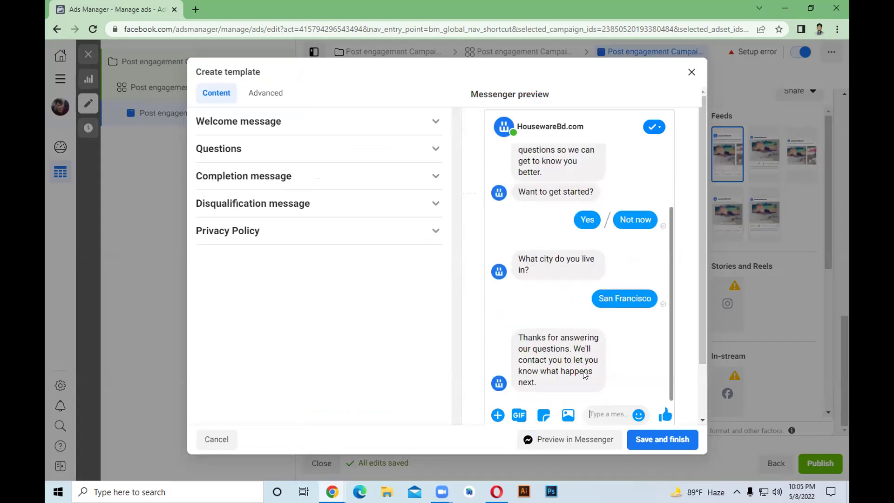
pyautogui.click(668, 442)
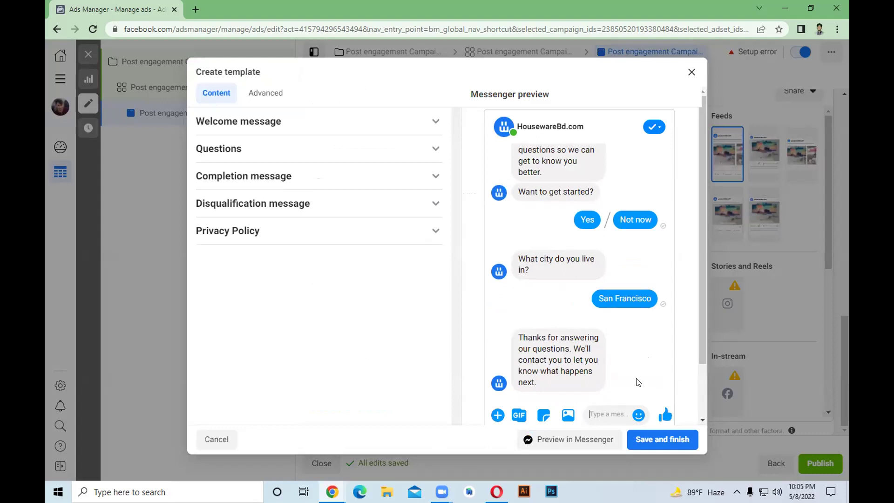
pyautogui.click(663, 445)
# Change the custom question from 'Want to get started?' to 'What is your name?'.
pyautogui.click(400, 149)
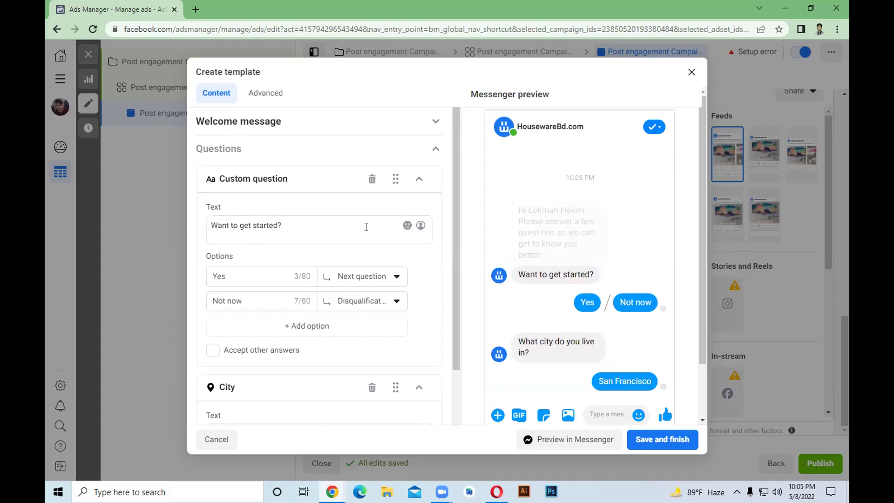
pyautogui.moveTo(365, 275)
pyautogui.click(393, 278)
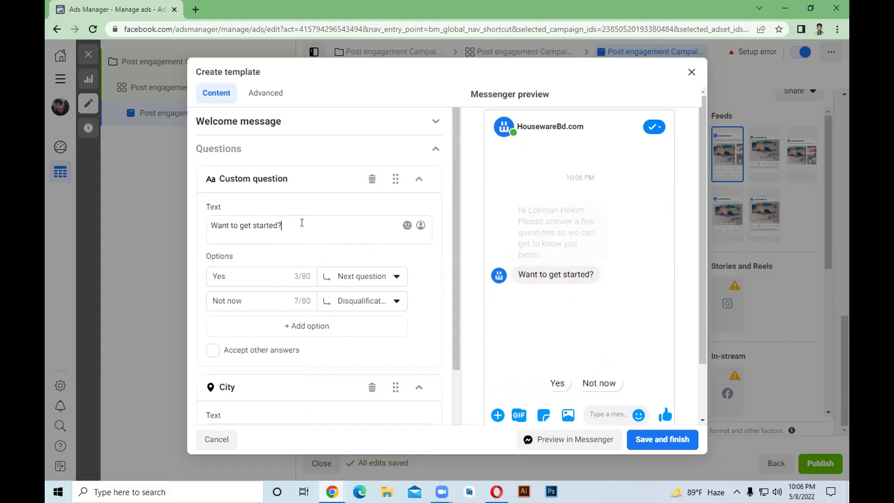
pyautogui.press('BackSpace')
pyautogui.hotkey('ctrl', 'a')
pyautogui.press('BackSpace')
pyautogui.write('W')
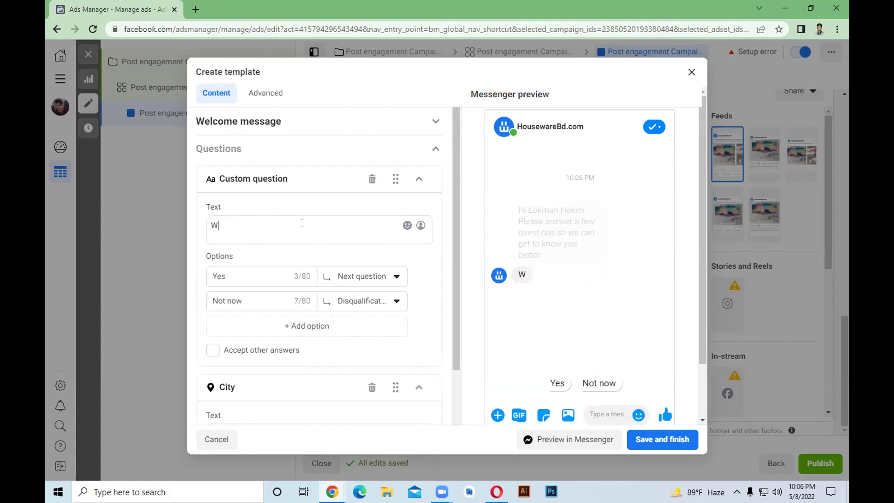
pyautogui.write('hatr')
pyautogui.press('BackSpace')
pyautogui.write('is ')
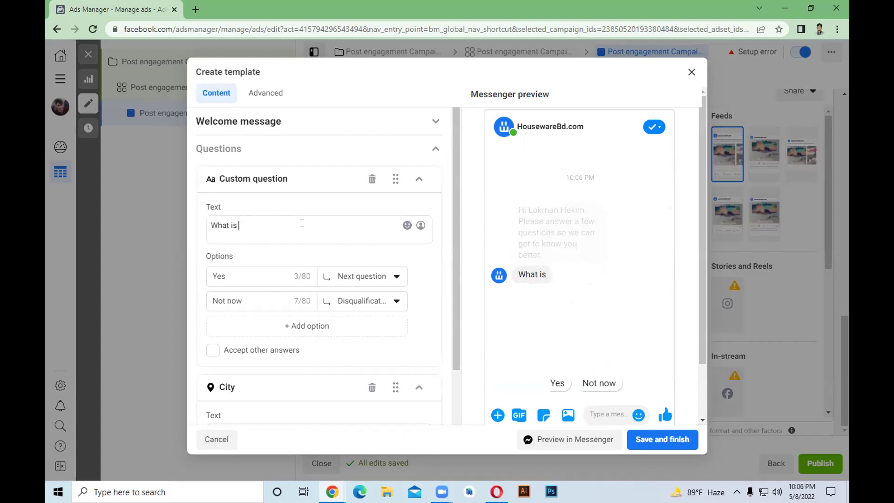
pyautogui.write('your ')
pyautogui.write('name')
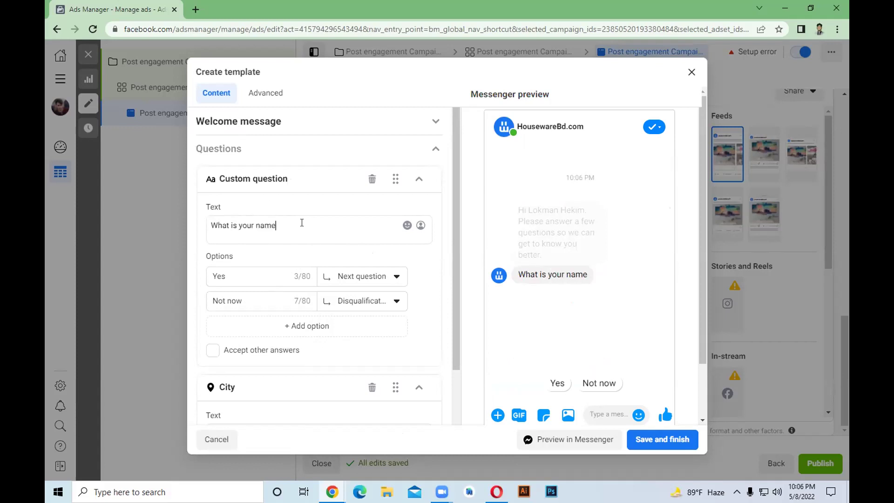
pyautogui.write('?')
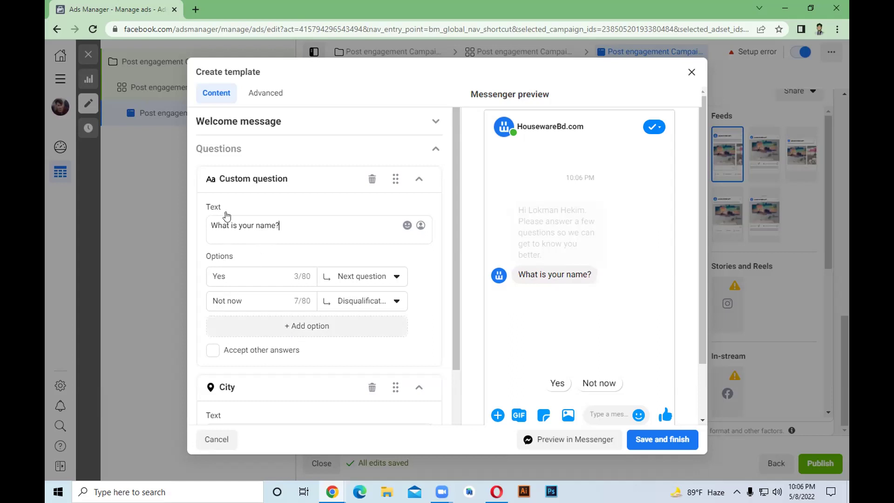
# Try saving the chat template, which surfaces the privacy policy warning and Lead Ad Terms.
pyautogui.scroll(-1, 242, 233)
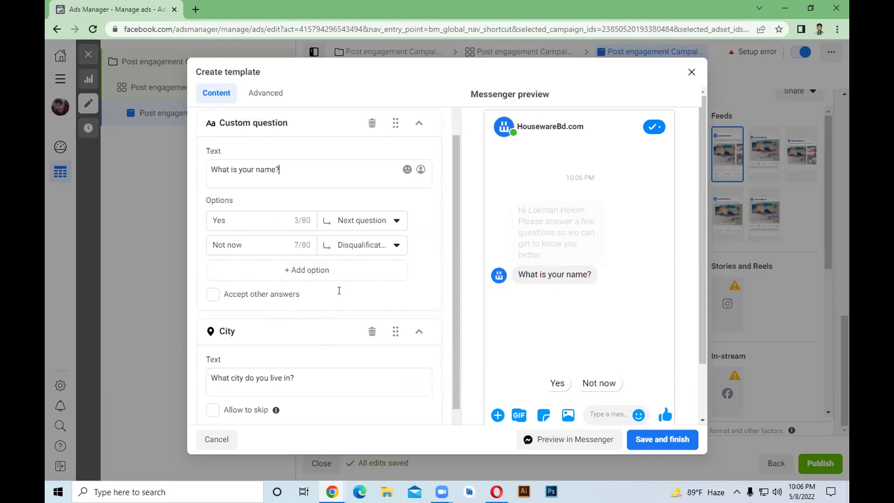
pyautogui.scroll(-2, 342, 293)
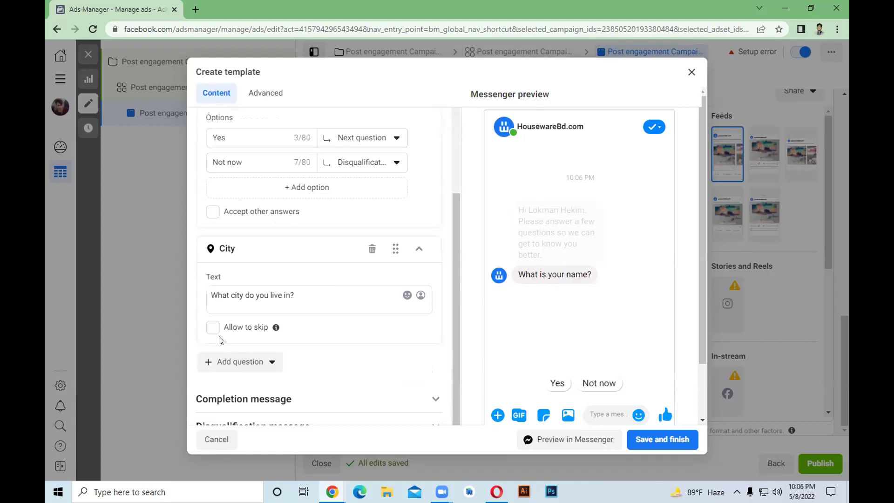
pyautogui.scroll(-2, 232, 370)
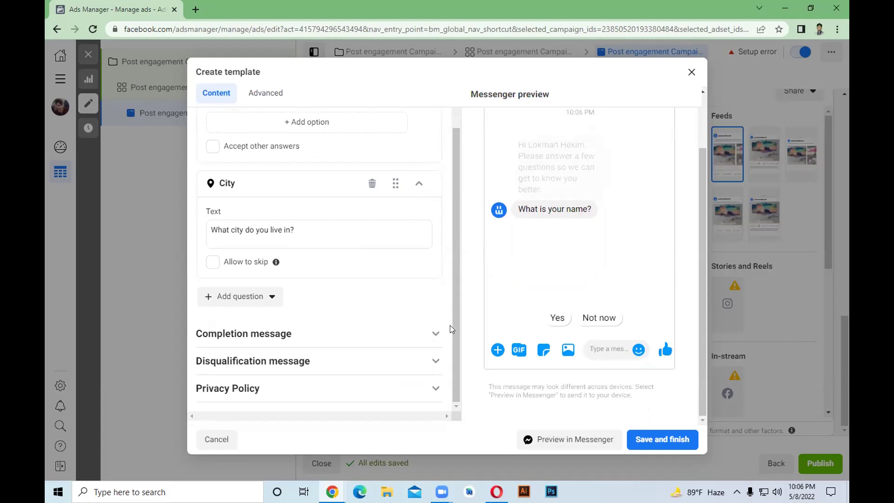
pyautogui.click(665, 440)
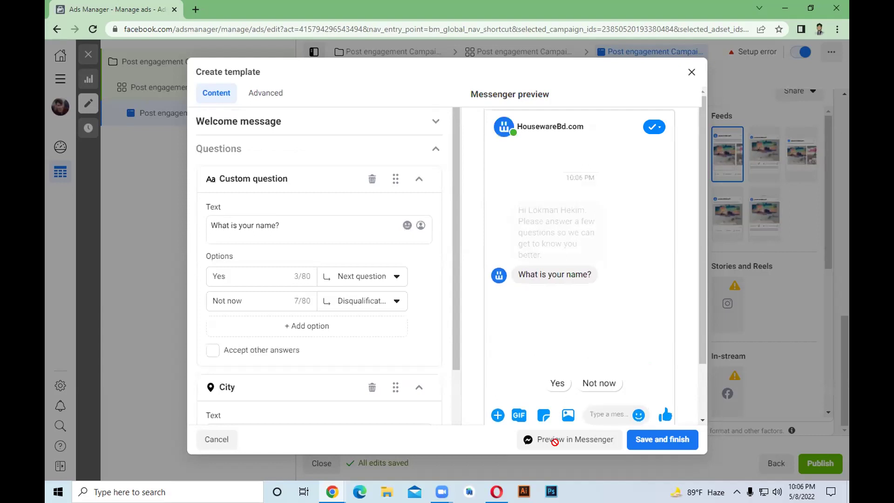
pyautogui.click(663, 442)
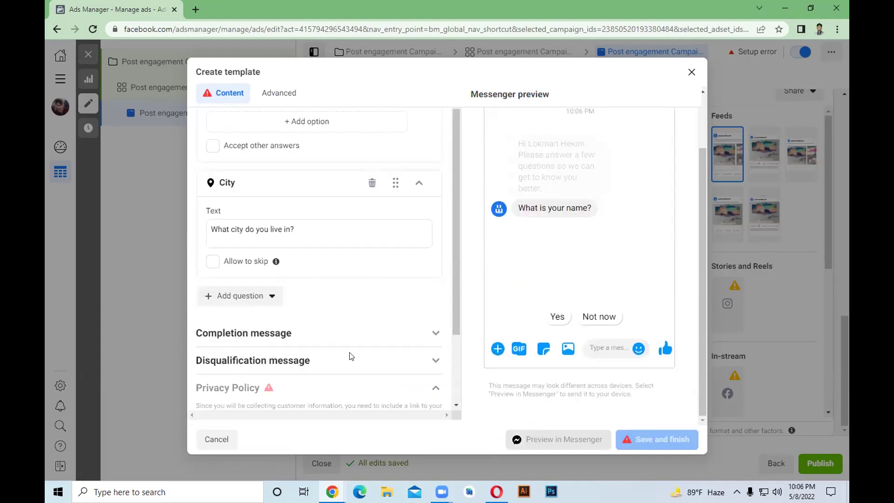
pyautogui.scroll(-2, 351, 356)
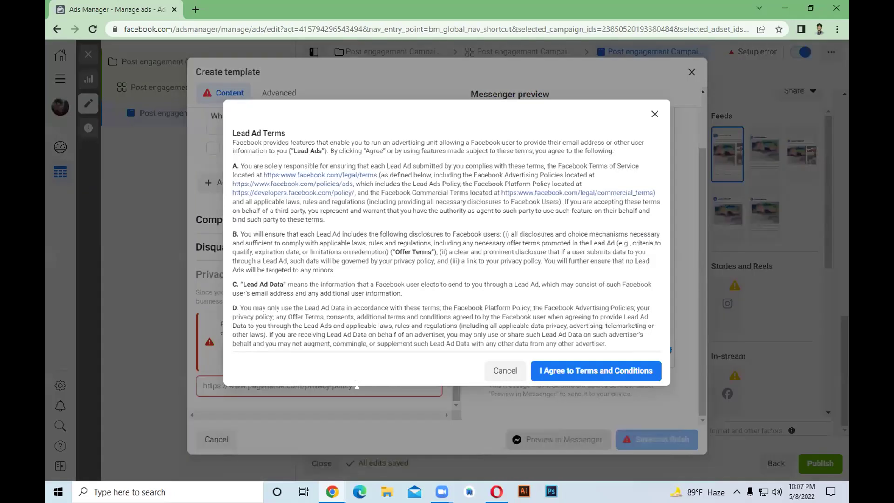
# Accept the Lead Ads Terms, leave the privacy policy URL blank, and start discarding the template.
pyautogui.press('Return')
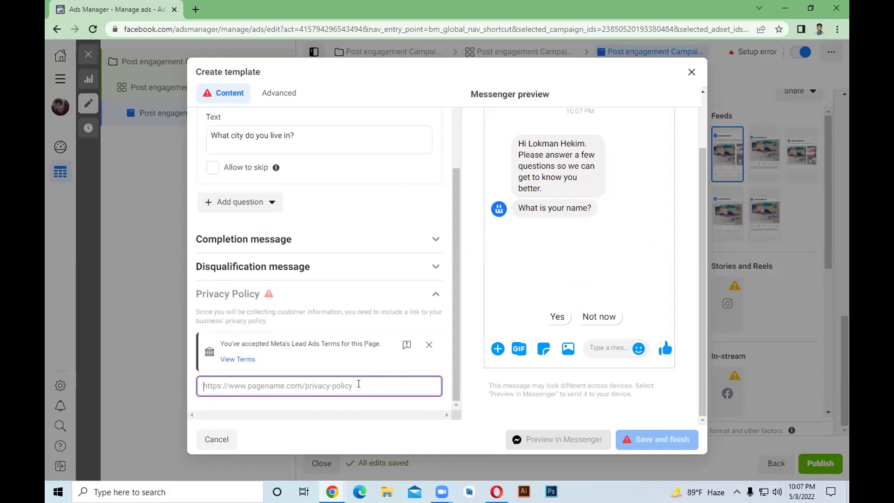
pyautogui.write('ww')
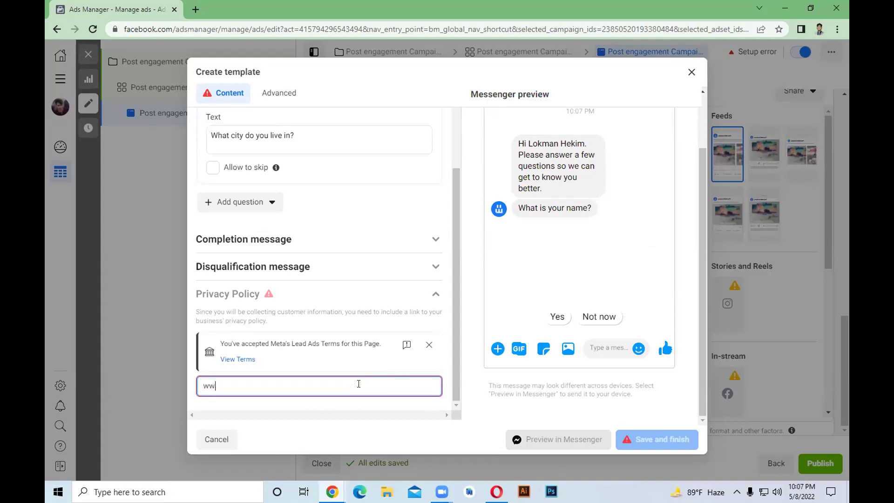
pyautogui.write('w')
pyautogui.write('.')
pyautogui.press('BackSpace')
pyautogui.press('BackSpace')
pyautogui.press('BackSpace')
pyautogui.press('BackSpace')
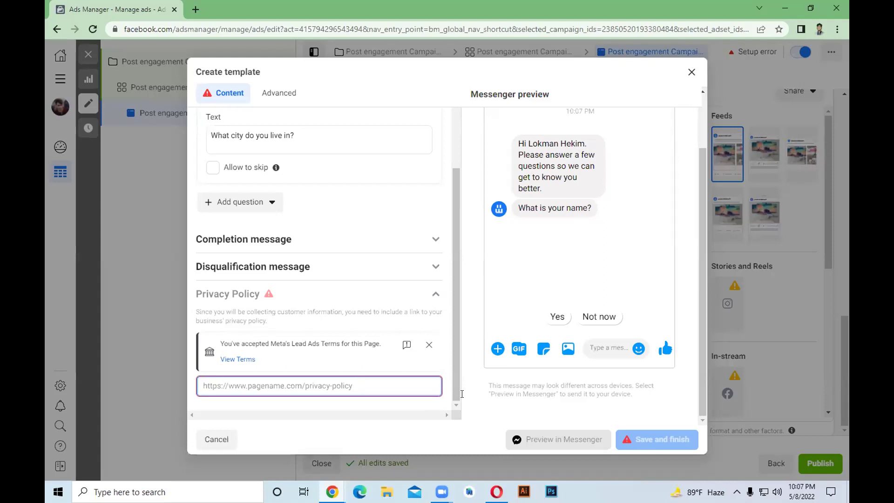
pyautogui.press('Escape')
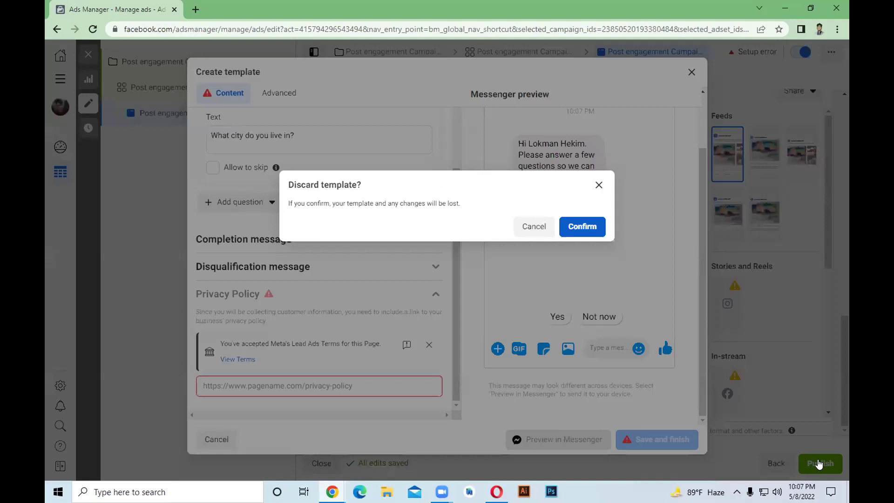
# Confirm discarding the chat template and open the ad's enlarged Mobile News Feed preview.
pyautogui.press('Return')
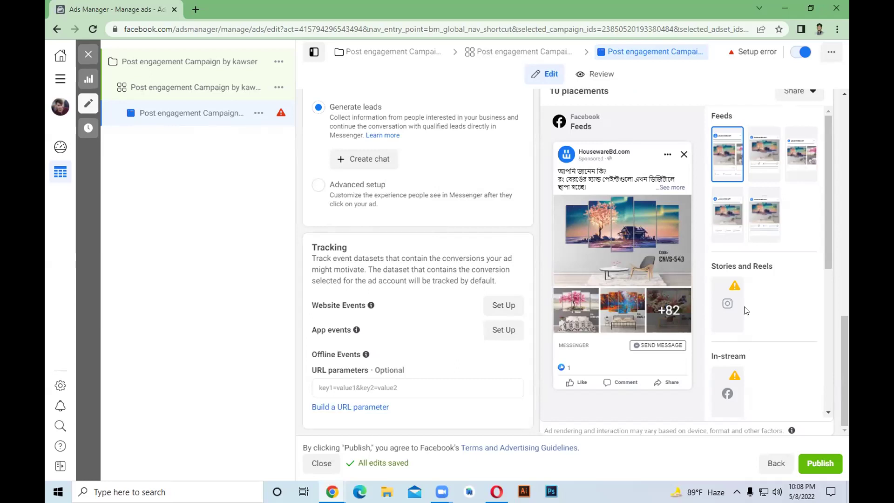
pyautogui.click(621, 210)
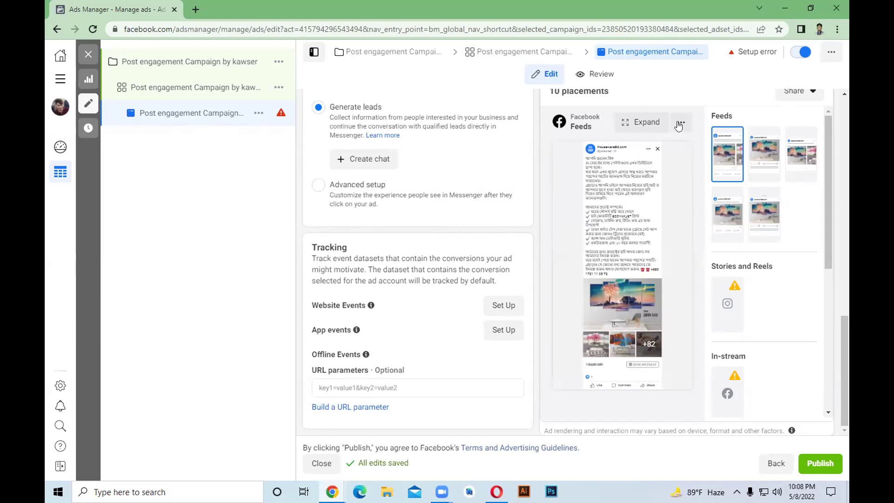
pyautogui.click(629, 119)
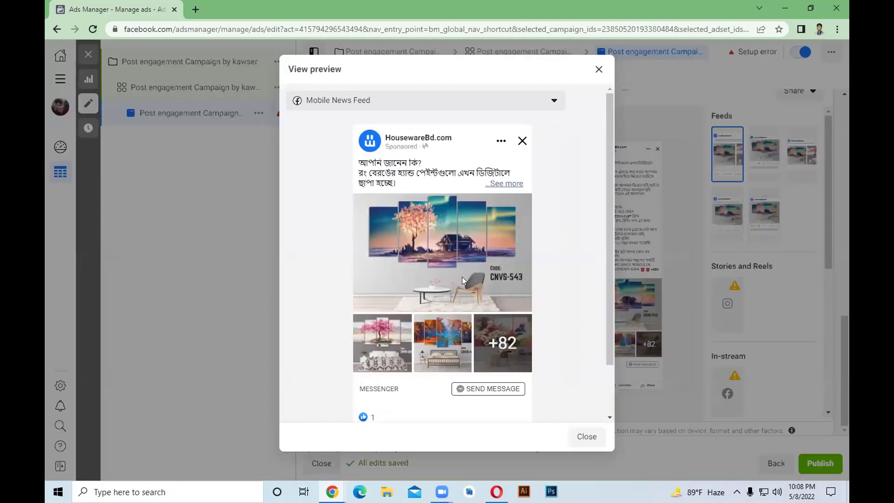
# Expand the post's full text, read it through to the Send Message button, and close the preview.
pyautogui.click(462, 280)
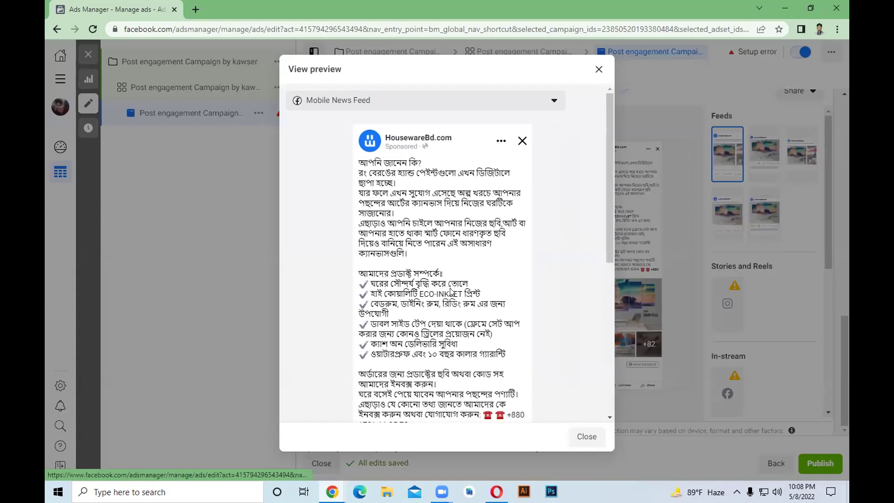
pyautogui.scroll(-6, 452, 288)
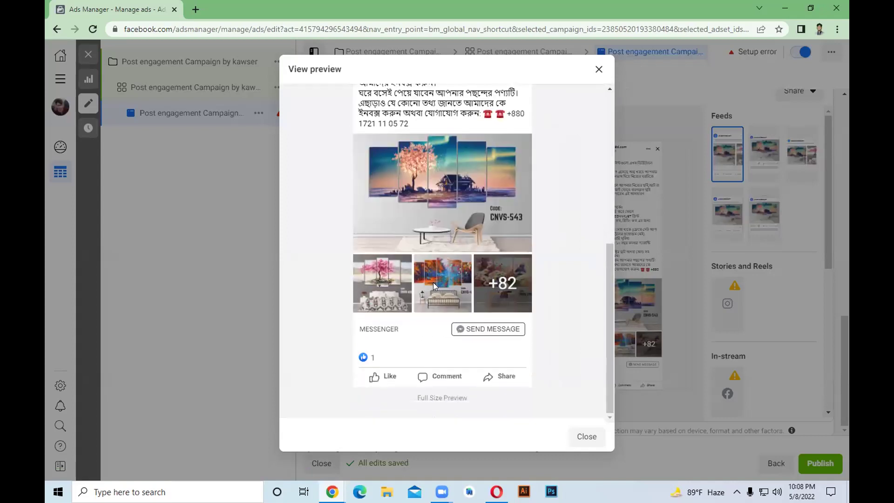
pyautogui.scroll(2, 433, 282)
pyautogui.scroll(3, 454, 187)
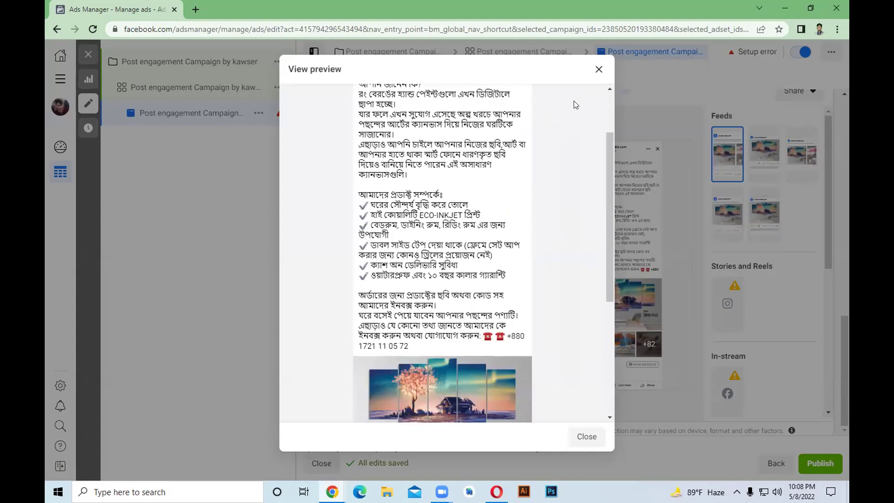
pyautogui.scroll(-5, 493, 291)
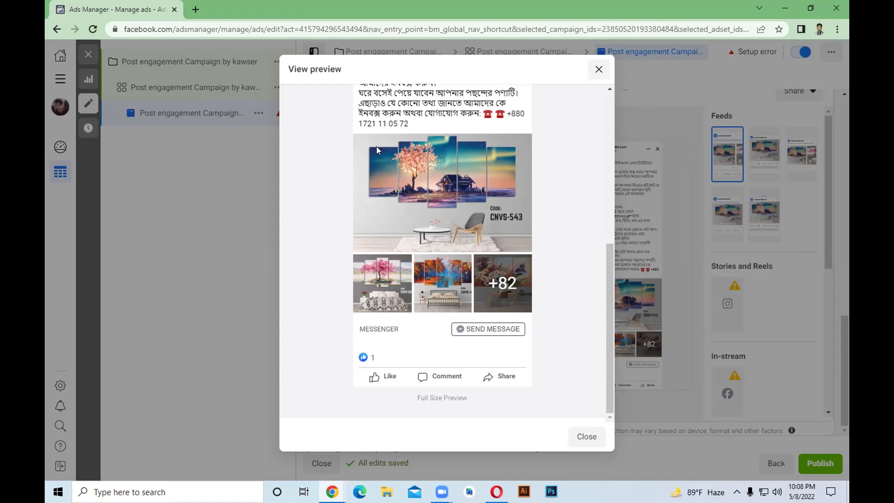
pyautogui.scroll(3, 467, 159)
pyautogui.scroll(3, 467, 160)
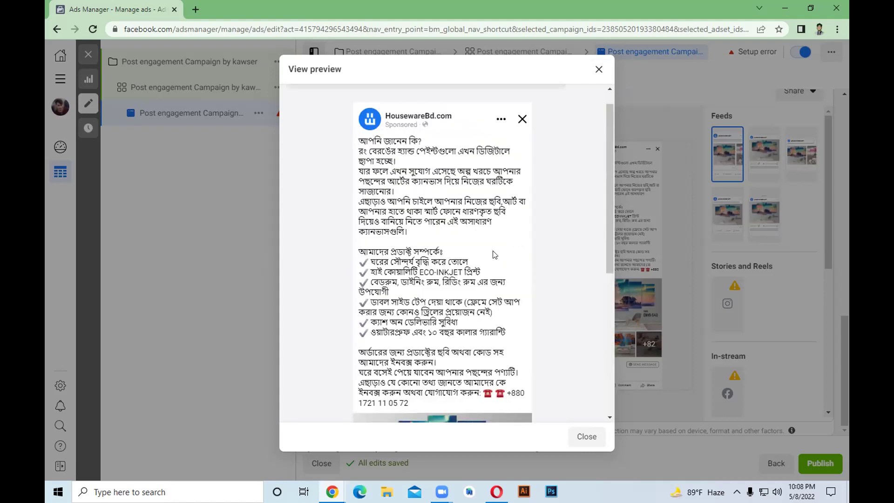
pyautogui.scroll(-4, 496, 261)
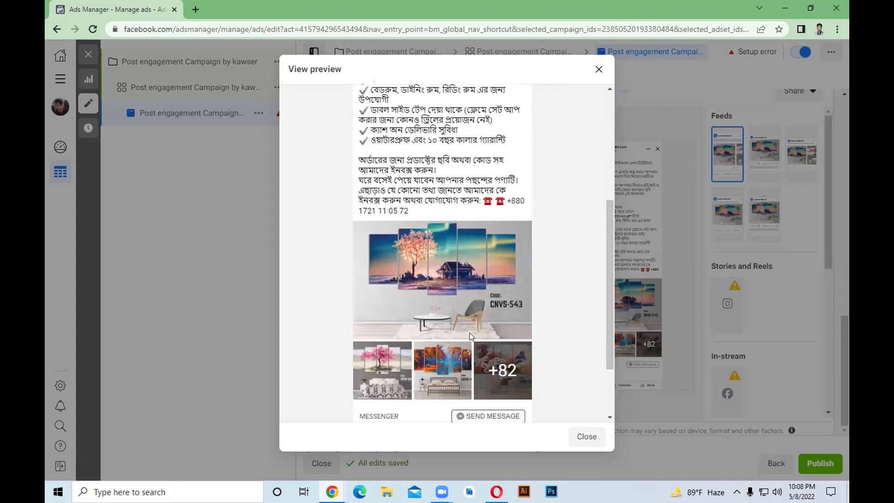
pyautogui.scroll(-2, 469, 333)
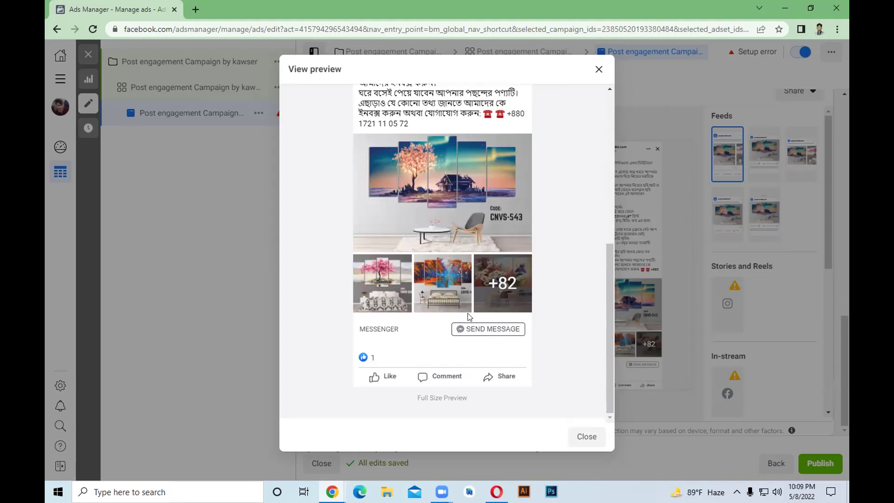
pyautogui.scroll(5, 468, 317)
pyautogui.scroll(2, 475, 328)
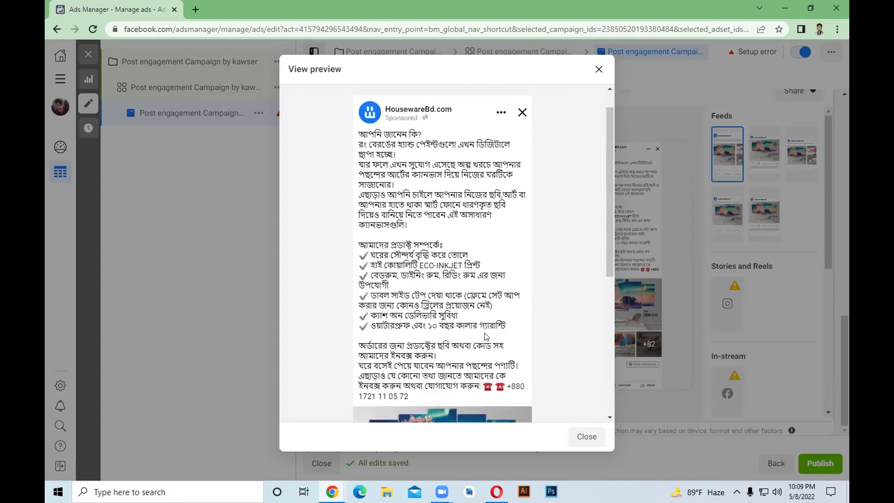
pyautogui.scroll(-5, 485, 340)
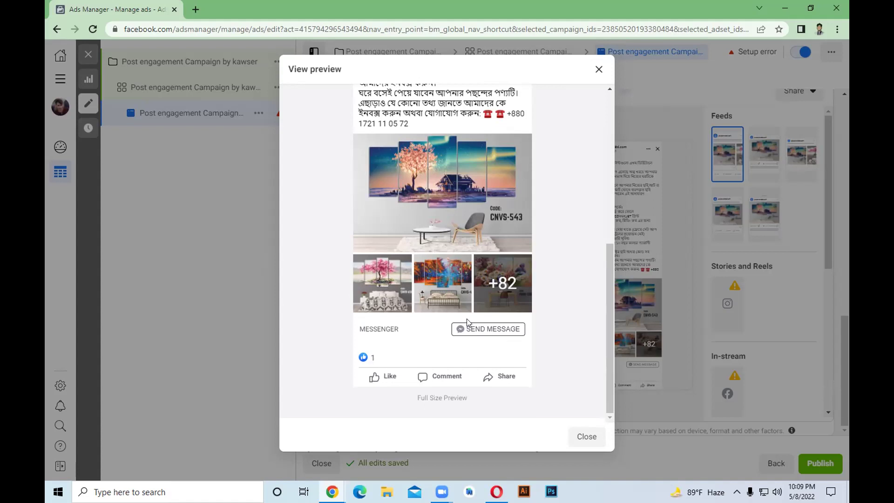
pyautogui.scroll(1, 467, 319)
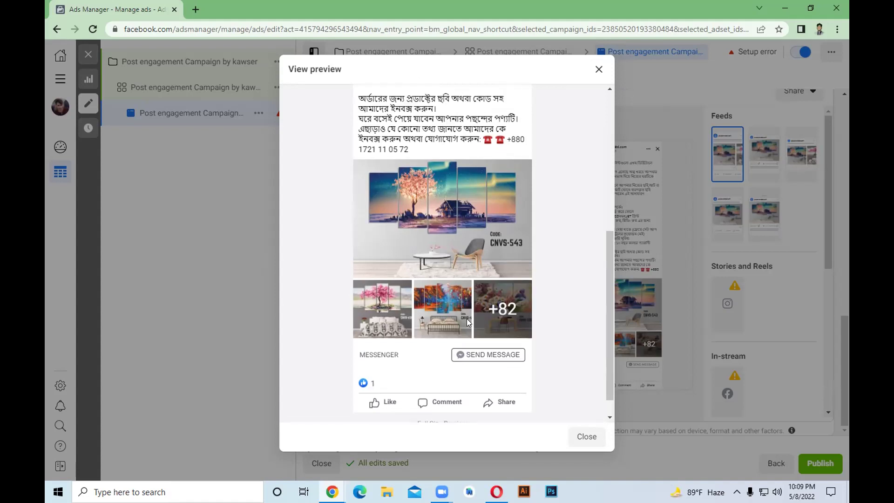
pyautogui.scroll(3, 466, 319)
pyautogui.scroll(3, 435, 169)
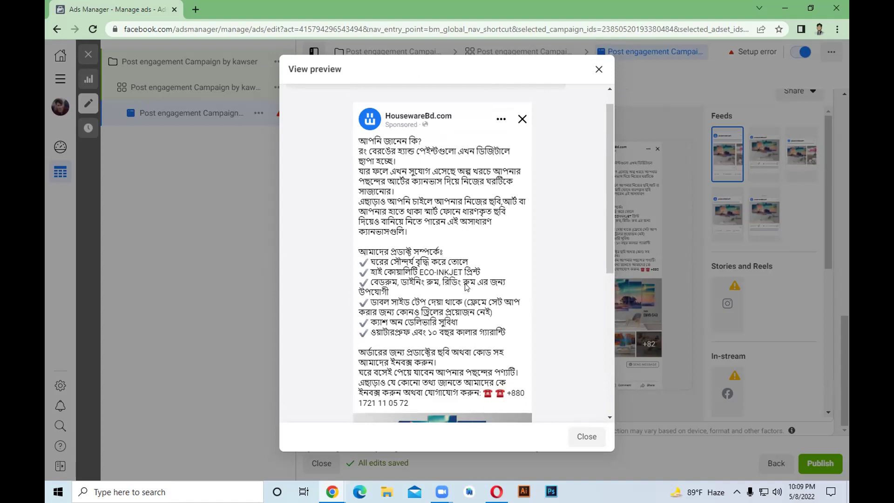
pyautogui.scroll(-3, 475, 328)
pyautogui.scroll(-4, 568, 187)
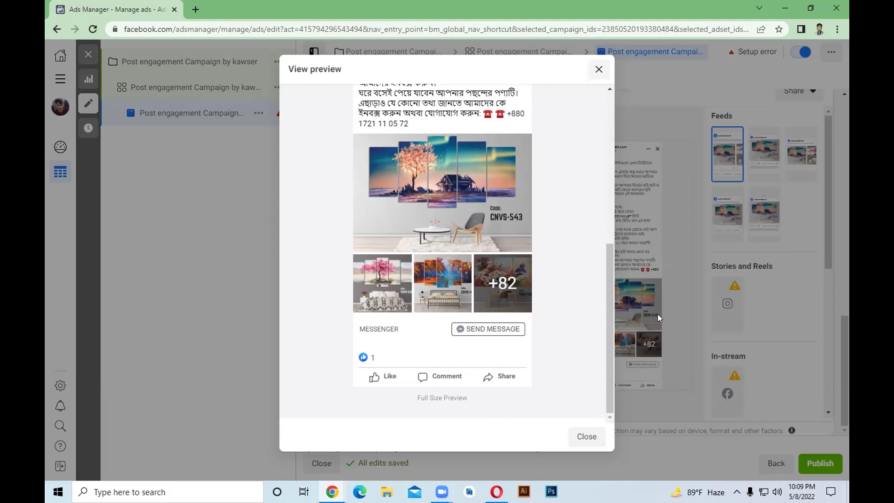
pyautogui.click(820, 466)
# Try publishing the ad, pick PayPal for payment, then close the dialog without adding it.
pyautogui.click(820, 466)
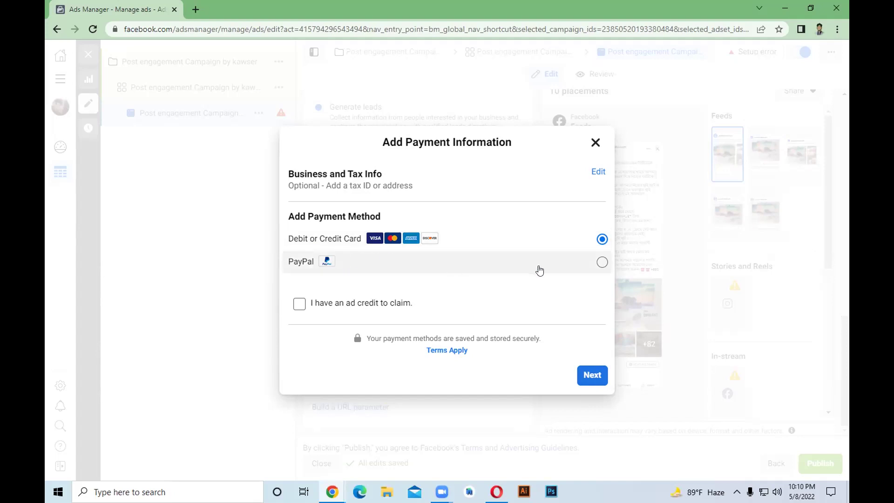
pyautogui.click(600, 263)
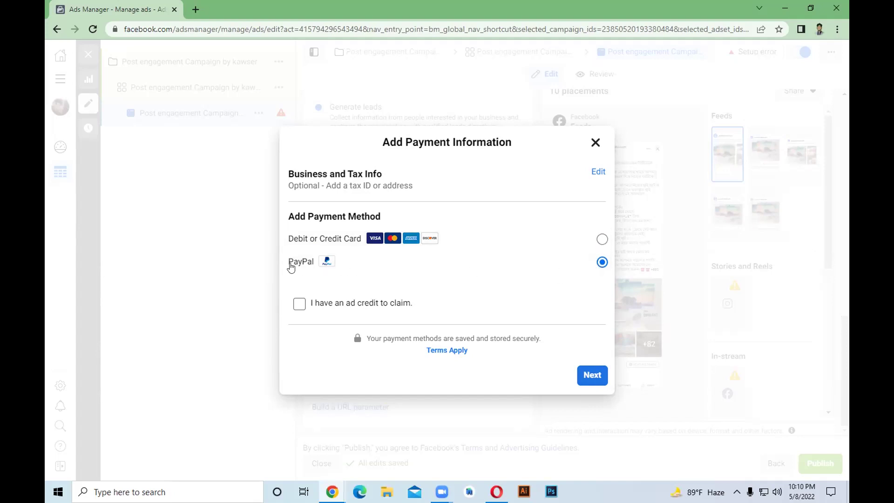
pyautogui.click(594, 142)
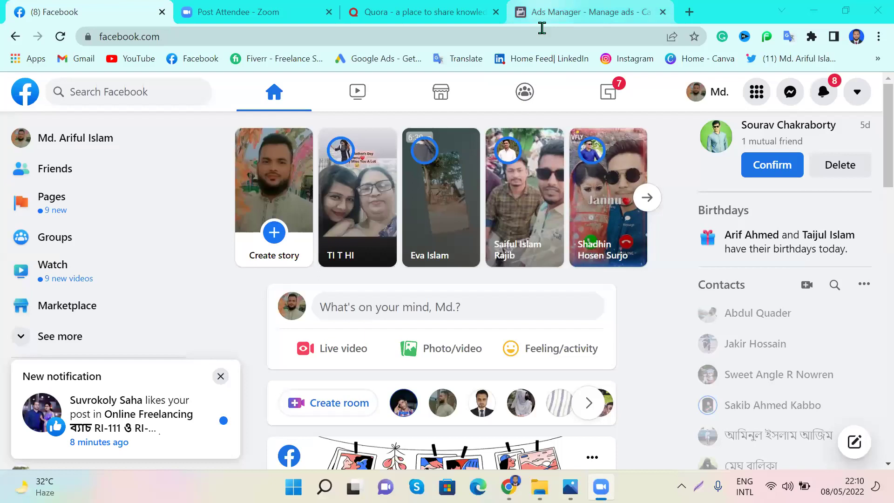
# Return from the Zoom gallery to the shared Chrome window showing Ads Manager.
pyautogui.click(541, 16)
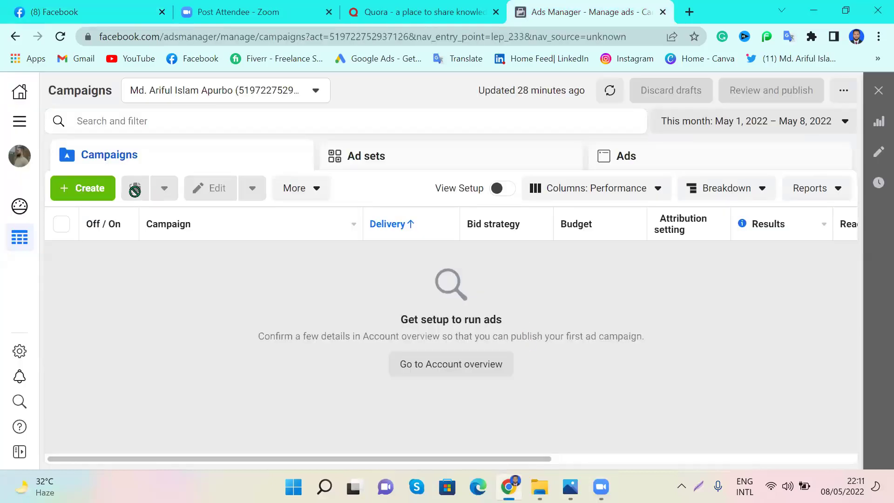
# Create a new campaign with the Engagement objective and dismiss the resulting error.
pyautogui.click(109, 192)
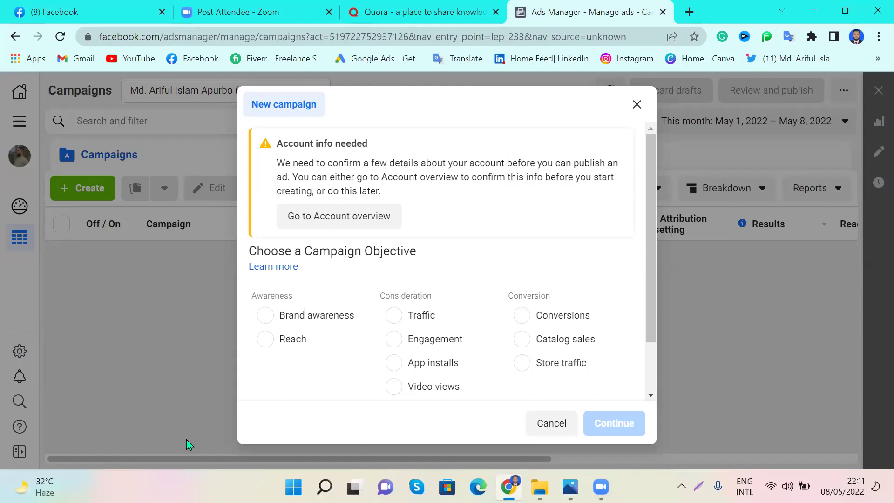
pyautogui.moveTo(433, 362)
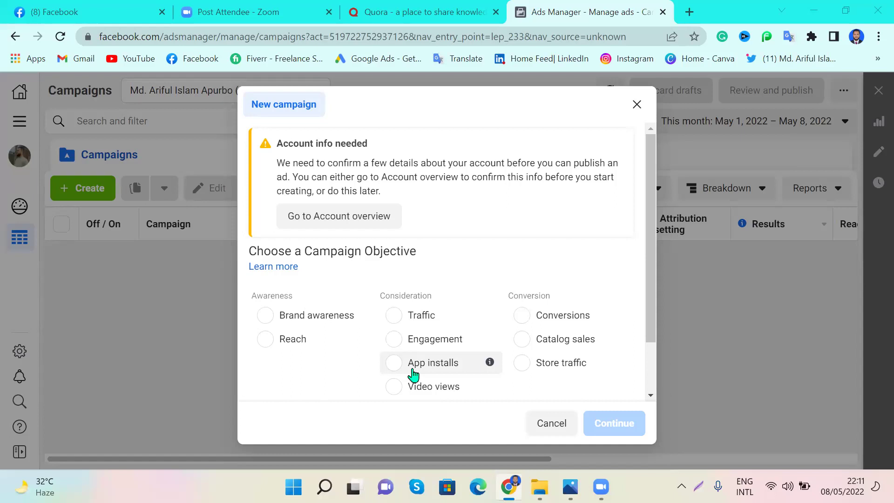
pyautogui.click(394, 339)
pyautogui.click(617, 424)
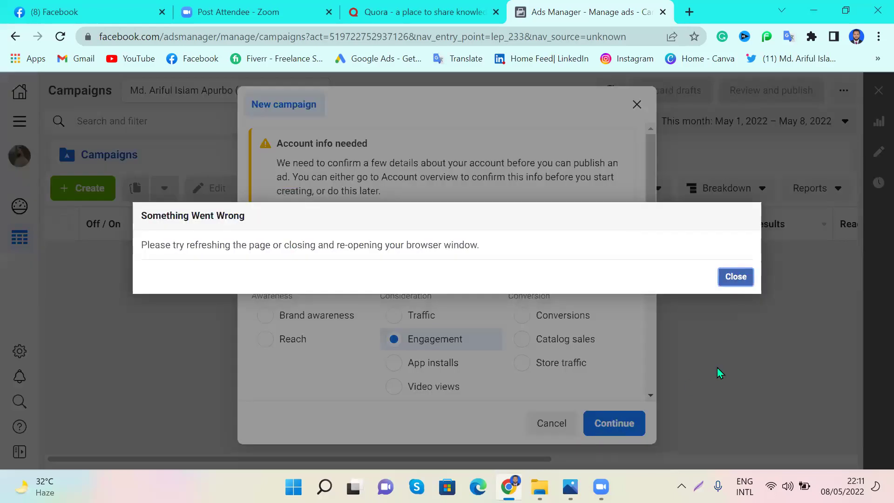
pyautogui.click(738, 282)
# Continue past the timeout notice and refresh the Campaigns page.
pyautogui.click(613, 425)
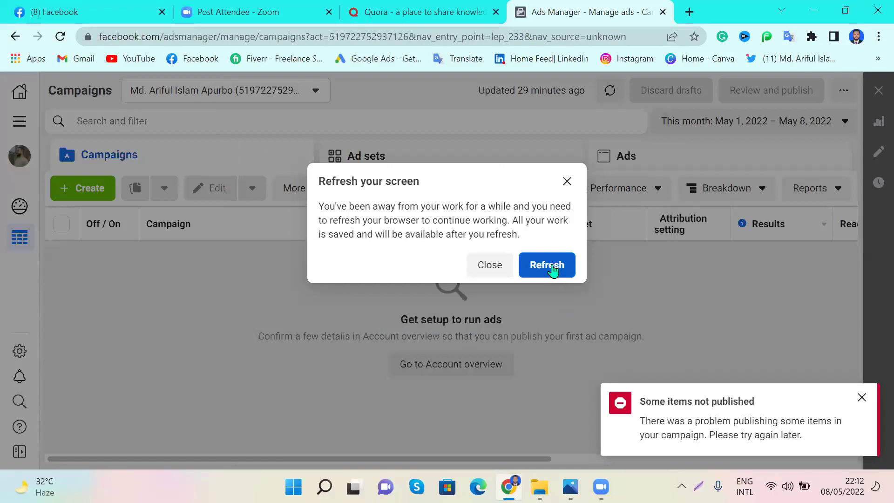
pyautogui.click(553, 270)
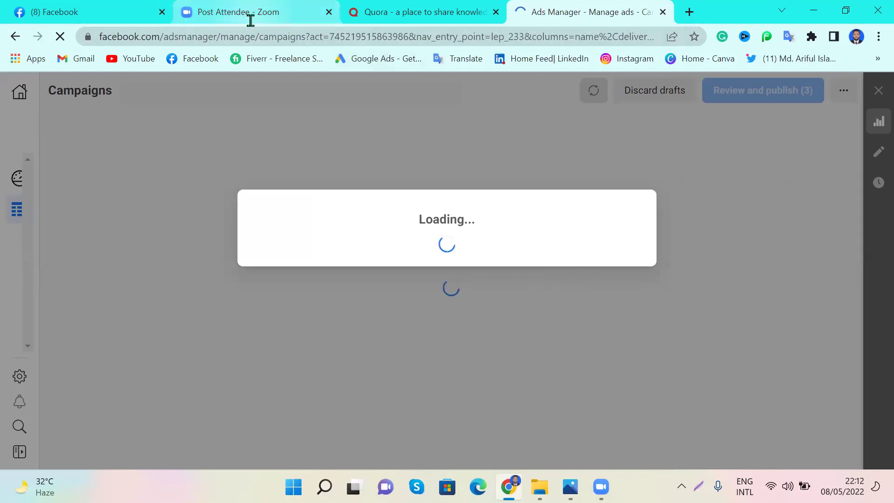
# Close the Ads Manager tab, then use Facebook's Switch Account to log into the other saved account.
pyautogui.click(656, 17)
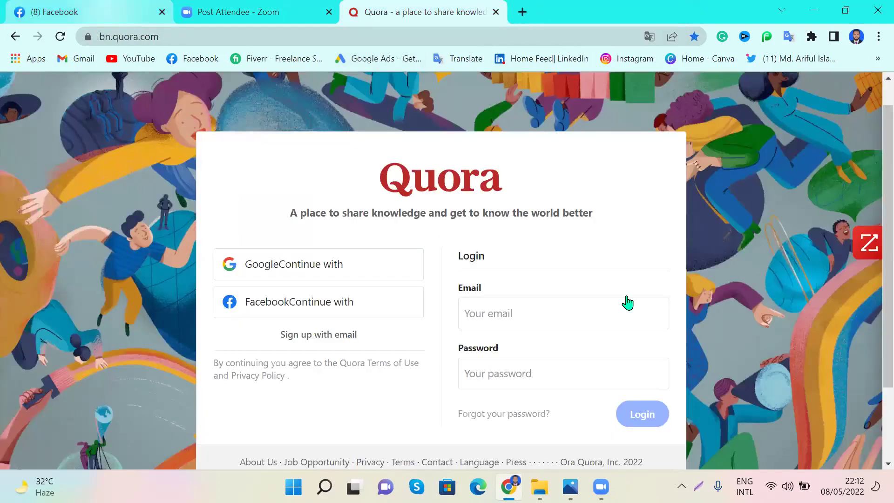
pyautogui.hotkey('ctrl', '1')
pyautogui.click(858, 92)
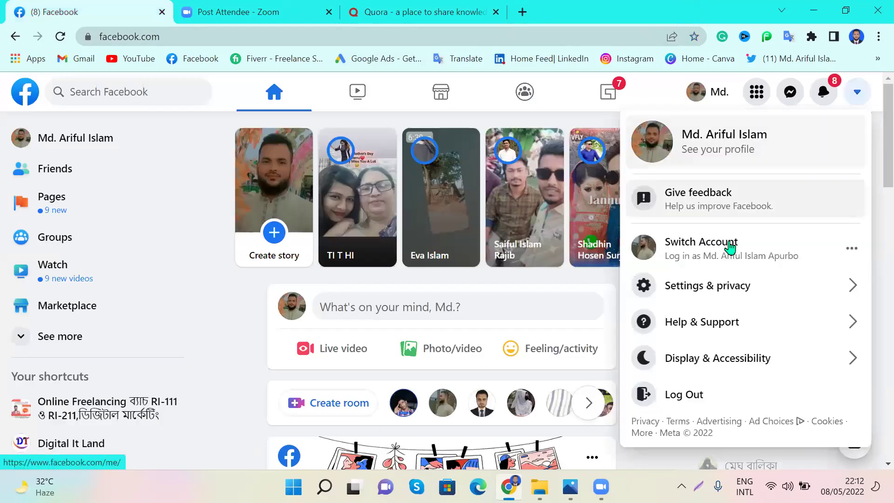
pyautogui.click(730, 247)
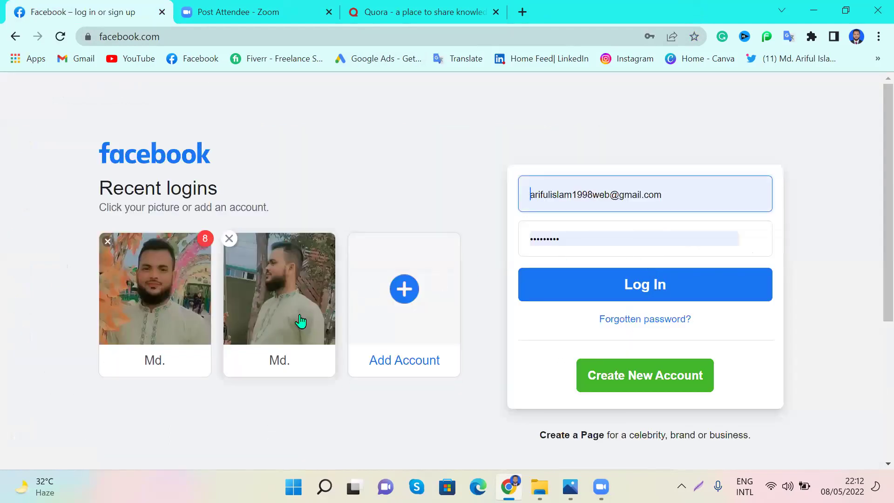
pyautogui.click(693, 288)
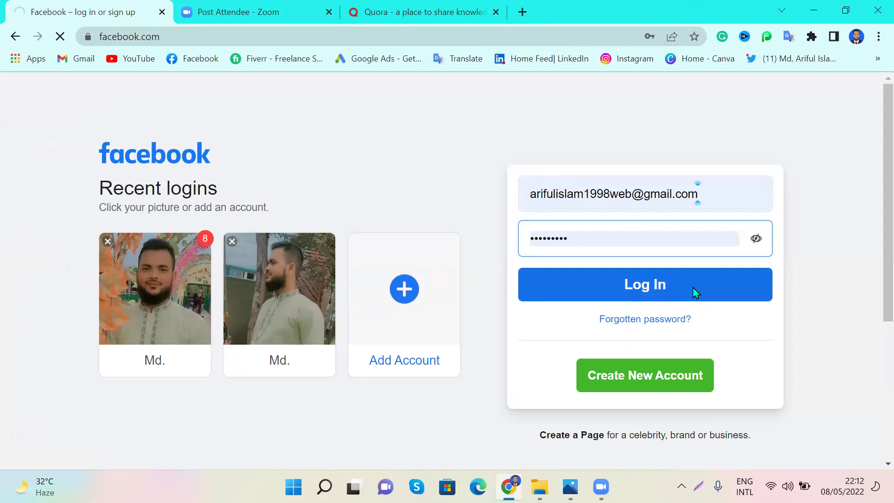
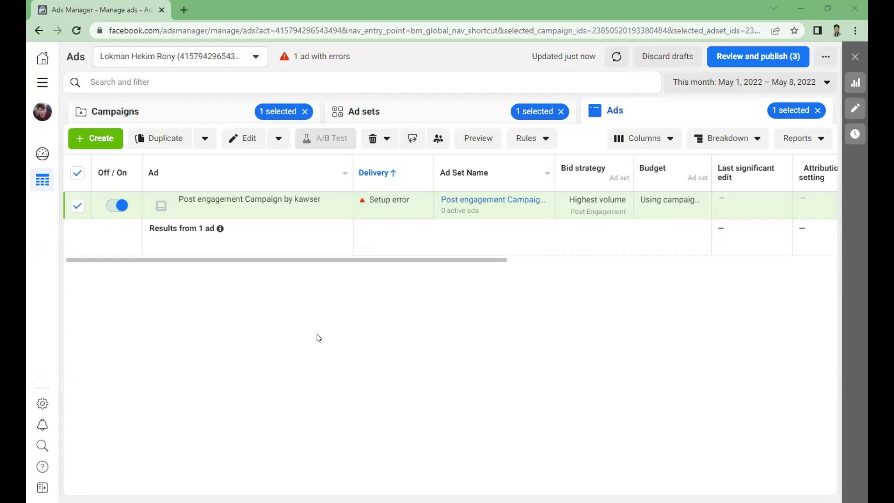
# Delete the ad that has setup errors.
pyautogui.click(387, 145)
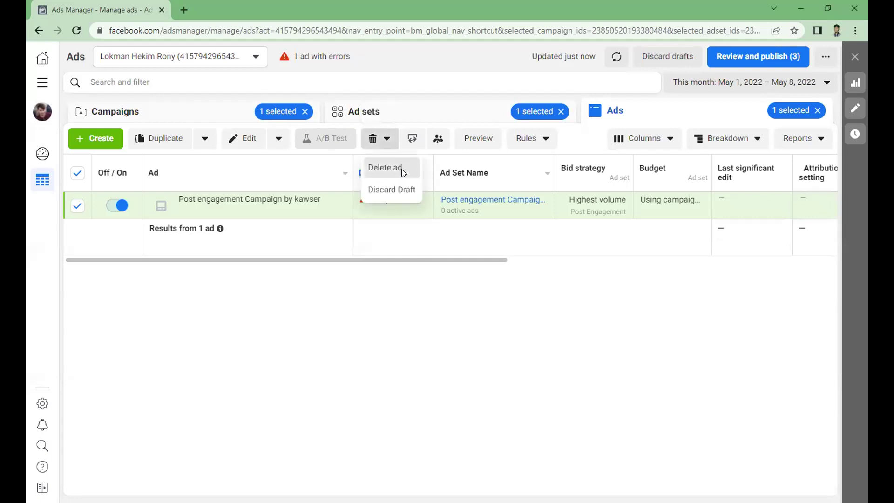
pyautogui.click(401, 168)
pyautogui.click(546, 226)
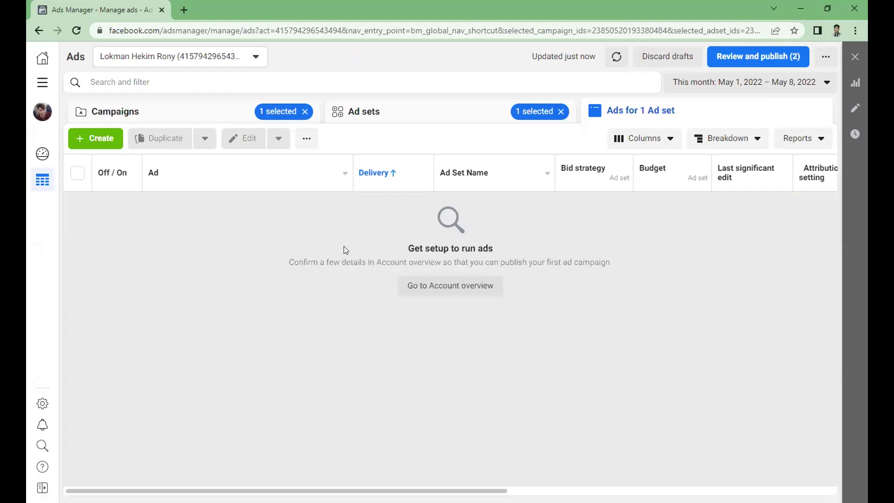
# Clear the filters and delete the draft ad set 'Post engagement Campaign'.
pyautogui.click(305, 112)
pyautogui.click(561, 112)
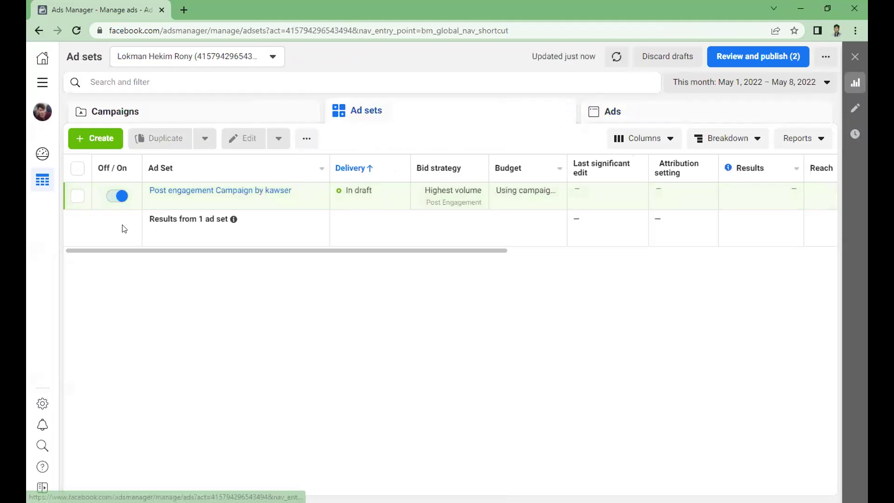
pyautogui.click(78, 196)
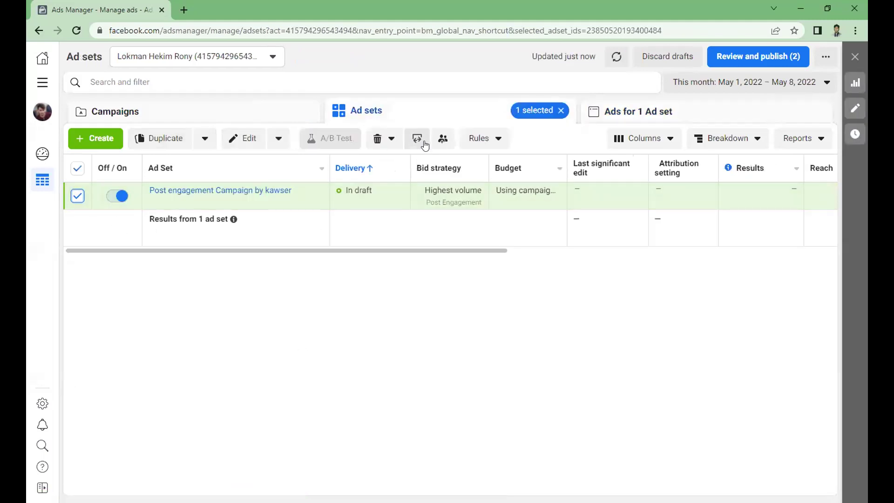
pyautogui.click(377, 139)
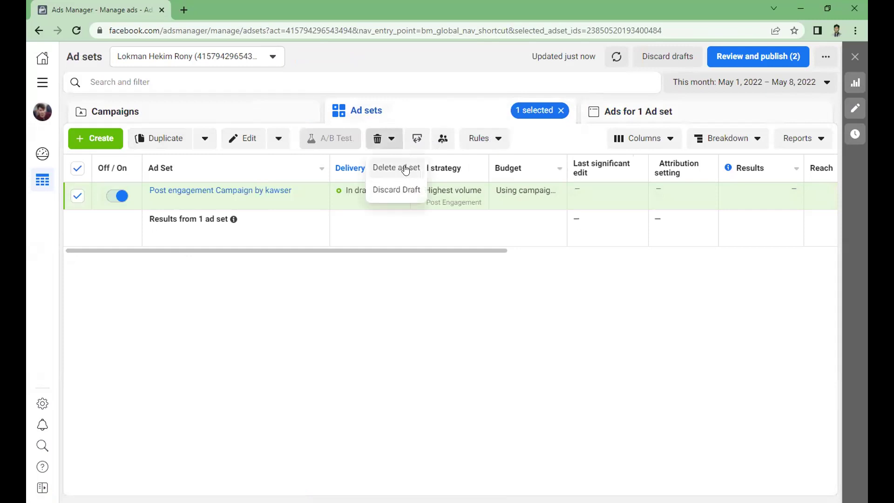
pyautogui.click(270, 145)
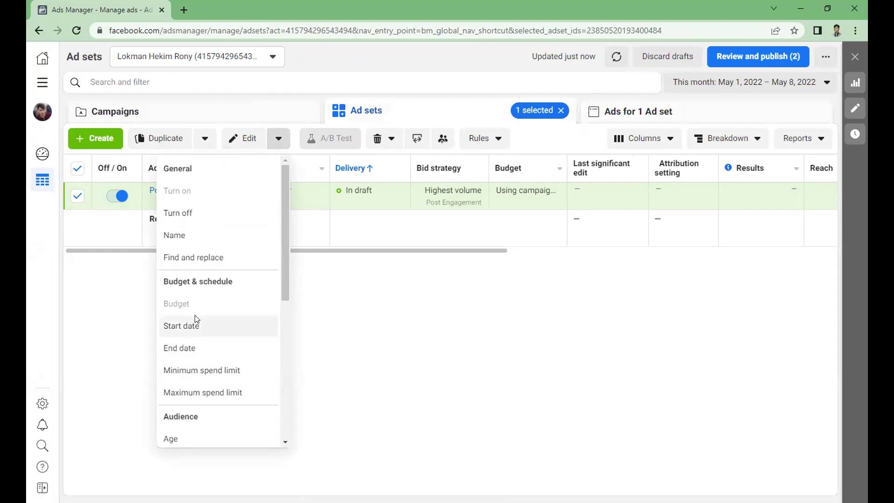
pyautogui.click(389, 146)
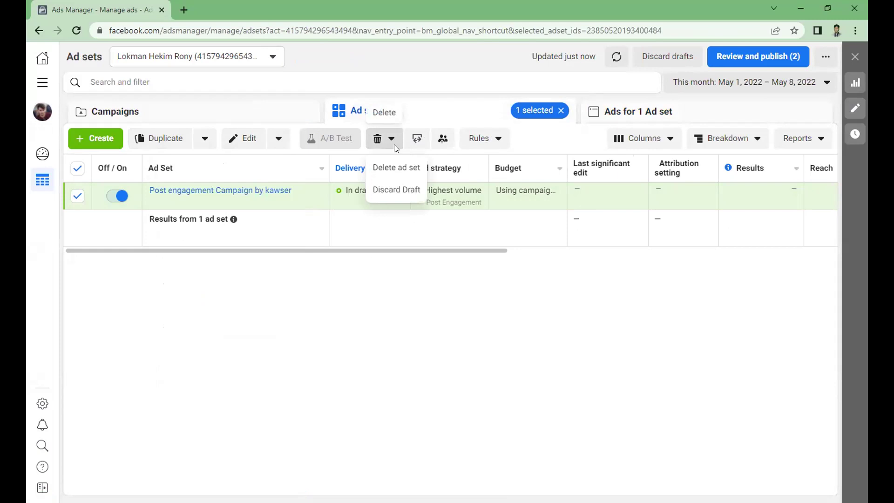
pyautogui.click(410, 168)
pyautogui.click(544, 225)
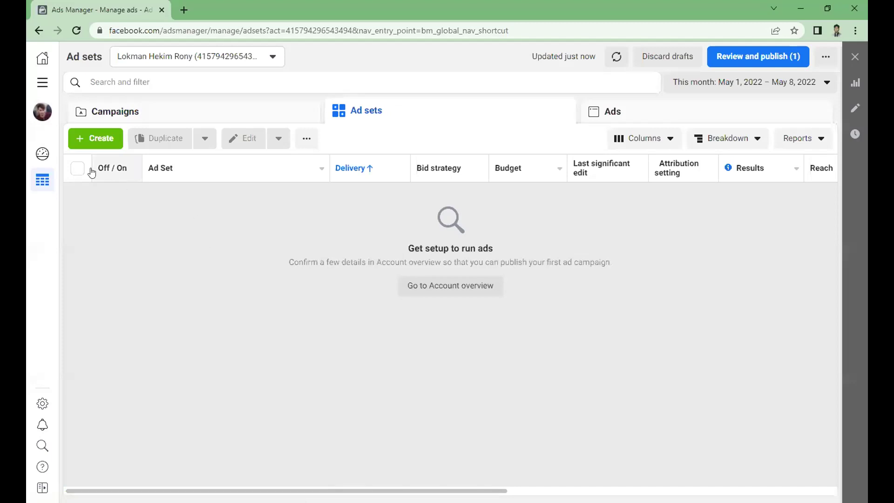
# Create a Traffic-objective campaign, leave the name blank, and continue to its draft.
pyautogui.click(93, 139)
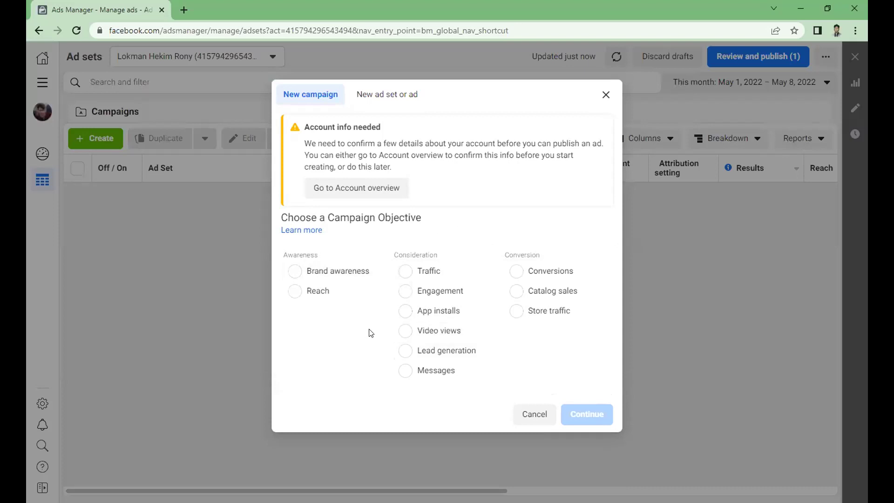
pyautogui.click(405, 270)
pyautogui.scroll(-1, 388, 341)
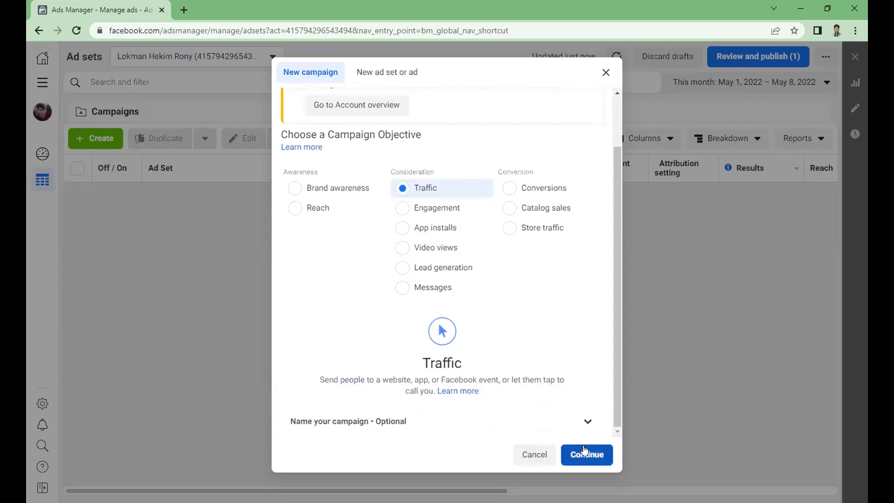
pyautogui.click(586, 421)
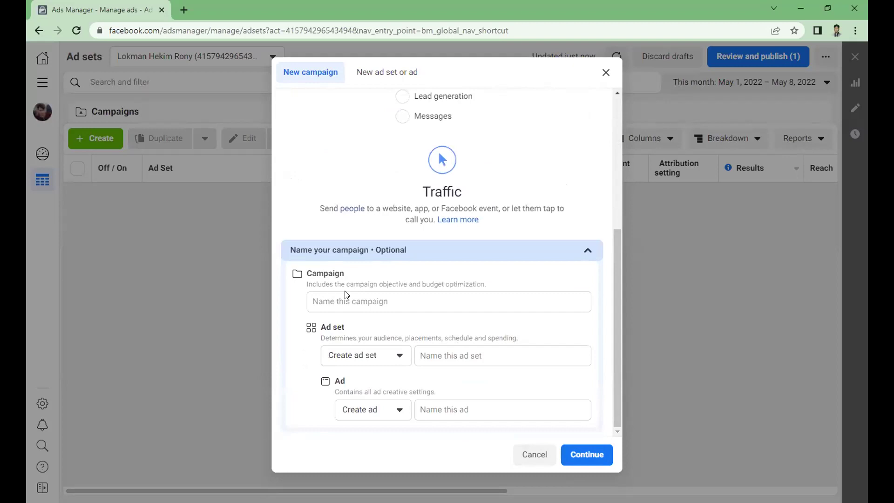
pyautogui.click(368, 300)
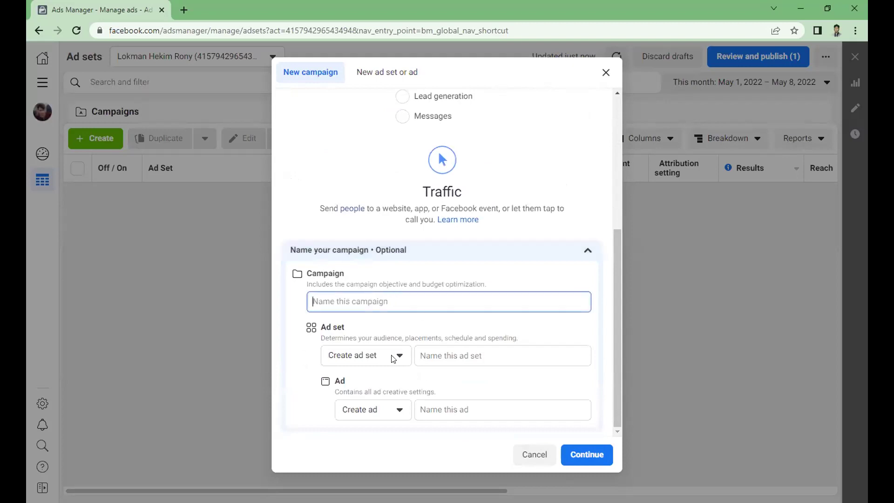
pyautogui.click(298, 359)
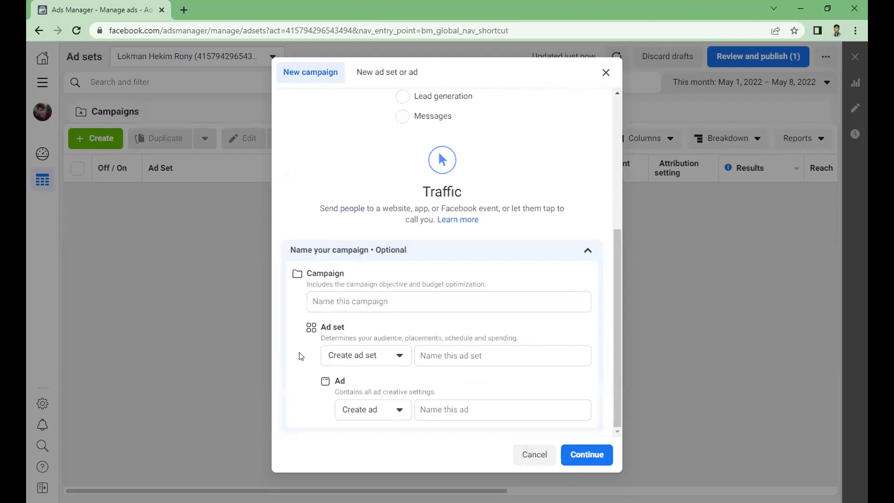
pyautogui.click(587, 460)
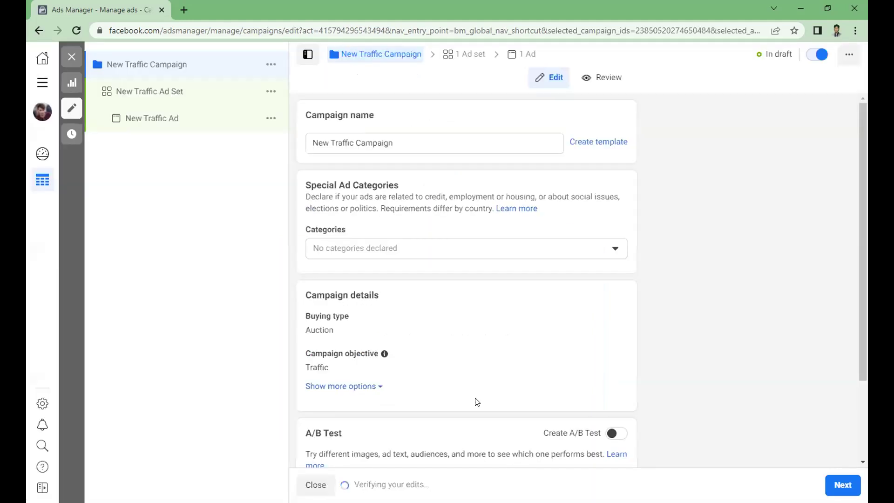
# Rename the campaign to 'Traffic Campaign by' followed by the creator's name.
pyautogui.click(321, 142)
pyautogui.click(331, 142)
pyautogui.press('BackSpace')
pyautogui.press('BackSpace')
pyautogui.press('BackSpace')
pyautogui.press('BackSpace')
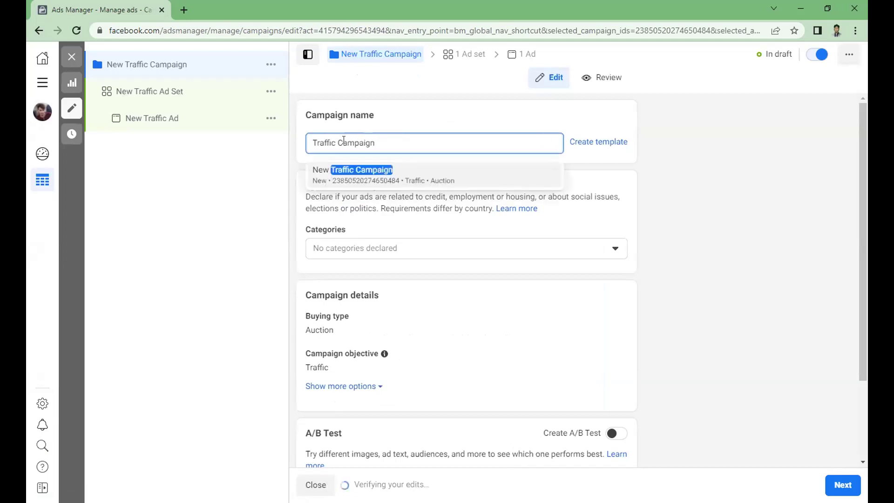
pyautogui.click(388, 140)
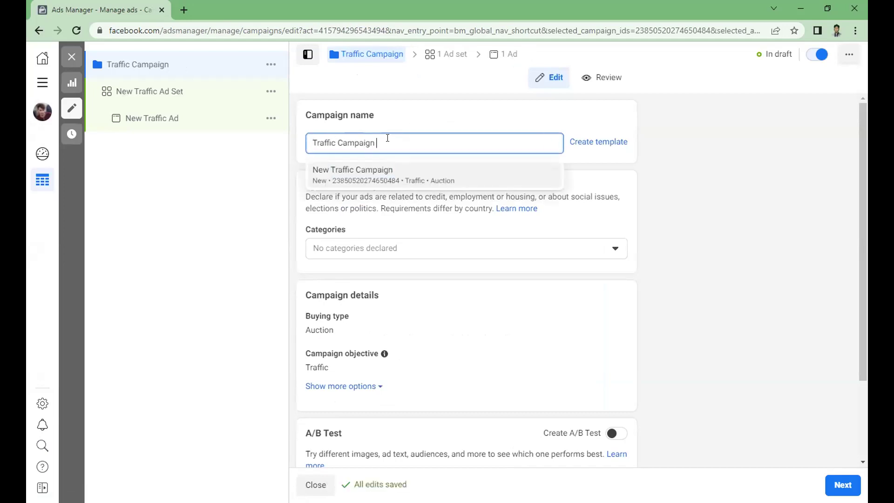
pyautogui.write('by Kawsee')
pyautogui.press('BackSpace')
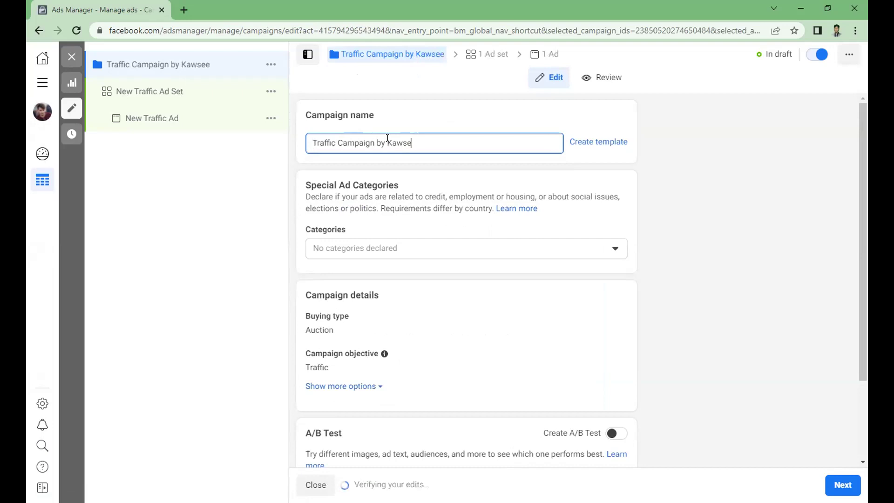
pyautogui.write('r')
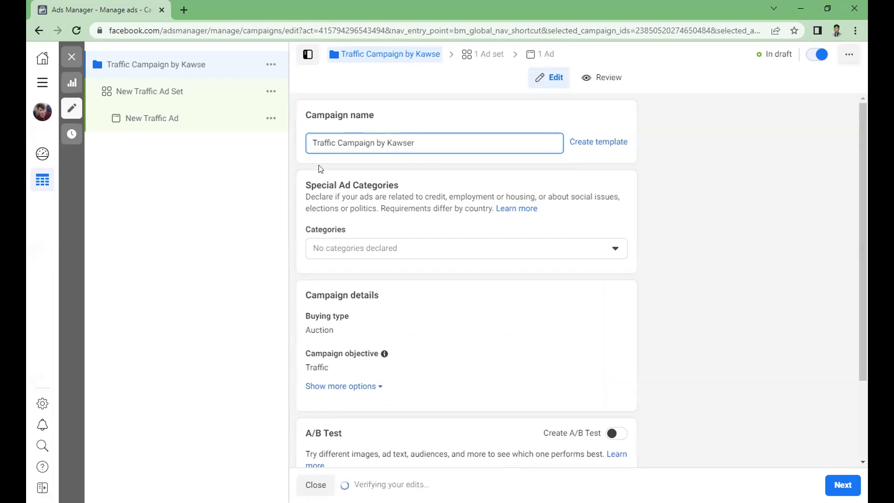
pyautogui.click(444, 160)
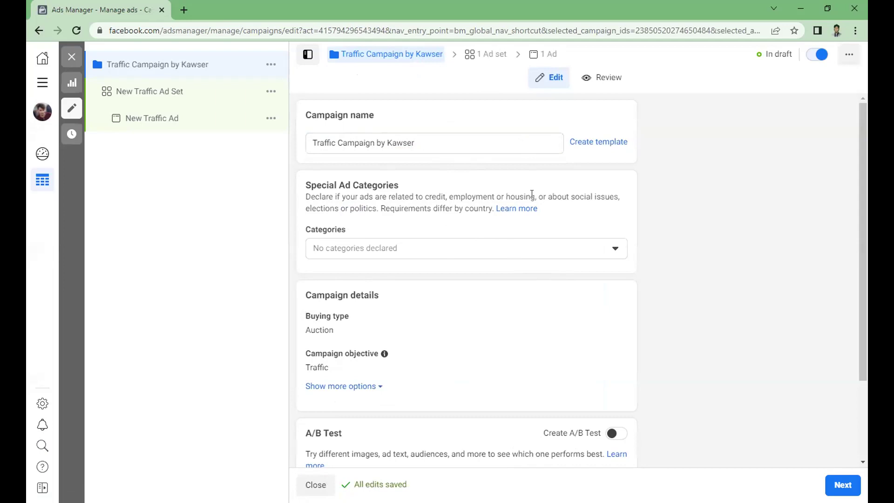
# Declare no special ad category and turn on A/B testing and campaign budget optimization.
pyautogui.moveTo(465, 247)
pyautogui.click(616, 251)
pyautogui.click(616, 250)
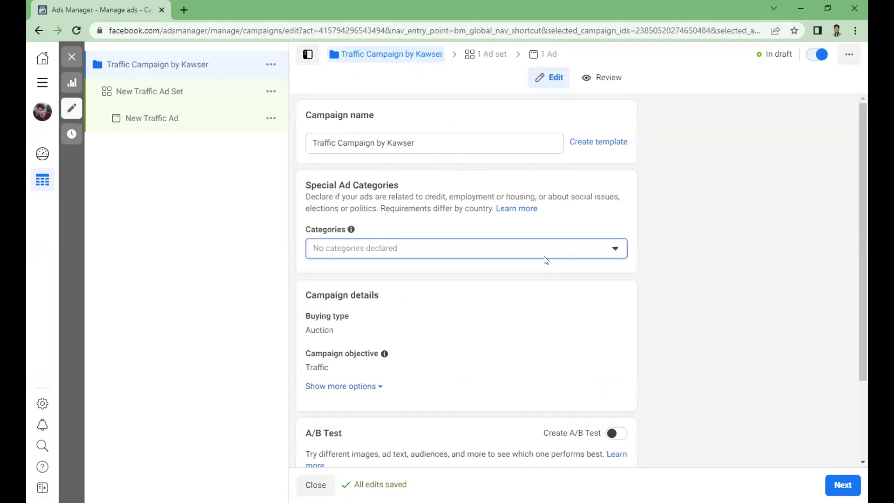
pyautogui.scroll(-2, 481, 259)
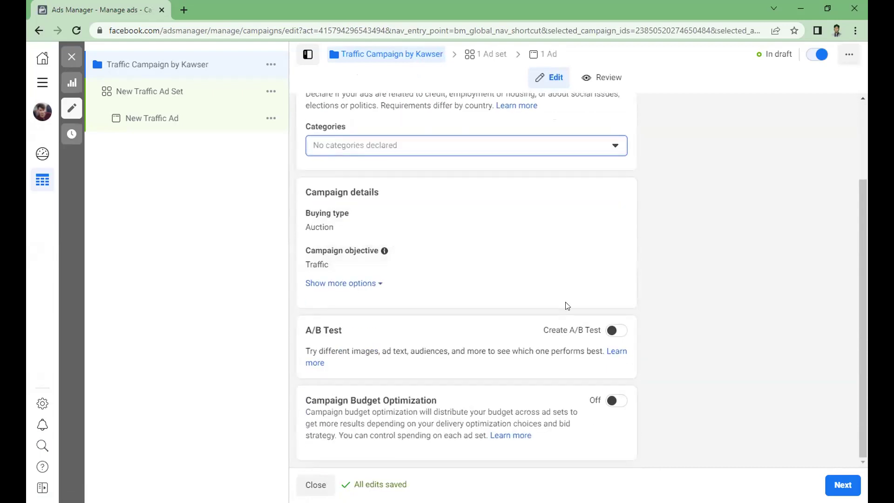
pyautogui.click(613, 331)
pyautogui.scroll(-1, 613, 305)
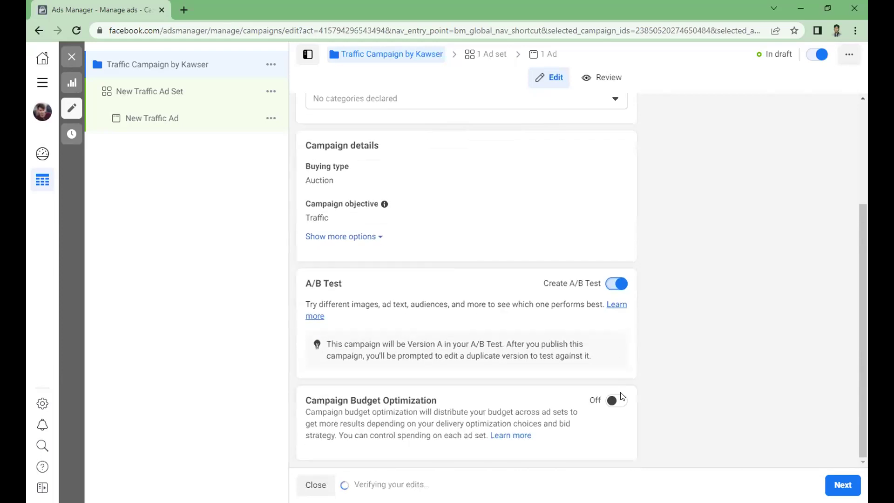
pyautogui.click(611, 400)
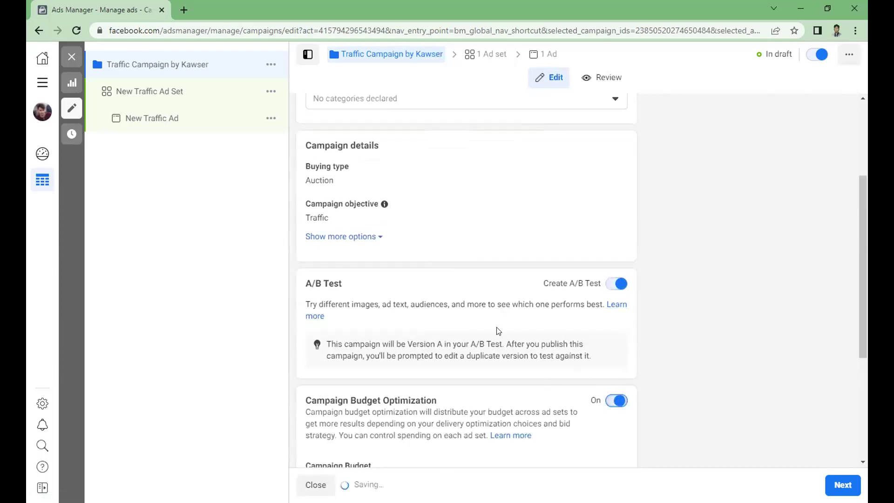
pyautogui.scroll(-1, 495, 331)
pyautogui.scroll(-3, 463, 343)
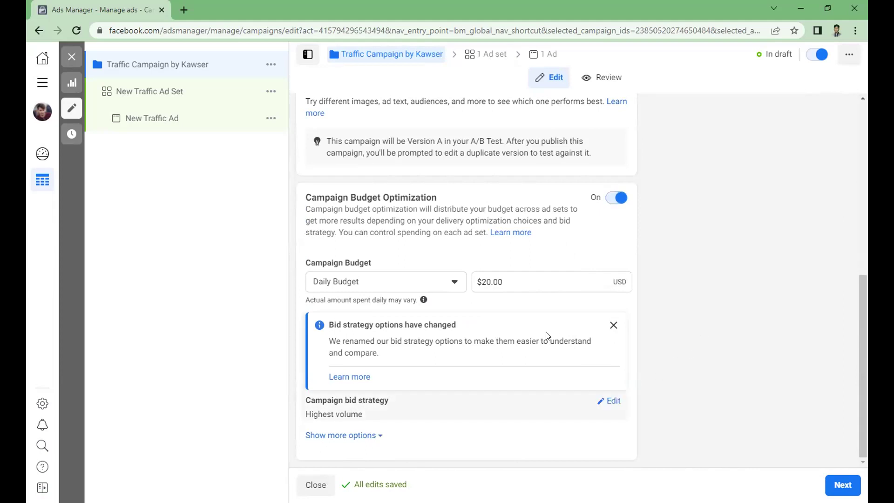
pyautogui.scroll(1, 547, 333)
pyautogui.scroll(3, 547, 331)
pyautogui.scroll(1, 547, 332)
pyautogui.scroll(3, 547, 331)
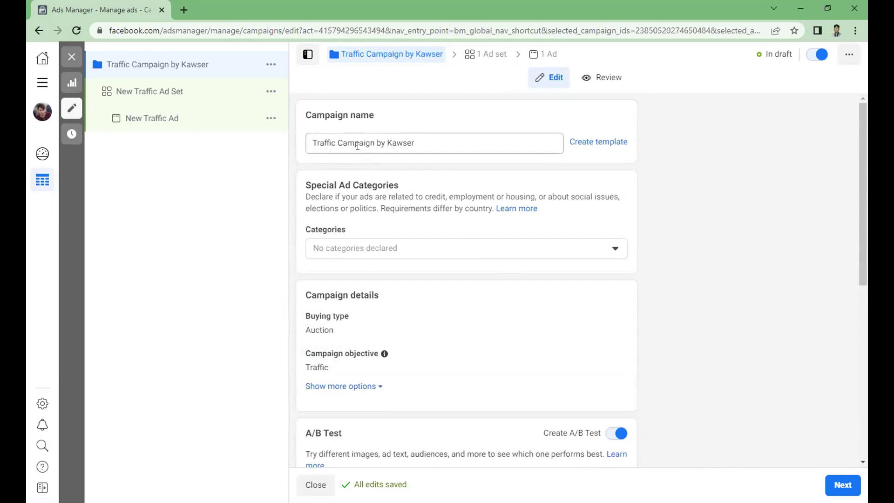
pyautogui.click(341, 142)
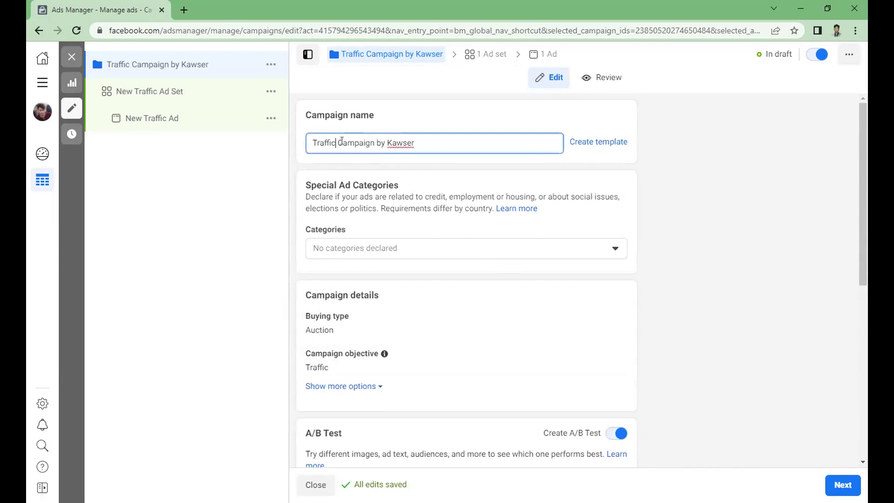
pyautogui.write('ads')
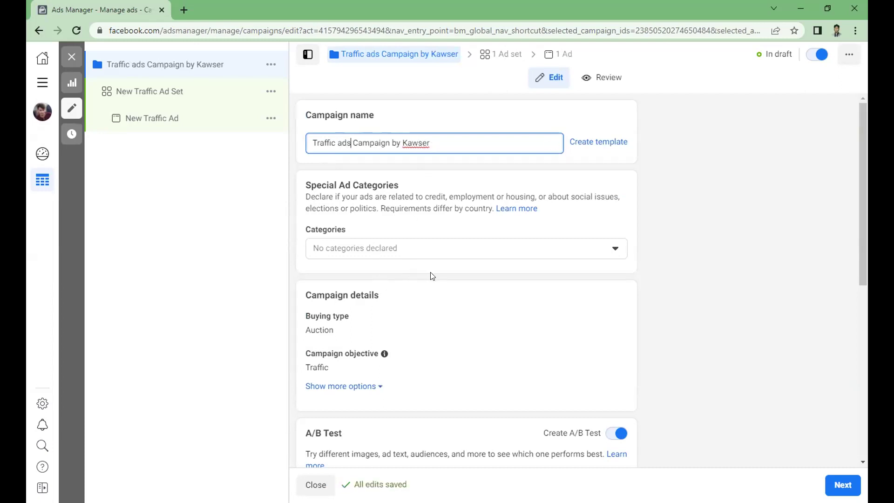
pyautogui.click(450, 270)
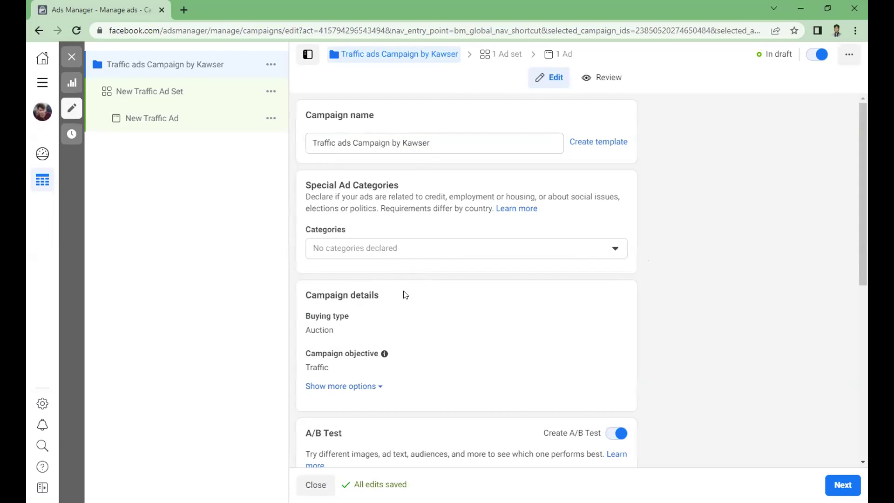
pyautogui.scroll(-1, 461, 284)
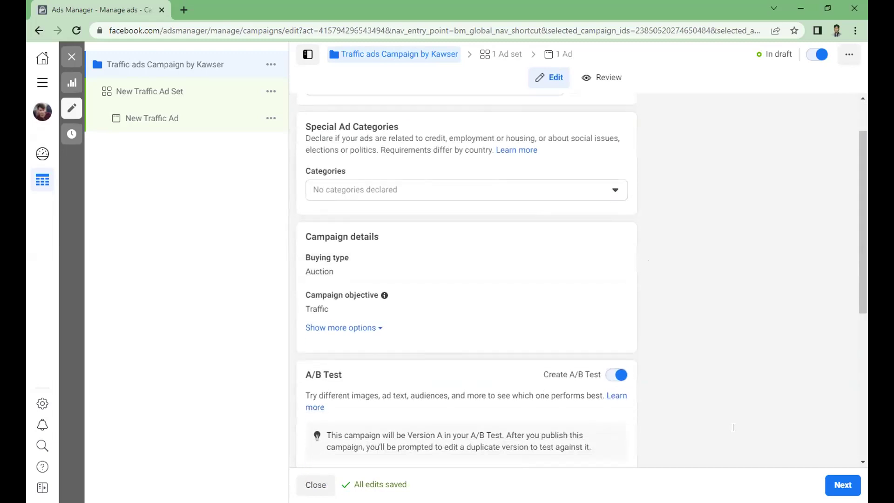
pyautogui.scroll(-1, 433, 323)
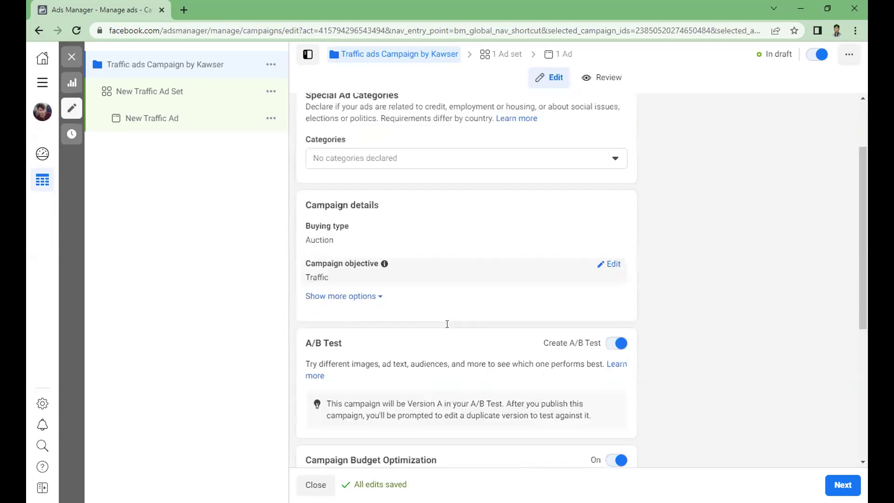
pyautogui.scroll(-1, 482, 342)
pyautogui.scroll(-3, 558, 288)
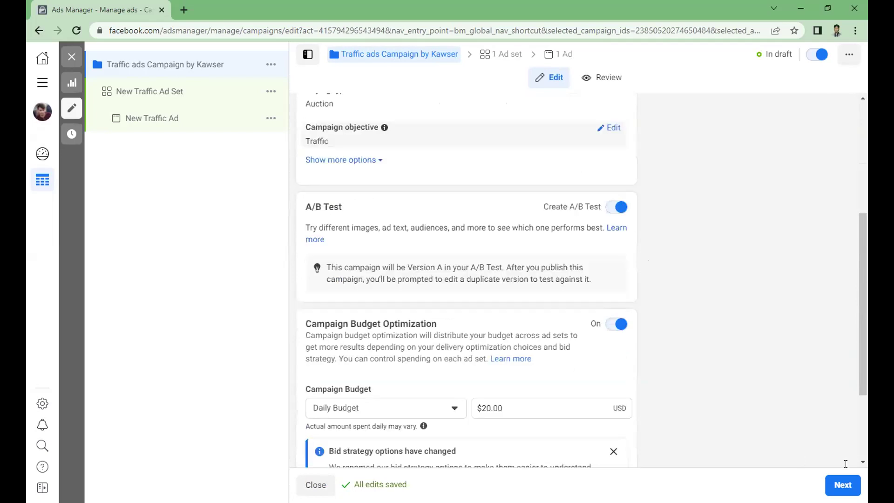
pyautogui.scroll(-2, 558, 287)
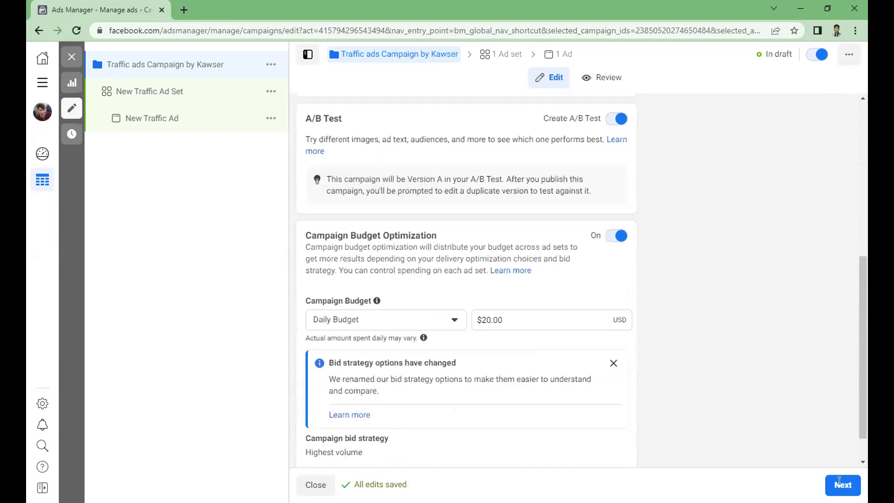
pyautogui.scroll(-1, 839, 481)
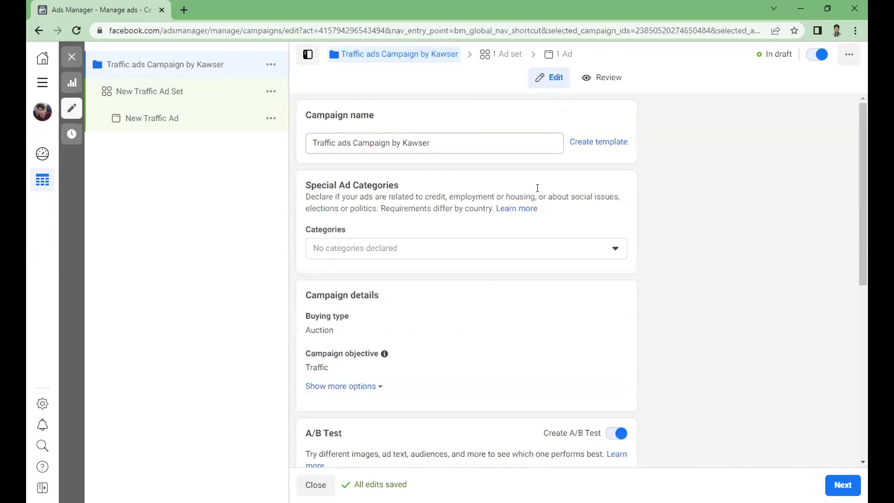
# Go to the ad set and paste the campaign name as its ad set name.
pyautogui.click(837, 485)
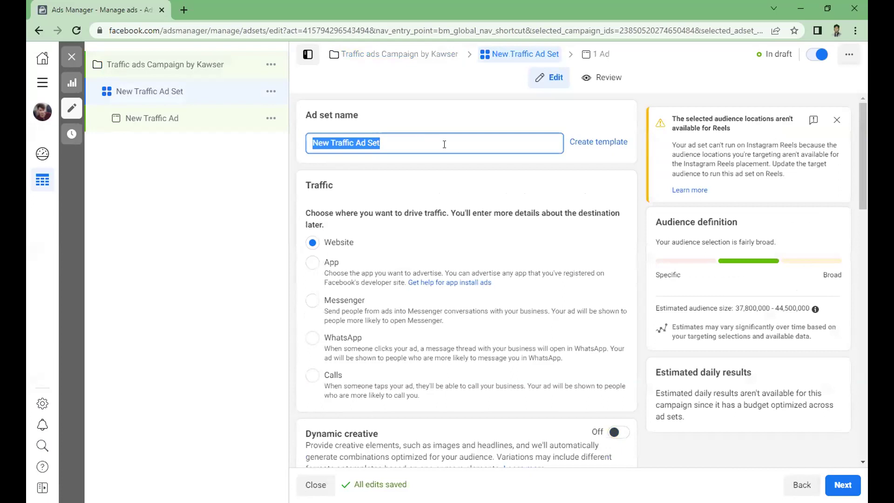
pyautogui.write('Traffic ads Campaign by Kawser')
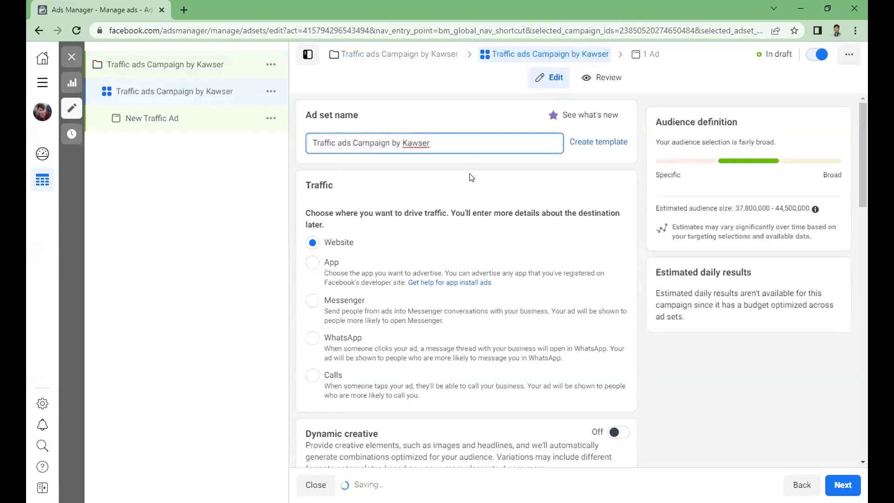
pyautogui.click(484, 168)
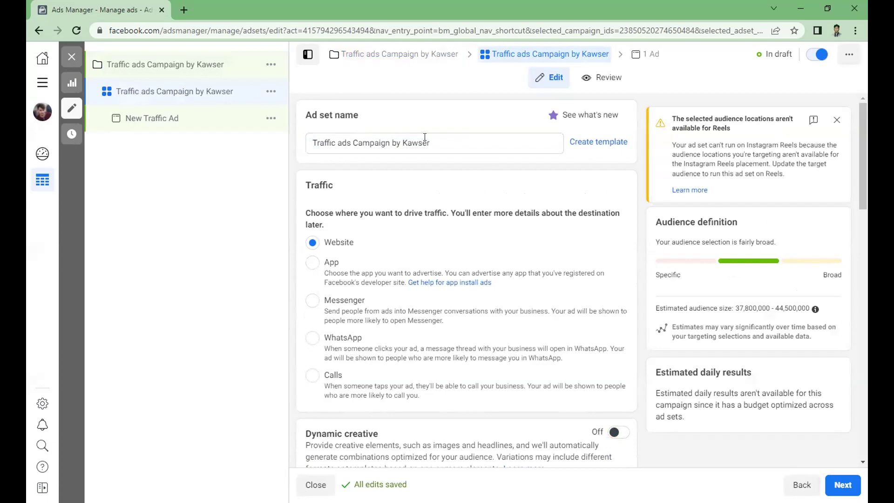
pyautogui.scroll(-1, 421, 196)
pyautogui.scroll(-2, 465, 191)
pyautogui.scroll(1, 515, 186)
pyautogui.scroll(2, 515, 186)
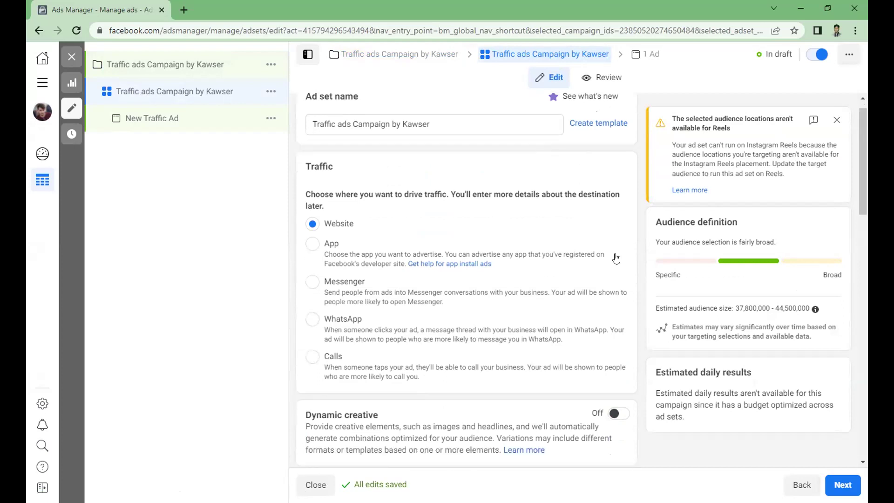
pyautogui.scroll(-3, 619, 258)
pyautogui.scroll(-1, 618, 261)
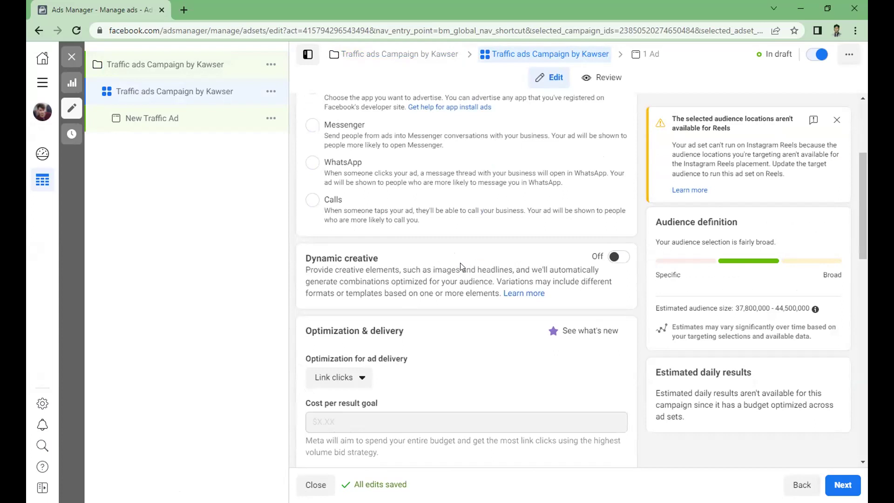
pyautogui.scroll(1, 484, 270)
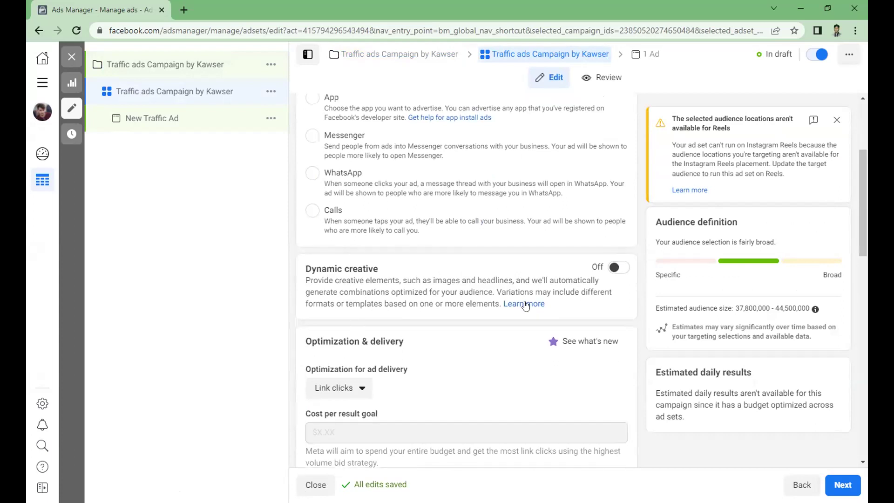
pyautogui.scroll(4, 772, 434)
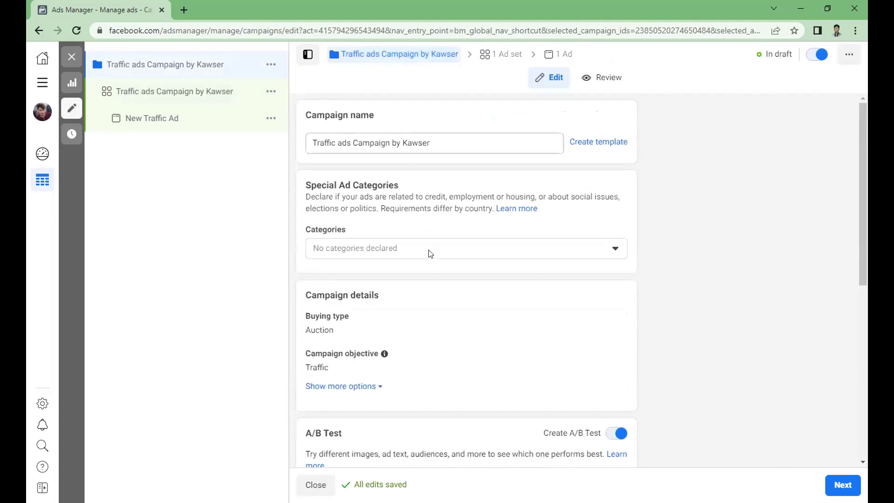
# Scroll through the campaign form to review its budget and bid strategy details.
pyautogui.scroll(-5, 430, 253)
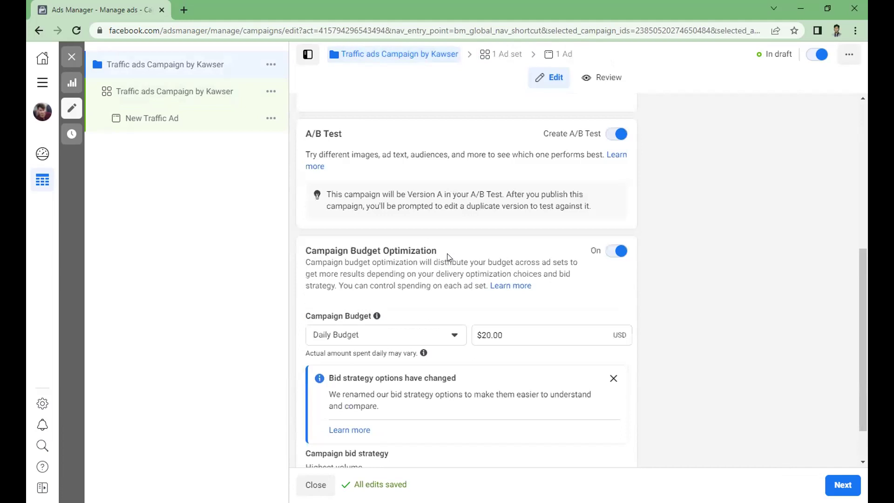
pyautogui.scroll(3, 443, 138)
pyautogui.scroll(2, 444, 139)
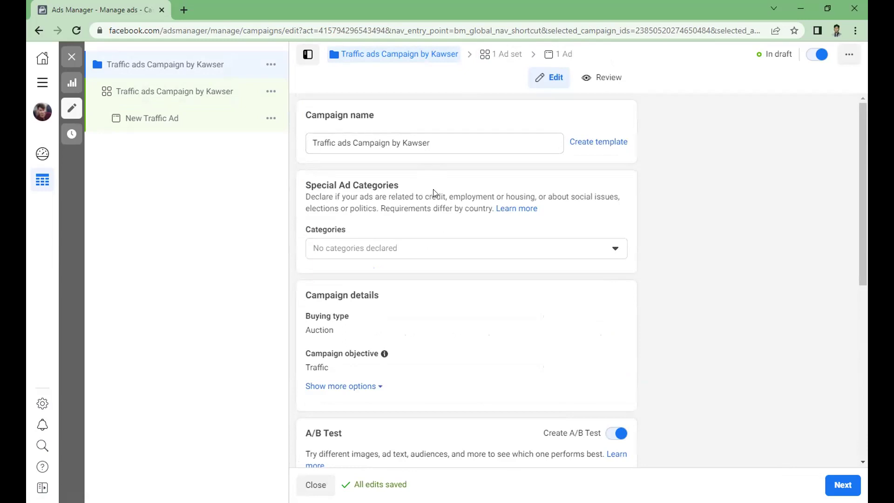
pyautogui.scroll(-1, 426, 224)
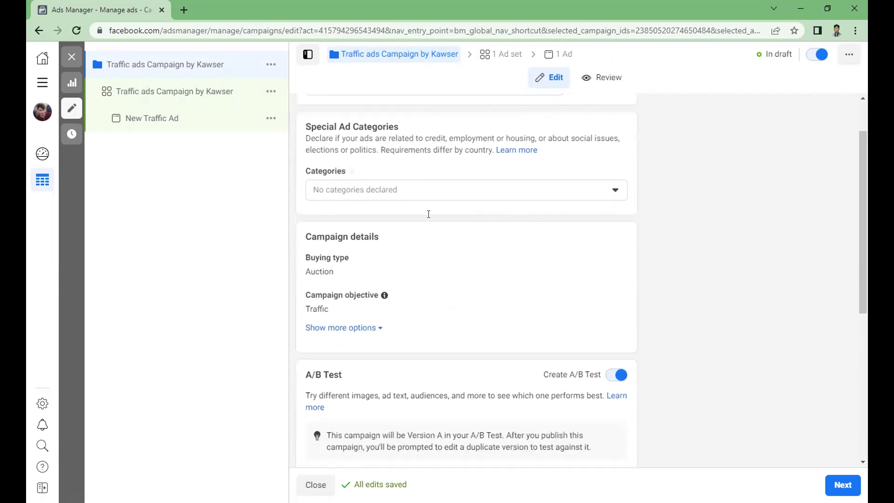
pyautogui.scroll(-1, 404, 280)
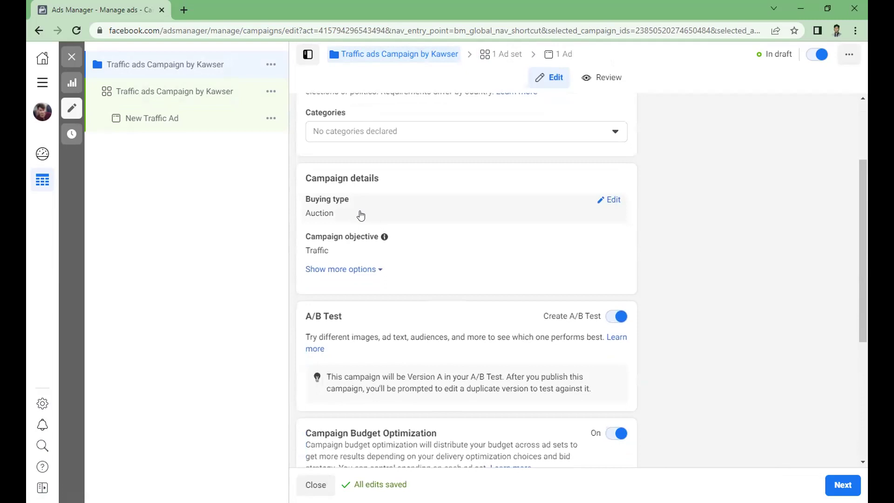
pyautogui.scroll(-1, 372, 214)
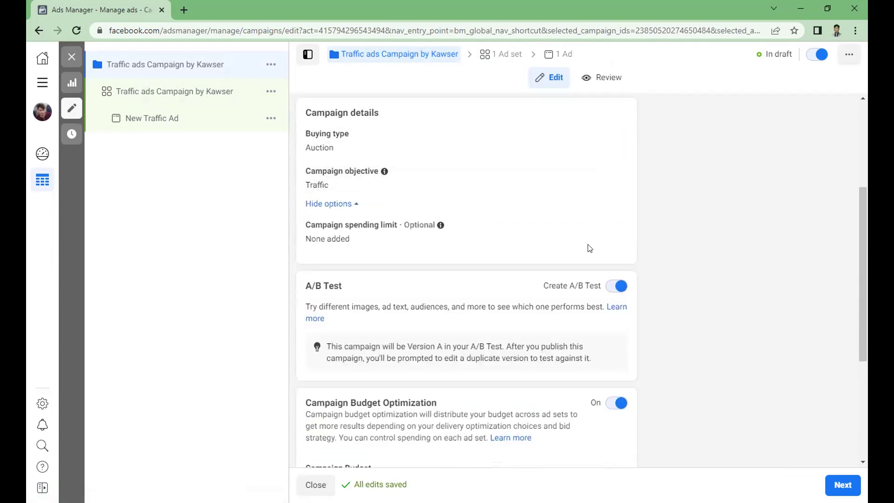
pyautogui.scroll(-1, 447, 270)
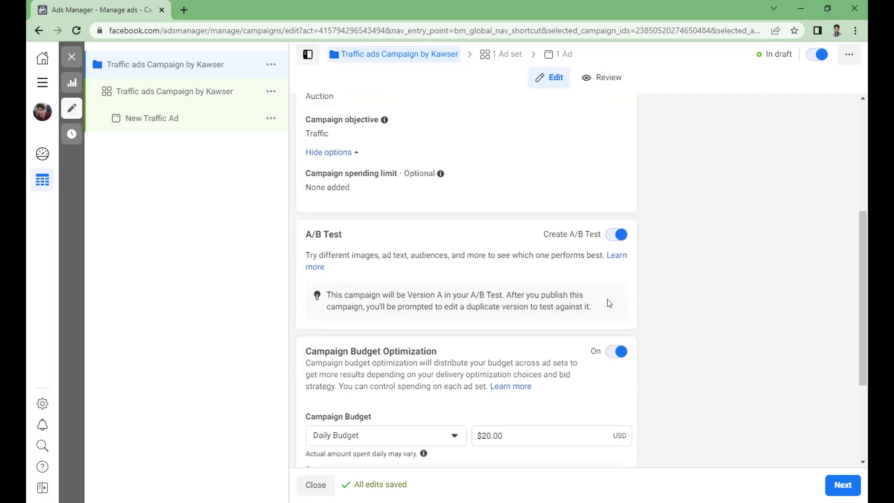
pyautogui.scroll(-1, 568, 304)
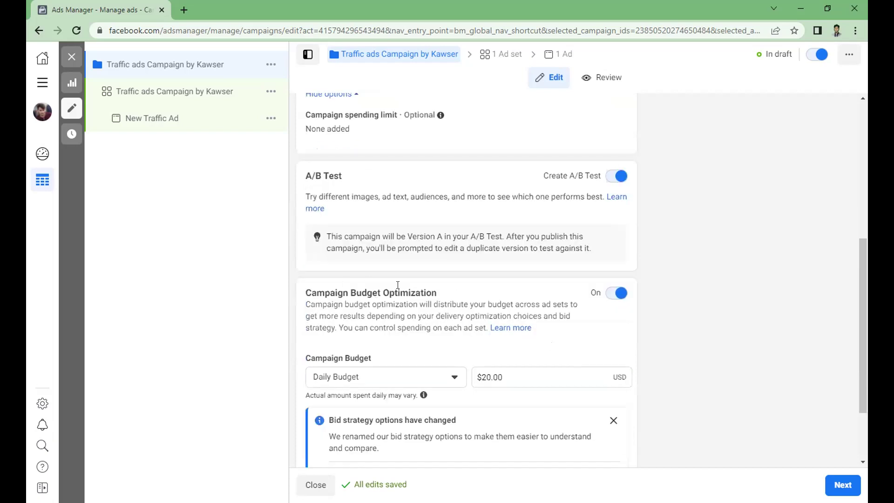
pyautogui.scroll(-2, 414, 336)
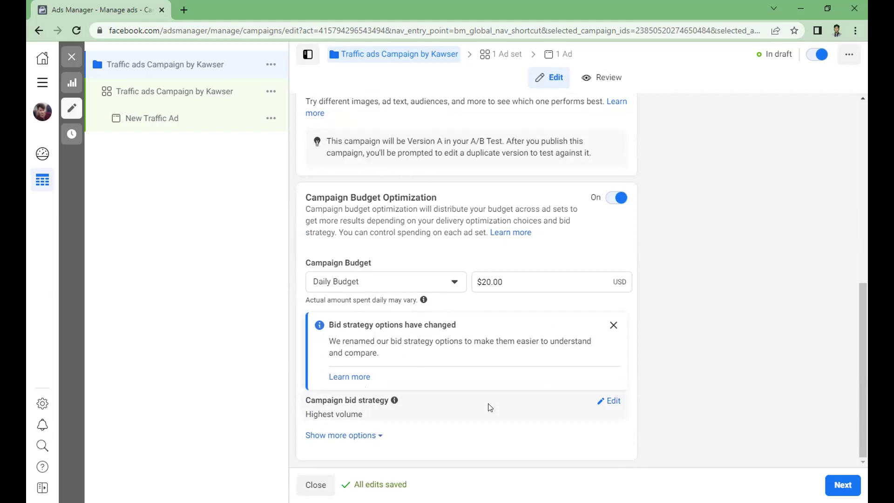
pyautogui.click(488, 281)
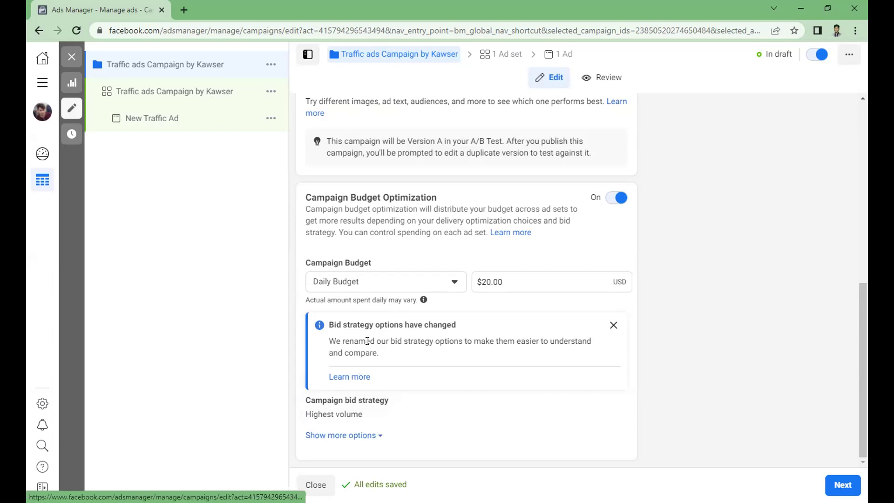
pyautogui.scroll(-1, 367, 341)
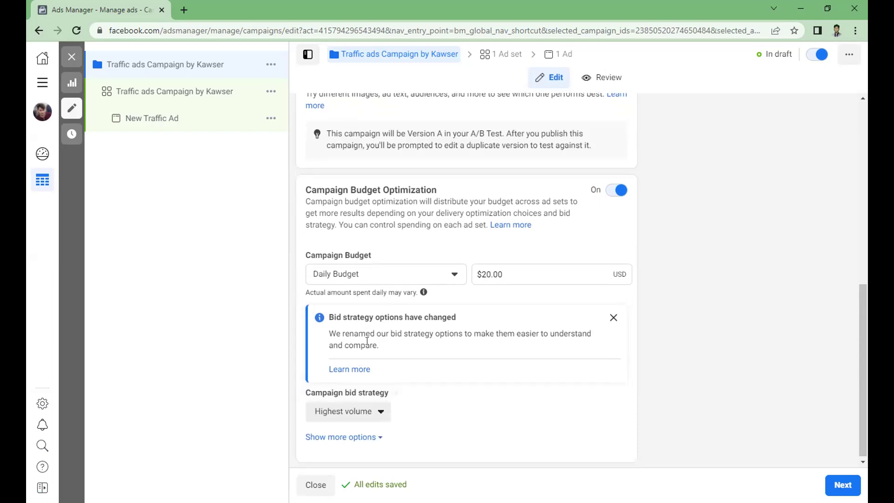
# Change the campaign bid strategy to Cost per result goal.
pyautogui.click(386, 411)
pyautogui.moveTo(409, 376)
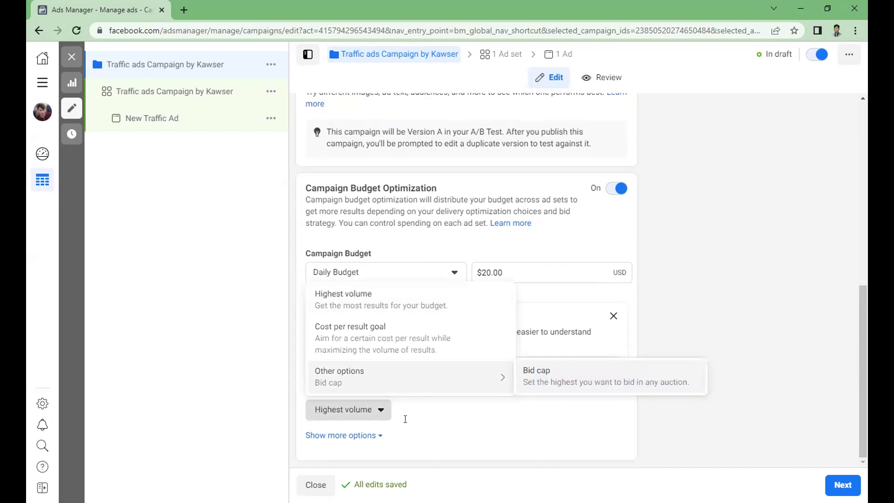
pyautogui.click(368, 336)
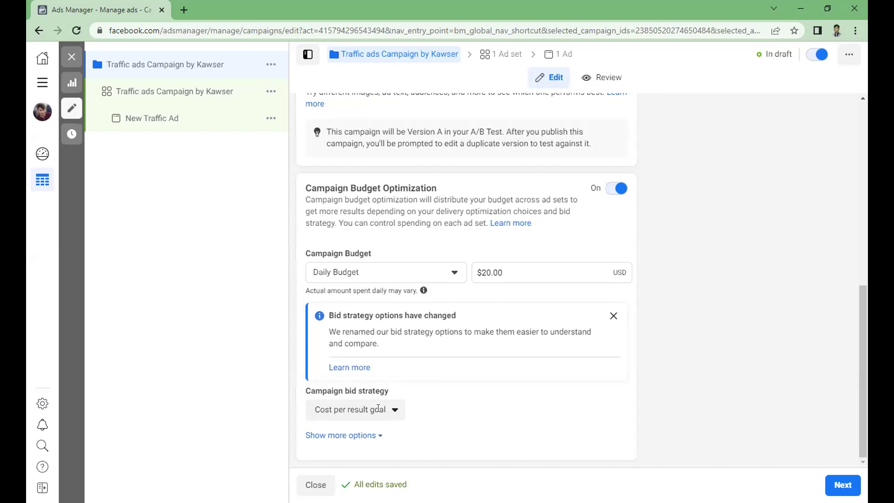
pyautogui.moveTo(355, 374)
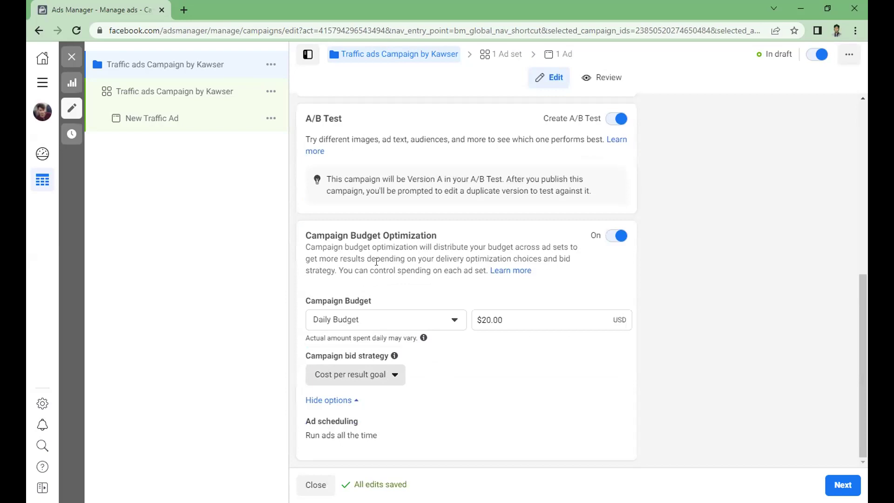
pyautogui.press('Return')
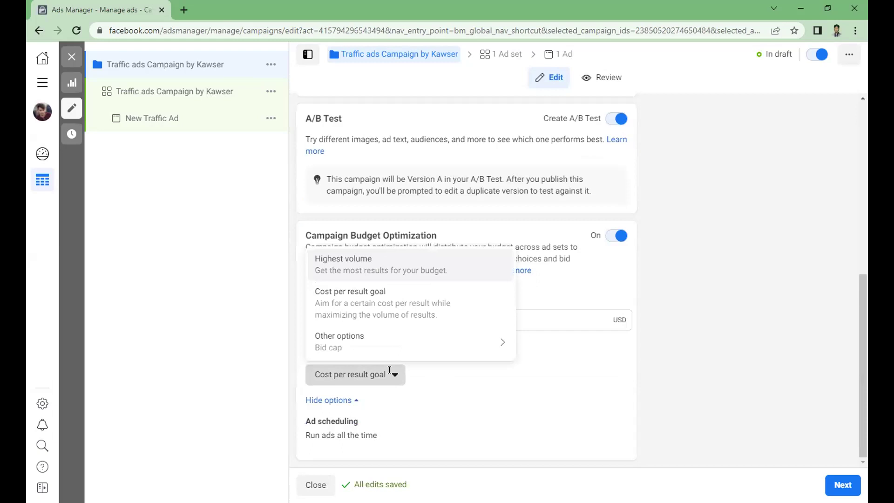
pyautogui.click(375, 329)
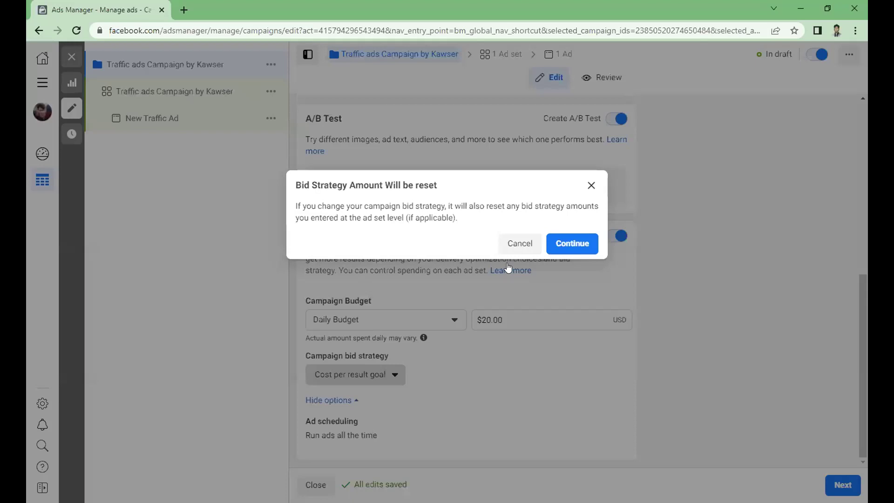
pyautogui.click(492, 384)
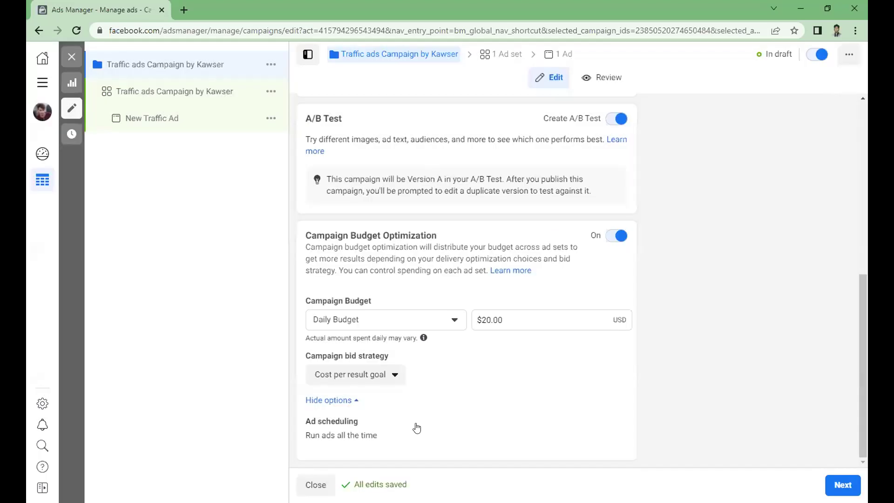
pyautogui.press('Return')
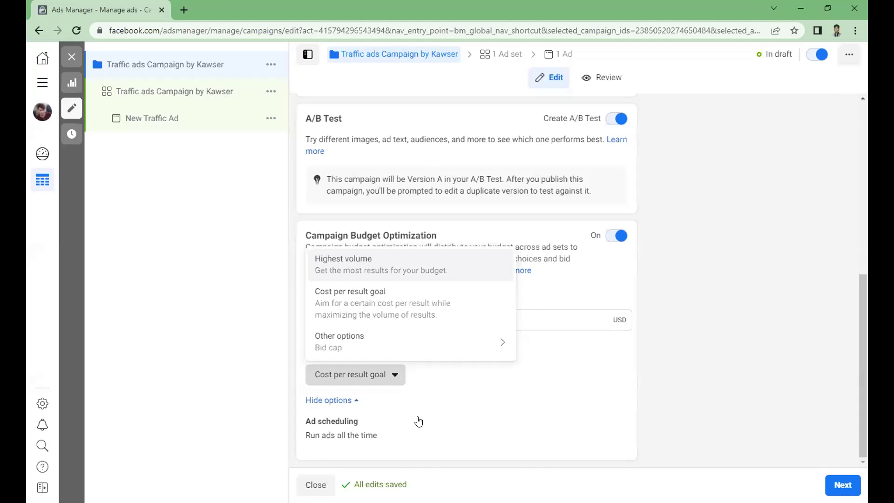
# Switch the campaign bid strategy back to Highest volume.
pyautogui.press('Return')
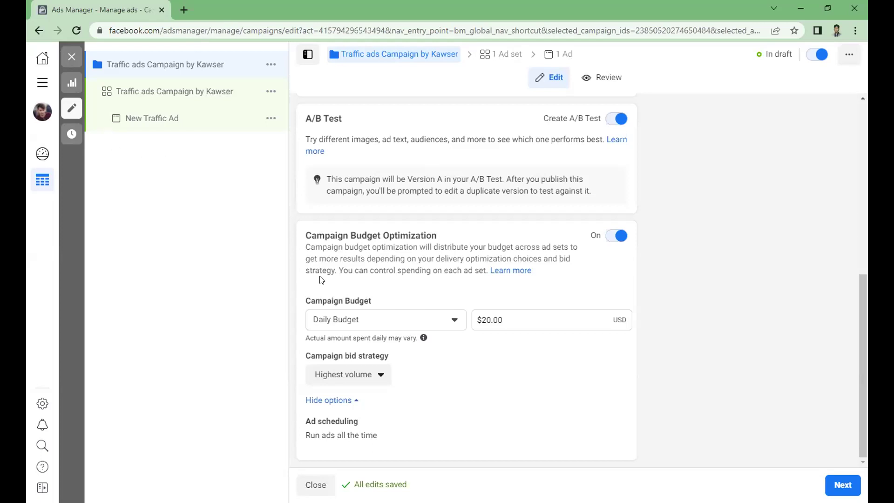
# Open the campaigns page in a new tab and start an Engagement campaign for Page likes.
pyautogui.hotkey('ctrl', 't')
pyautogui.hotkey('ctrl', 'v')
pyautogui.press('Return')
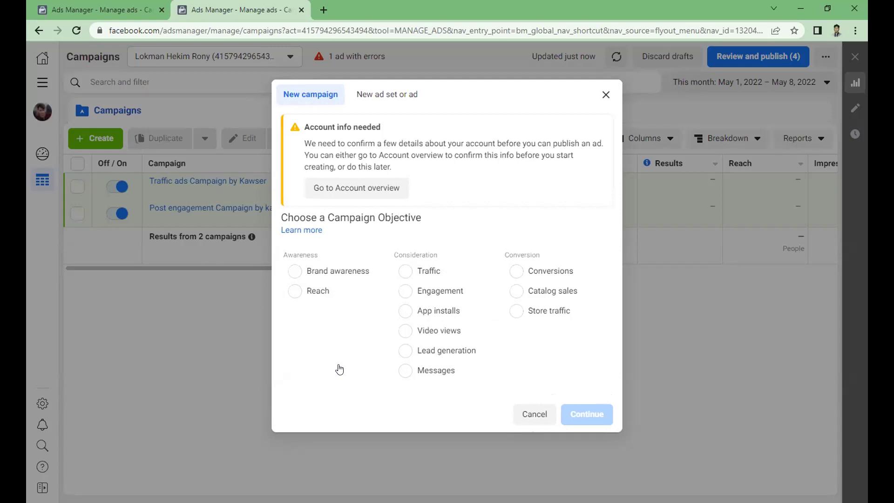
pyautogui.click(405, 294)
pyautogui.scroll(-3, 285, 386)
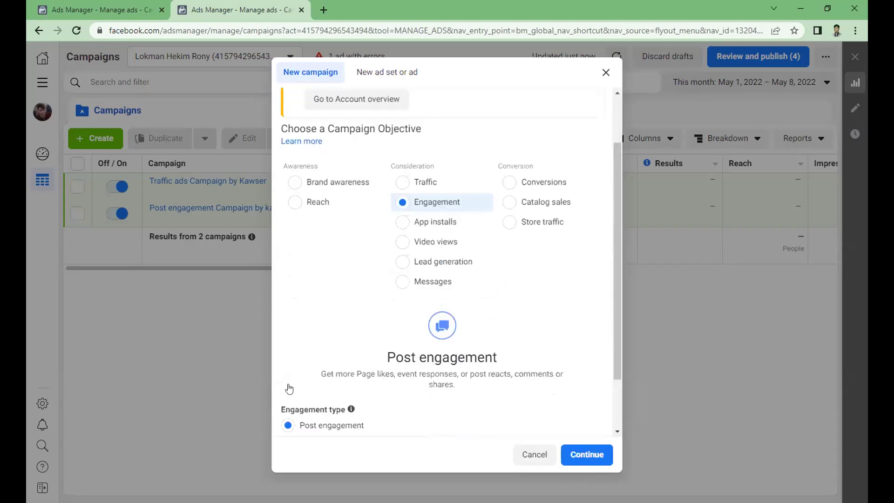
pyautogui.scroll(-1, 285, 378)
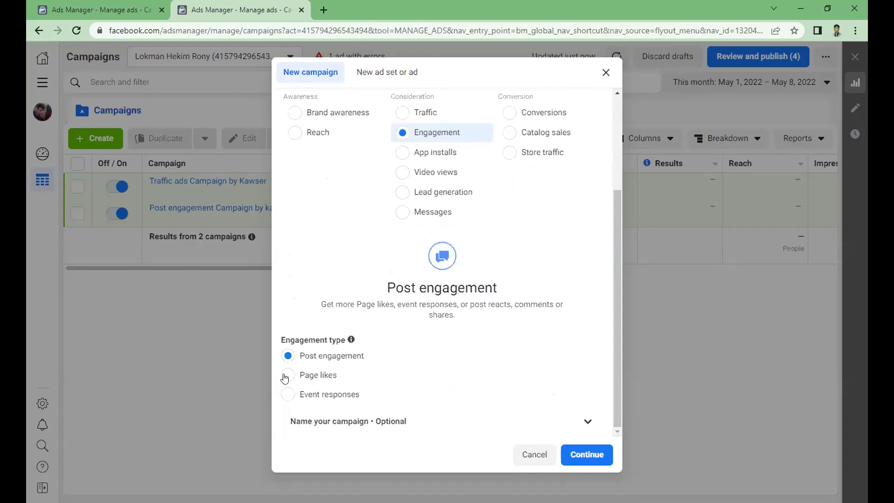
pyautogui.click(286, 375)
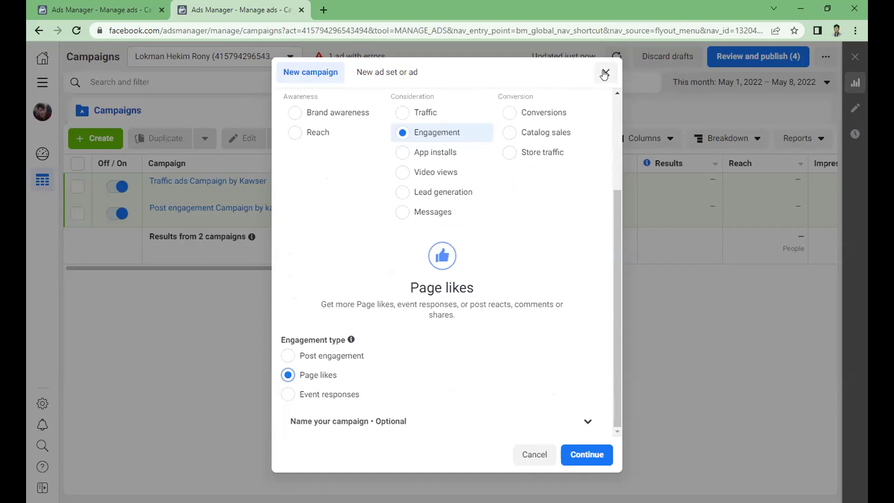
# Close the new campaign setup and change the daily campaign budget to $30.00.
pyautogui.press('Escape')
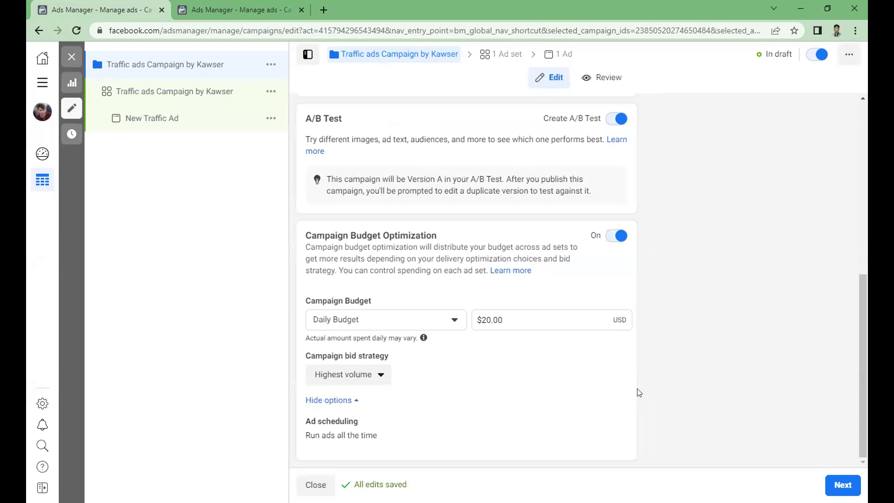
pyautogui.click(837, 486)
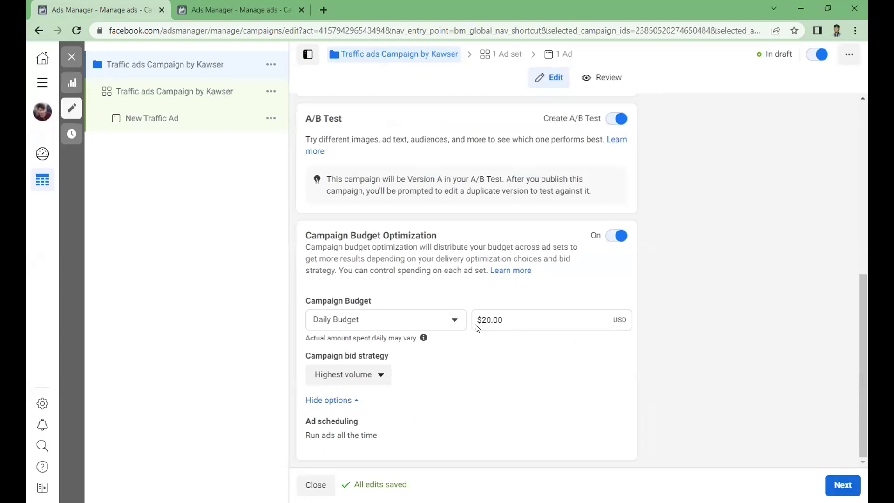
pyautogui.click(487, 319)
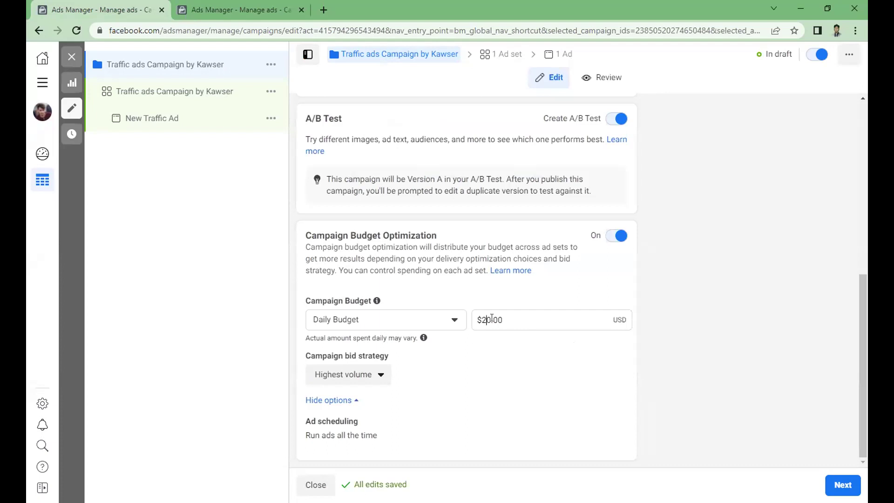
pyautogui.press('BackSpace')
pyautogui.write('5')
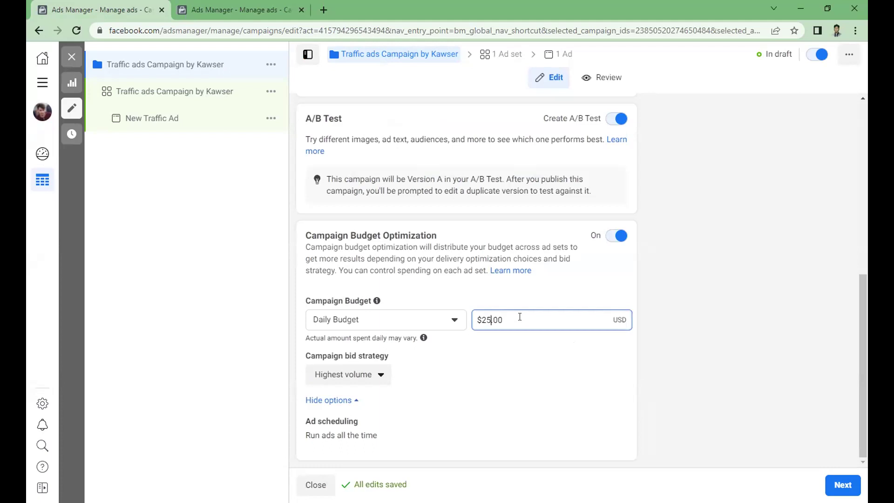
pyautogui.press('BackSpace')
pyautogui.press('BackSpace')
pyautogui.write('30')
# Save the campaign and continue to the ad set, with traffic going to Website.
pyautogui.click(841, 487)
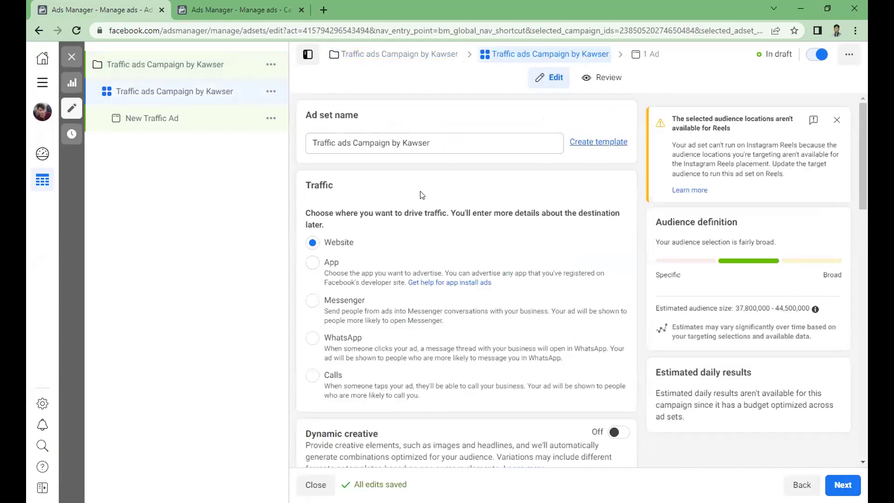
pyautogui.scroll(-1, 305, 203)
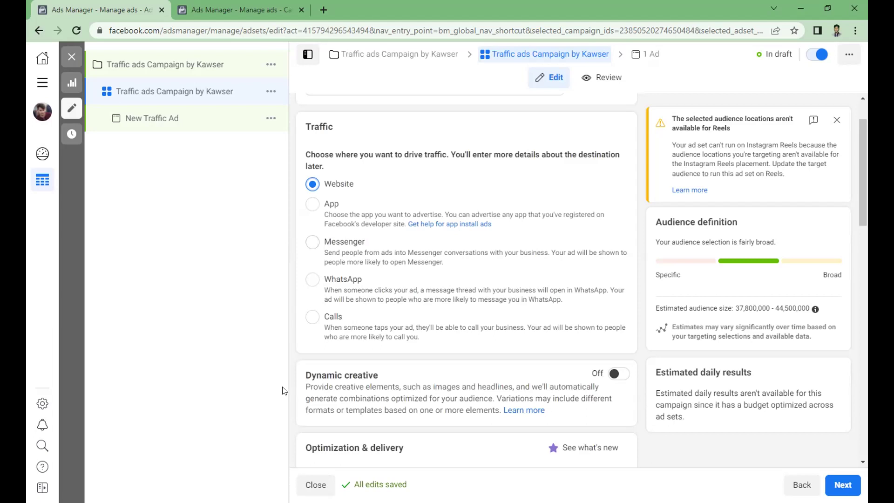
# Switch on Dynamic creative for the ad set and accept the explanation dialog.
pyautogui.click(614, 377)
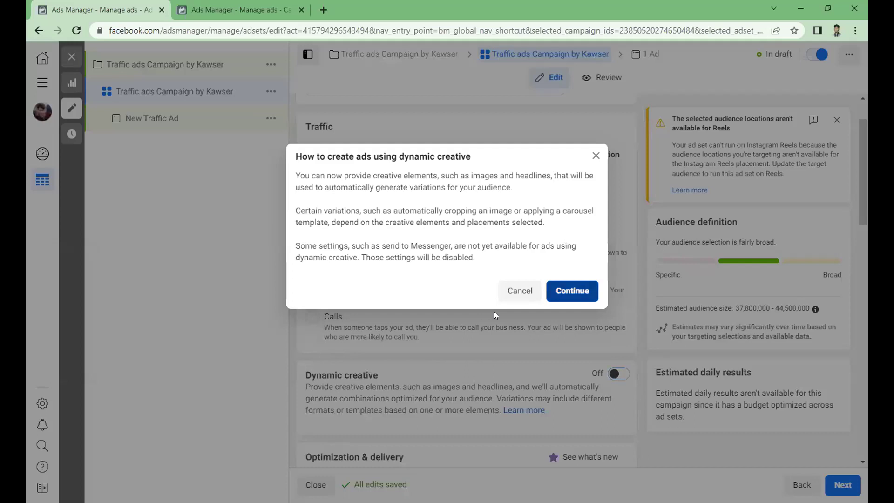
pyautogui.press('Return')
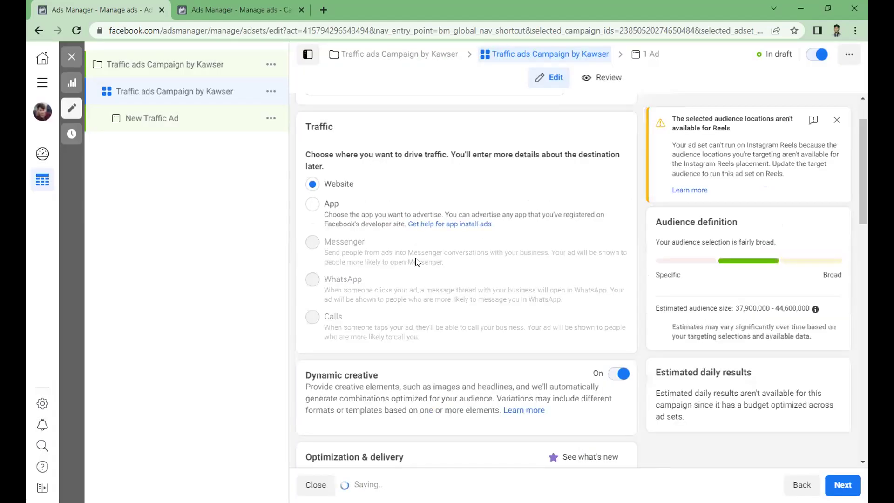
pyautogui.scroll(-5, 417, 259)
pyautogui.scroll(-1, 427, 248)
pyautogui.scroll(-1, 401, 201)
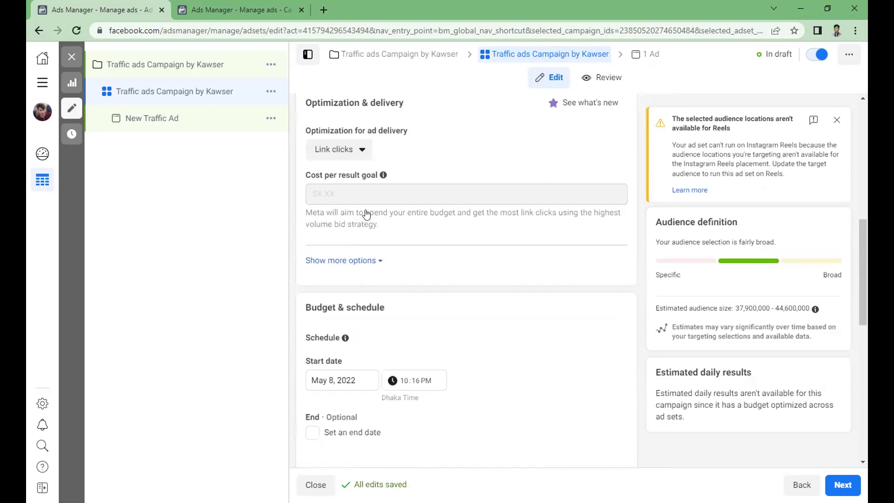
pyautogui.scroll(-1, 365, 209)
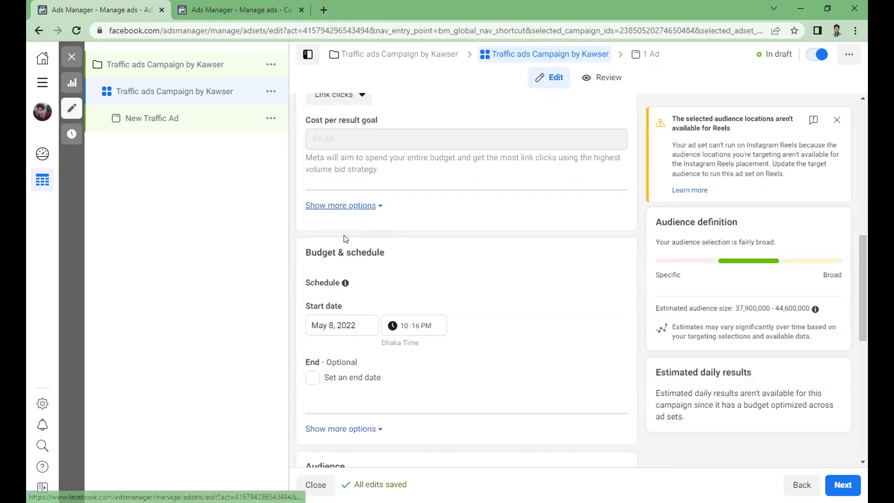
pyautogui.scroll(-2, 314, 262)
pyautogui.scroll(-1, 313, 262)
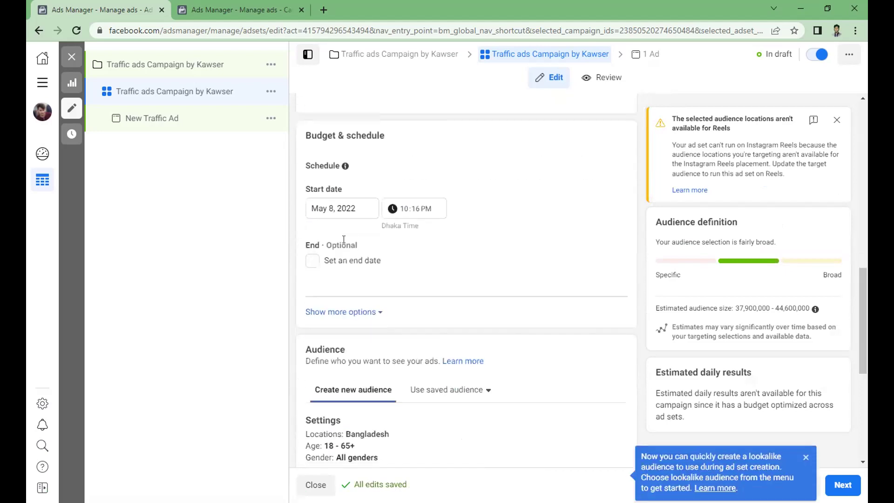
pyautogui.scroll(2, 386, 195)
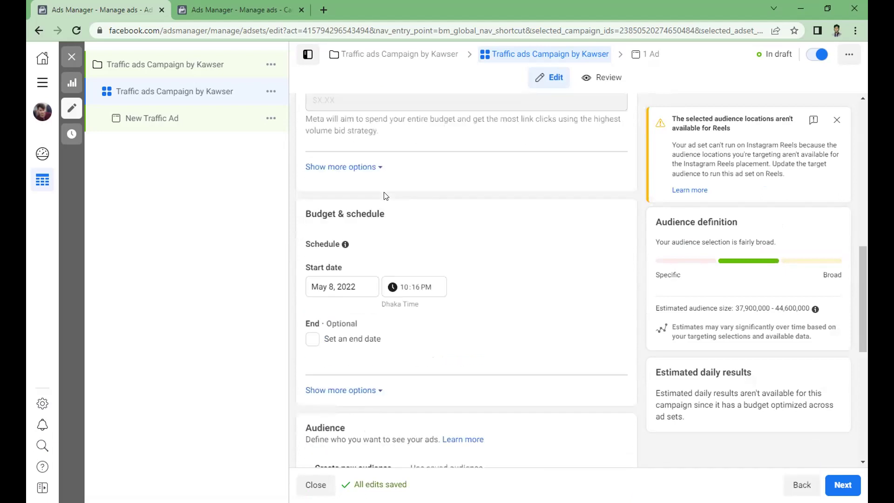
pyautogui.scroll(1, 445, 196)
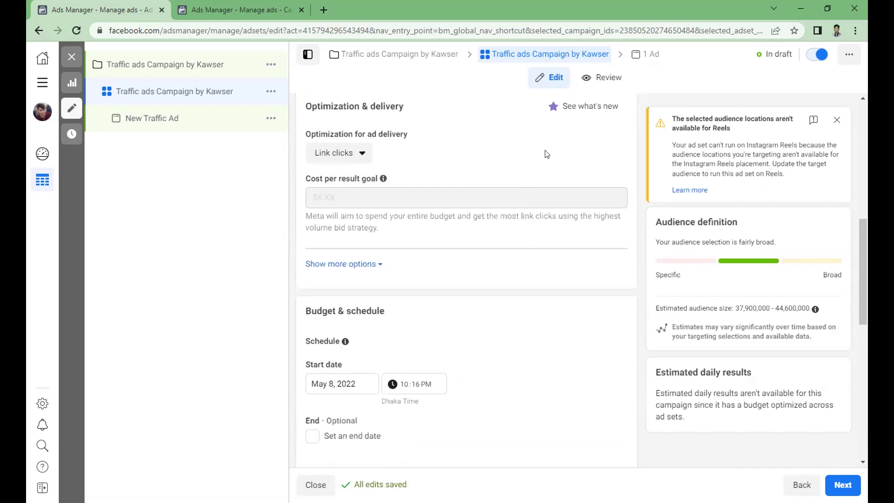
pyautogui.scroll(3, 558, 149)
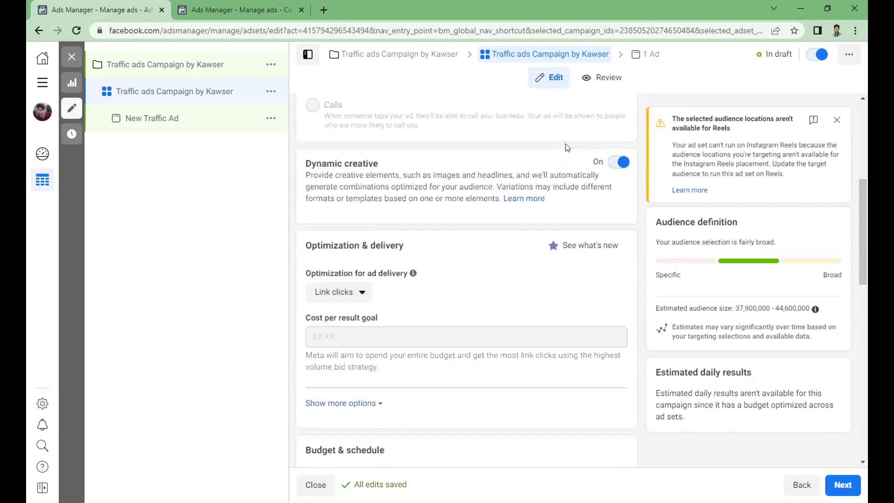
pyautogui.scroll(-1, 428, 217)
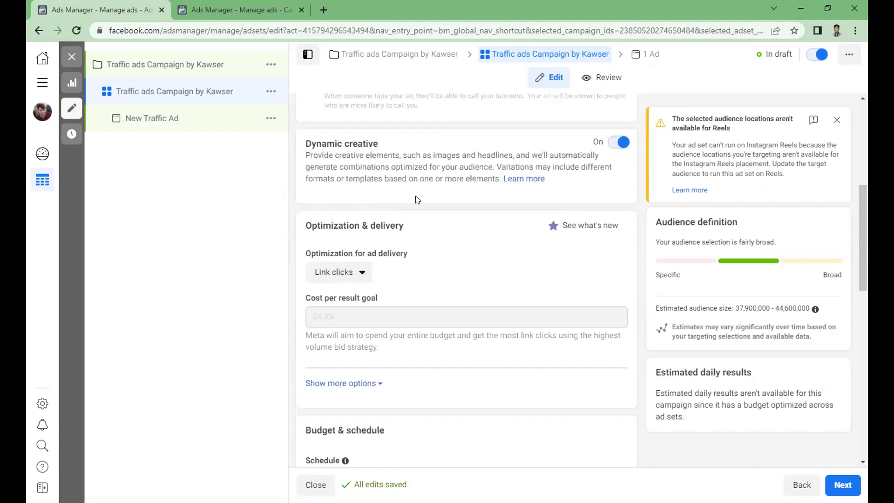
pyautogui.scroll(-1, 378, 218)
pyautogui.scroll(-1, 436, 211)
pyautogui.scroll(-1, 476, 209)
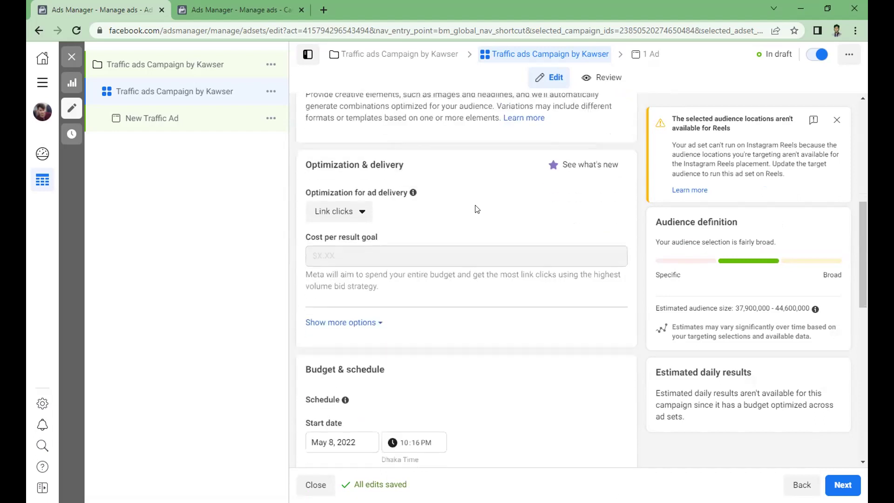
pyautogui.click(362, 212)
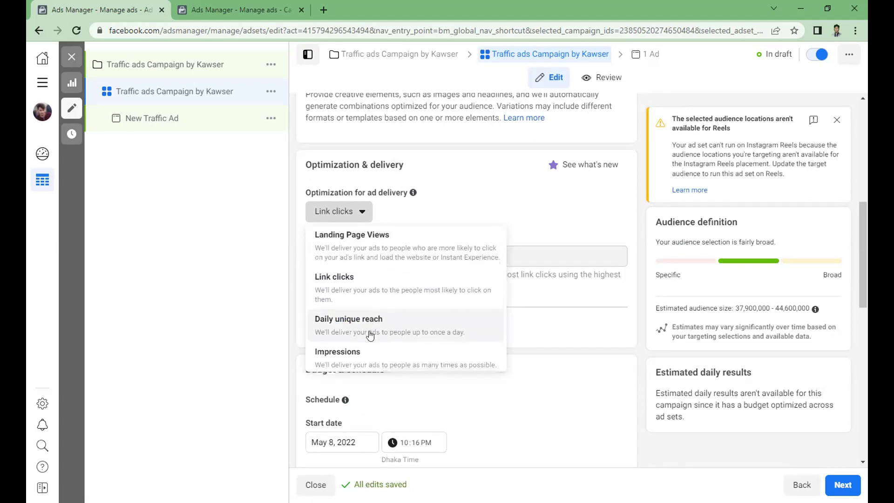
pyautogui.scroll(-1, 374, 351)
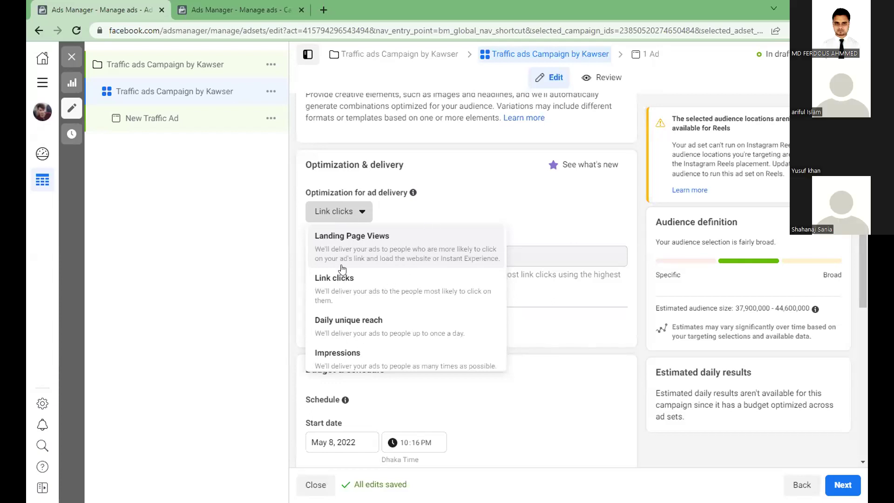
pyautogui.scroll(-1, 354, 260)
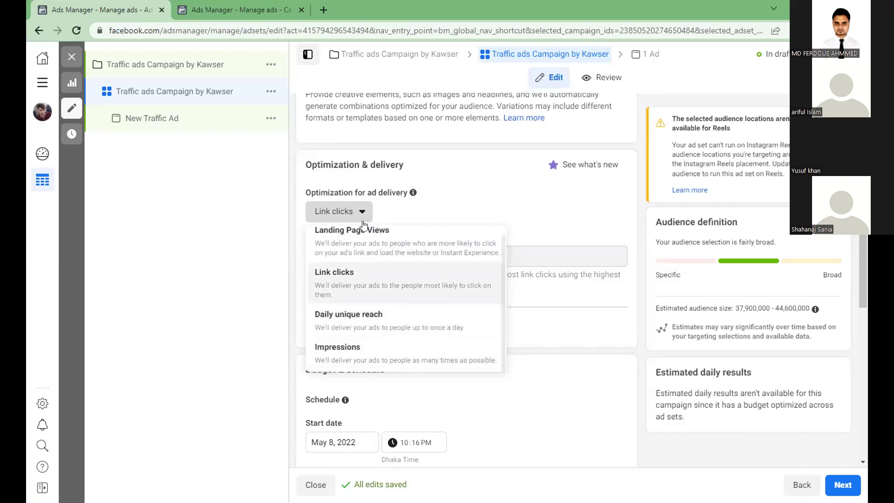
pyautogui.click(384, 271)
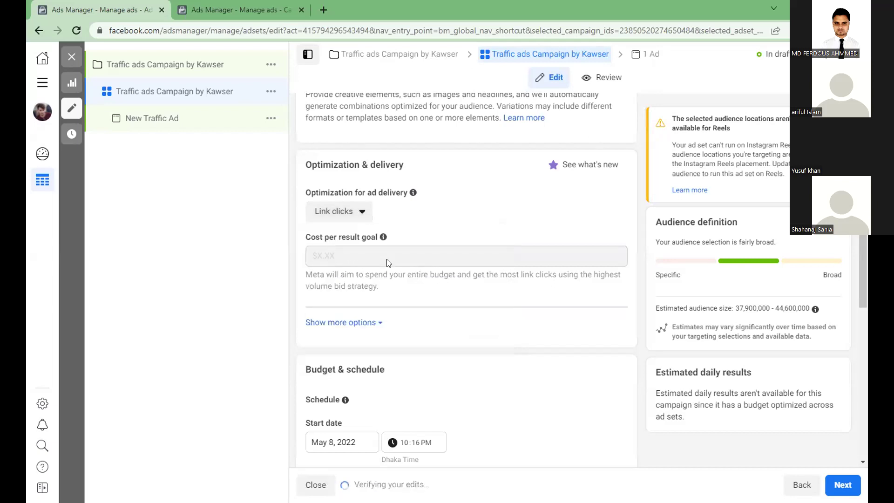
# Tick 'Set an end date' and set it to May 10, 2022, replacing the initial May 9.
pyautogui.scroll(-3, 386, 263)
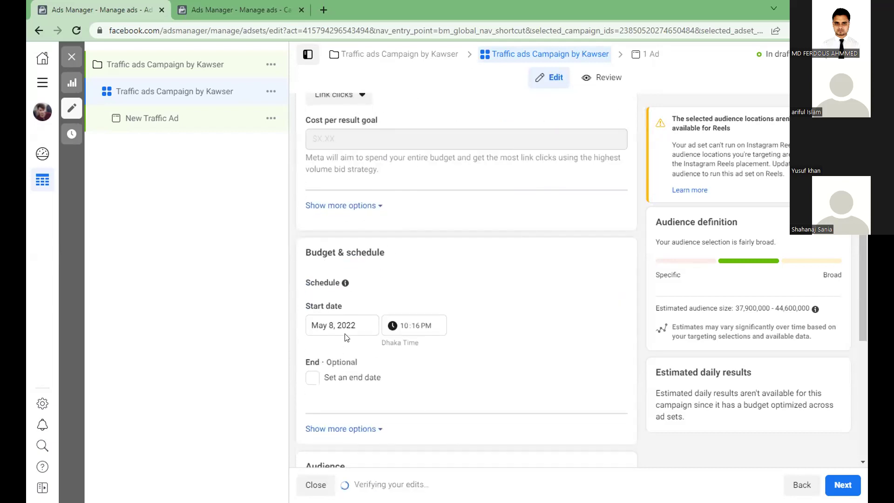
pyautogui.scroll(-1, 311, 266)
pyautogui.scroll(-1, 326, 274)
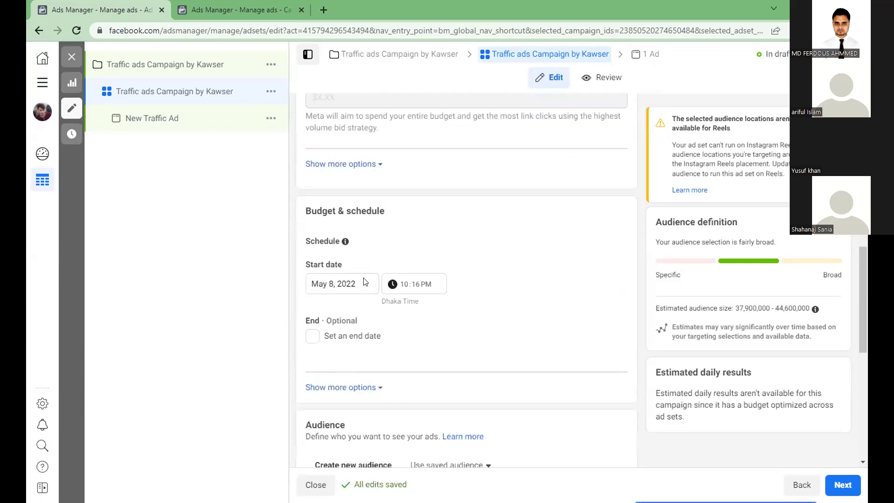
pyautogui.scroll(-1, 344, 282)
pyautogui.scroll(-1, 357, 289)
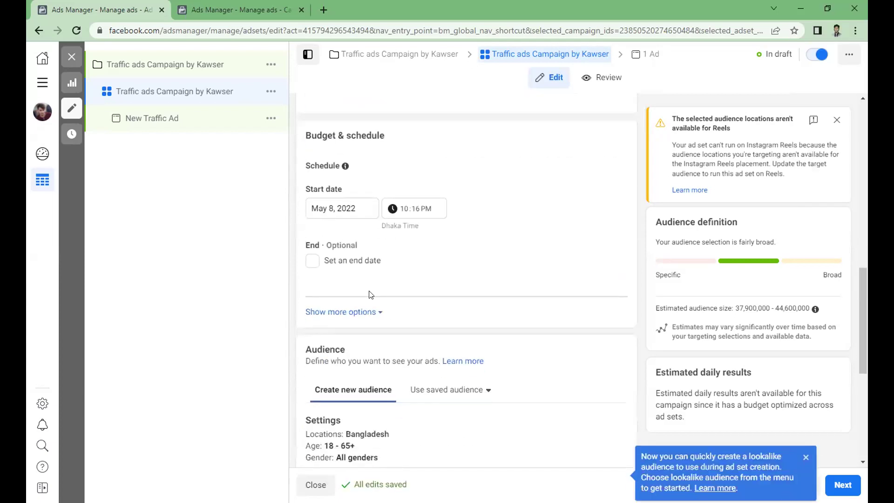
pyautogui.click(358, 261)
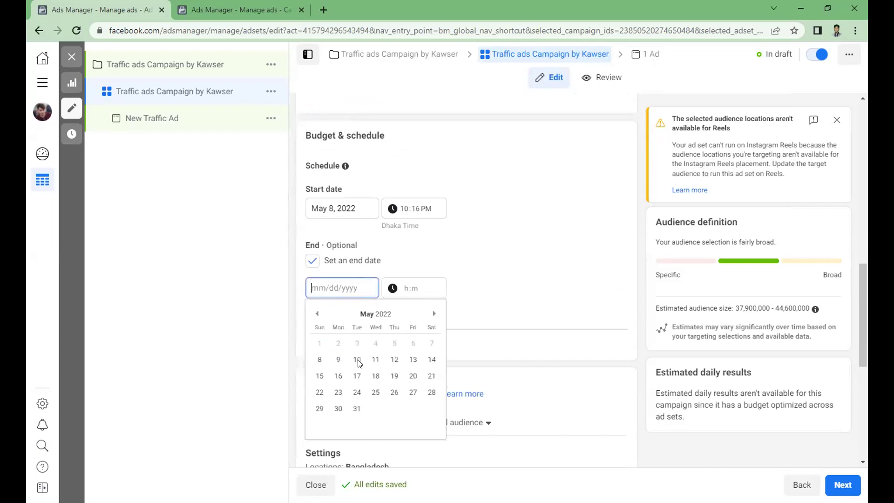
pyautogui.click(339, 360)
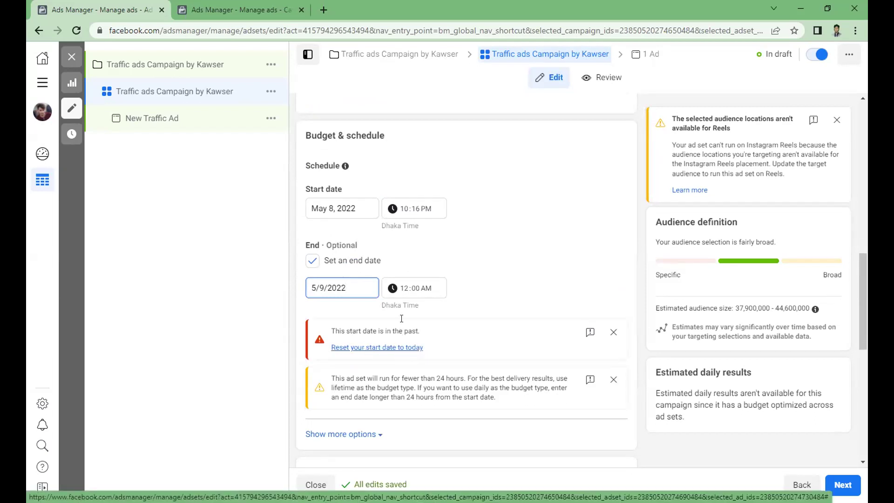
pyautogui.click(325, 288)
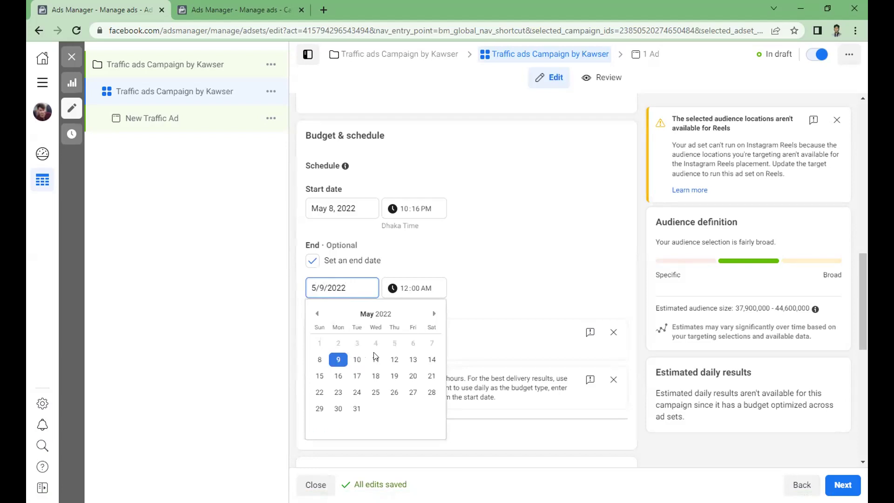
pyautogui.click(356, 359)
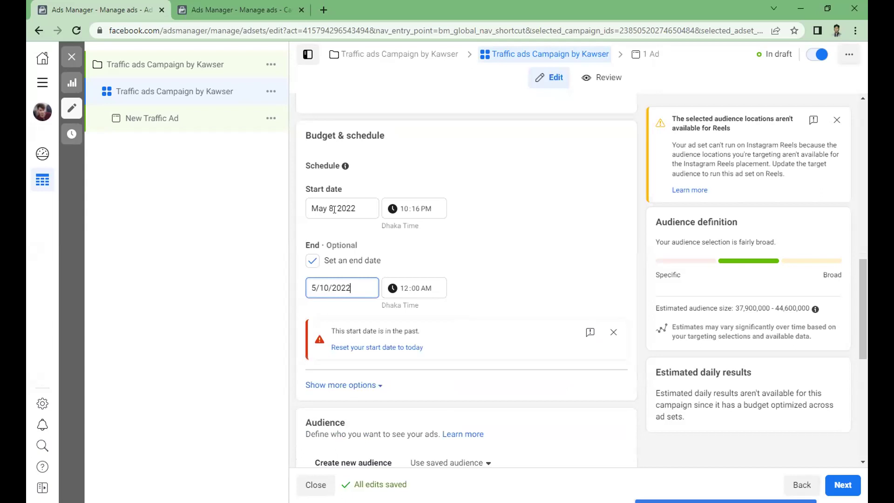
# Change the ad set's start date to May 9, 2022.
pyautogui.click(333, 210)
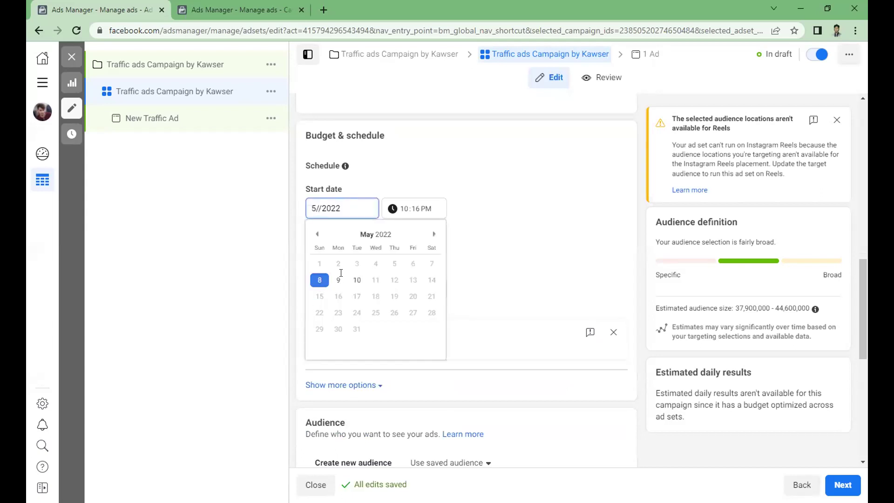
pyautogui.click(339, 280)
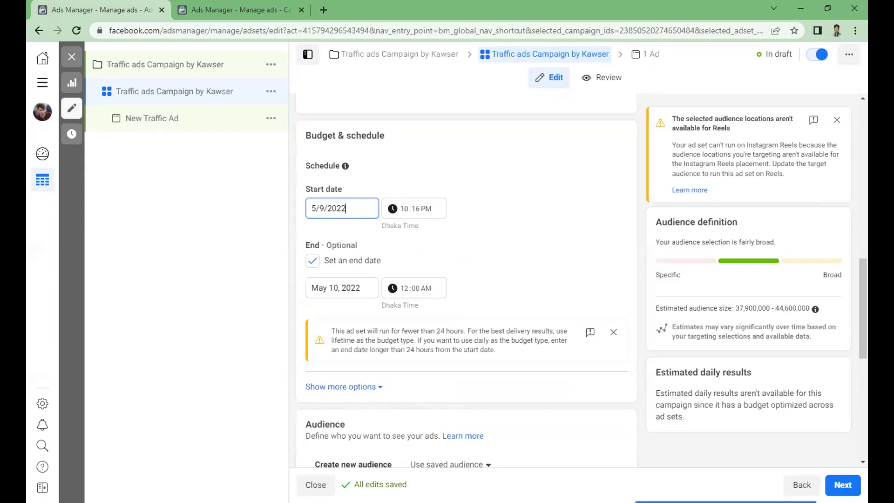
pyautogui.press('Tab')
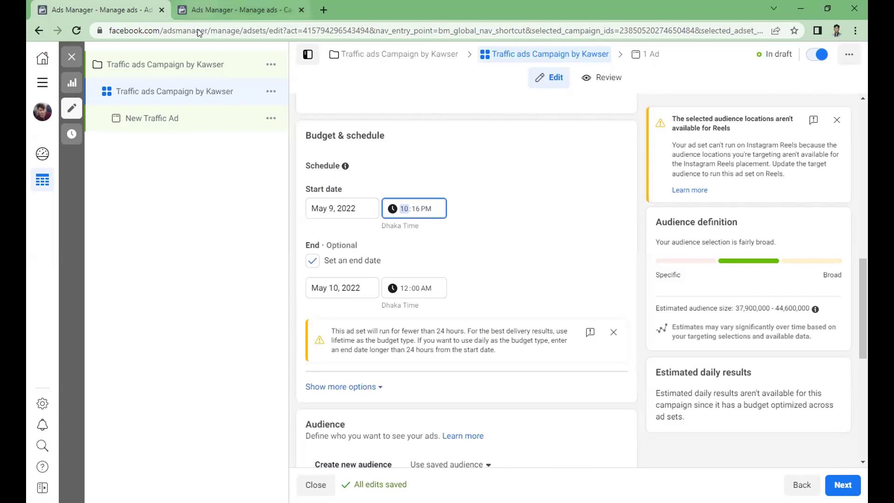
# Search Google for 'bd time to uk time' to check the Bangladesh–UK time difference.
pyautogui.hotkey('ctrl', 'Tab')
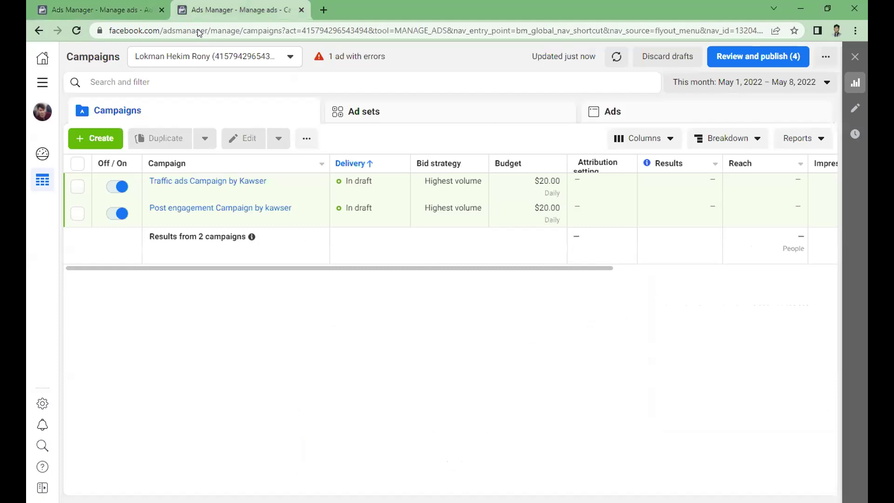
pyautogui.click(198, 31)
pyautogui.write('bd t')
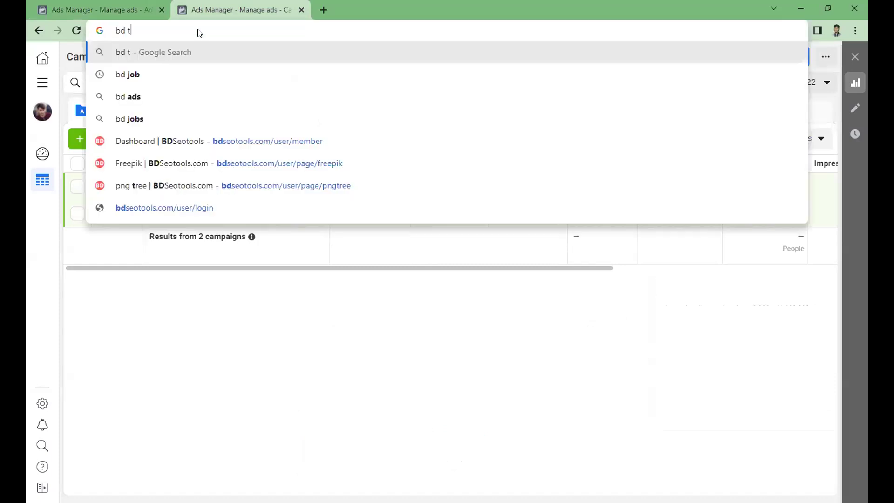
pyautogui.write('i')
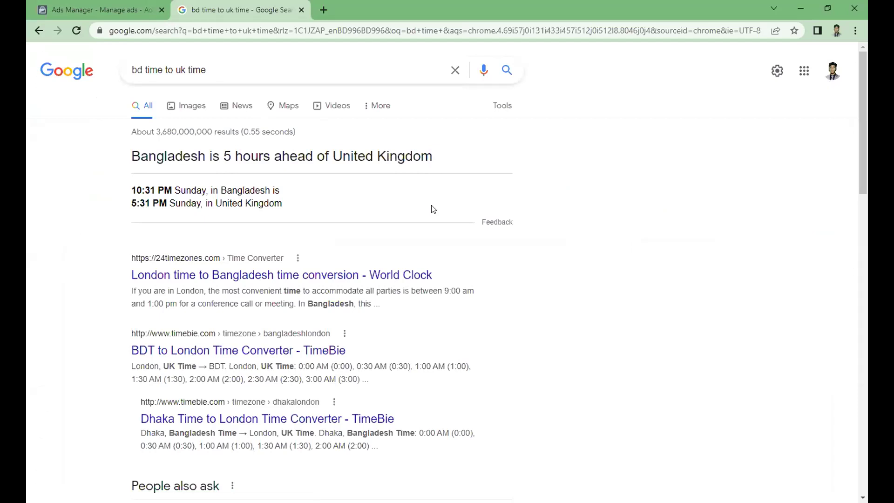
pyautogui.hotkey('ctrl', 'Tab')
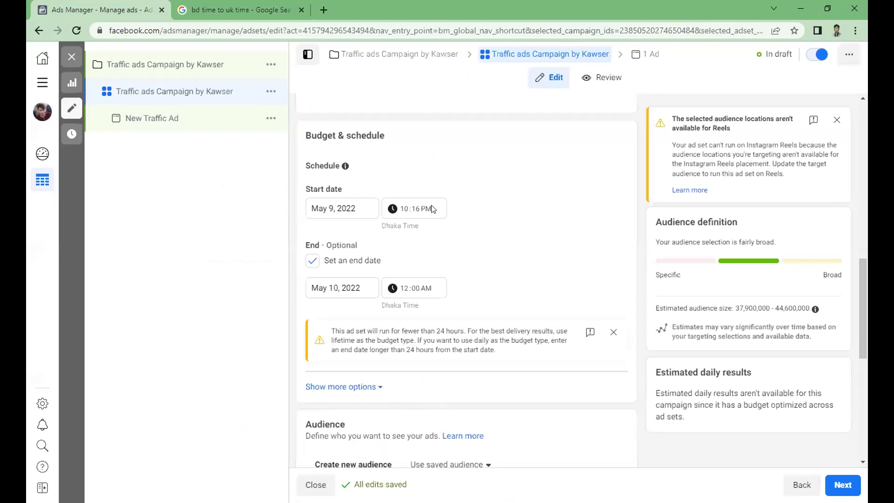
# Set the May 9 start time to 11:00 PM, keeping PM selected.
pyautogui.click(432, 209)
pyautogui.write('1')
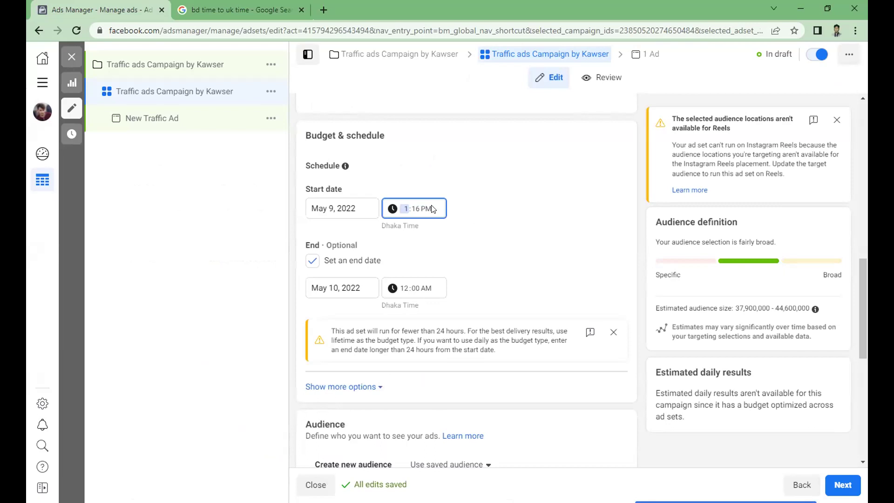
pyautogui.write('1')
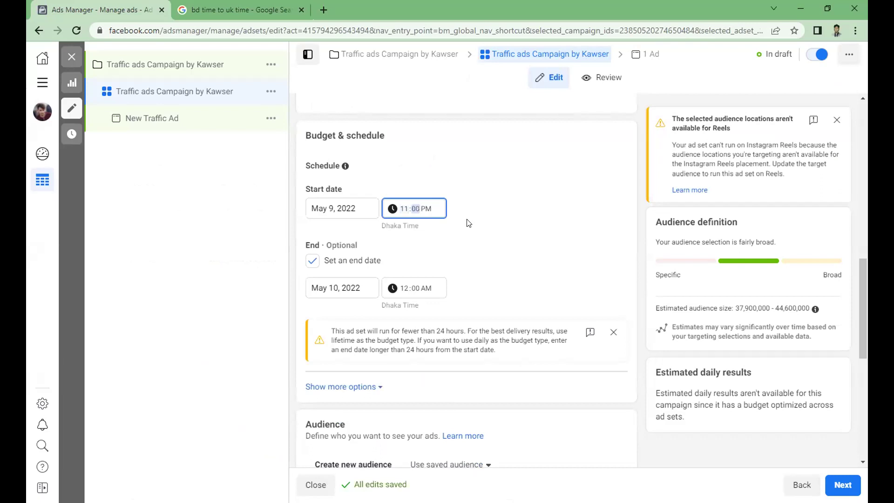
pyautogui.click(425, 210)
# Change the end time's hour to 6, giving 6:00 AM on May 10, 2022.
pyautogui.click(405, 289)
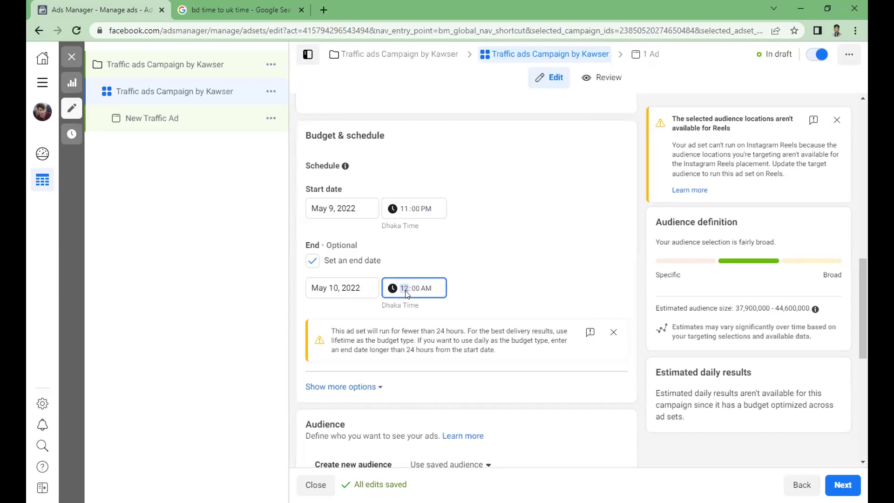
pyautogui.write('6')
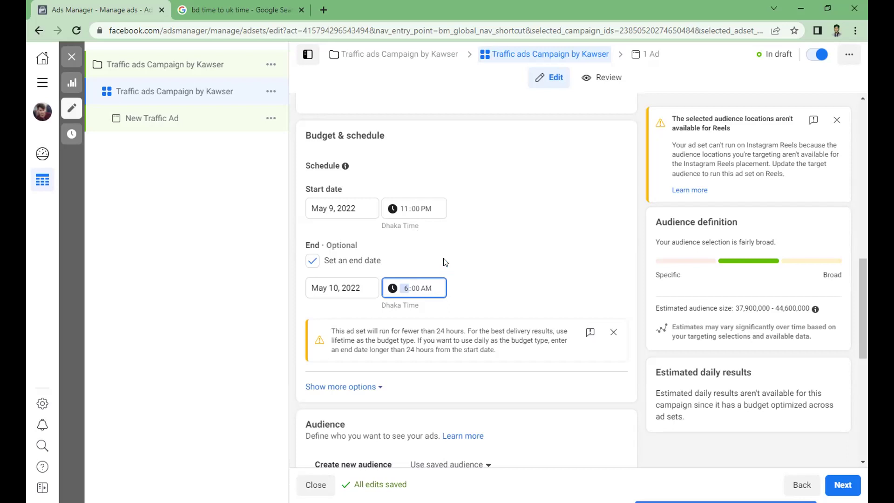
pyautogui.click(489, 286)
# In the audience settings, search 'uk' and add Uk Tau, Hong Kong next to Bangladesh.
pyautogui.scroll(-1, 490, 281)
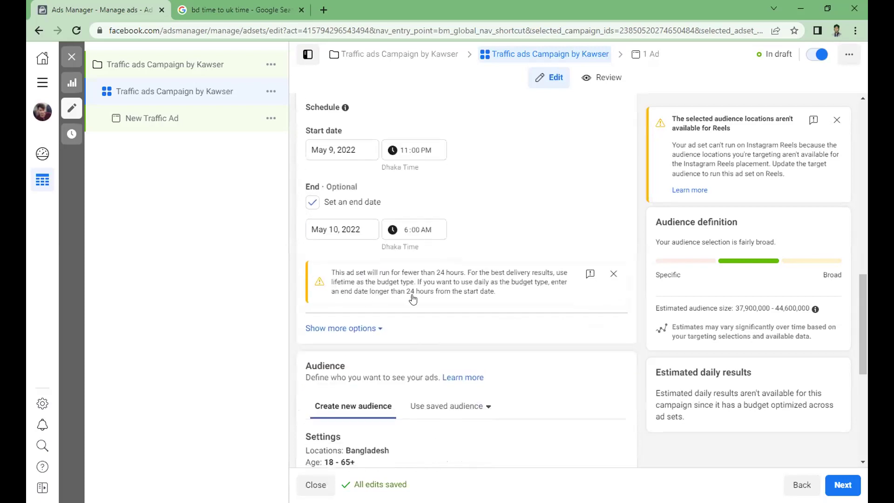
pyautogui.scroll(-2, 484, 256)
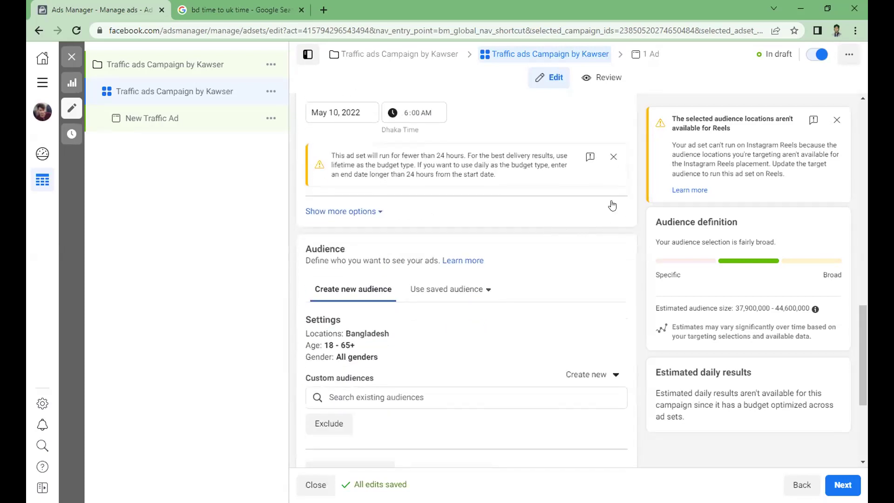
pyautogui.scroll(-2, 585, 219)
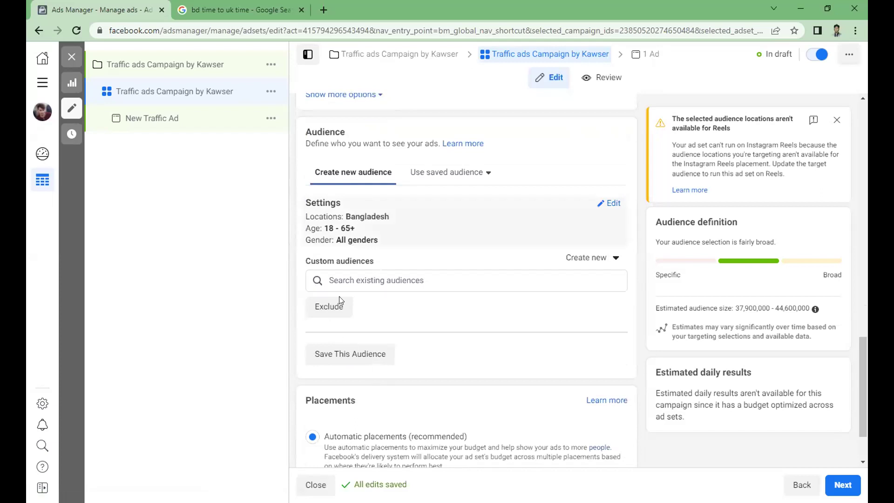
pyautogui.click(434, 278)
pyautogui.click(591, 266)
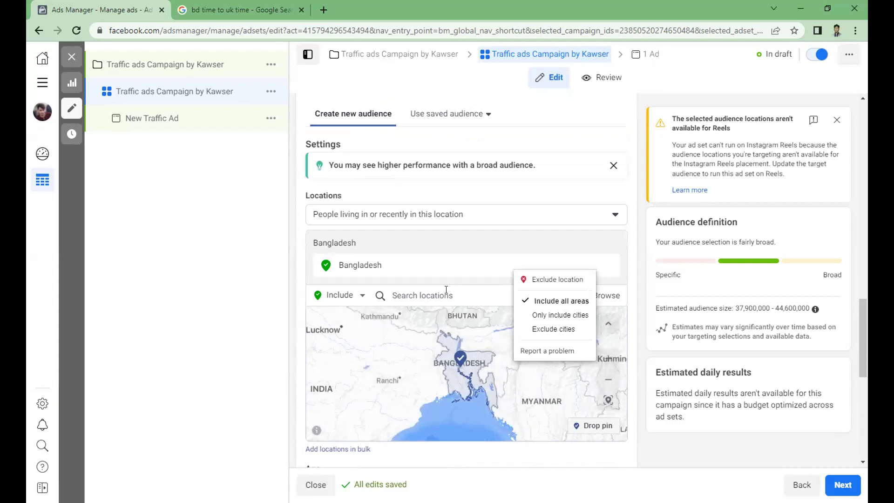
pyautogui.click(446, 289)
pyautogui.write('uk')
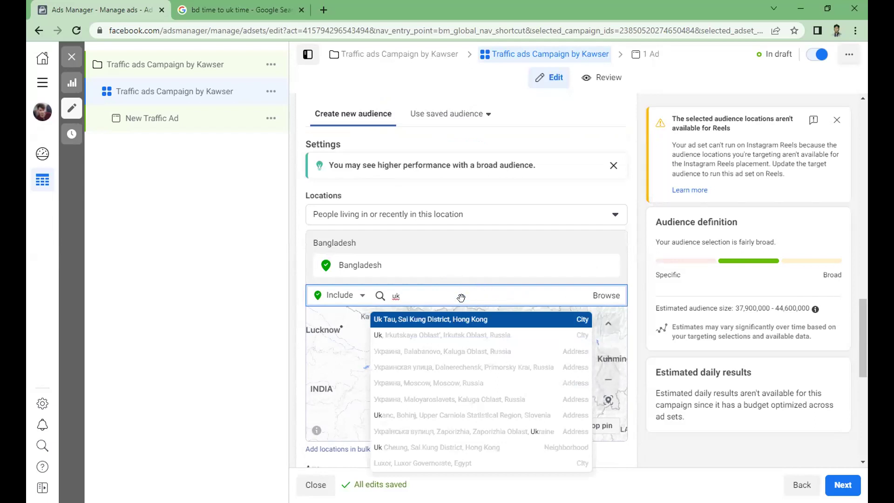
pyautogui.press('Return')
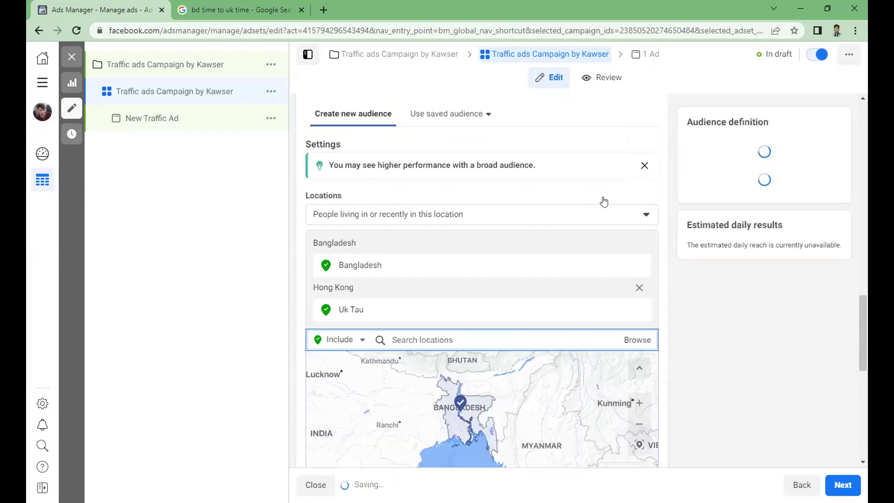
pyautogui.scroll(-1, 549, 196)
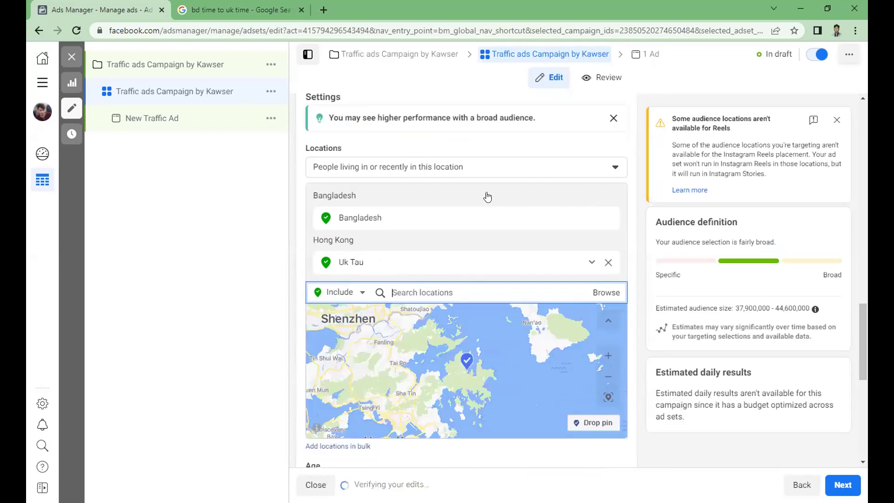
pyautogui.scroll(-2, 350, 211)
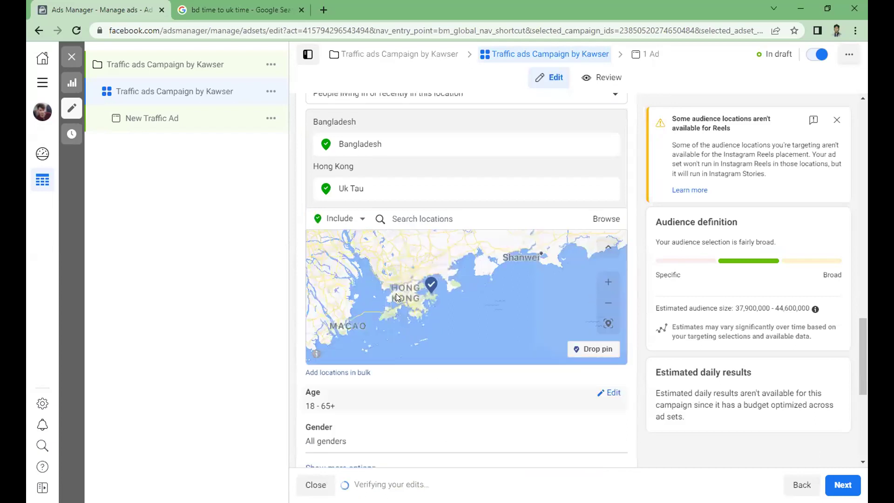
pyautogui.scroll(-3, 396, 296)
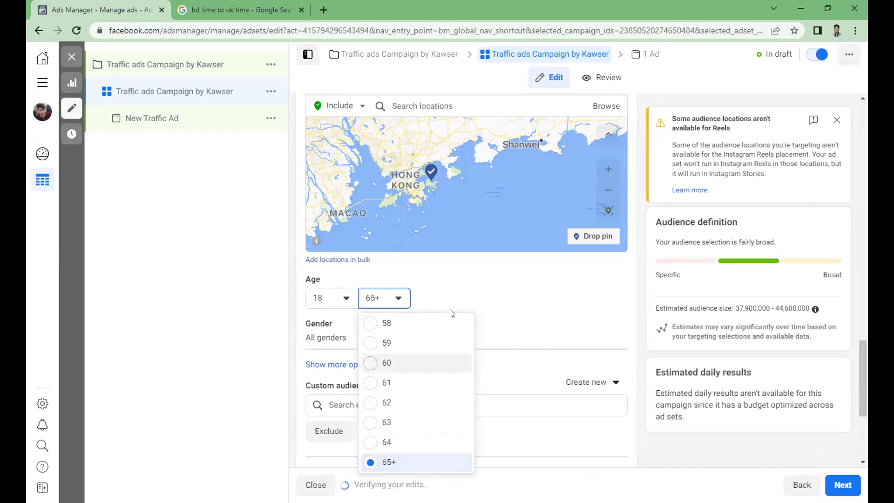
# Set the audience's maximum age to 60.
pyautogui.press('Return')
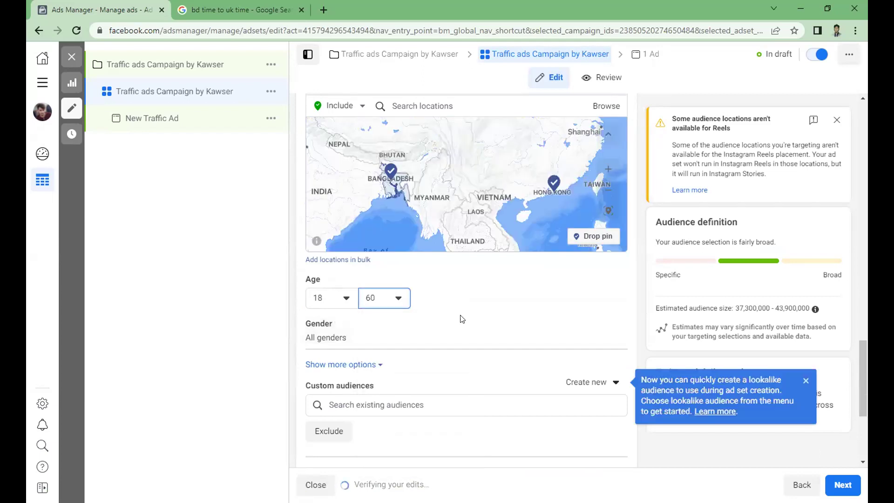
pyautogui.scroll(1, 458, 313)
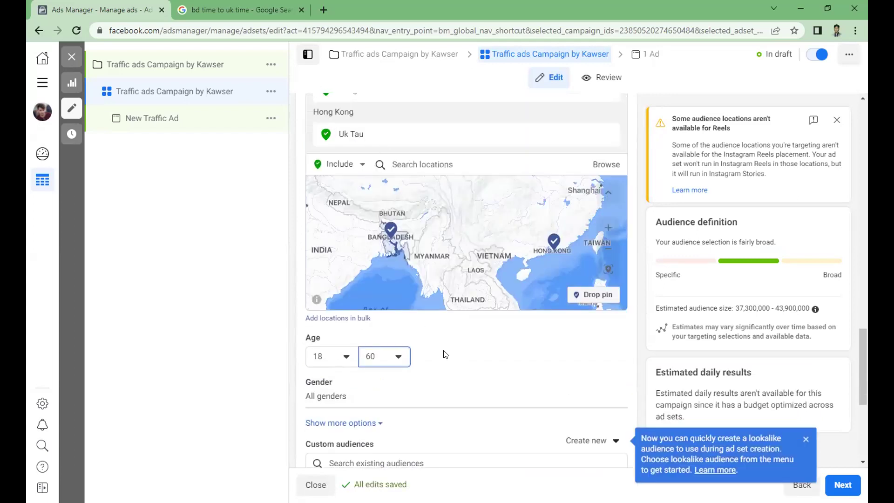
pyautogui.scroll(-2, 376, 285)
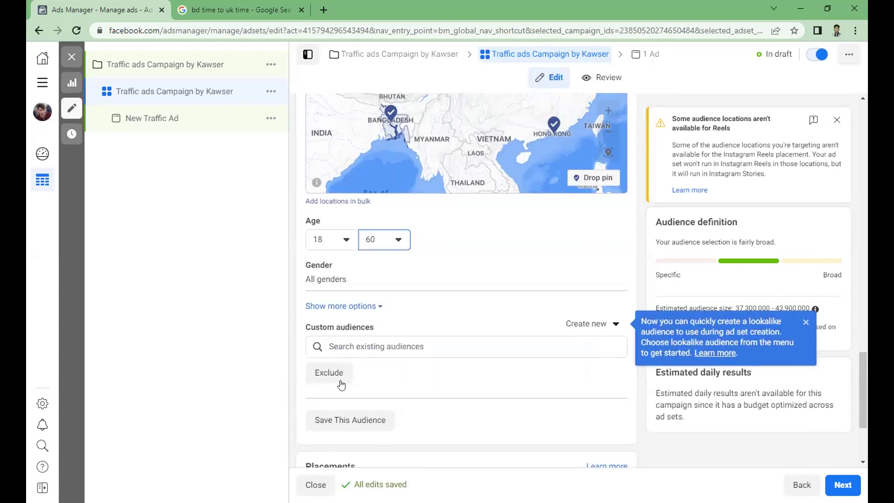
# Check the Custom audiences list and Create new options, closing both unchanged.
pyautogui.click(597, 346)
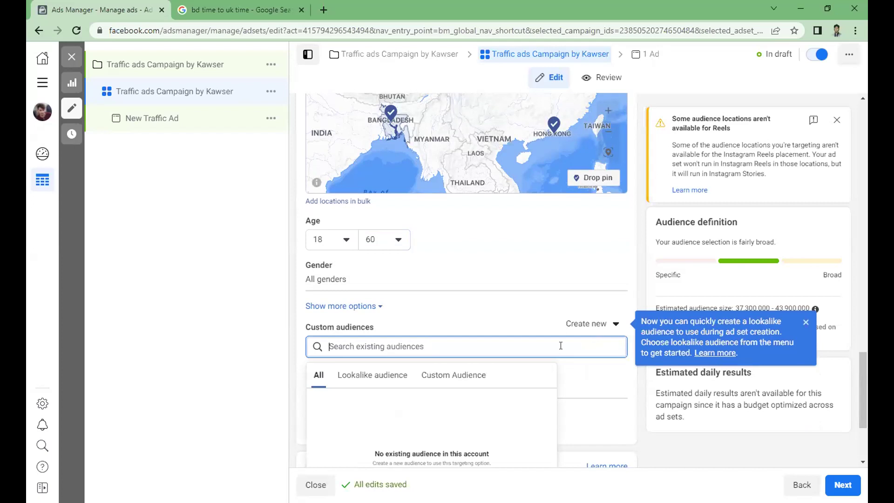
pyautogui.click(451, 332)
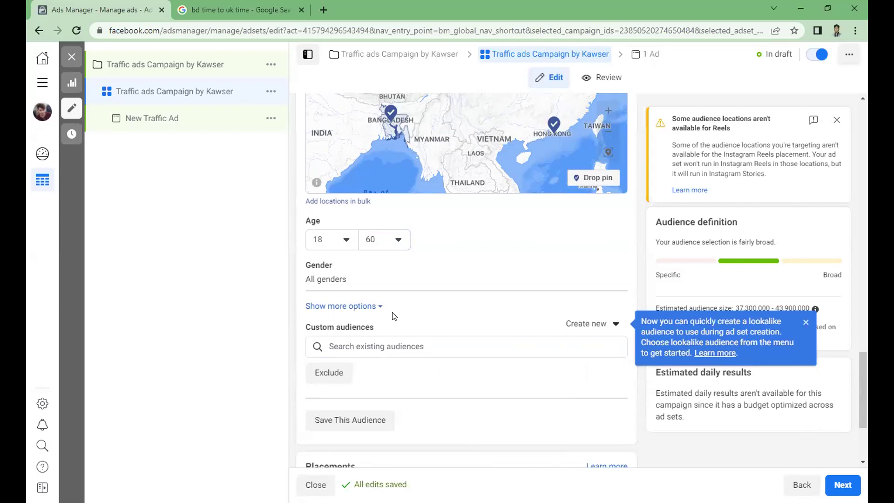
pyautogui.scroll(-1, 617, 267)
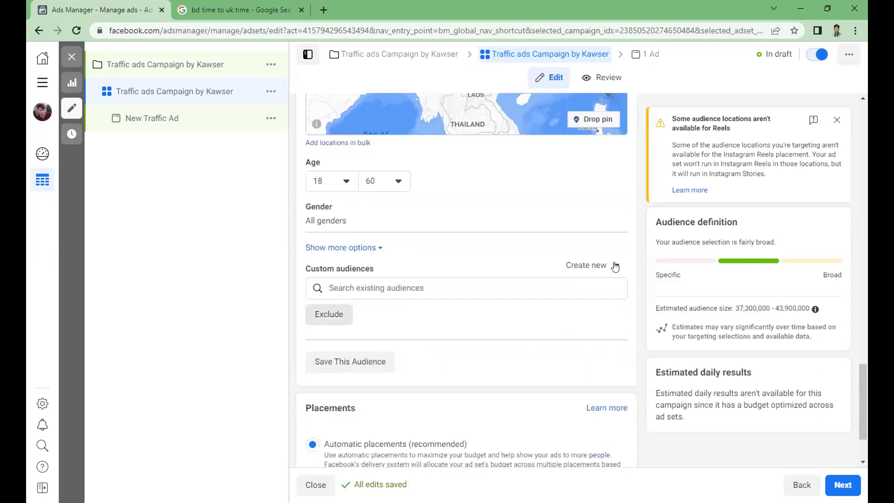
pyautogui.click(615, 267)
pyautogui.click(615, 266)
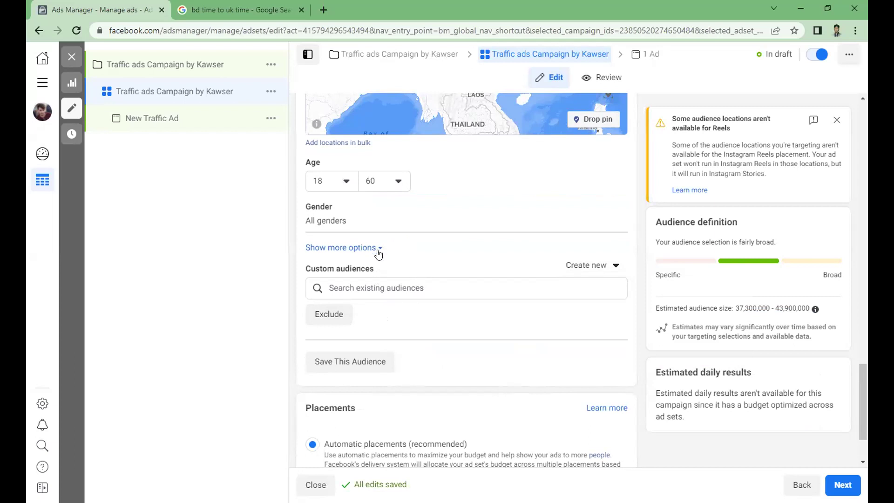
# Under more targeting options, search 'eng' and add English (UK) as the audience language.
pyautogui.click(378, 248)
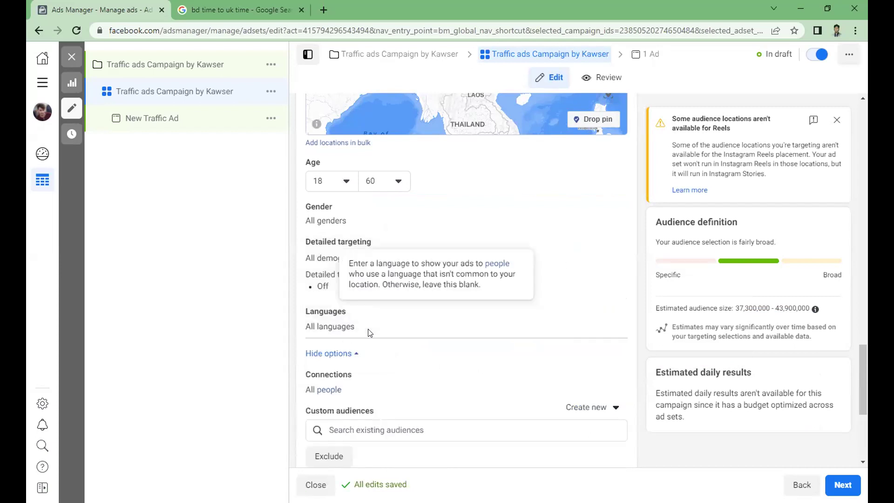
pyautogui.scroll(-3, 351, 311)
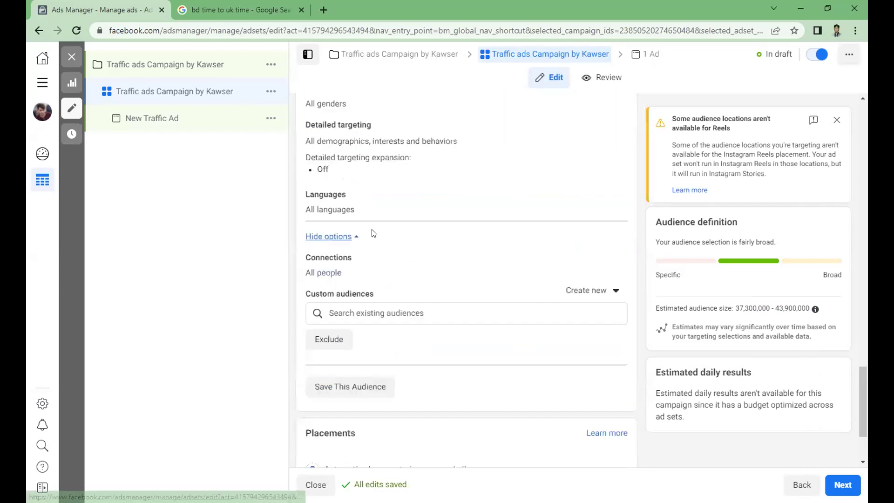
pyautogui.click(609, 196)
pyautogui.click(407, 208)
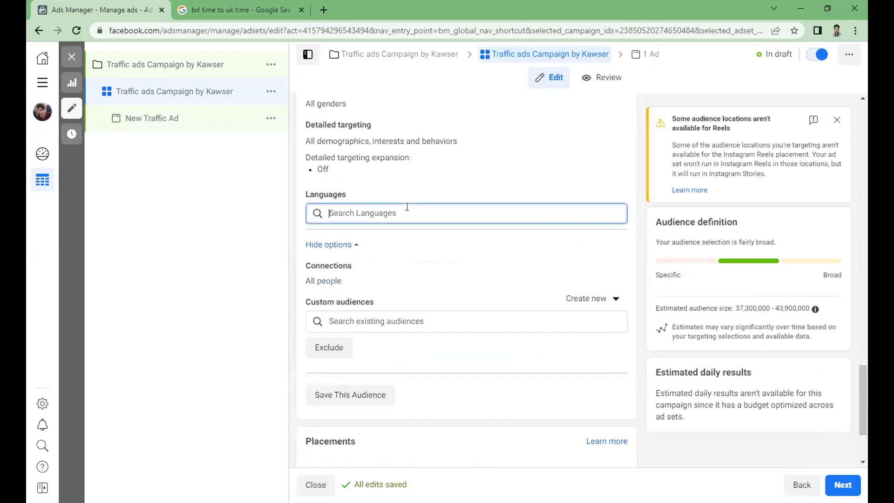
pyautogui.write('e')
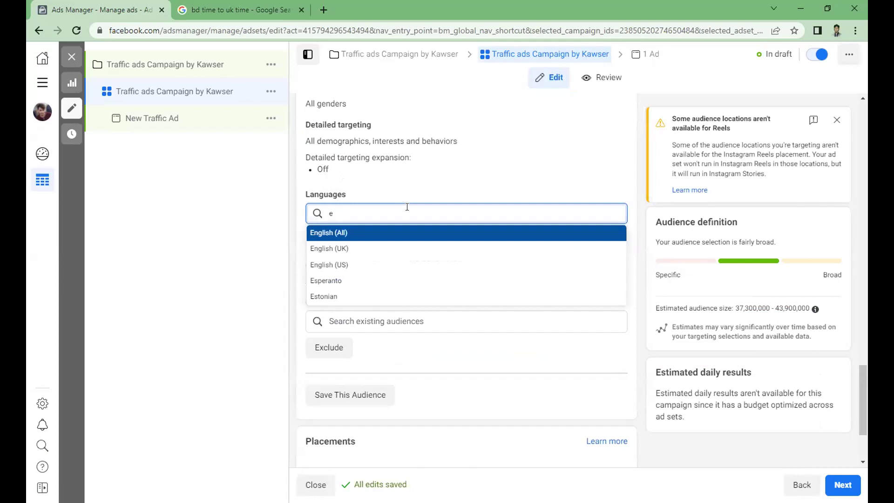
pyautogui.write('ng')
pyautogui.press('Down')
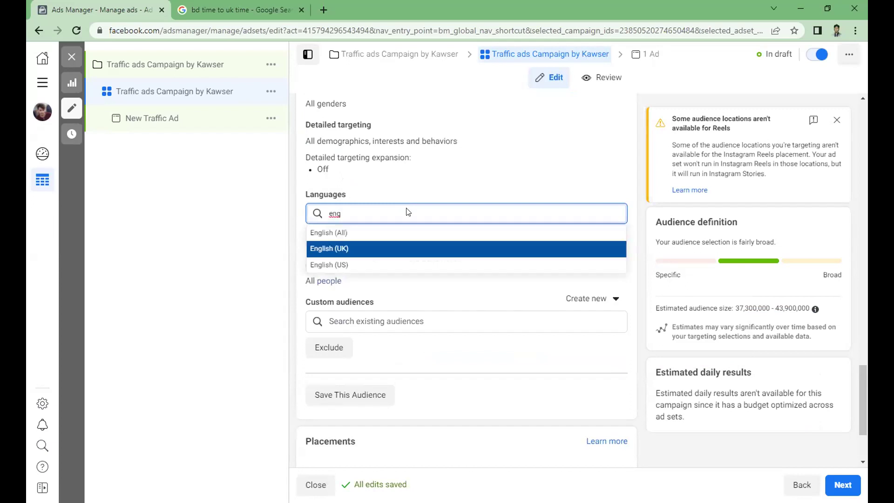
pyautogui.press('Return')
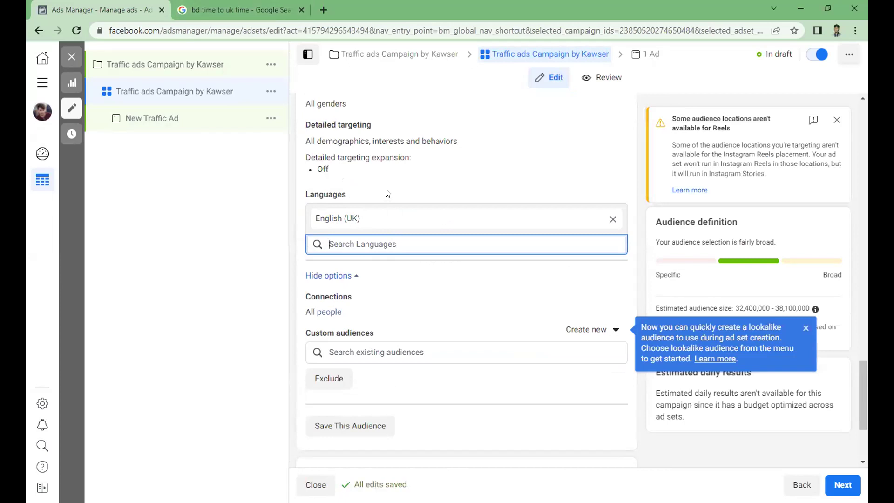
pyautogui.scroll(5, 386, 193)
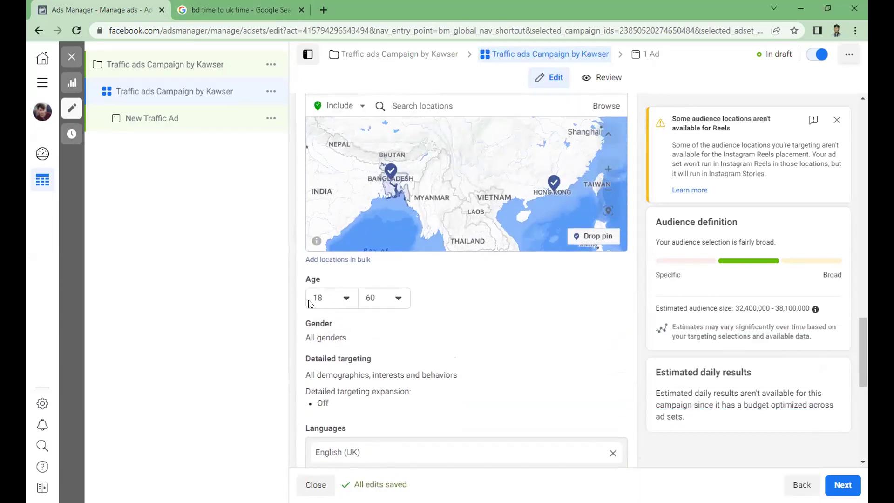
pyautogui.scroll(-3, 429, 259)
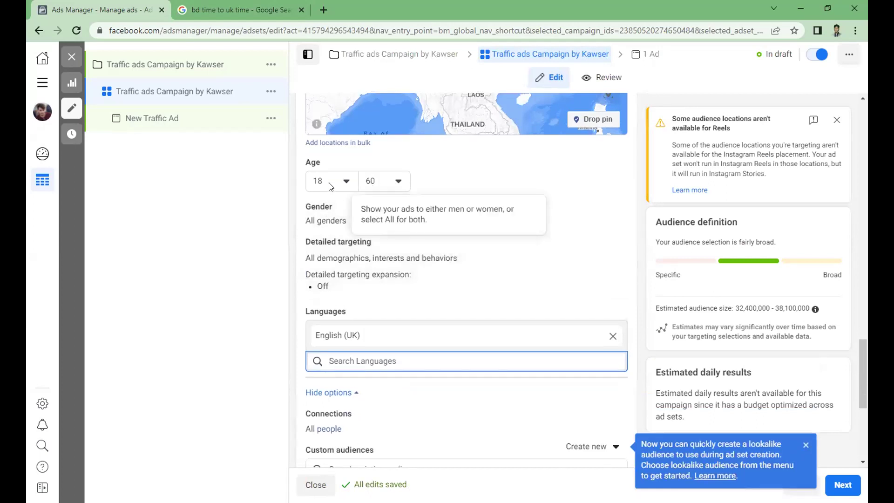
# Raise the maximum audience age from 60 to 65+, then review the ad set settings.
pyautogui.click(398, 182)
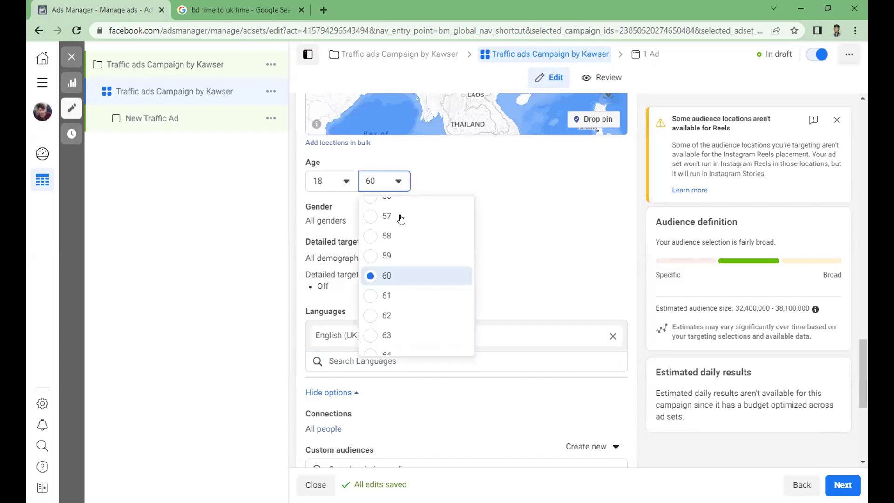
pyautogui.scroll(2, 395, 247)
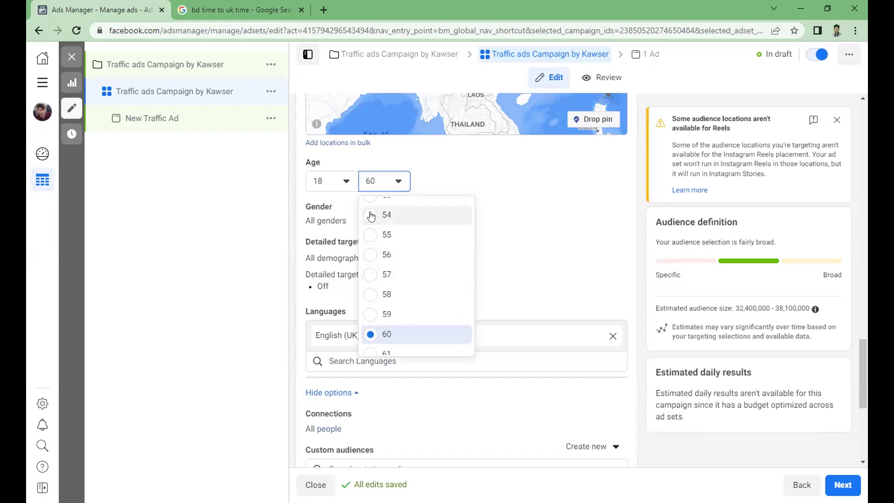
pyautogui.scroll(-1, 404, 304)
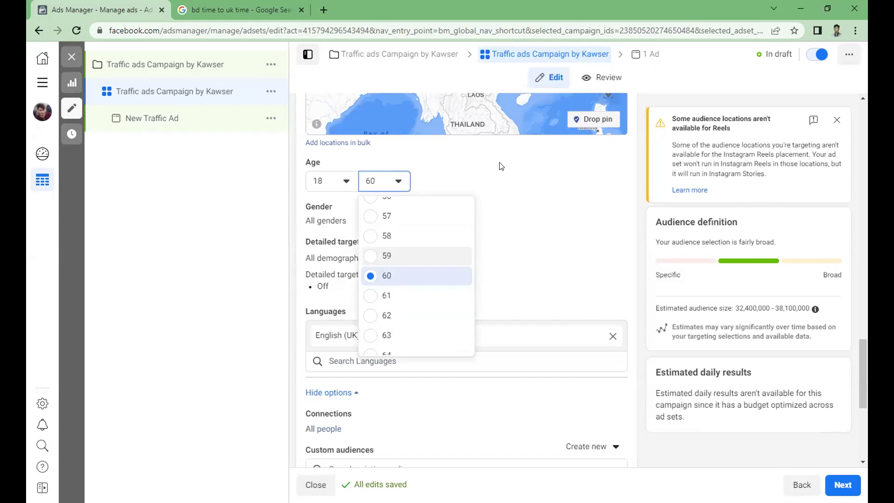
pyautogui.click(520, 193)
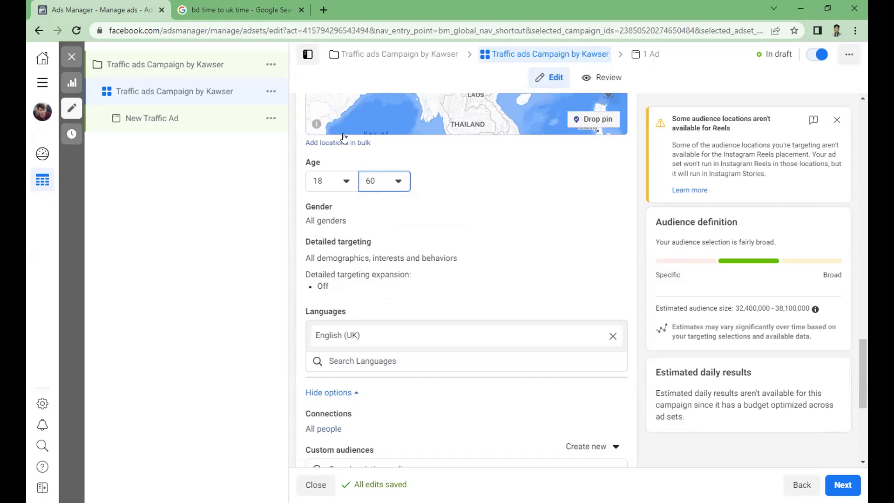
pyautogui.scroll(2, 344, 139)
pyautogui.scroll(2, 419, 187)
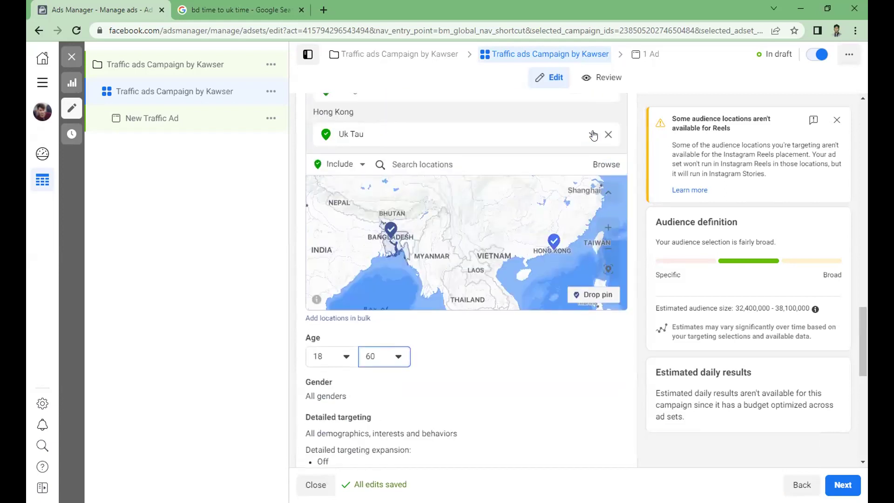
pyautogui.scroll(-3, 403, 238)
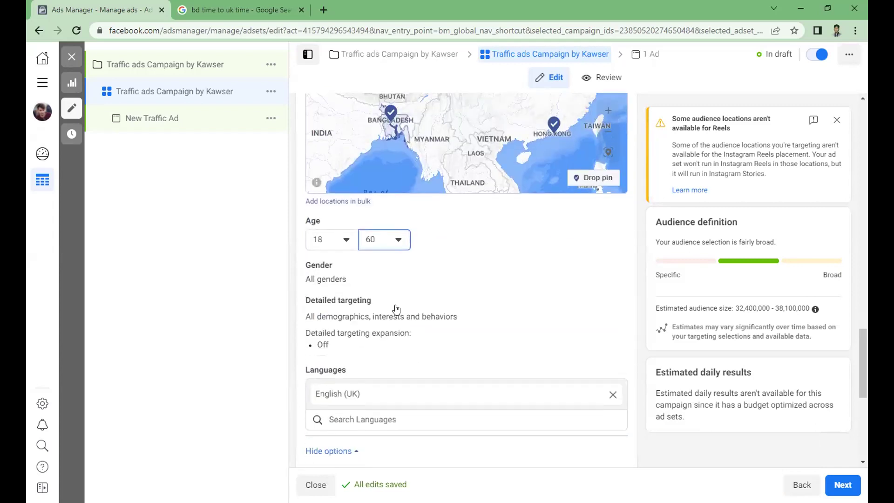
pyautogui.press('space')
pyautogui.scroll(-1, 389, 398)
pyautogui.click(370, 404)
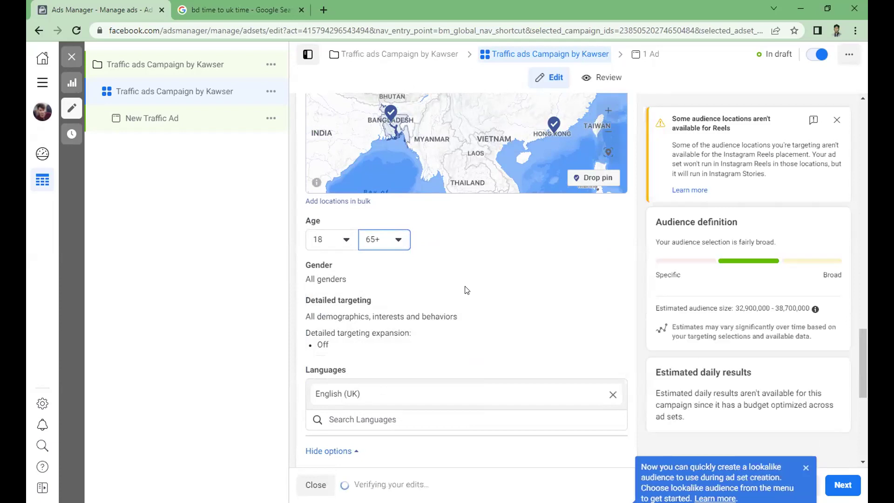
pyautogui.scroll(-1, 479, 293)
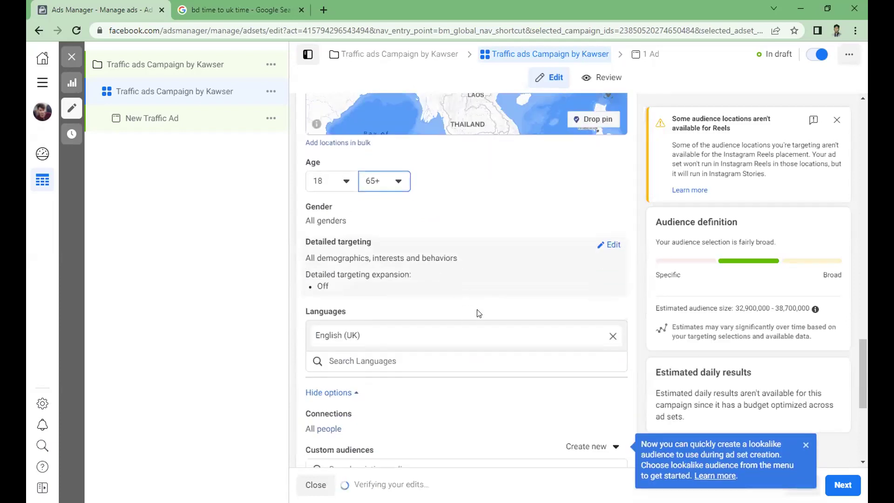
pyautogui.scroll(-1, 484, 307)
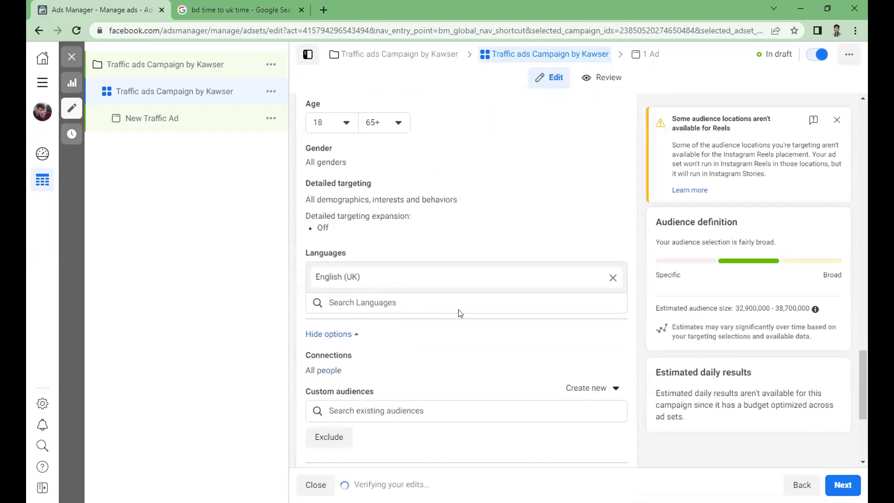
pyautogui.scroll(-2, 514, 314)
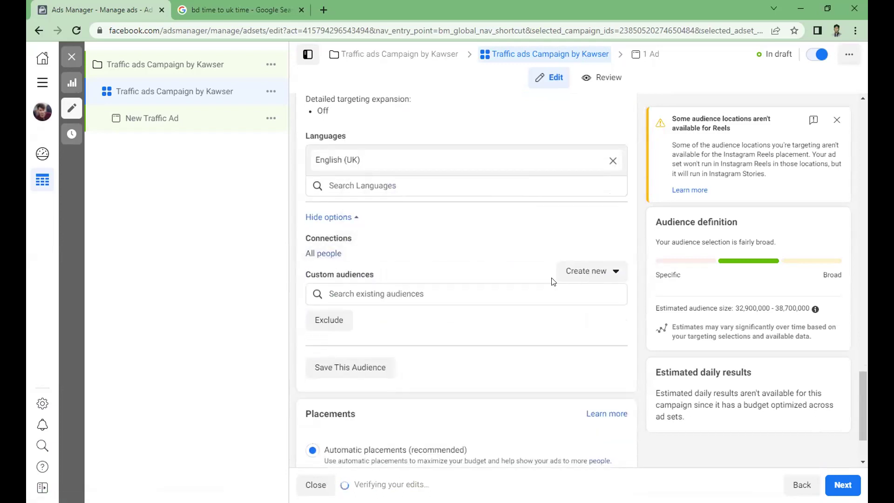
pyautogui.scroll(-1, 416, 298)
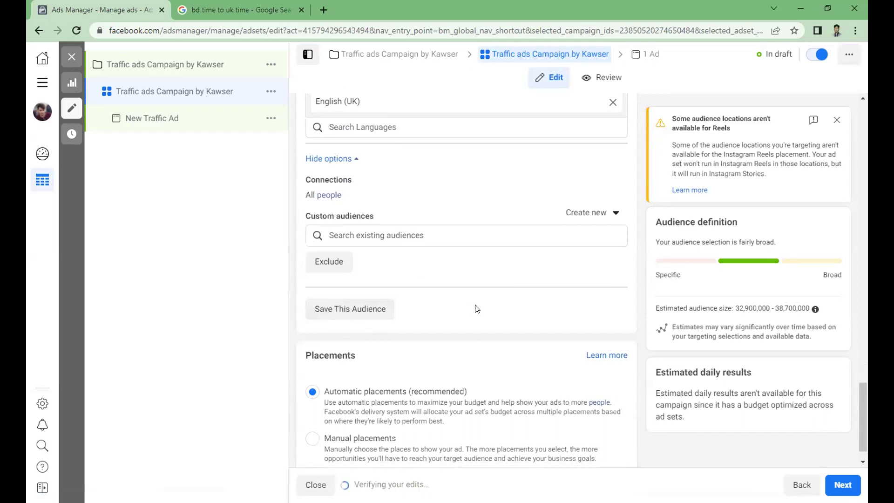
pyautogui.scroll(-1, 497, 305)
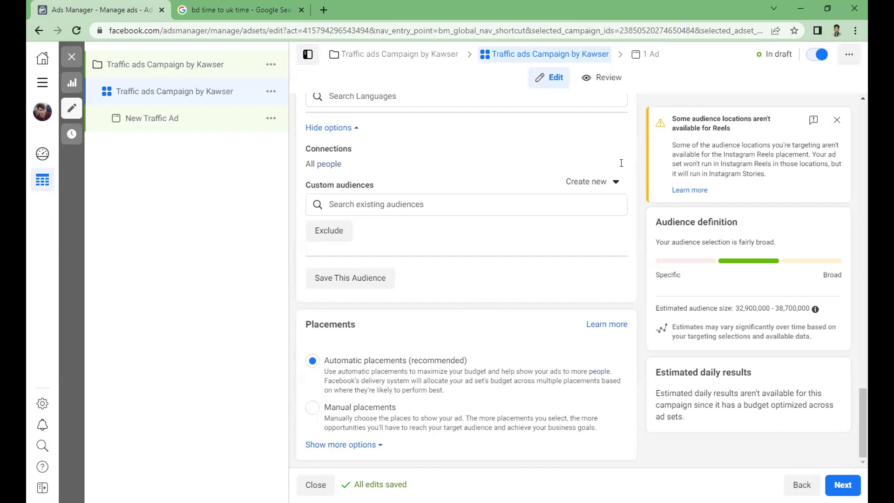
pyautogui.scroll(2, 423, 221)
pyautogui.scroll(1, 429, 220)
pyautogui.scroll(1, 428, 214)
pyautogui.scroll(1, 449, 233)
pyautogui.scroll(1, 451, 233)
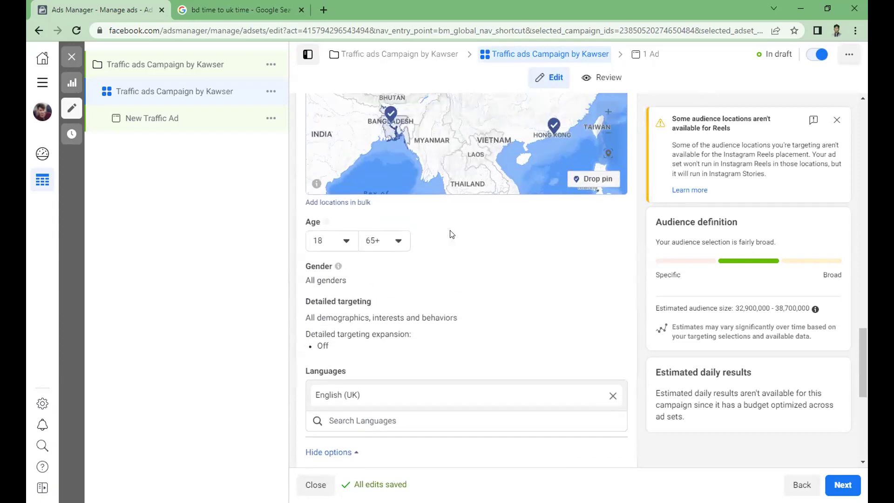
pyautogui.scroll(1, 451, 233)
pyautogui.scroll(2, 544, 131)
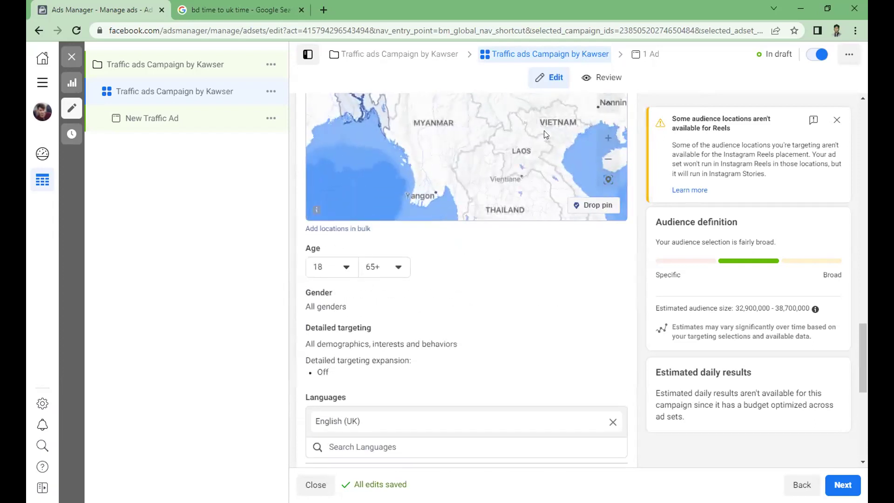
pyautogui.scroll(2, 600, 121)
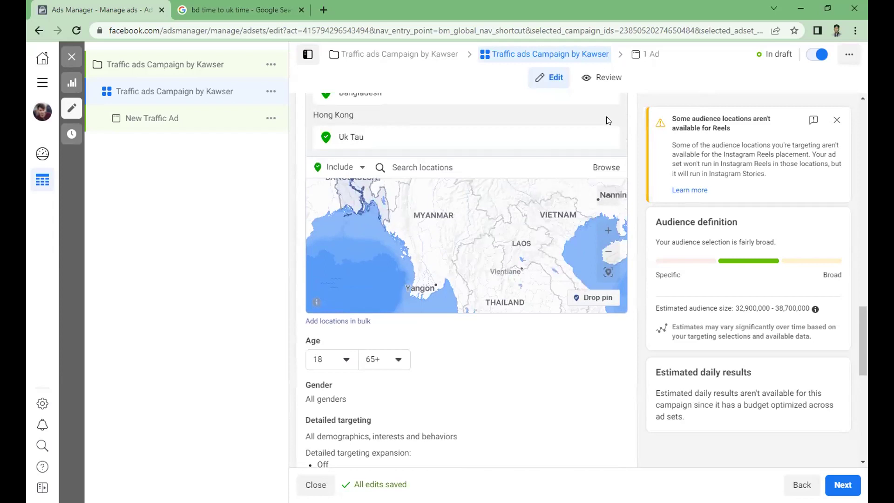
pyautogui.scroll(1, 427, 148)
# Remove Bangladesh from the included locations so only Uk Tau, Hong Kong remains.
pyautogui.click(458, 145)
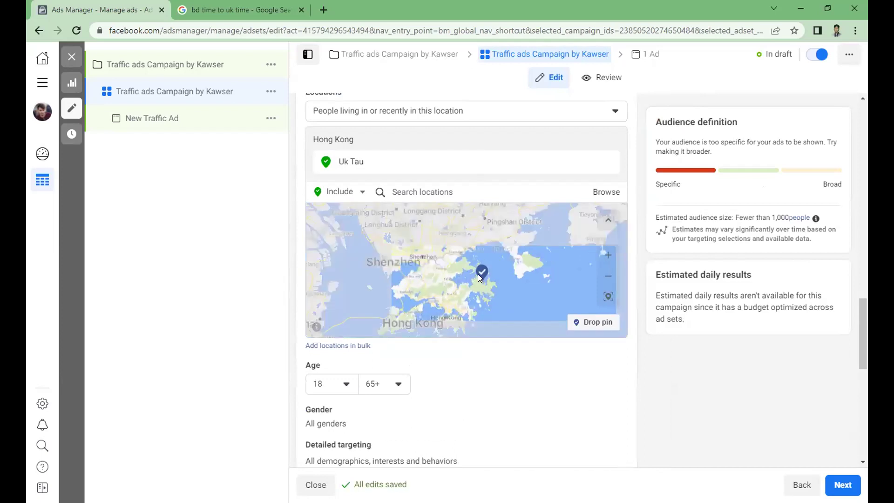
pyautogui.scroll(-2, 477, 274)
pyautogui.scroll(-1, 539, 242)
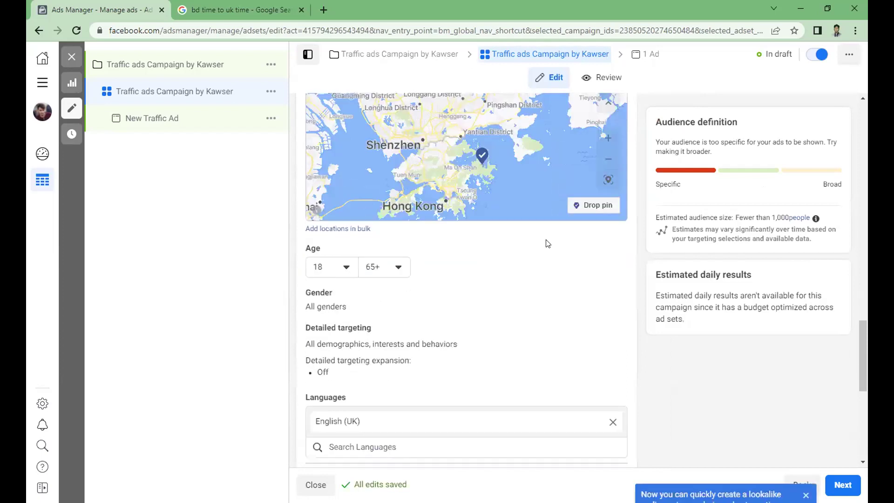
pyautogui.scroll(-3, 540, 240)
pyautogui.scroll(-3, 544, 238)
pyautogui.scroll(-1, 551, 234)
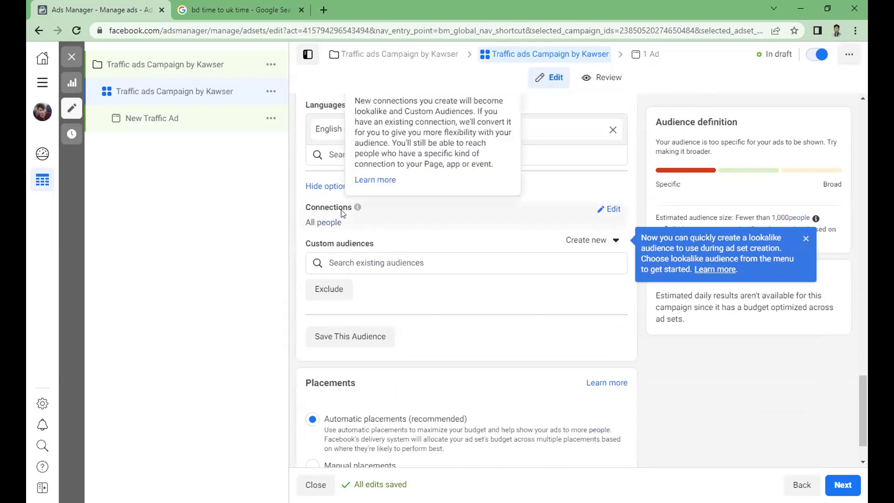
pyautogui.moveTo(328, 222)
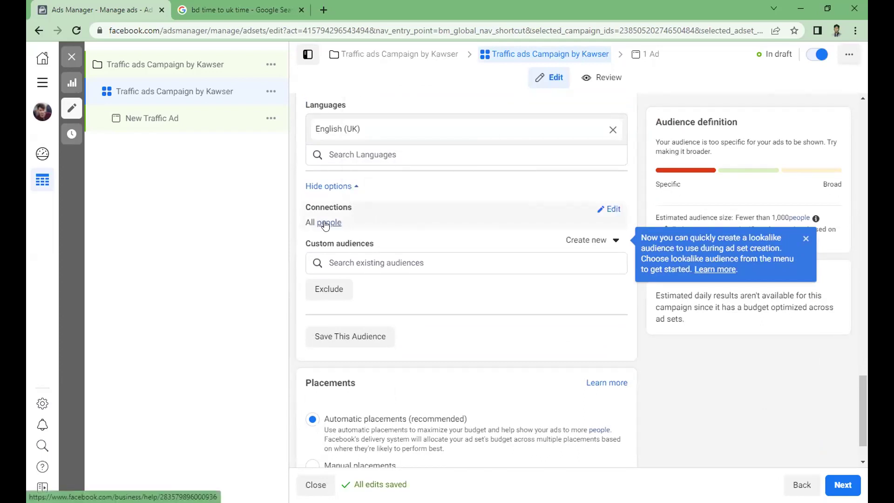
pyautogui.scroll(-1, 466, 279)
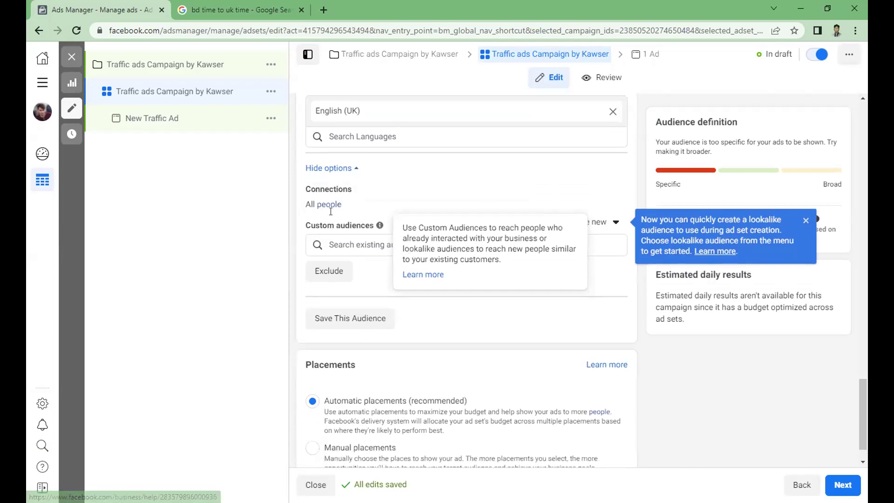
pyautogui.scroll(-1, 325, 206)
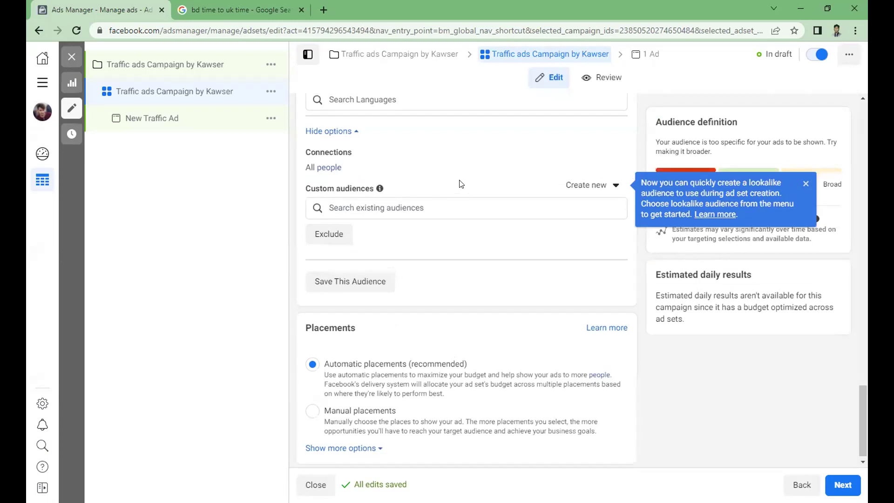
pyautogui.scroll(4, 461, 184)
pyautogui.scroll(-2, 449, 272)
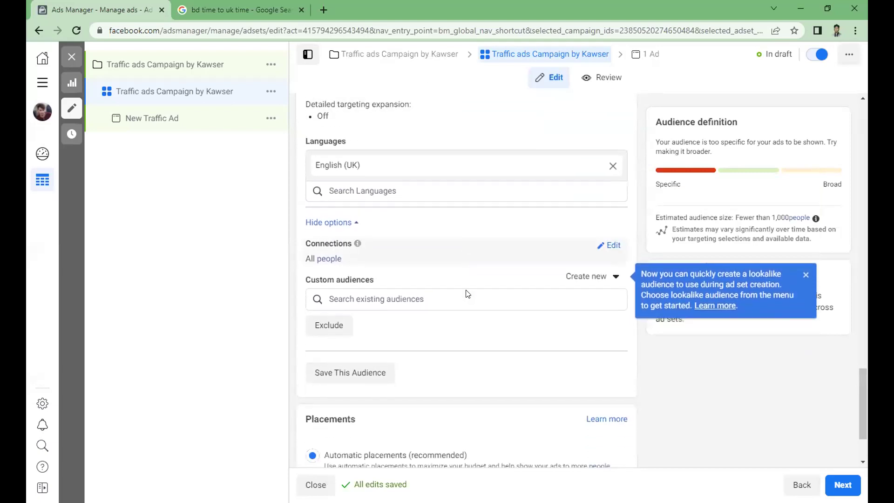
# Switch the ad set to Manual placements and review the placement list.
pyautogui.scroll(-2, 465, 293)
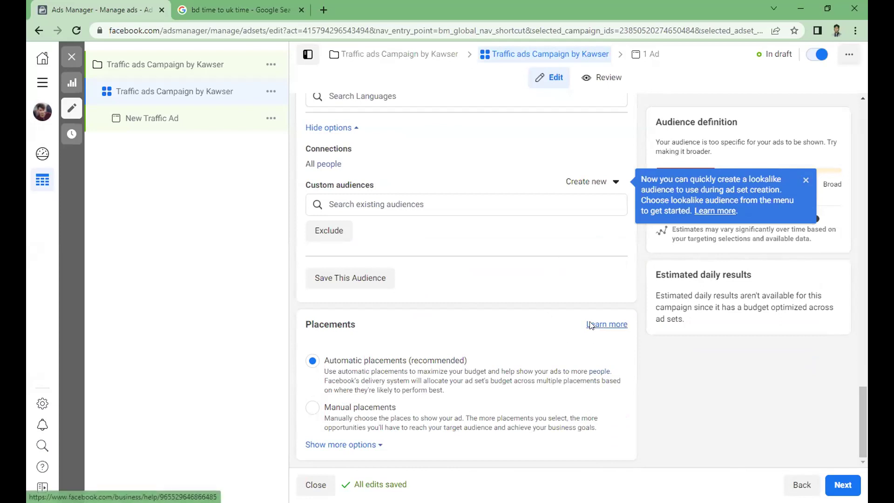
pyautogui.click(313, 413)
pyautogui.scroll(-2, 545, 372)
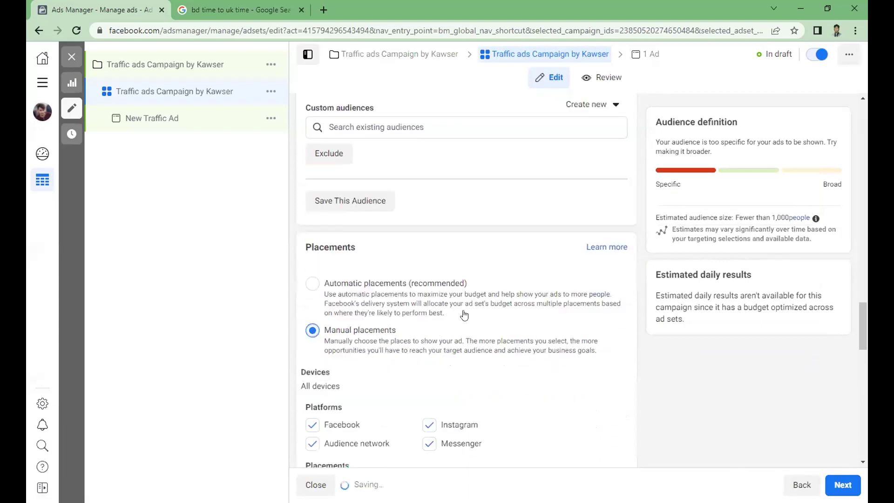
pyautogui.scroll(-3, 464, 316)
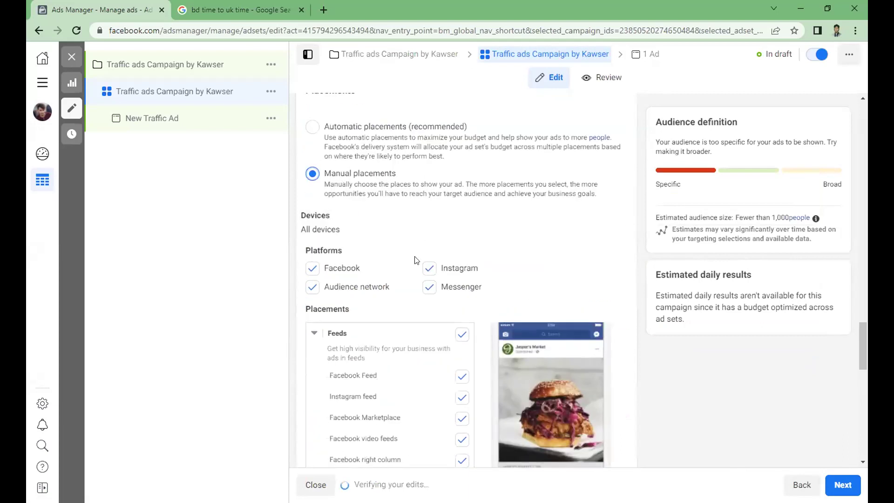
pyautogui.scroll(-2, 414, 286)
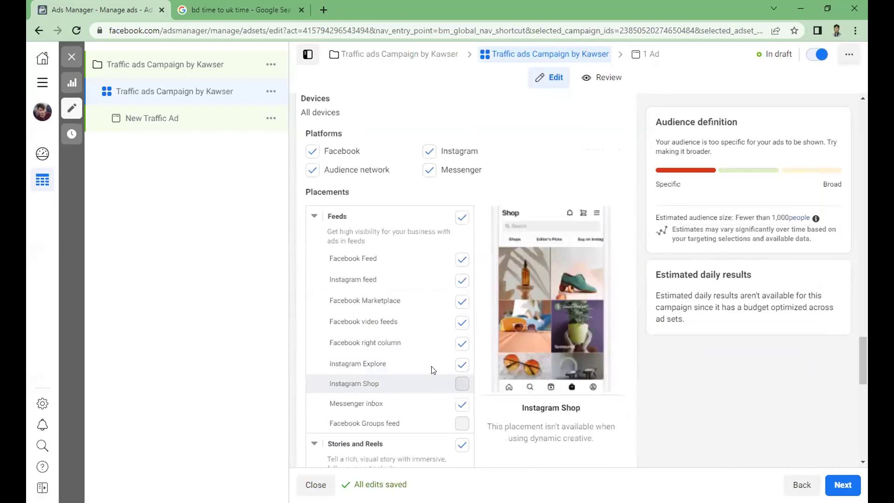
pyautogui.scroll(-1, 416, 345)
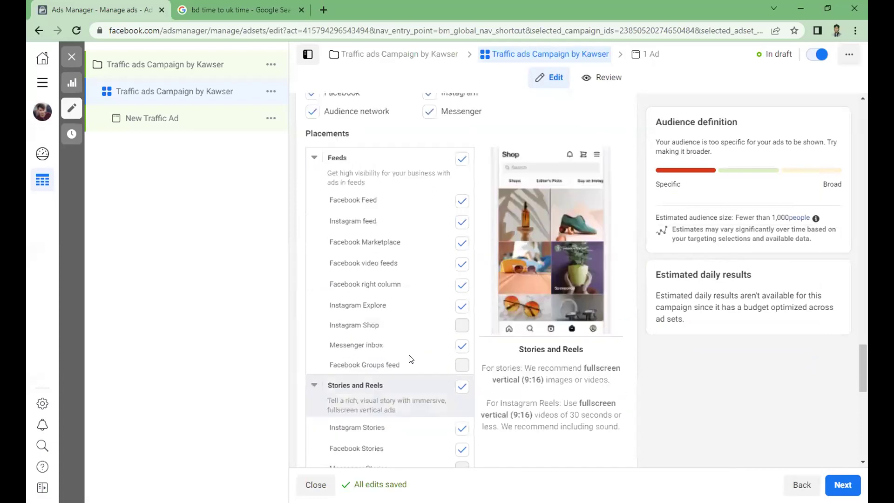
pyautogui.scroll(-1, 411, 359)
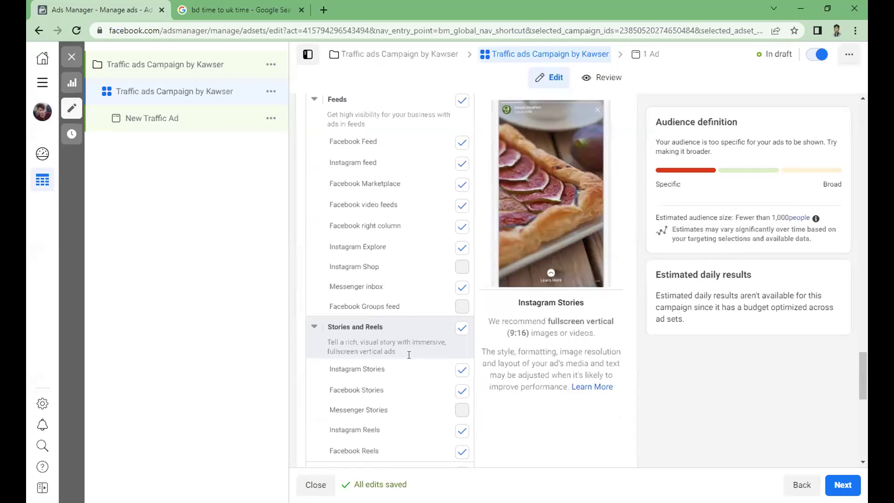
pyautogui.scroll(-3, 409, 355)
pyautogui.scroll(-5, 396, 420)
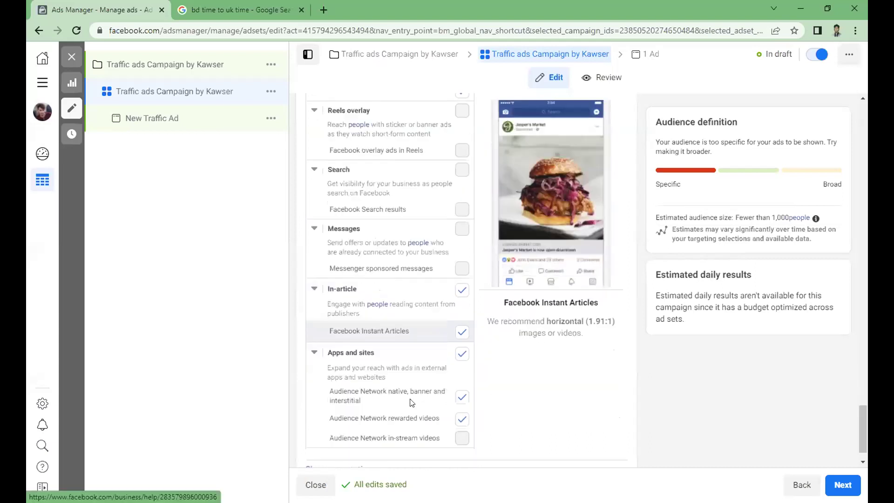
pyautogui.scroll(-1, 412, 394)
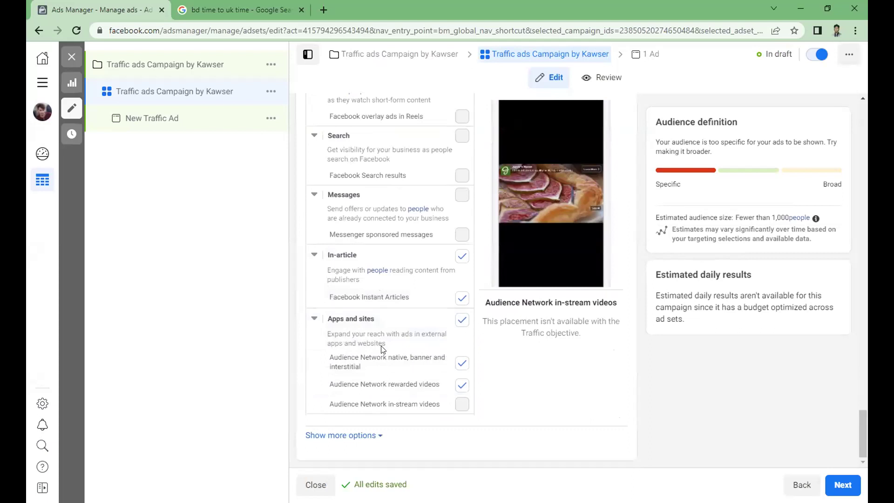
# Expand the extra placement and brand safety options and look them over.
pyautogui.click(380, 434)
pyautogui.scroll(-3, 366, 407)
pyautogui.scroll(-3, 368, 400)
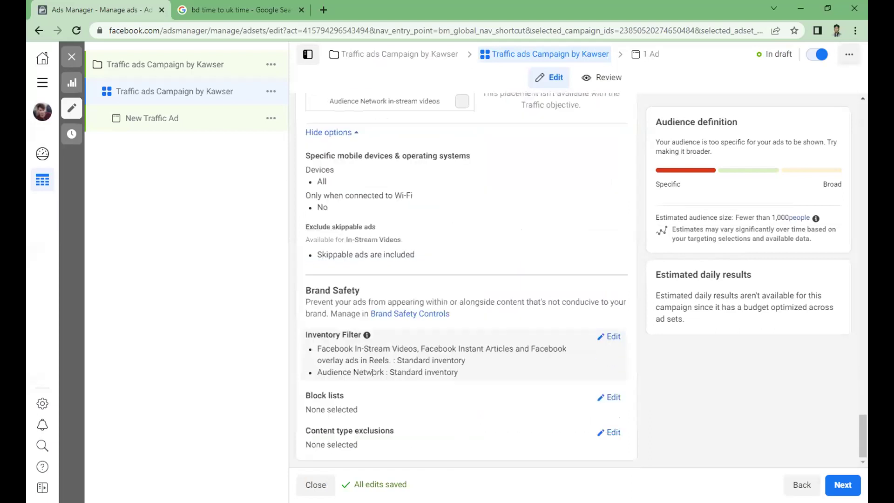
pyautogui.scroll(4, 377, 364)
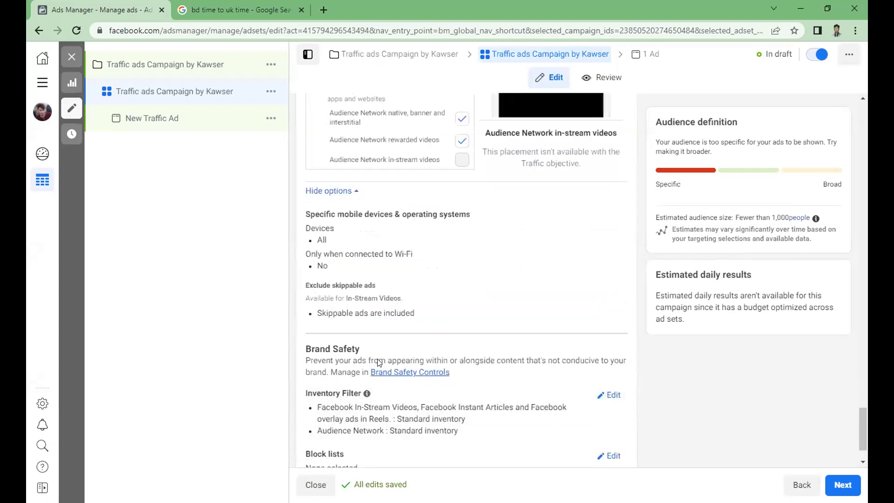
pyautogui.scroll(4, 381, 358)
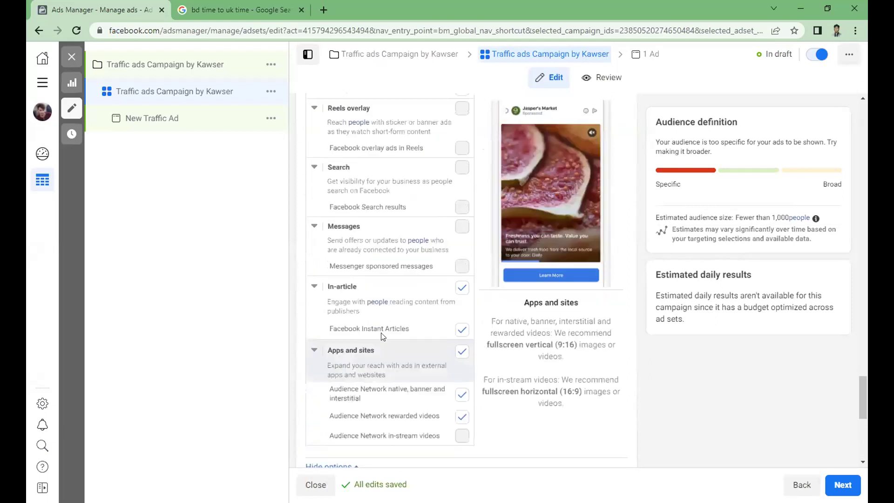
pyautogui.scroll(3, 382, 335)
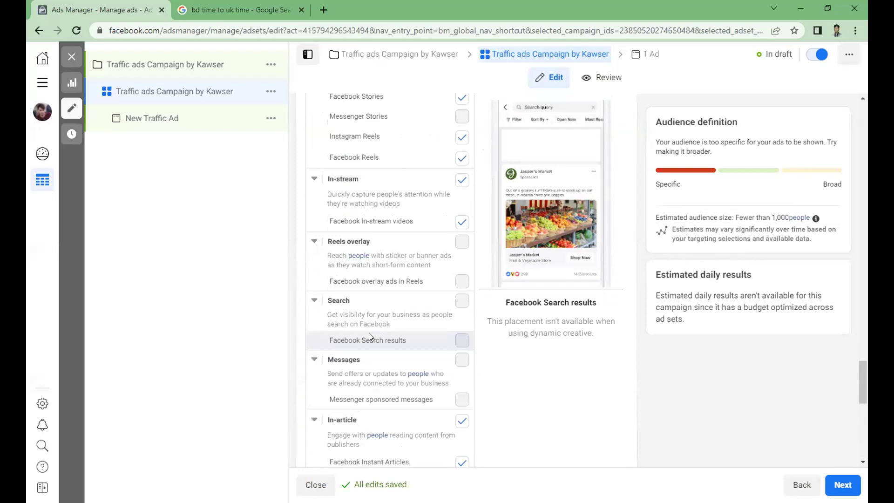
pyautogui.scroll(-2, 369, 333)
pyautogui.scroll(-4, 373, 338)
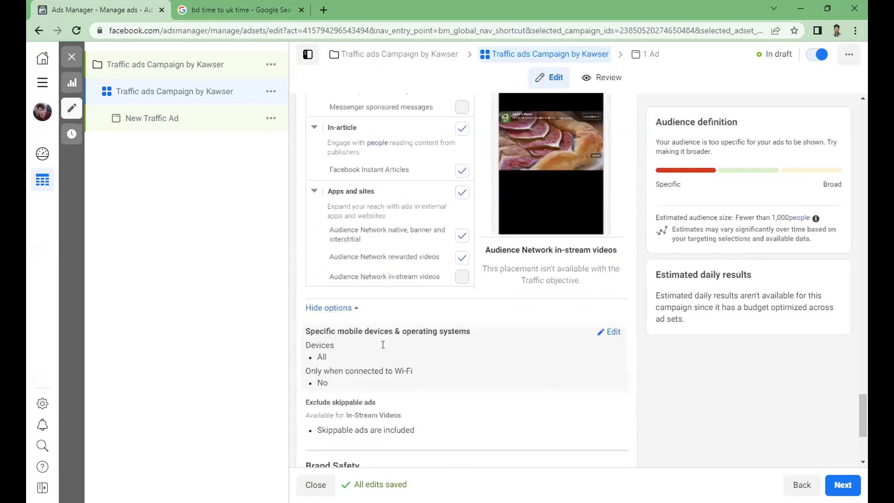
pyautogui.scroll(-3, 417, 361)
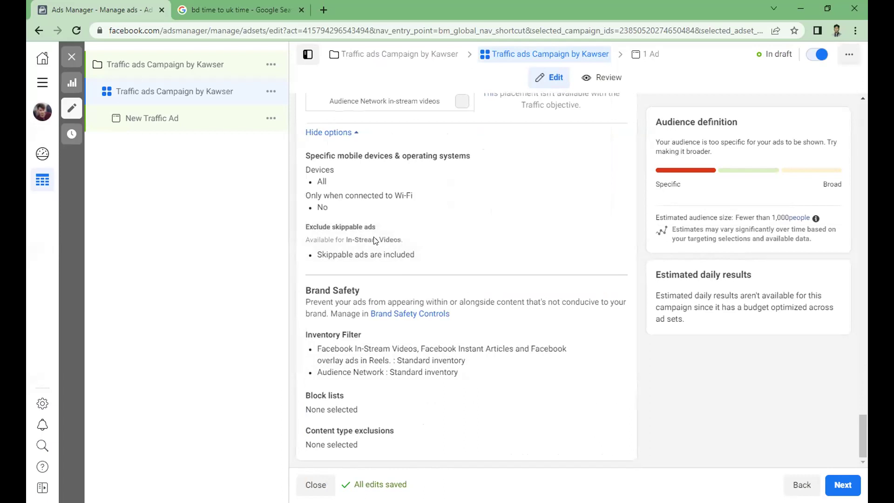
pyautogui.scroll(4, 396, 224)
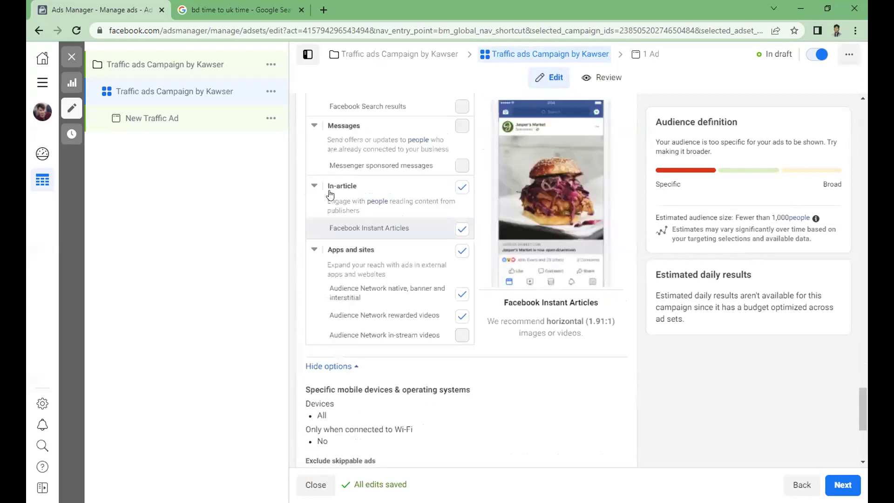
pyautogui.scroll(5, 313, 185)
pyautogui.scroll(3, 342, 205)
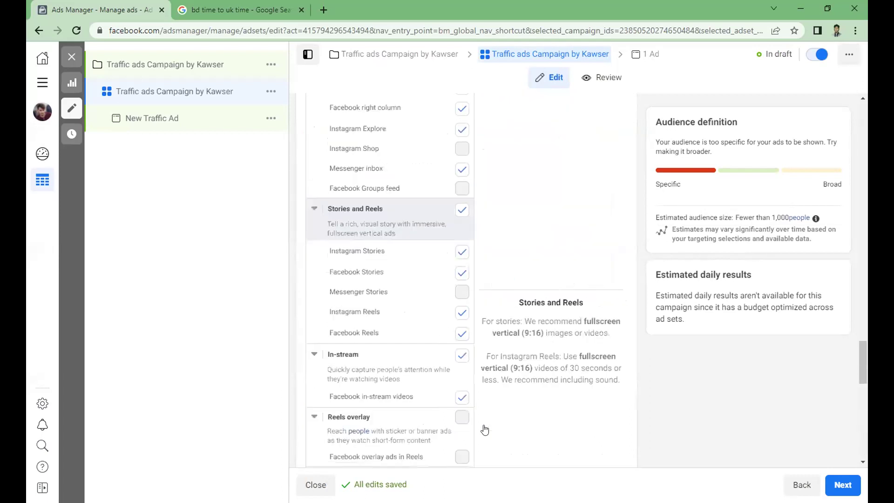
pyautogui.scroll(5, 844, 486)
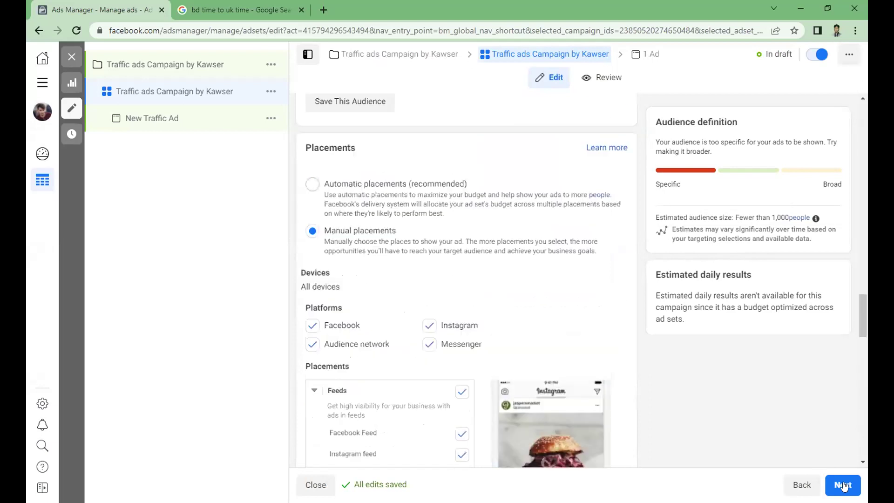
pyautogui.scroll(3, 844, 485)
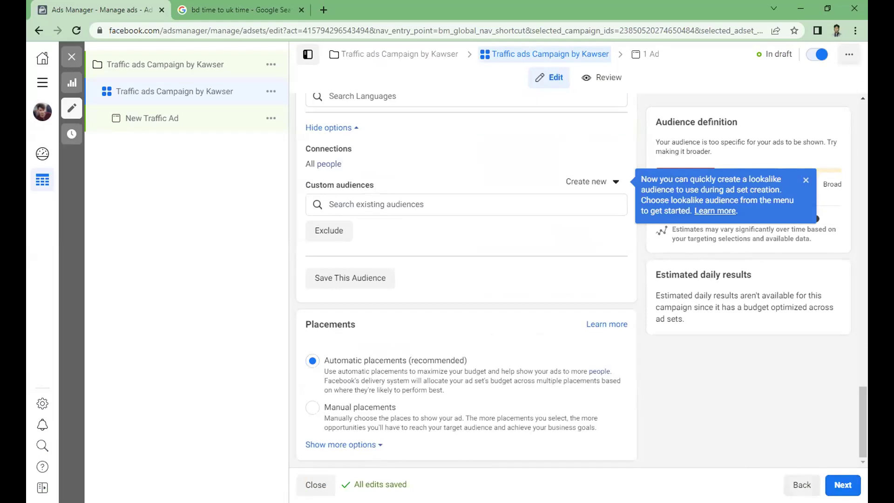
# Move on to the ad and replace its name with the pasted campaign name.
pyautogui.click(843, 484)
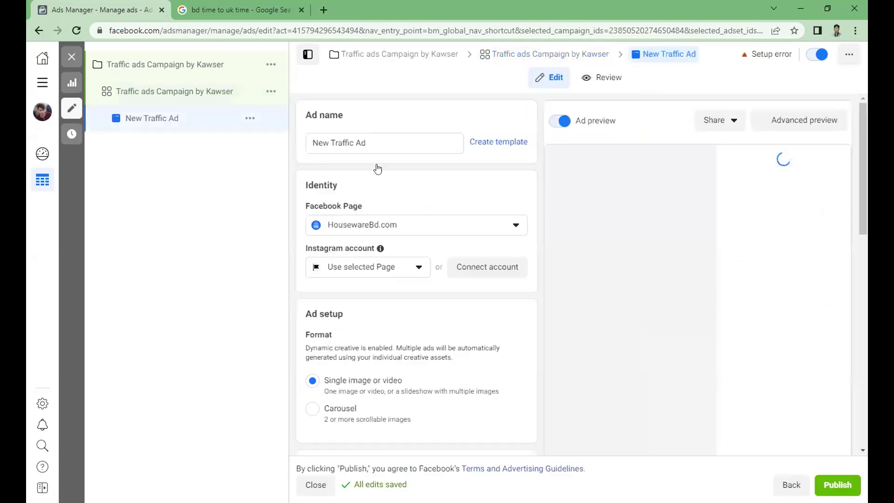
pyautogui.click(382, 138)
pyautogui.tripleClick(343, 152)
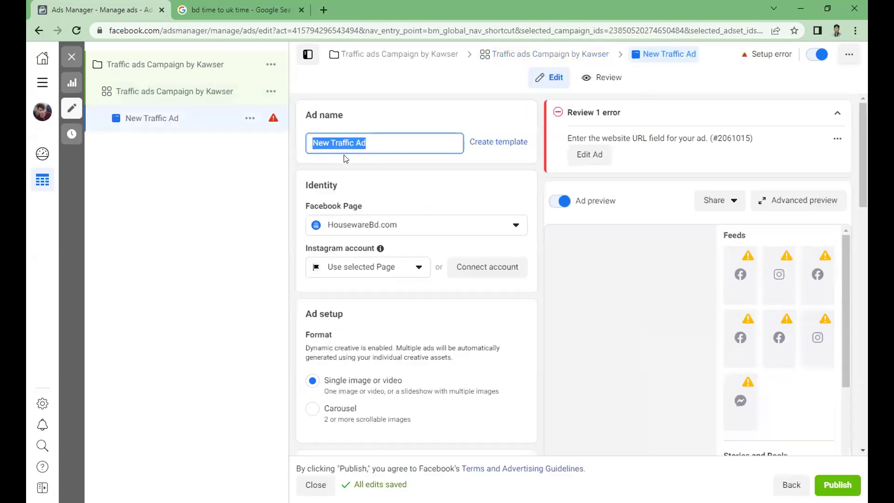
pyautogui.write('Traffic ads Campaign by Kawser')
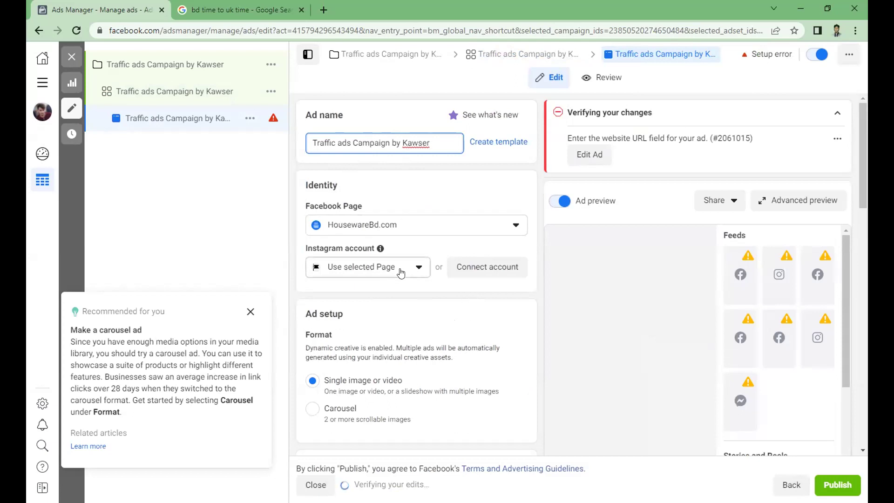
# Check the ad's Instagram account without changing it and review the ad setup.
pyautogui.click(415, 268)
pyautogui.click(415, 268)
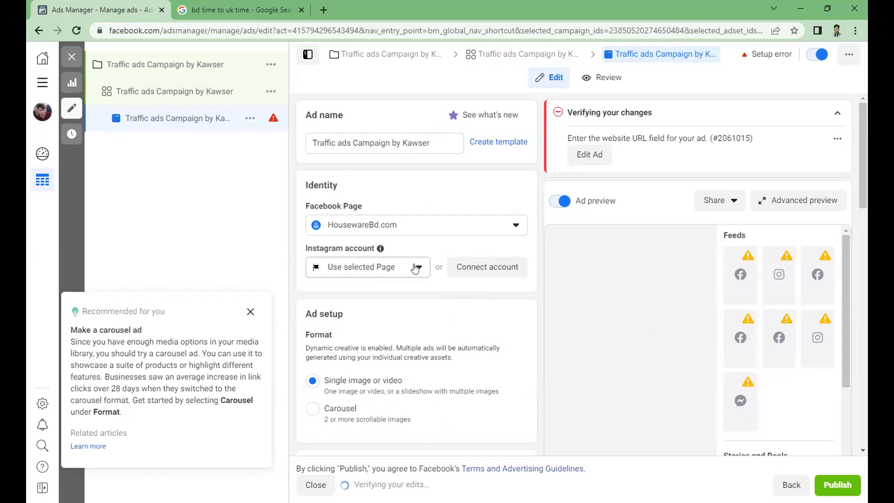
pyautogui.scroll(-1, 457, 289)
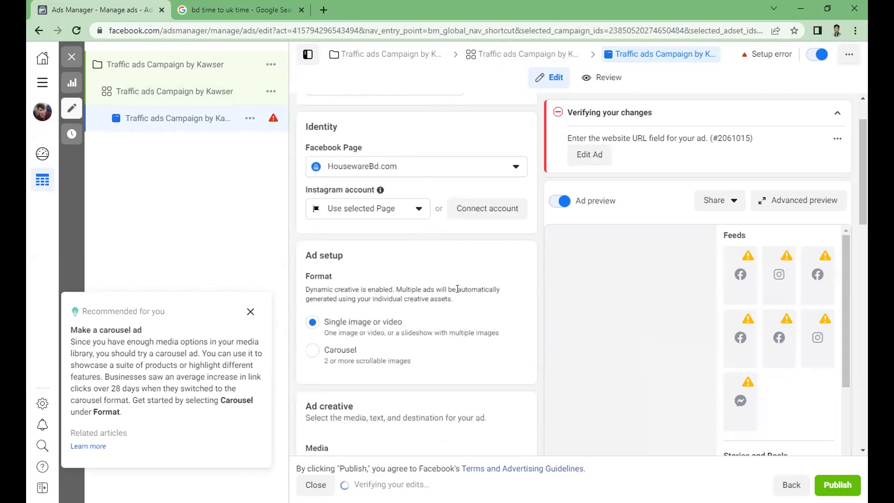
pyautogui.scroll(-1, 447, 284)
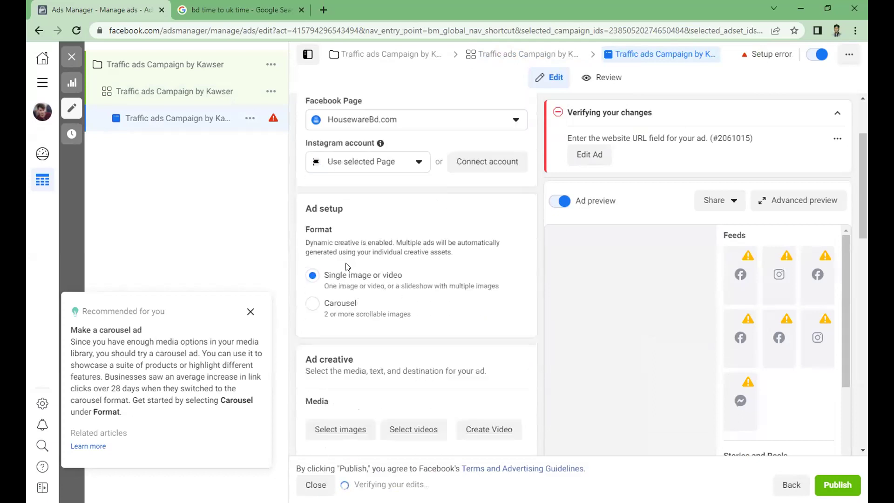
pyautogui.scroll(-1, 424, 265)
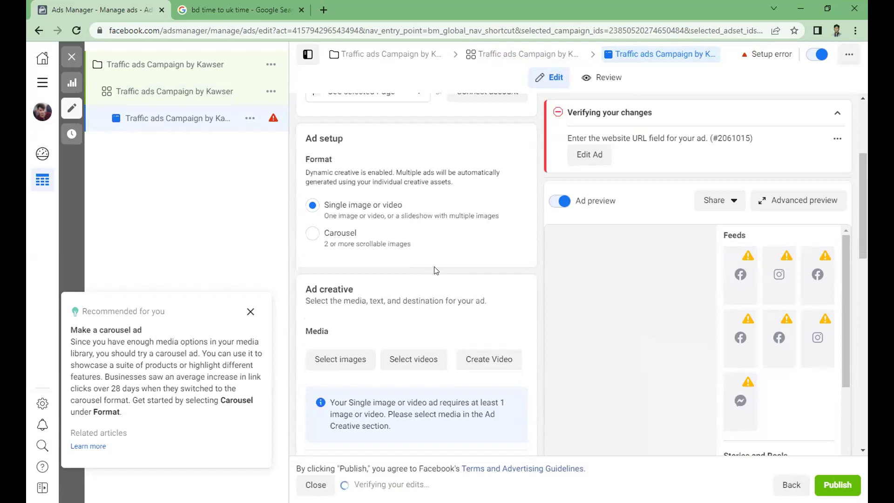
pyautogui.scroll(1, 456, 242)
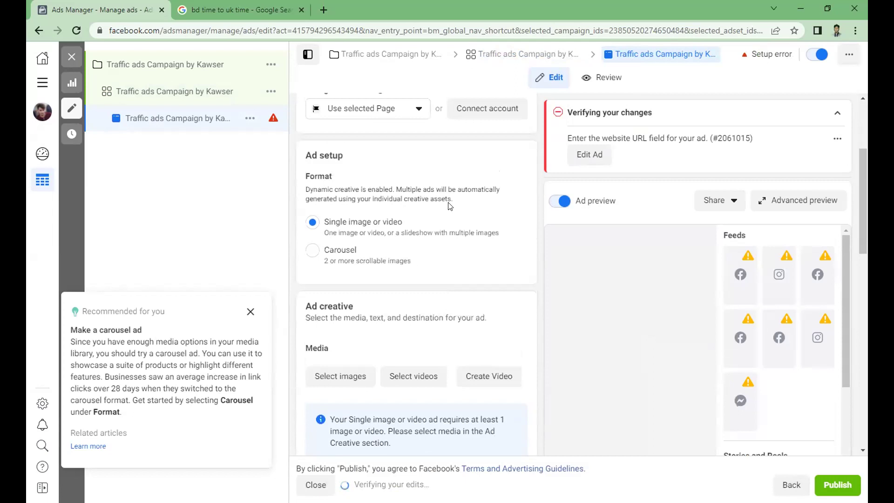
pyautogui.scroll(3, 449, 206)
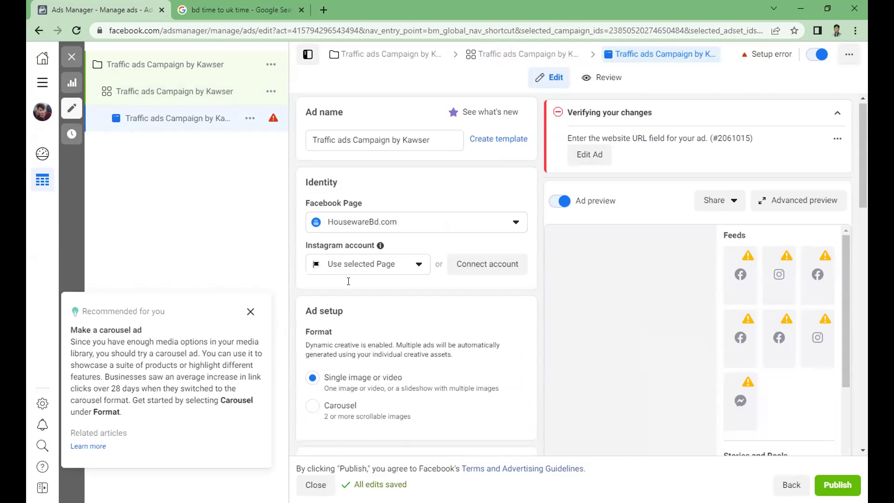
pyautogui.scroll(-2, 343, 279)
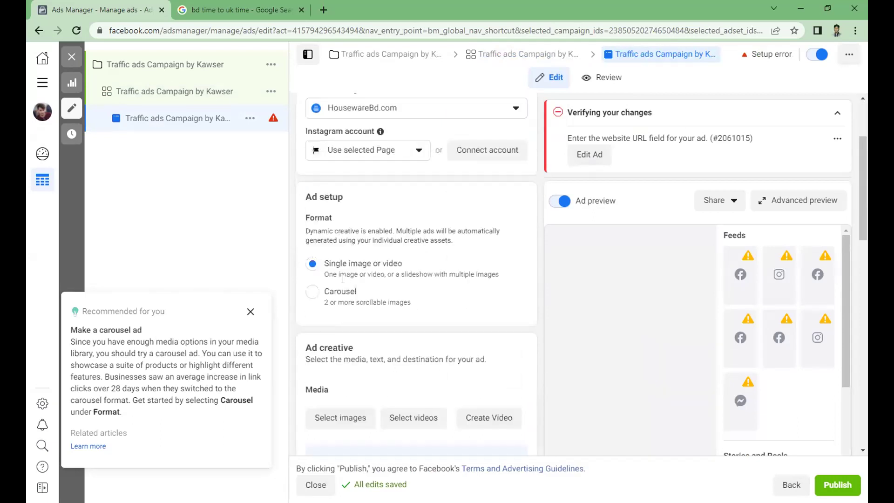
pyautogui.scroll(-3, 343, 279)
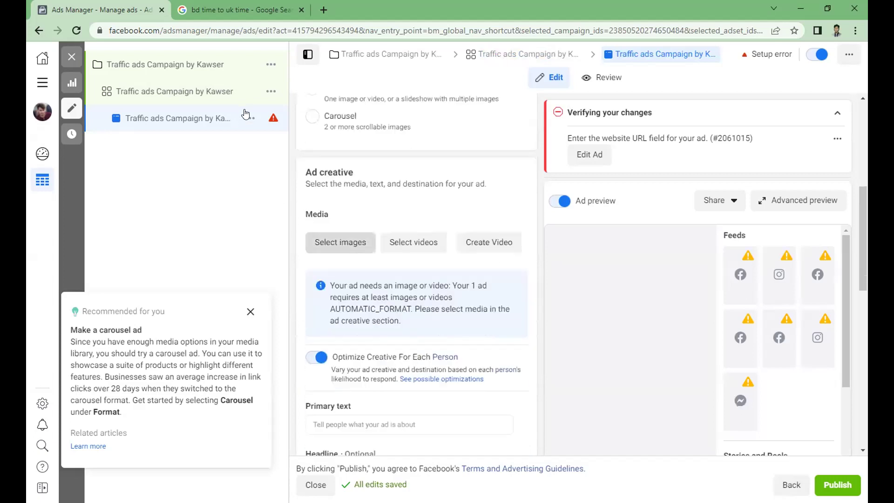
# Add the 1800×1200 HousewareBd.com wall-art image alongside the 1800×668 banner.
pyautogui.click(340, 241)
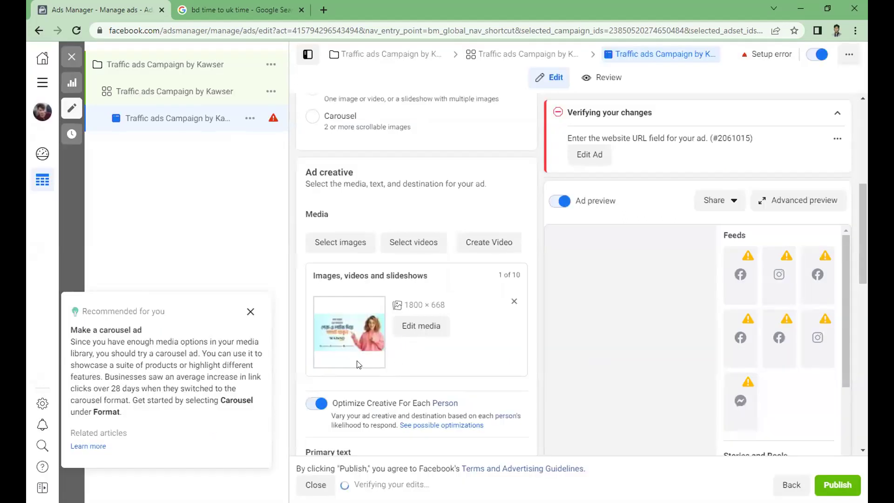
pyautogui.scroll(-1, 349, 344)
pyautogui.scroll(-2, 349, 344)
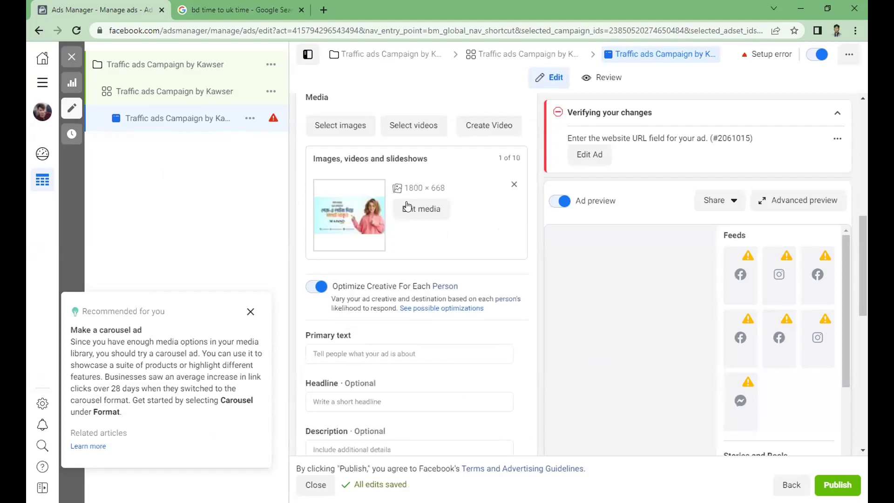
pyautogui.scroll(-1, 341, 381)
pyautogui.scroll(1, 340, 344)
pyautogui.scroll(3, 338, 308)
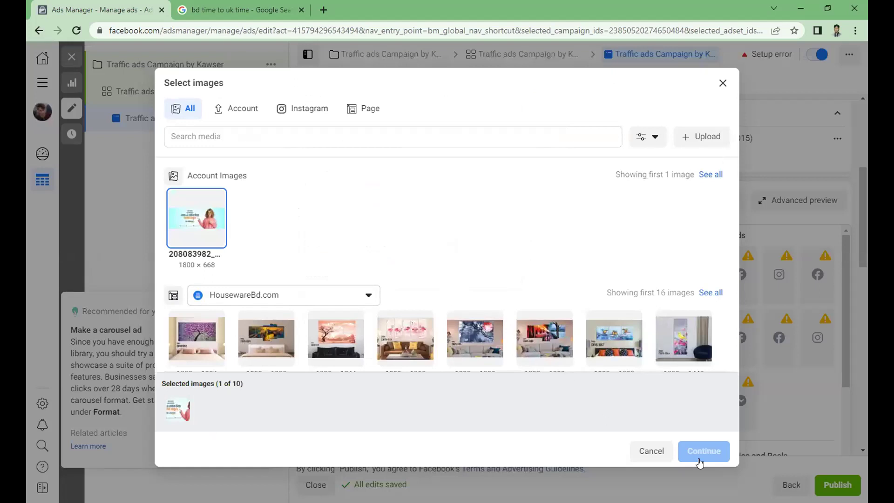
pyautogui.click(549, 340)
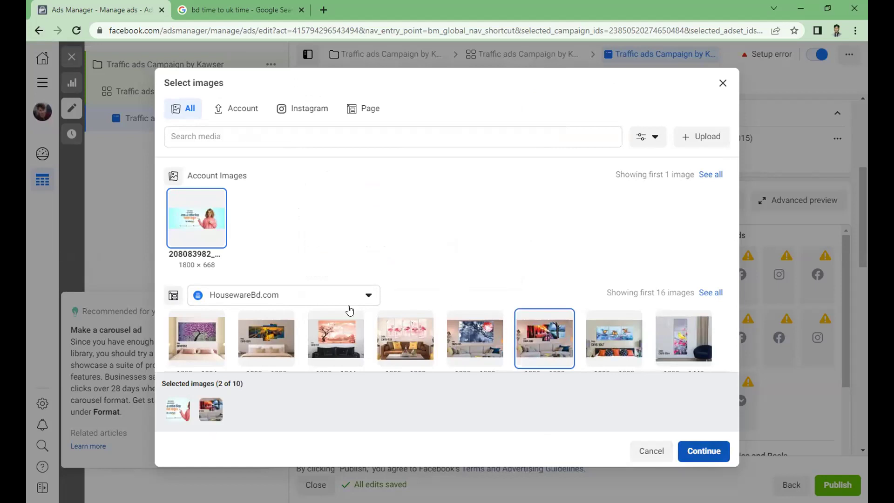
pyautogui.press('Return')
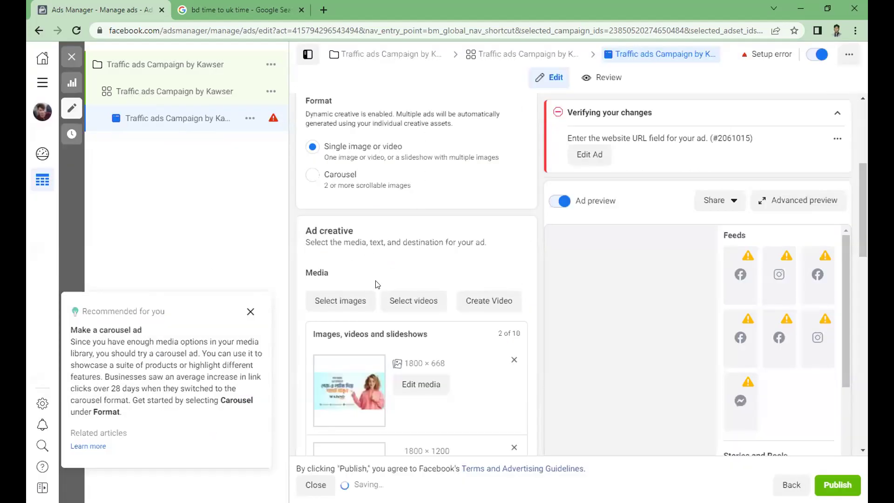
# Add the 1800×1296 wall-art image as the ad's third picture.
pyautogui.scroll(-3, 377, 284)
pyautogui.scroll(-2, 377, 284)
pyautogui.scroll(4, 377, 284)
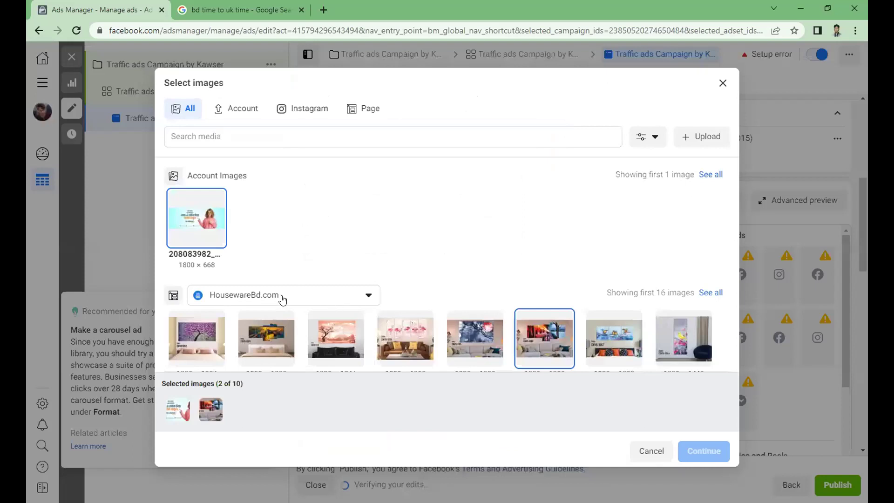
pyautogui.scroll(-1, 252, 289)
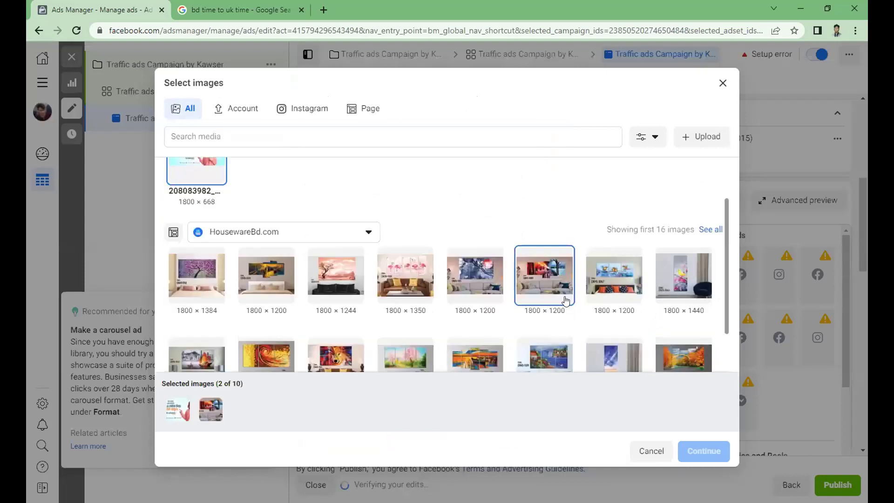
pyautogui.scroll(-1, 582, 302)
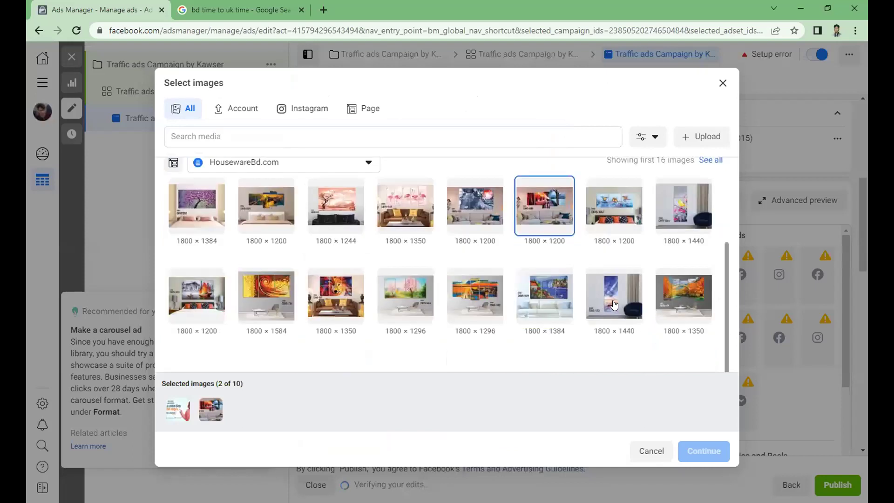
pyautogui.click(475, 298)
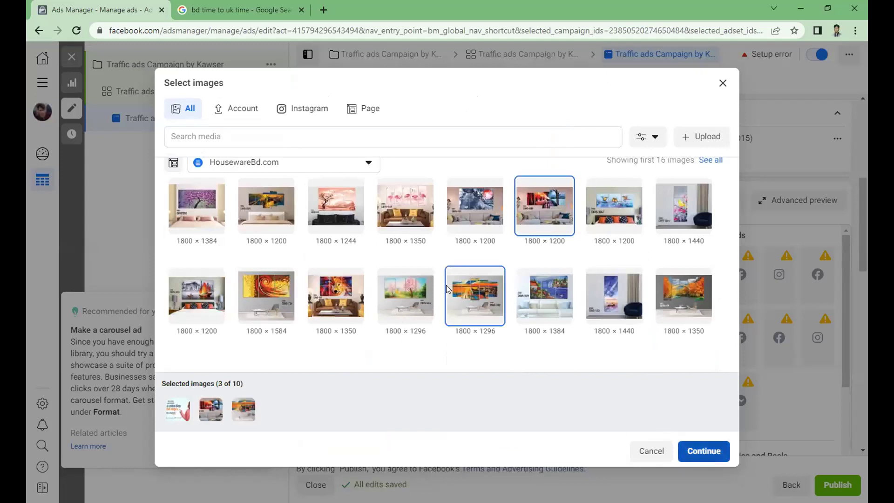
pyautogui.press('Return')
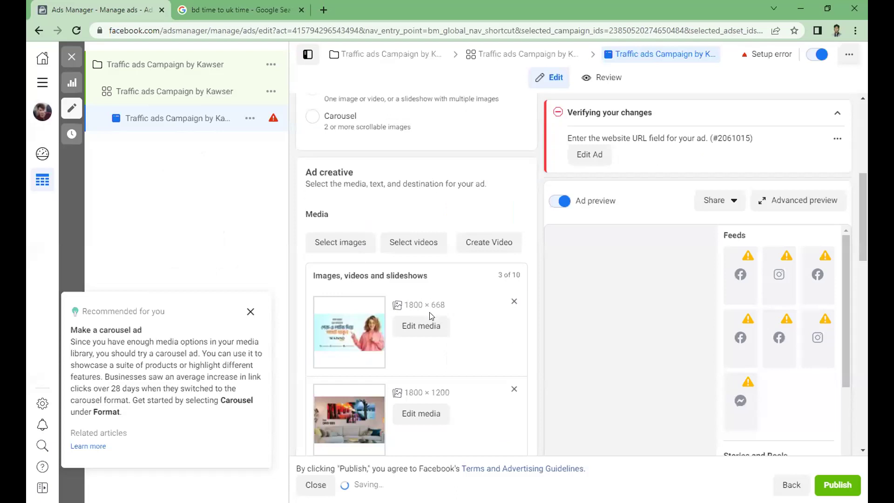
pyautogui.scroll(-5, 440, 340)
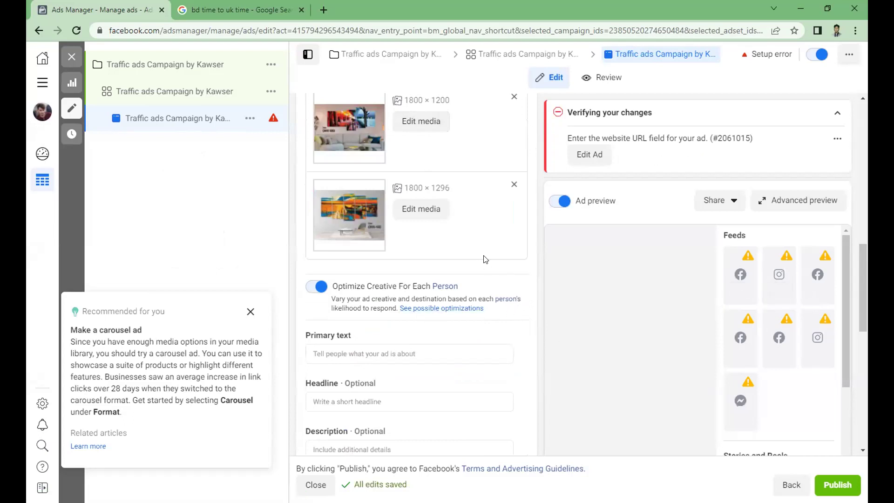
pyautogui.scroll(1, 485, 259)
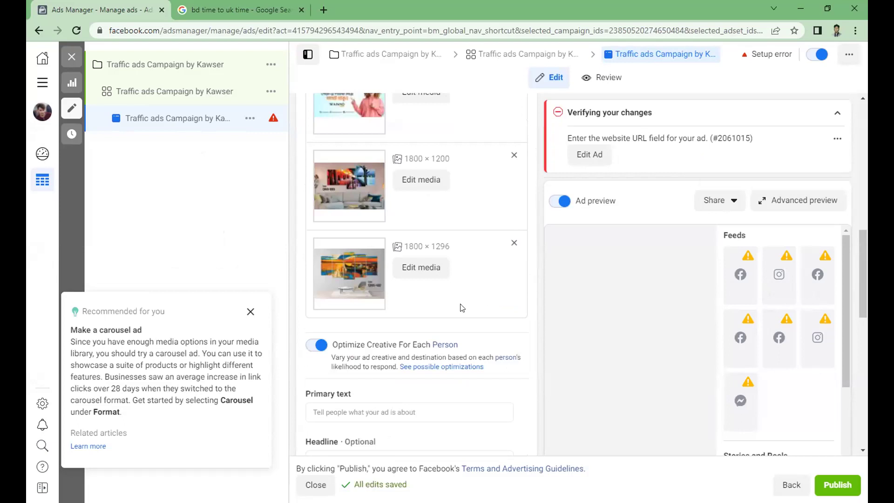
pyautogui.click(249, 312)
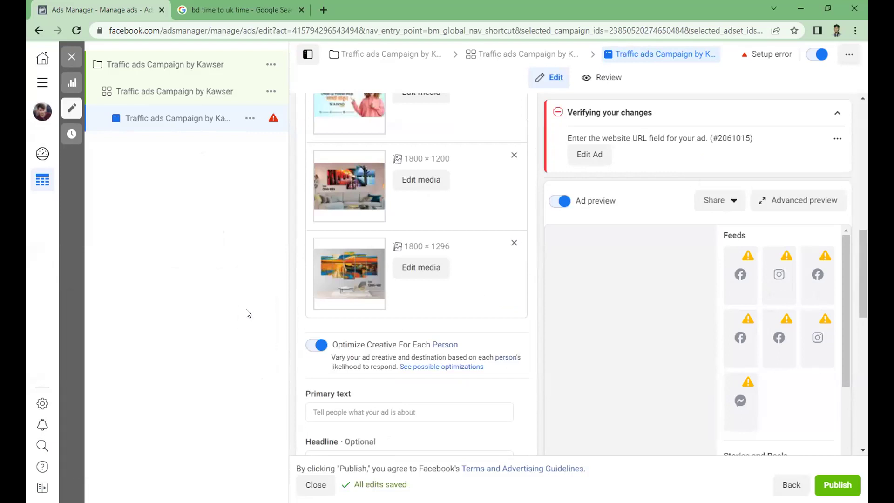
pyautogui.click(314, 345)
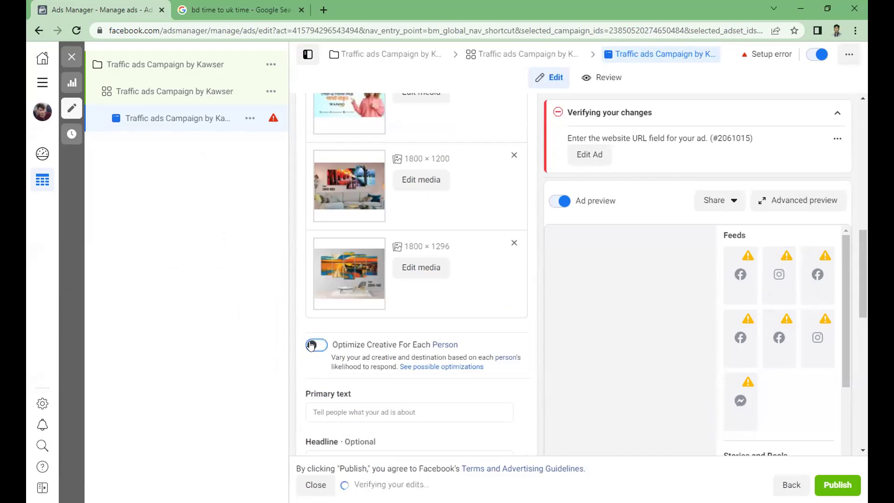
pyautogui.click(311, 345)
pyautogui.scroll(5, 381, 326)
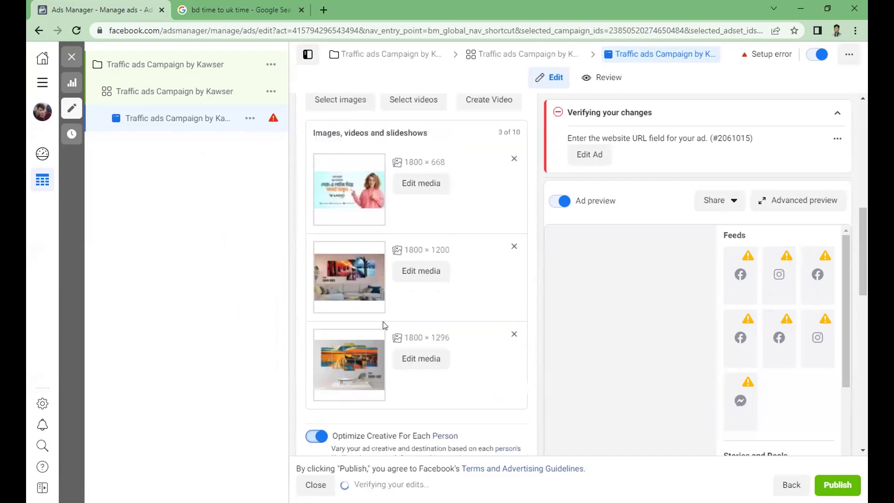
pyautogui.scroll(2, 361, 228)
pyautogui.scroll(1, 361, 228)
pyautogui.scroll(1, 360, 228)
pyautogui.scroll(2, 361, 228)
pyautogui.scroll(1, 360, 228)
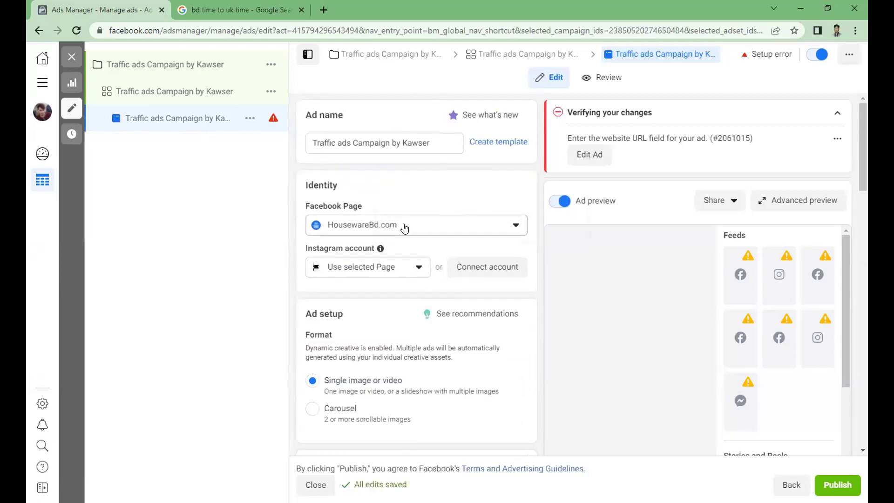
pyautogui.scroll(-1, 431, 235)
pyautogui.scroll(-2, 433, 238)
pyautogui.scroll(-1, 433, 237)
pyautogui.scroll(-2, 433, 239)
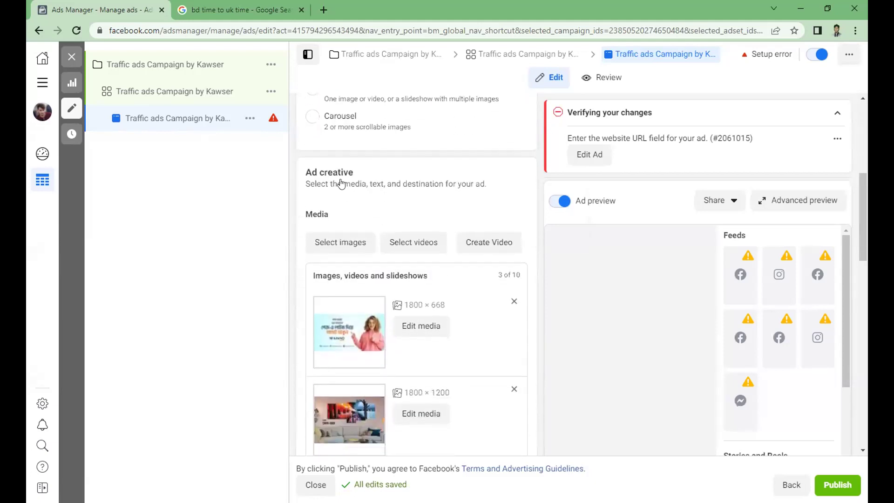
pyautogui.scroll(-1, 345, 181)
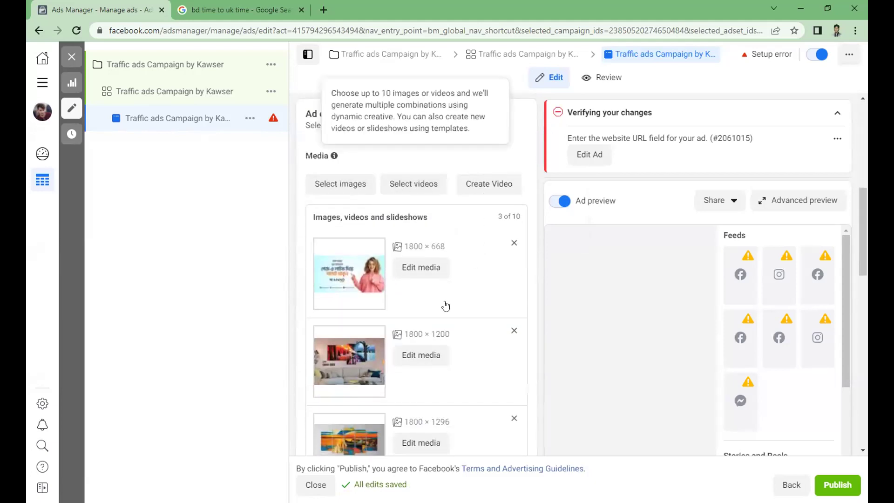
pyautogui.scroll(-2, 373, 296)
pyautogui.scroll(-3, 370, 308)
pyautogui.scroll(-2, 365, 336)
pyautogui.scroll(-1, 368, 361)
pyautogui.scroll(-2, 353, 322)
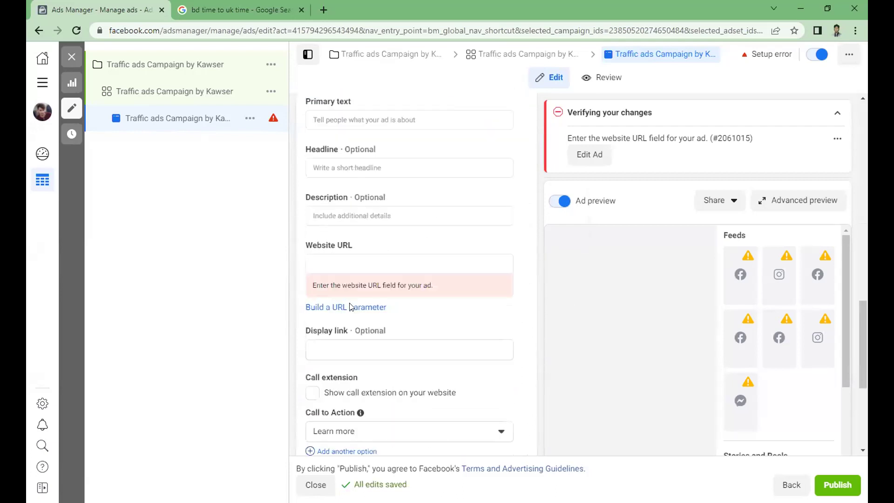
pyautogui.scroll(-1, 350, 343)
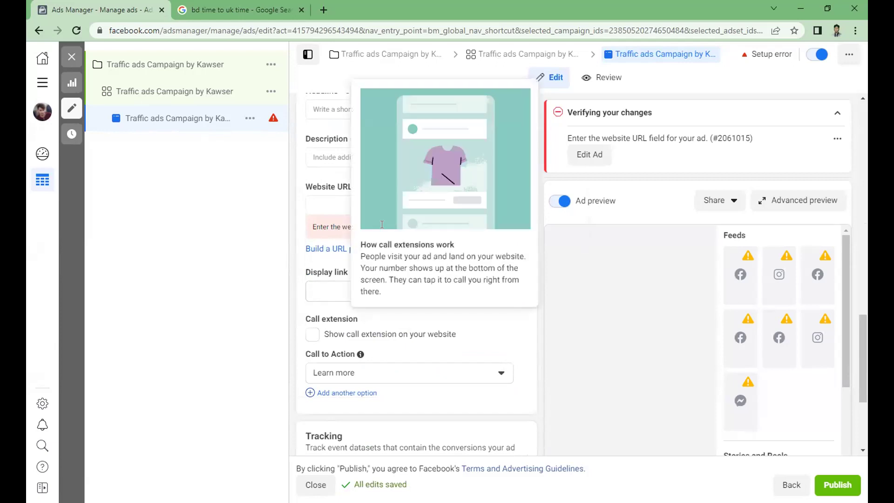
# Find Recovery It Institute by searching 'recovery' and copy the recoveryitinst.com address.
pyautogui.click(378, 201)
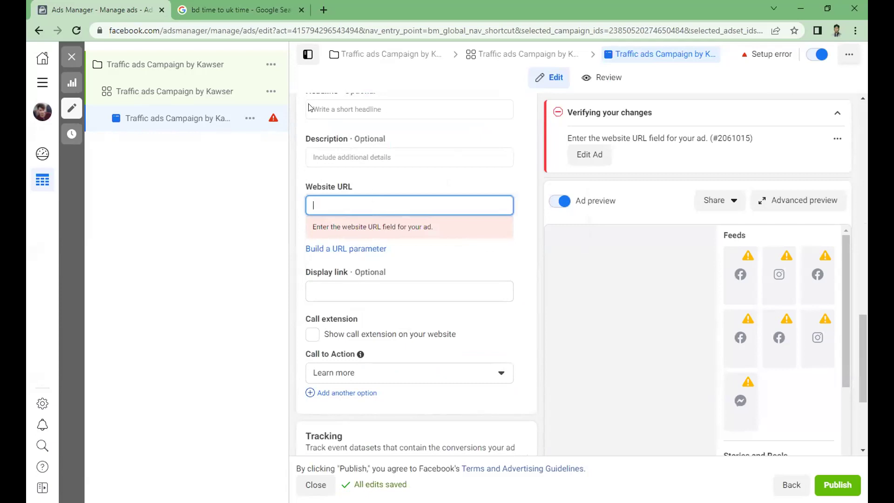
pyautogui.click(207, 10)
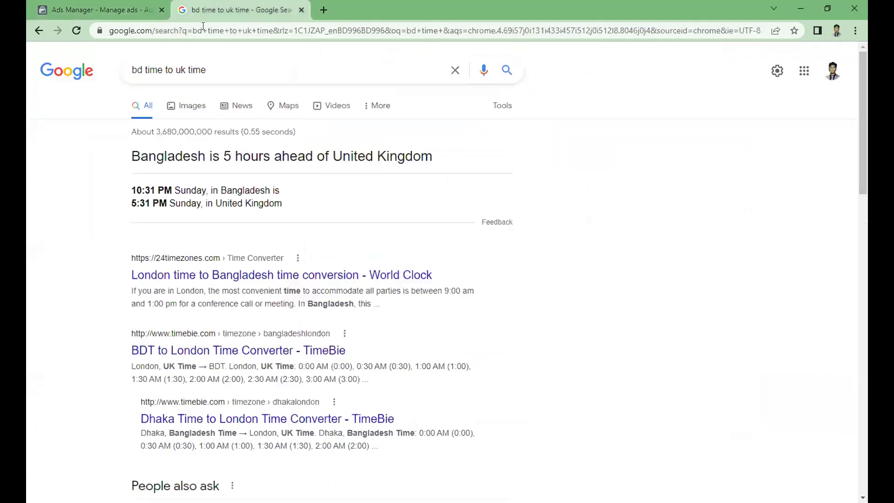
pyautogui.click(205, 29)
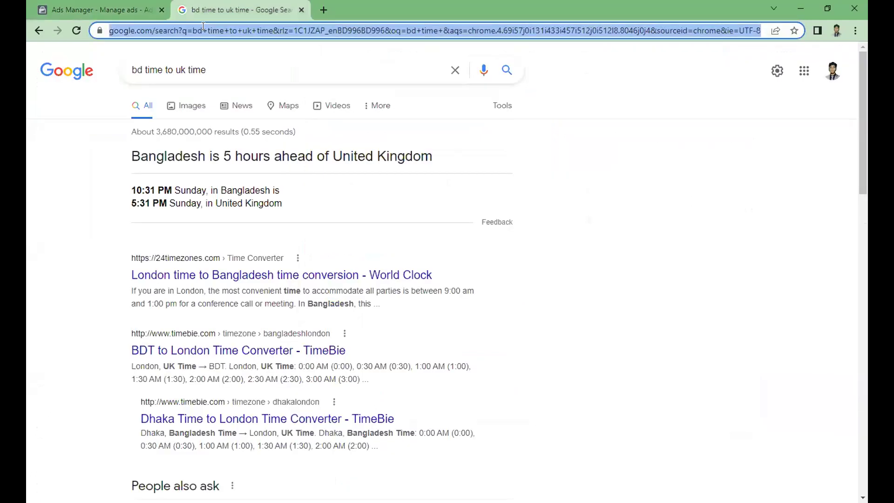
pyautogui.write('recovery')
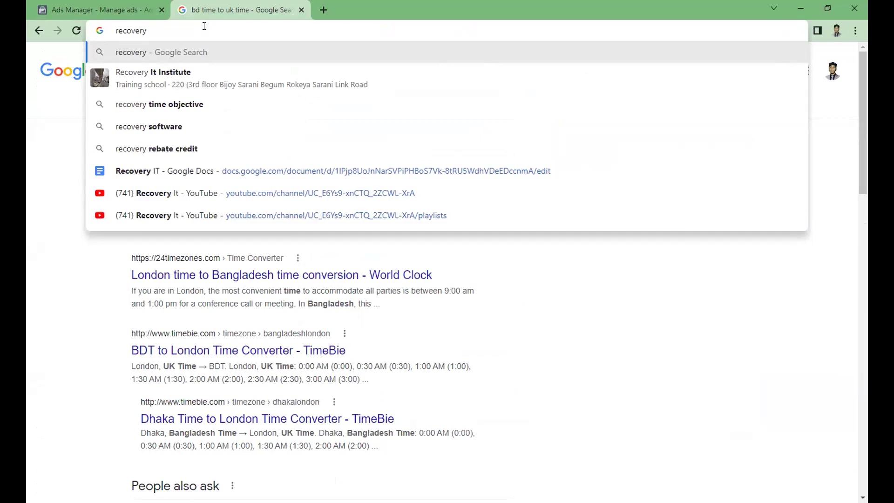
pyautogui.press('Down')
pyautogui.press('Return')
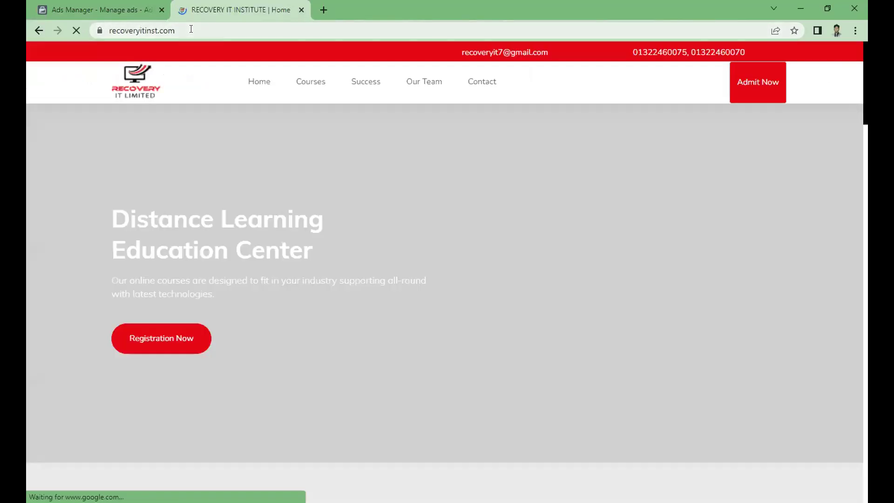
pyautogui.click(195, 27)
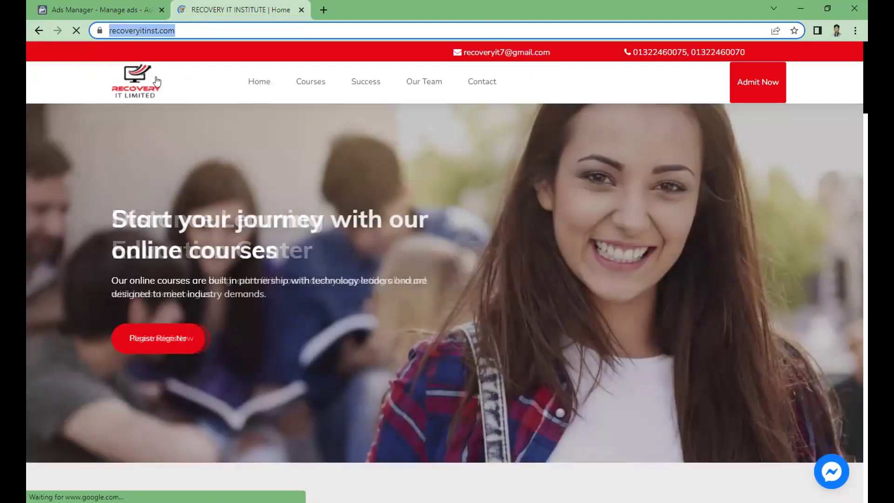
pyautogui.hotkey('ctrl', 'Tab')
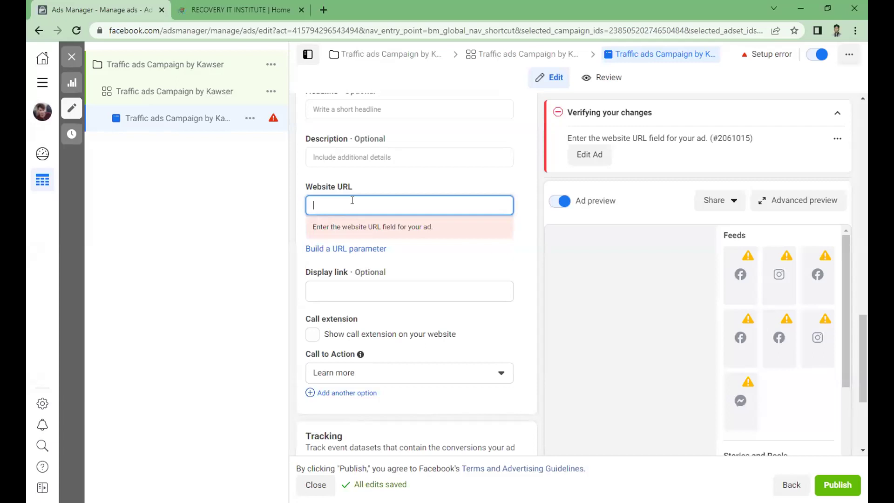
pyautogui.write('https://recoveryitinst.com/')
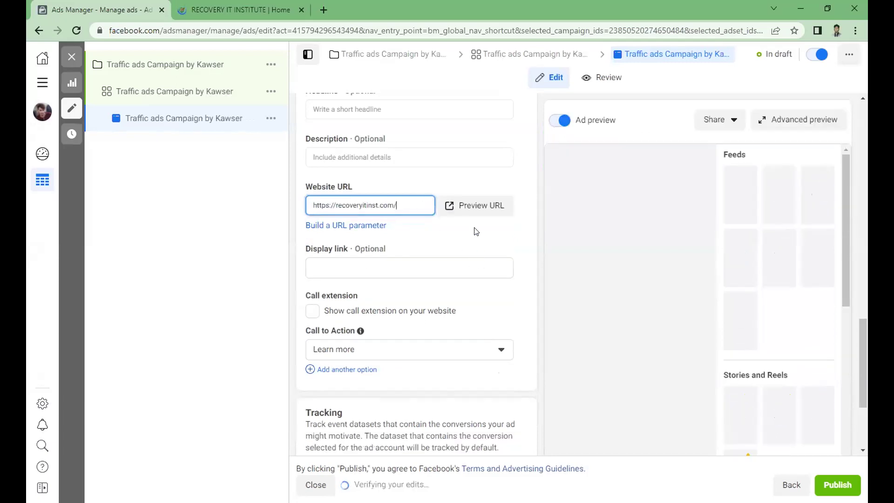
pyautogui.scroll(1, 475, 242)
pyautogui.scroll(2, 459, 219)
pyautogui.scroll(2, 461, 221)
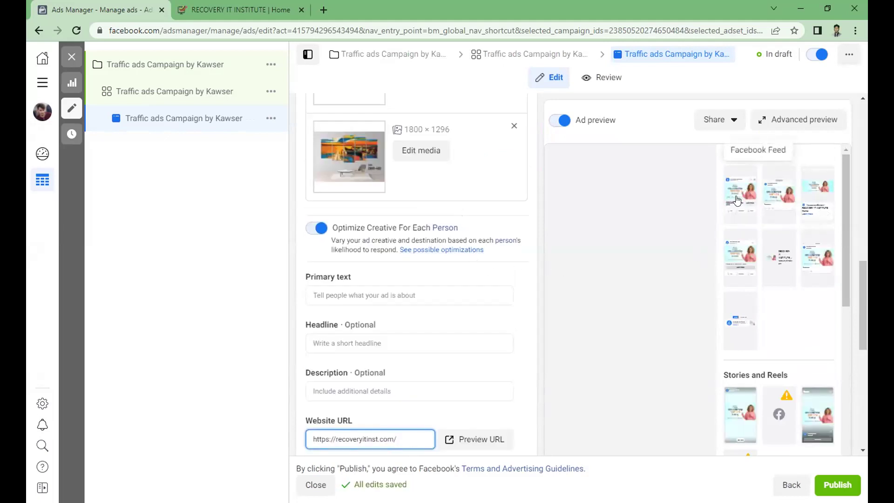
pyautogui.scroll(4, 484, 210)
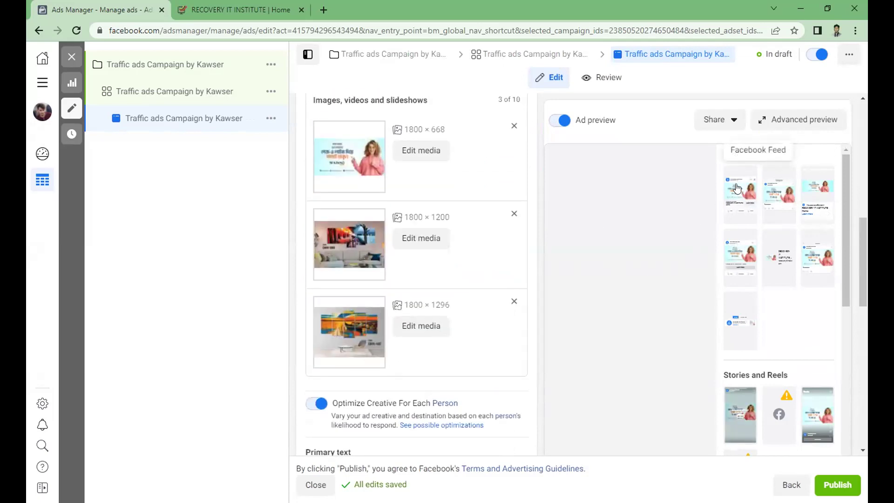
pyautogui.scroll(-4, 768, 233)
pyautogui.scroll(-1, 770, 263)
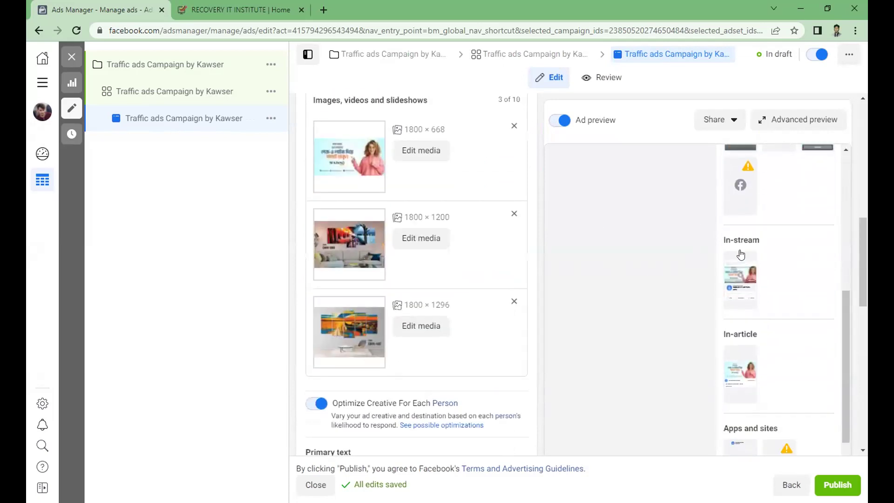
pyautogui.scroll(5, 749, 254)
pyautogui.scroll(3, 747, 252)
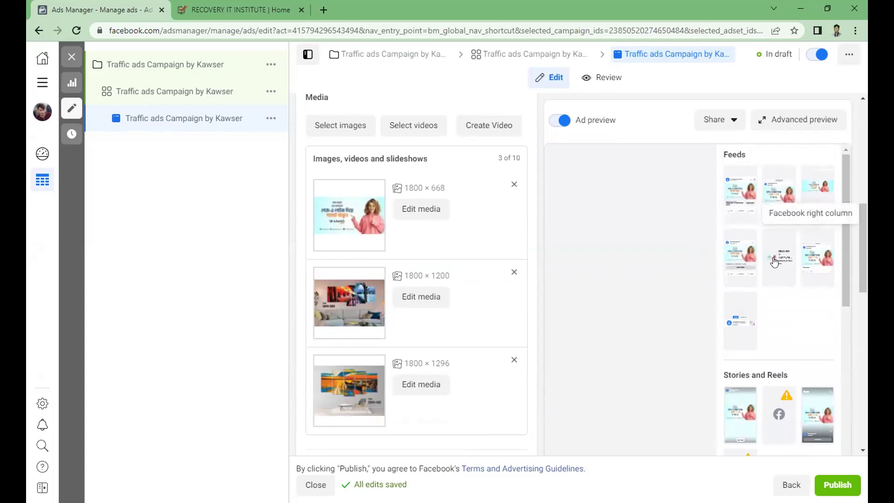
pyautogui.click(791, 120)
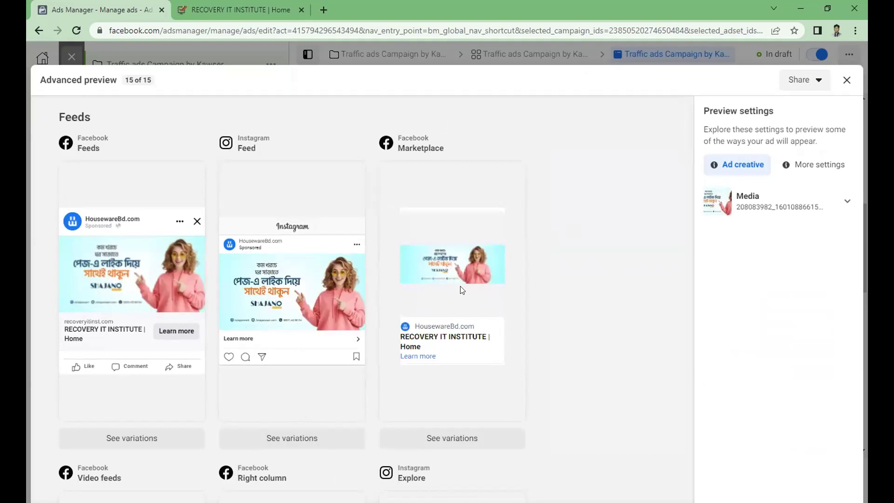
pyautogui.scroll(-2, 244, 337)
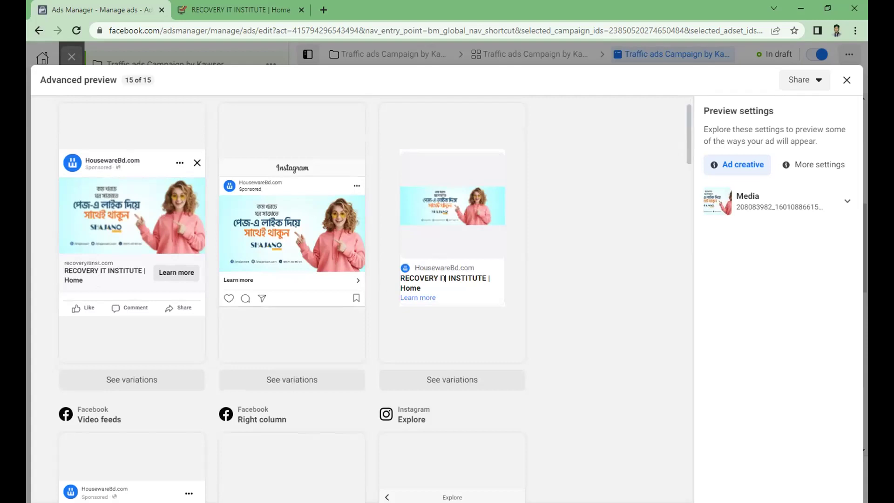
pyautogui.scroll(-1, 454, 178)
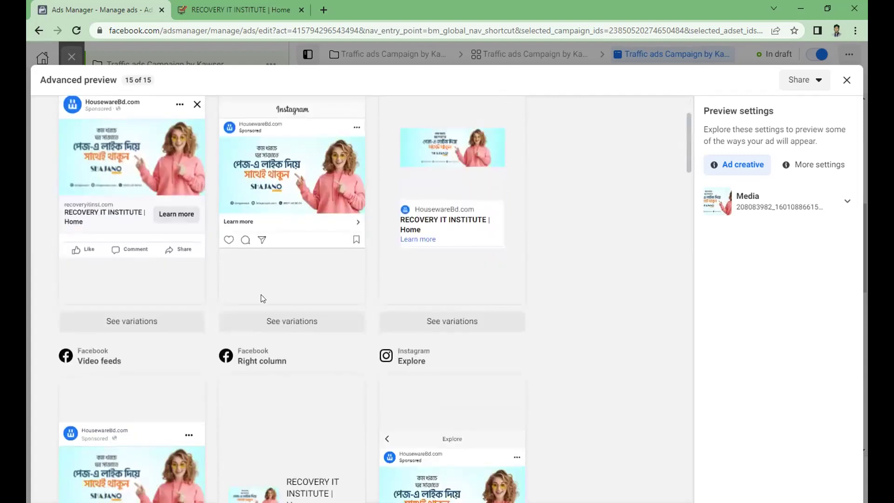
pyautogui.scroll(-2, 117, 338)
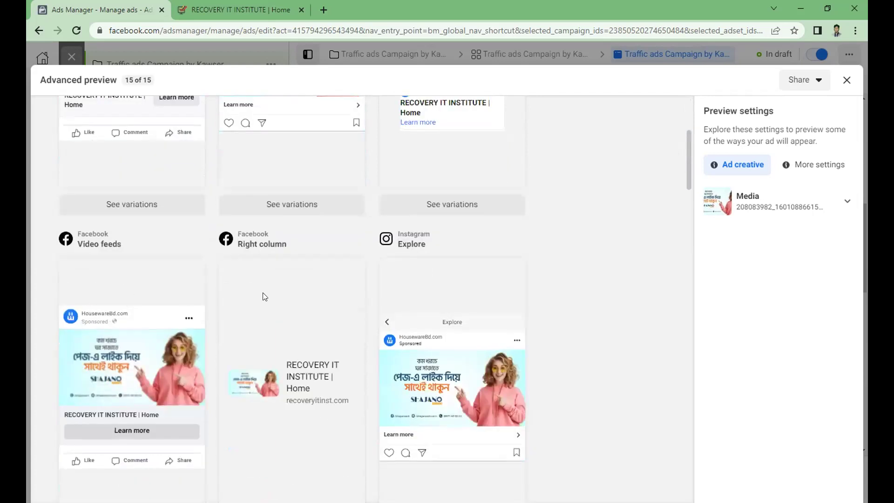
pyautogui.scroll(-1, 135, 310)
pyautogui.scroll(-2, 135, 298)
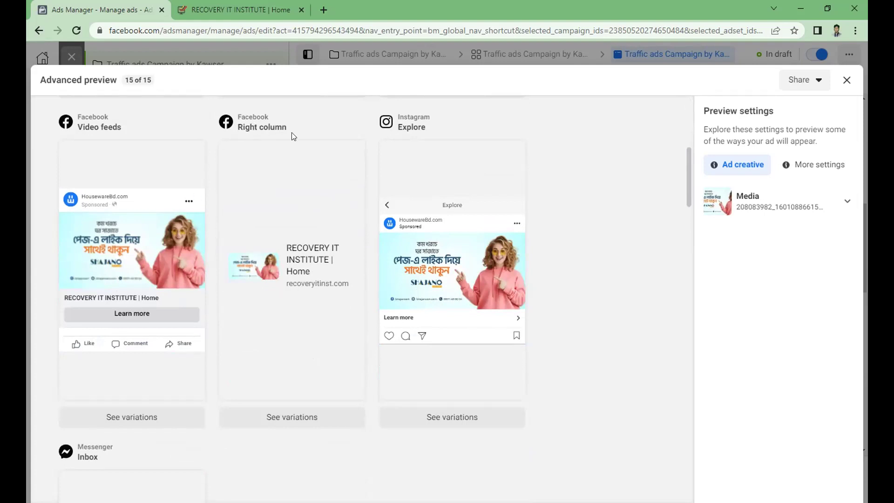
pyautogui.scroll(-1, 320, 297)
pyautogui.scroll(-2, 340, 301)
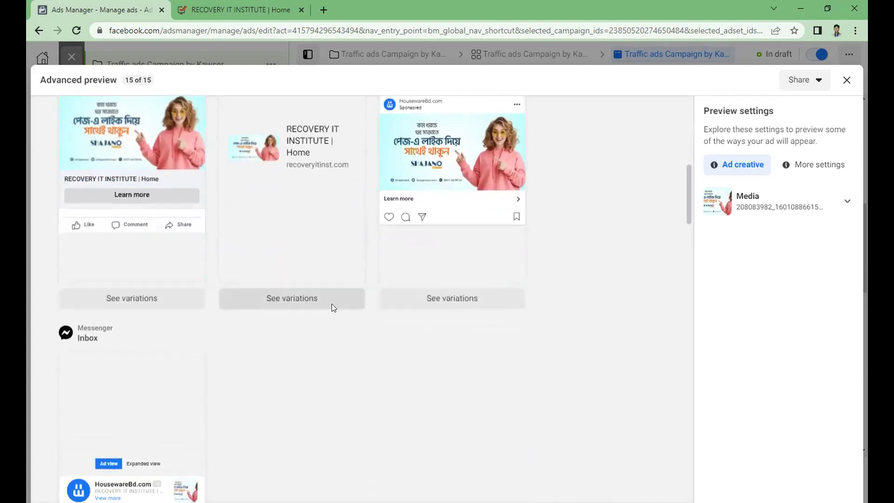
pyautogui.scroll(-2, 232, 316)
pyautogui.scroll(-2, 135, 328)
pyautogui.scroll(-1, 138, 332)
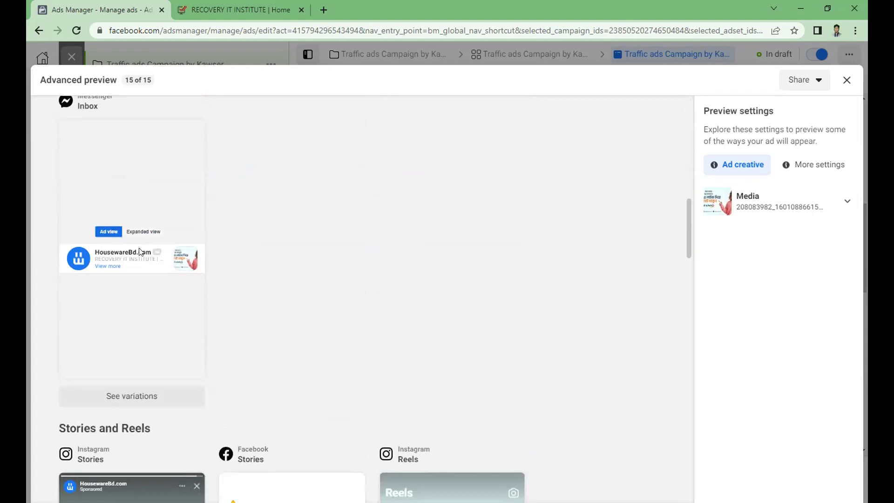
pyautogui.scroll(1, 133, 299)
pyautogui.scroll(-2, 131, 287)
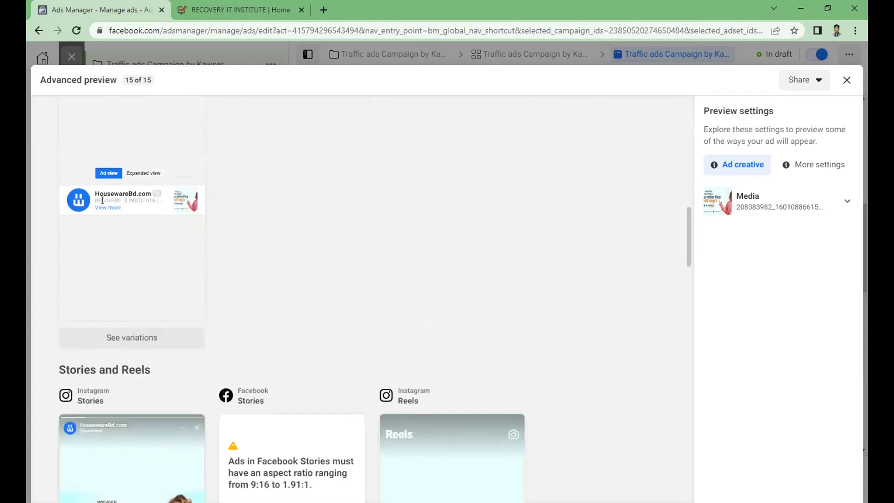
pyautogui.scroll(-2, 190, 339)
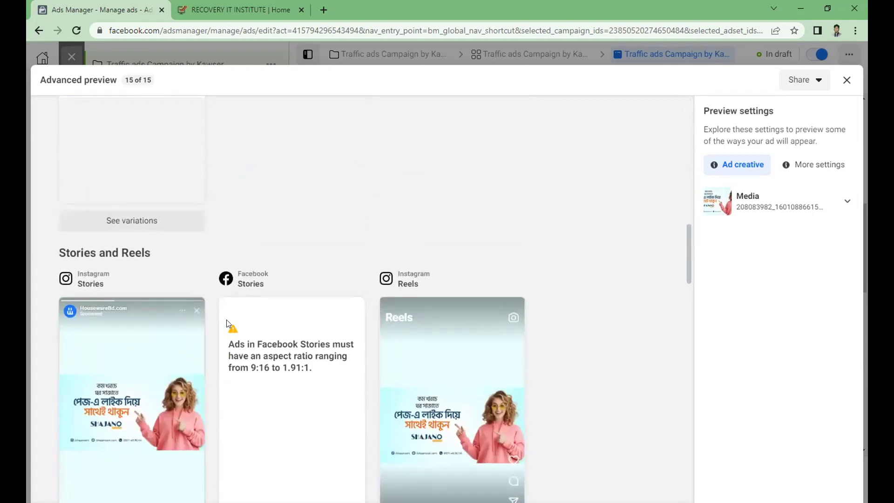
pyautogui.scroll(-1, 104, 301)
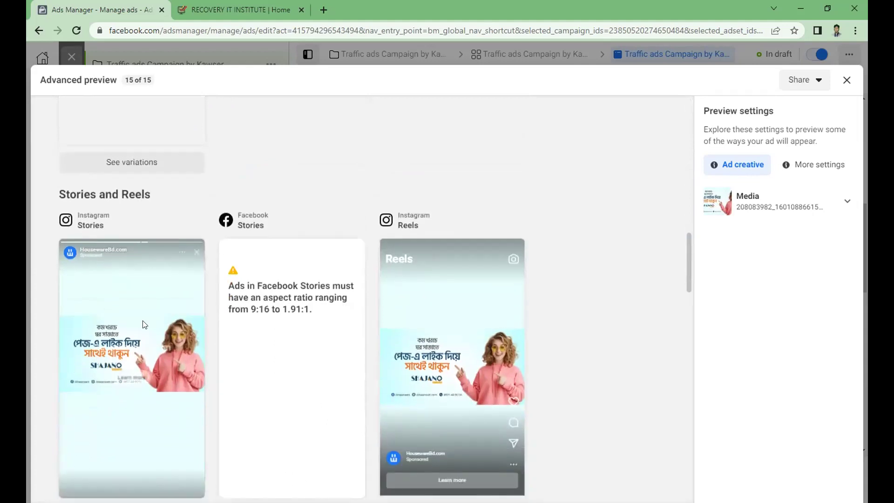
pyautogui.scroll(-1, 138, 328)
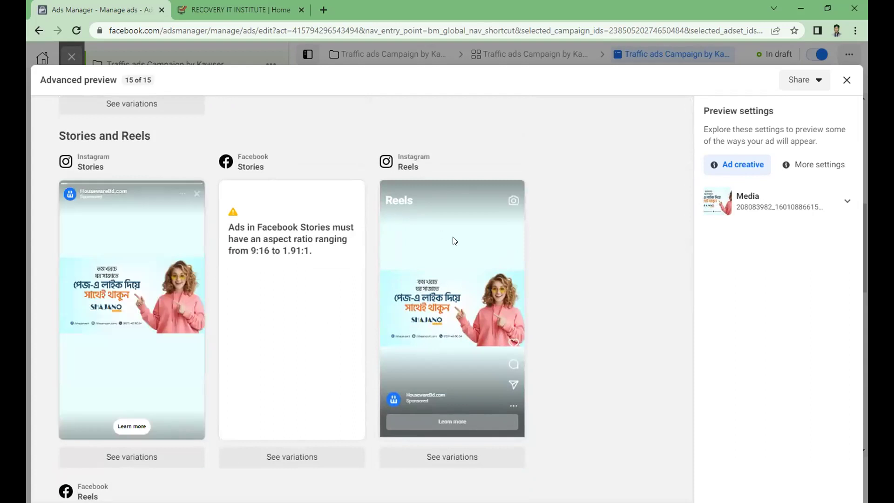
pyautogui.scroll(-3, 455, 240)
pyautogui.scroll(-2, 326, 326)
pyautogui.scroll(1, 224, 336)
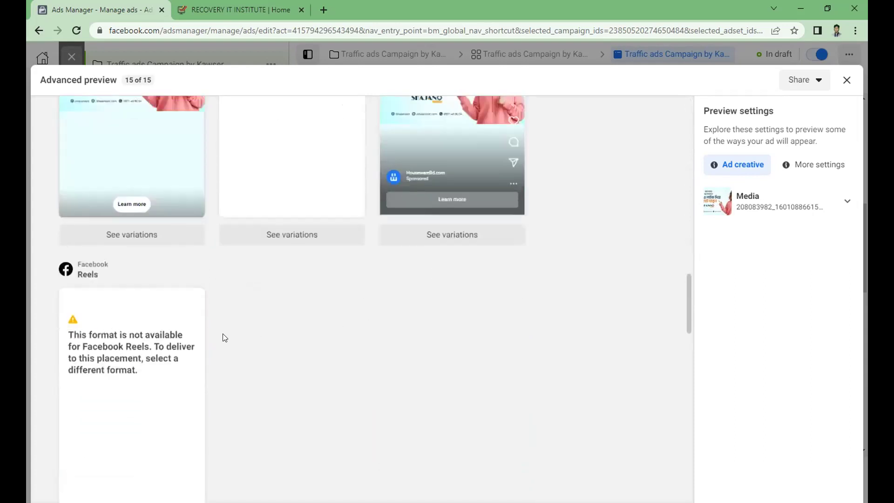
pyautogui.scroll(2, 229, 326)
pyautogui.scroll(2, 312, 306)
pyautogui.scroll(2, 312, 306)
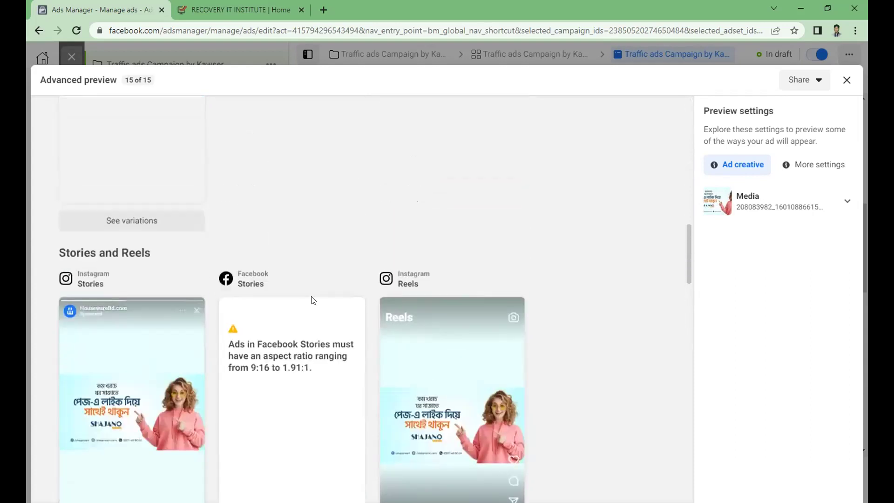
pyautogui.scroll(5, 312, 300)
pyautogui.scroll(4, 312, 298)
pyautogui.scroll(2, 312, 300)
pyautogui.scroll(1, 312, 300)
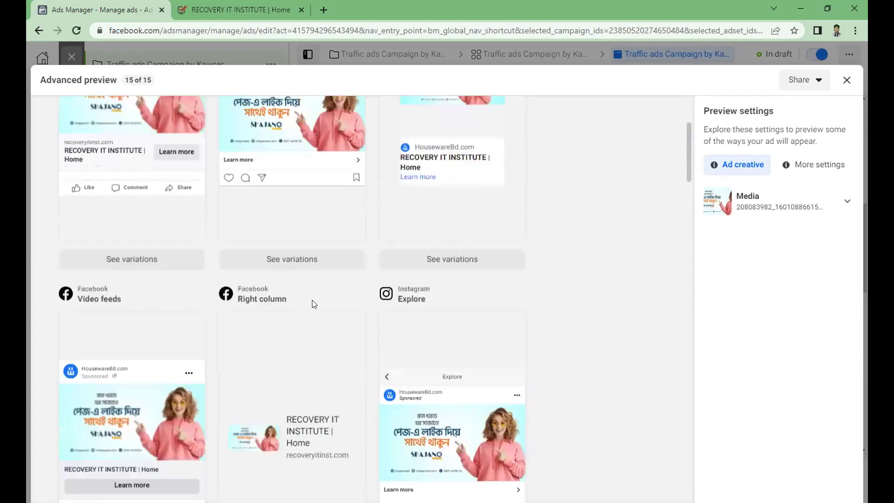
pyautogui.scroll(2, 411, 180)
pyautogui.scroll(2, 350, 120)
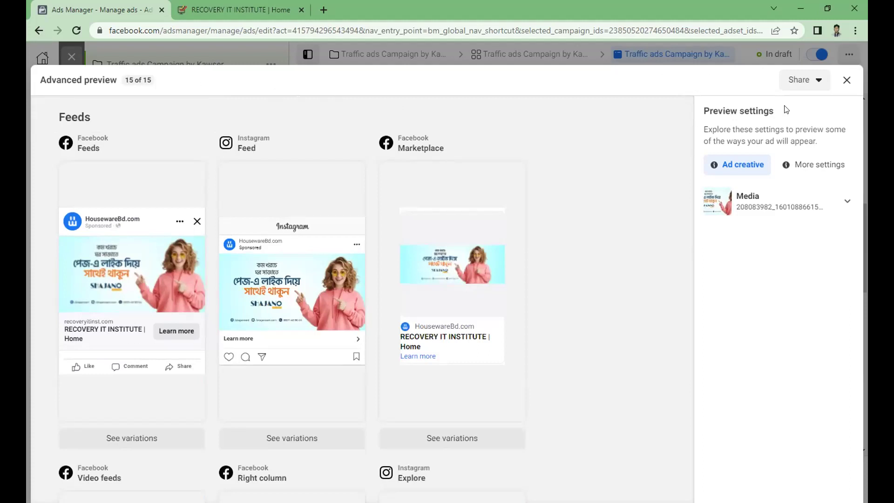
# Close Advanced preview and move down to the Primary text and Call to Action fields.
pyautogui.click(847, 79)
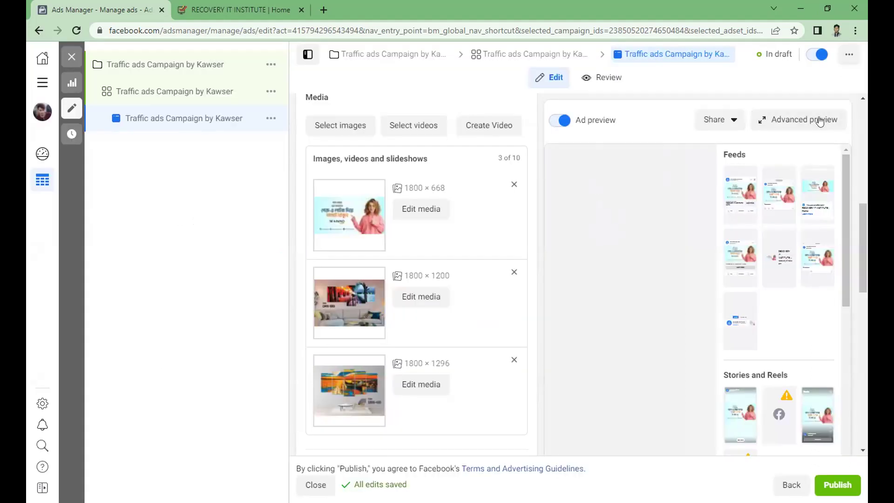
pyautogui.scroll(-3, 556, 223)
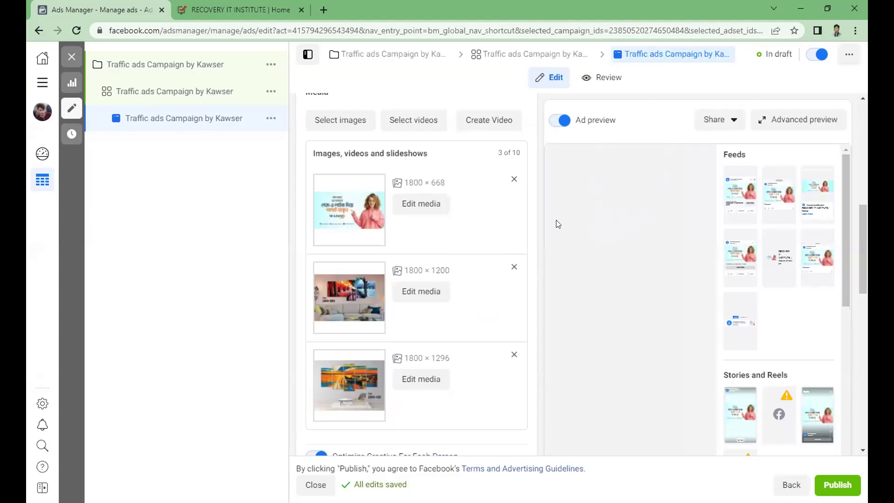
pyautogui.scroll(-3, 554, 227)
pyautogui.scroll(-2, 505, 247)
pyautogui.scroll(-1, 468, 266)
pyautogui.scroll(1, 335, 168)
pyautogui.scroll(1, 326, 147)
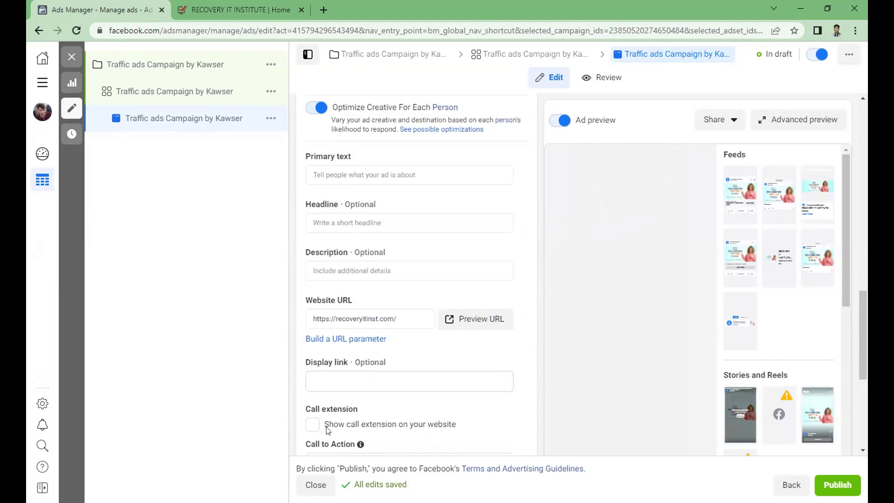
pyautogui.scroll(-3, 326, 419)
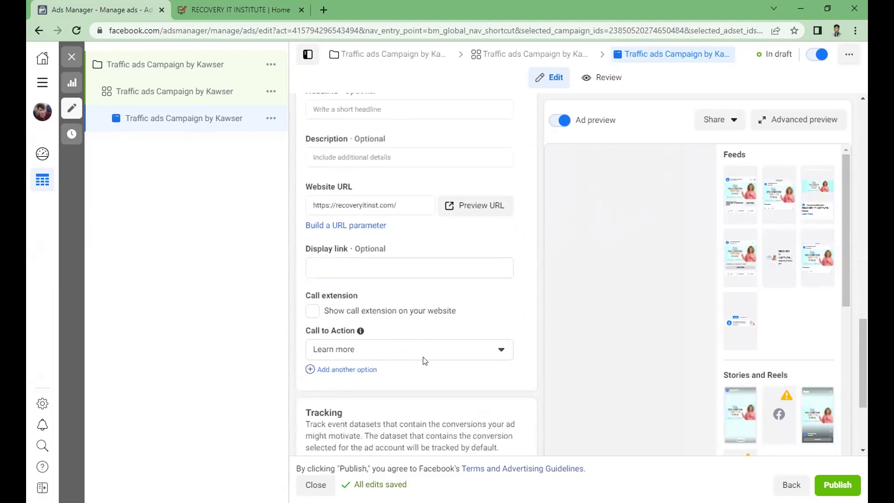
# Switch the ad's Call to Action from Learn more to Contact us.
pyautogui.click(500, 351)
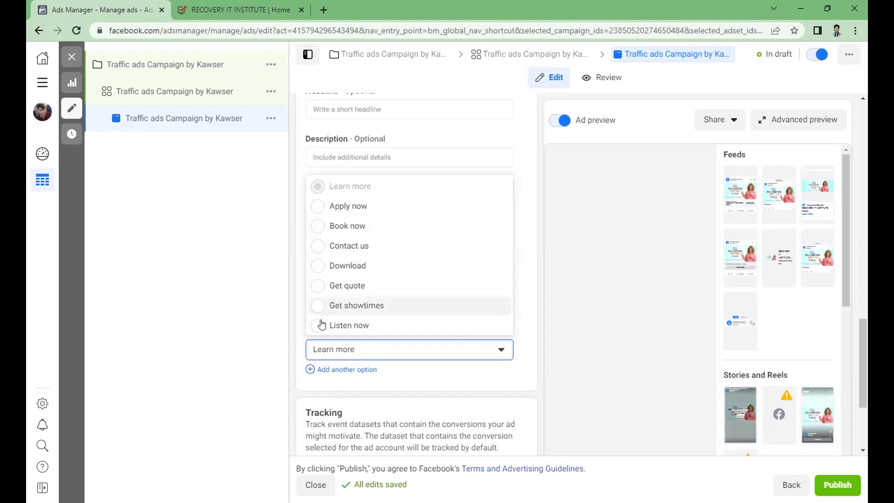
pyautogui.click(314, 246)
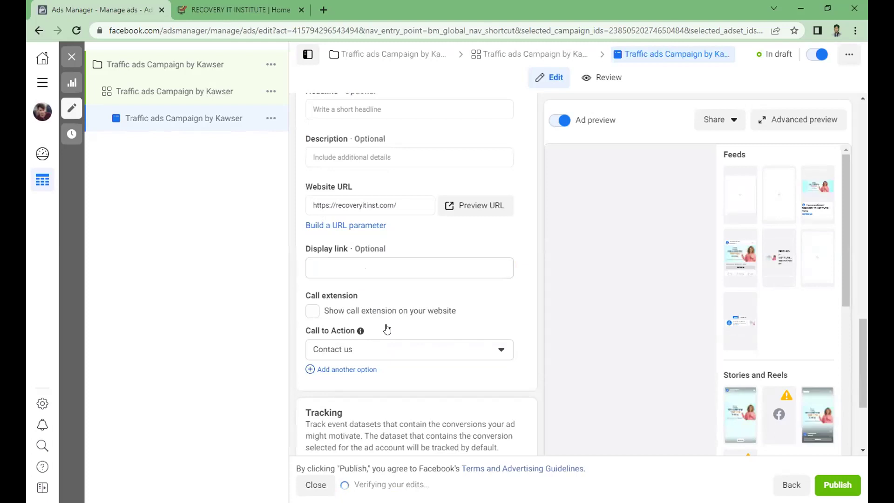
pyautogui.scroll(-3, 385, 328)
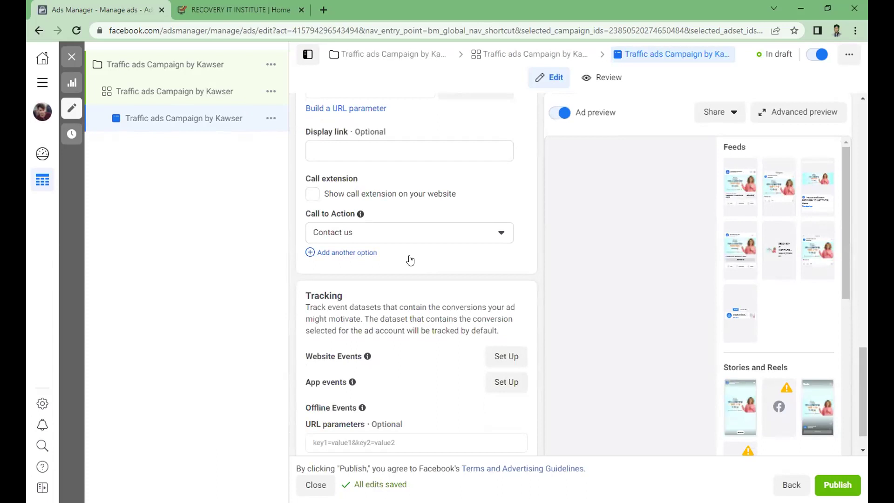
pyautogui.scroll(-2, 410, 259)
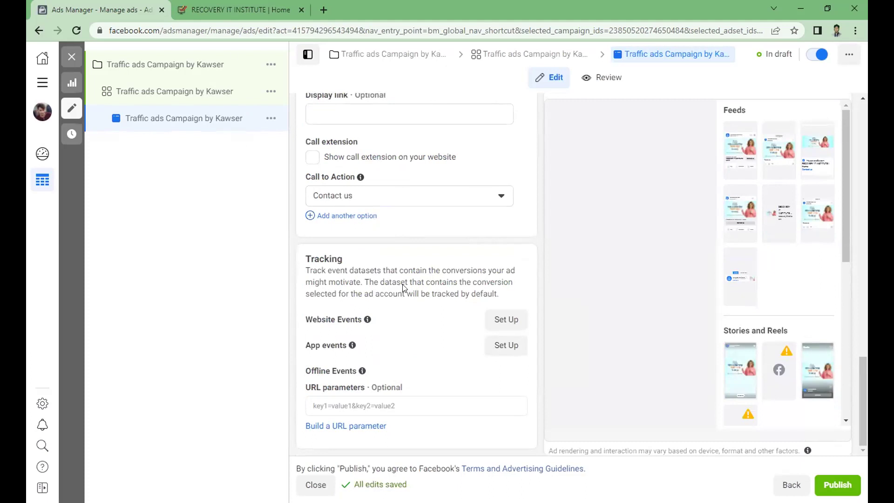
pyautogui.scroll(2, 412, 286)
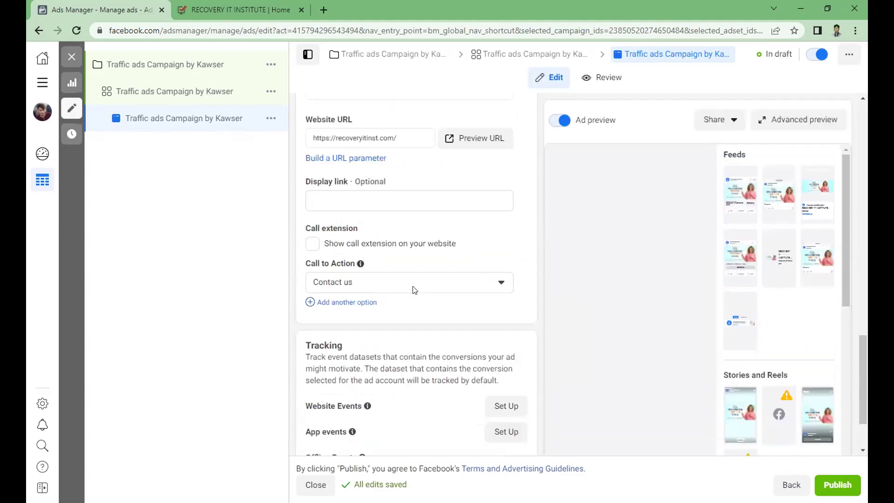
pyautogui.scroll(2, 414, 289)
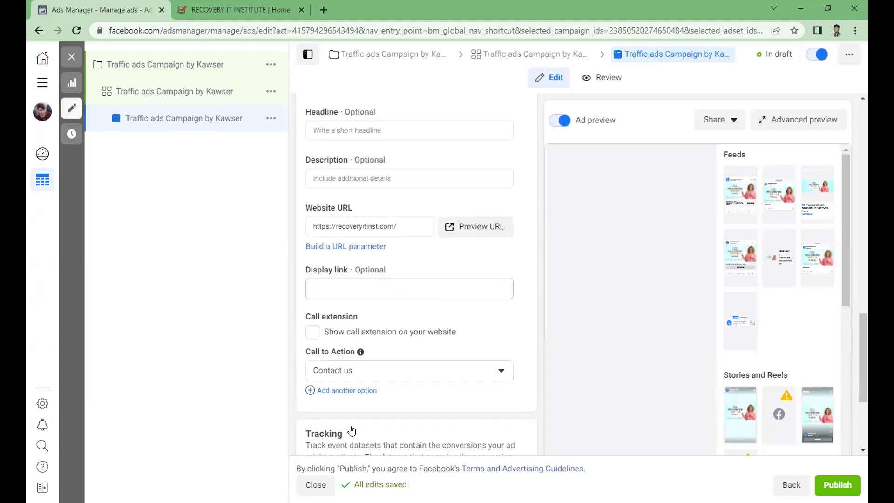
pyautogui.scroll(-3, 351, 430)
pyautogui.scroll(-1, 365, 388)
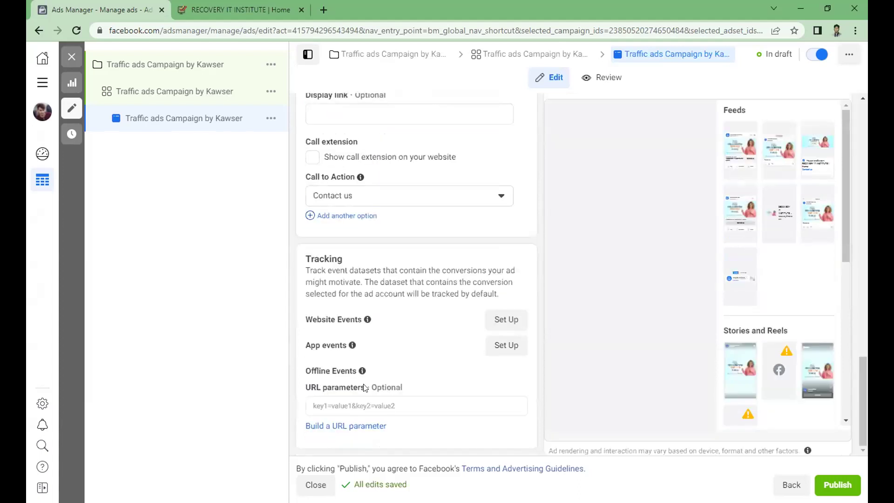
pyautogui.moveTo(416, 406)
pyautogui.scroll(1, 332, 415)
pyautogui.scroll(2, 317, 396)
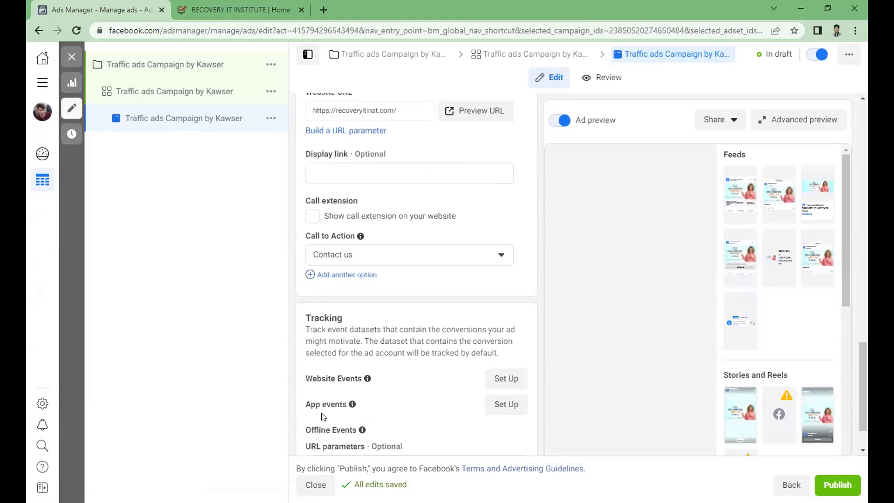
pyautogui.scroll(1, 359, 315)
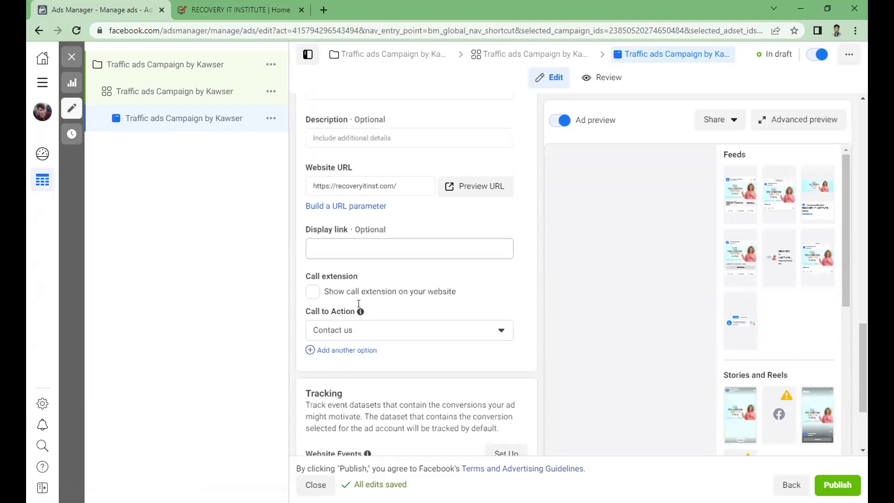
pyautogui.scroll(3, 359, 304)
pyautogui.scroll(2, 355, 261)
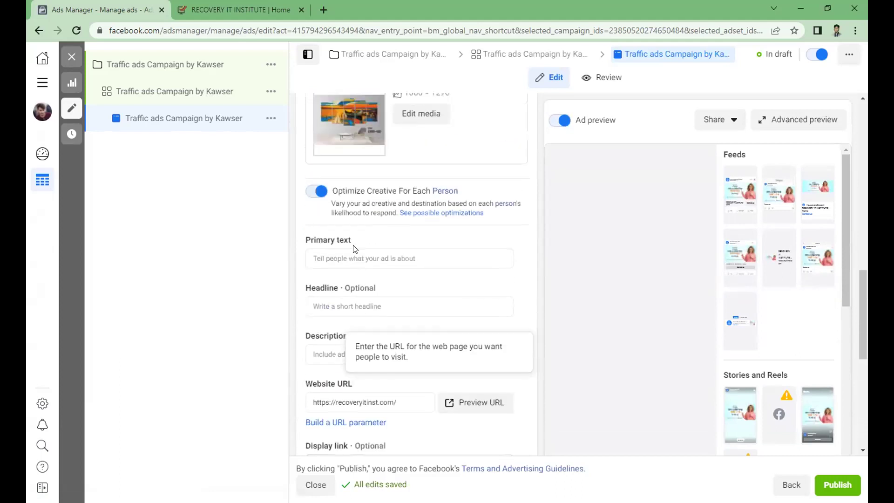
pyautogui.scroll(-2, 371, 321)
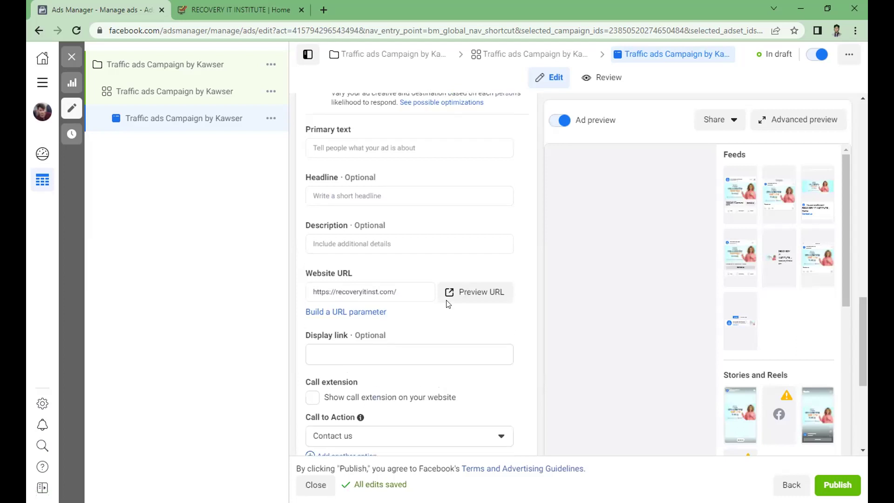
pyautogui.scroll(5, 328, 345)
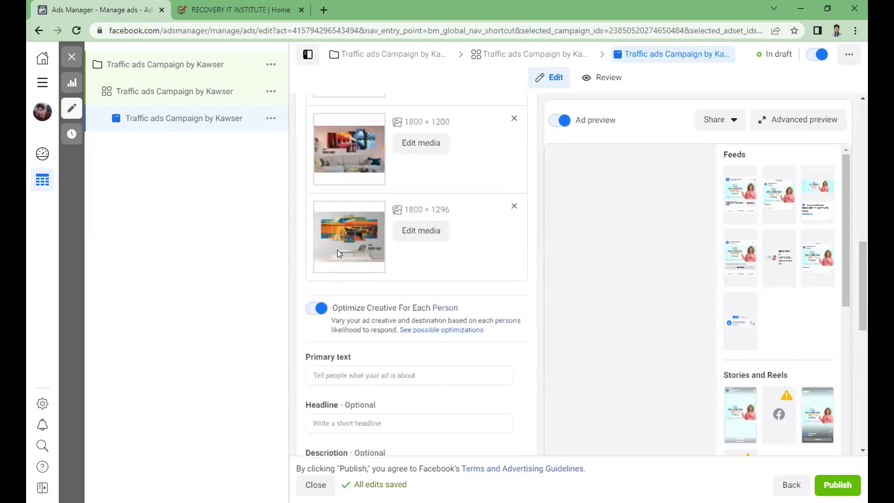
pyautogui.scroll(-4, 360, 200)
# Enter placeholder Primary text 'jyythdhgmhjj'.
pyautogui.click(361, 200)
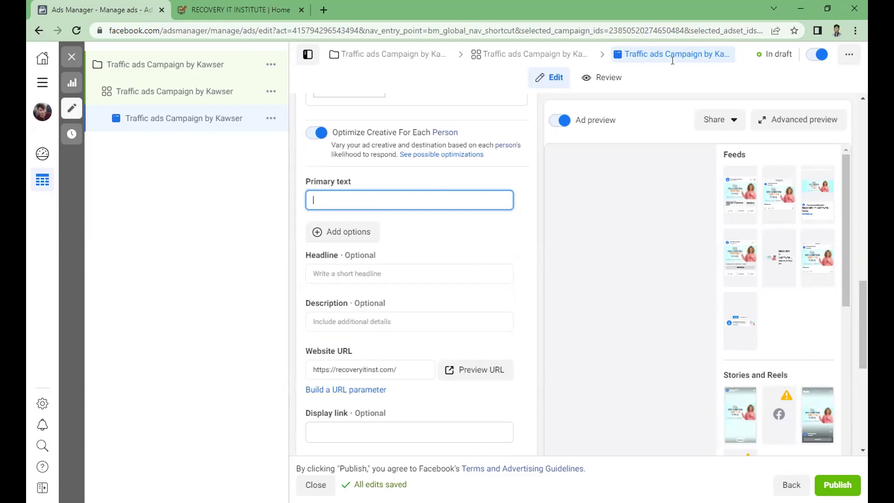
pyautogui.click(351, 199)
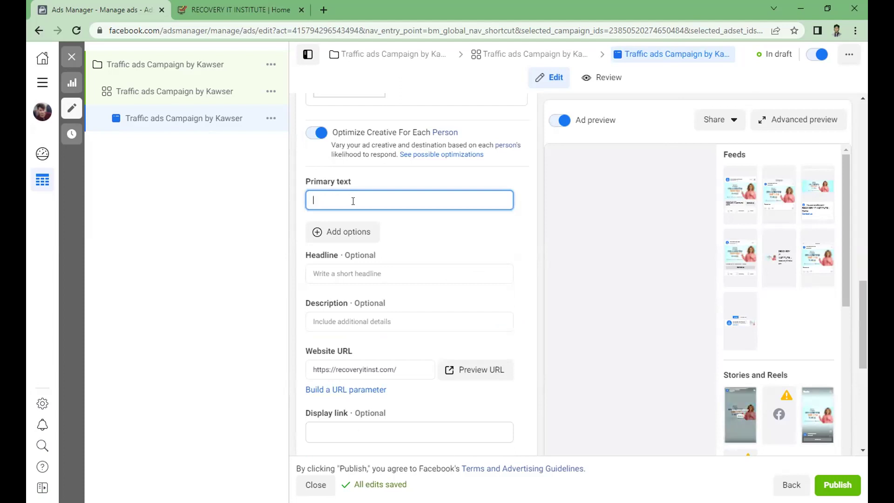
pyautogui.write('jyythdhg')
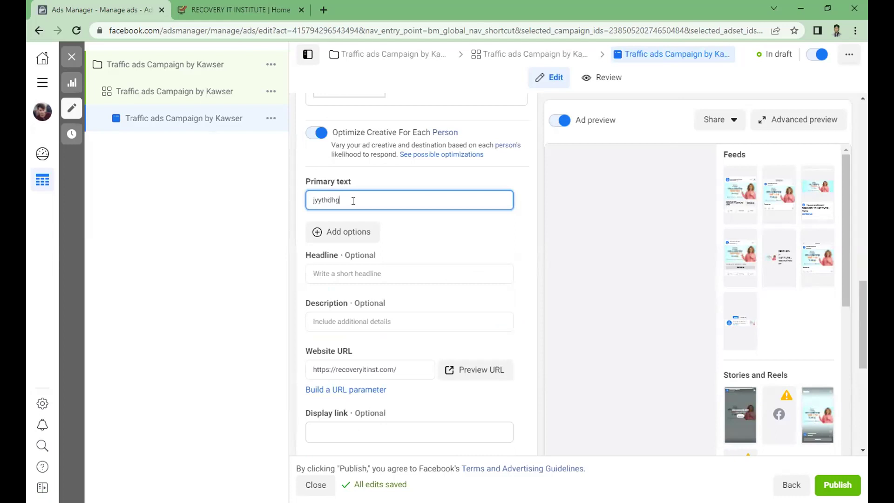
pyautogui.write('mhjj')
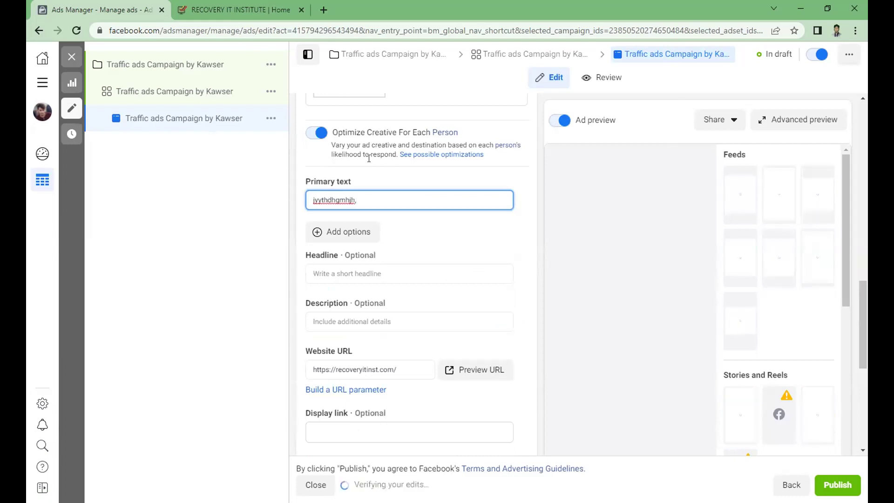
pyautogui.click(314, 149)
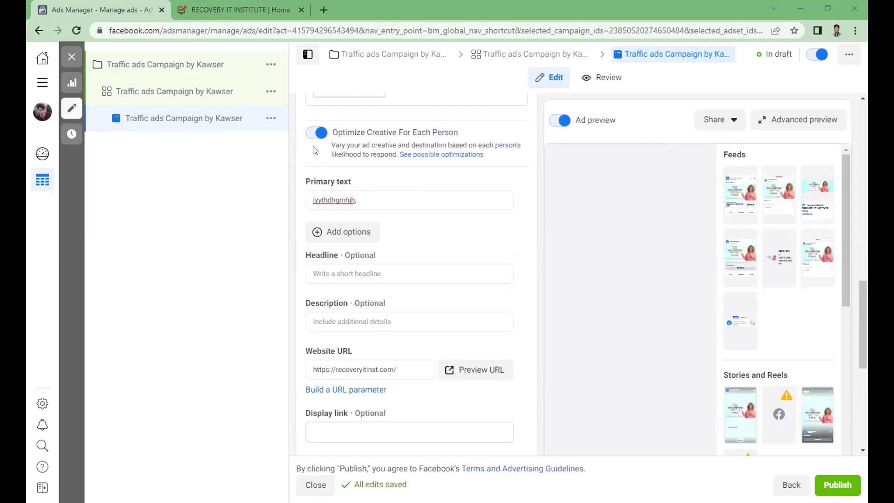
# Fill the Headline with 'uttgutjgjhkuy' and the Description with 'jkhiuykkyhiu'.
pyautogui.click(380, 271)
pyautogui.write('uttgutjgjhkuy')
pyautogui.click(396, 343)
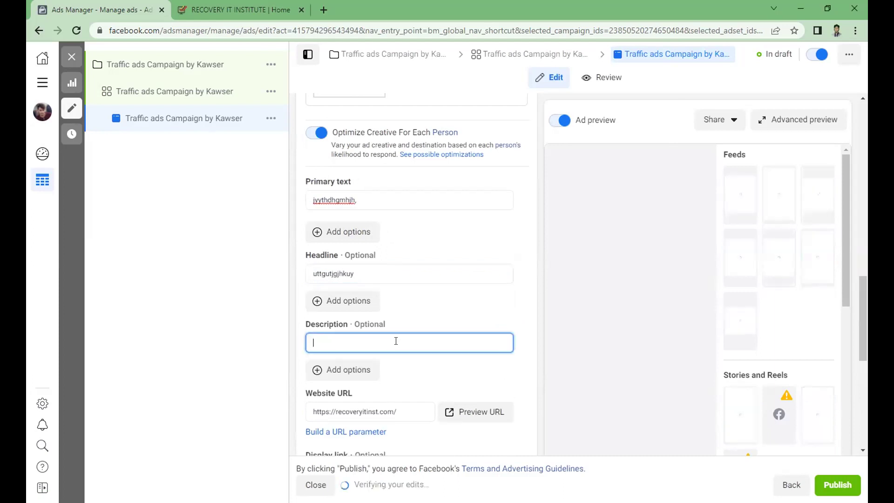
pyautogui.write('jkhiu')
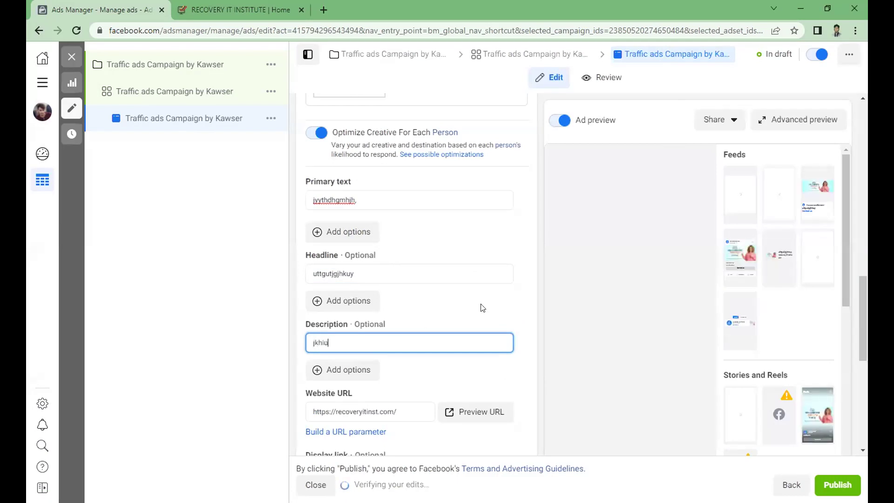
pyautogui.write('ykkyhiu')
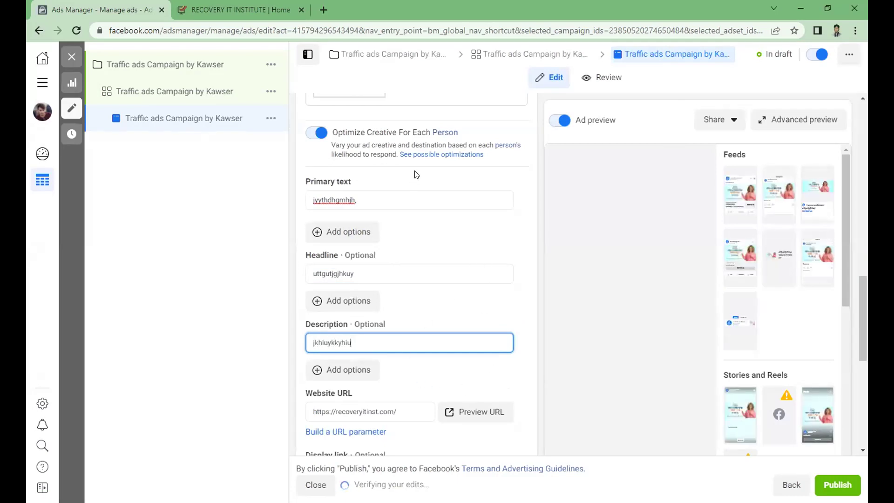
# Place the cursor in the optional Display link field below the ad text.
pyautogui.scroll(-8, 311, 163)
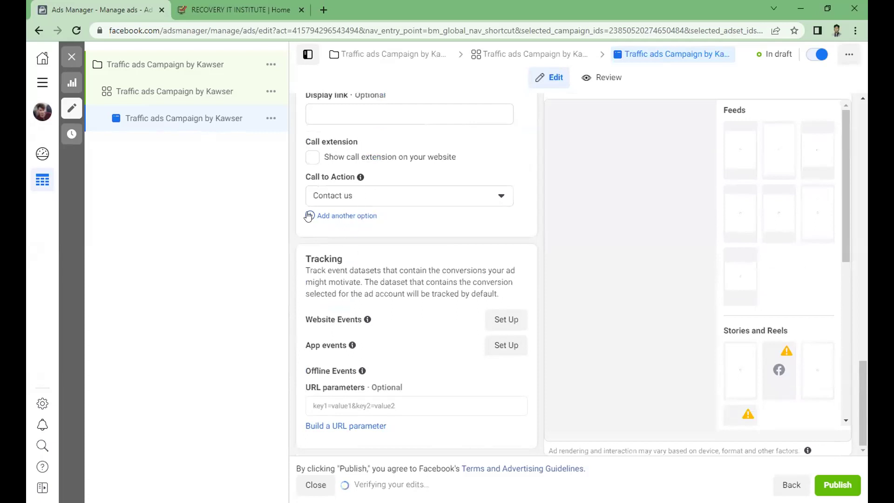
pyautogui.scroll(1, 353, 167)
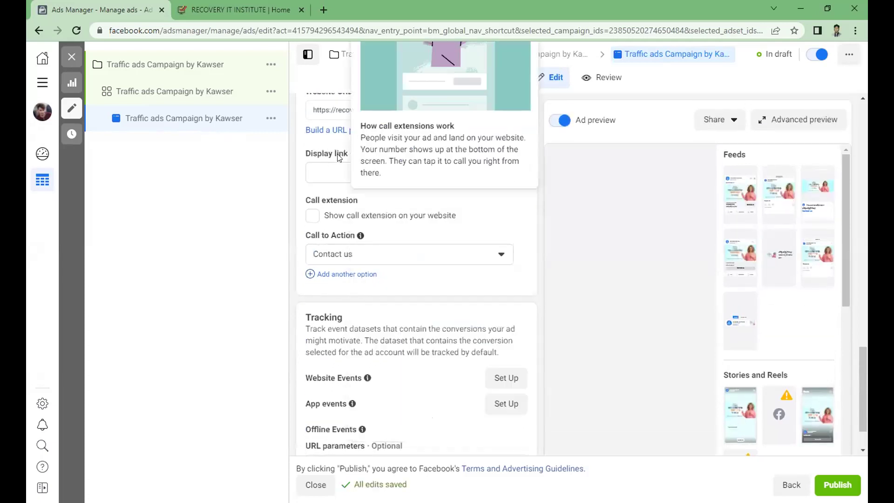
pyautogui.click(341, 168)
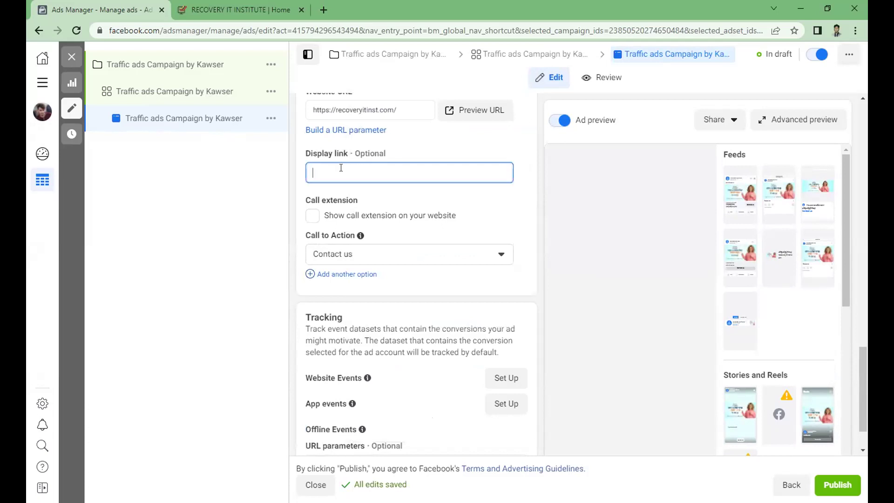
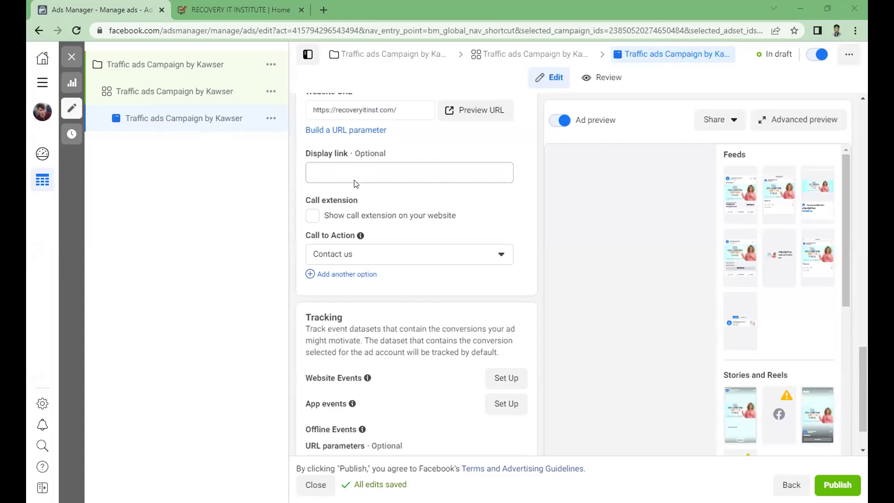
# Show the call extension with the +880 business phone number on the traffic ad and publish it.
pyautogui.click(313, 216)
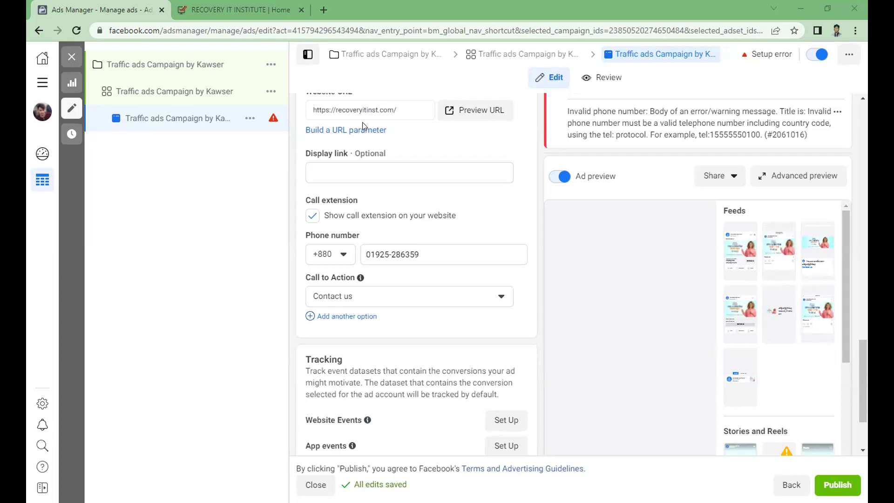
pyautogui.scroll(-1, 409, 279)
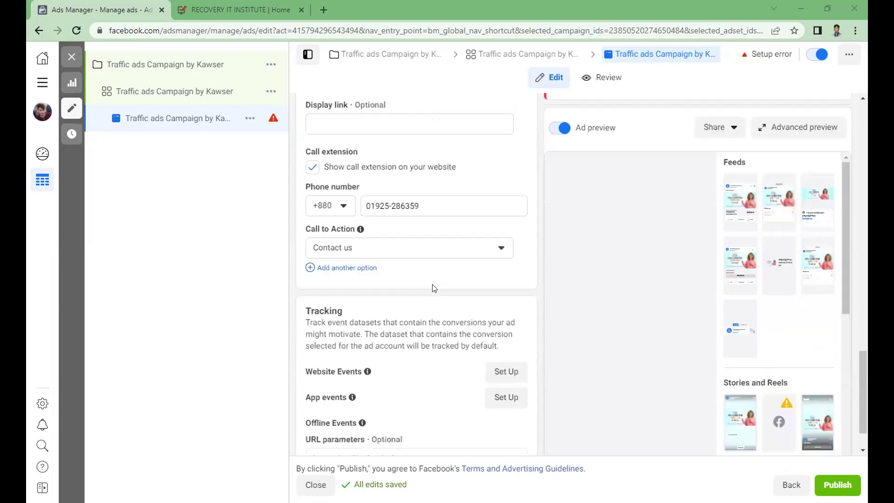
pyautogui.scroll(-1, 443, 372)
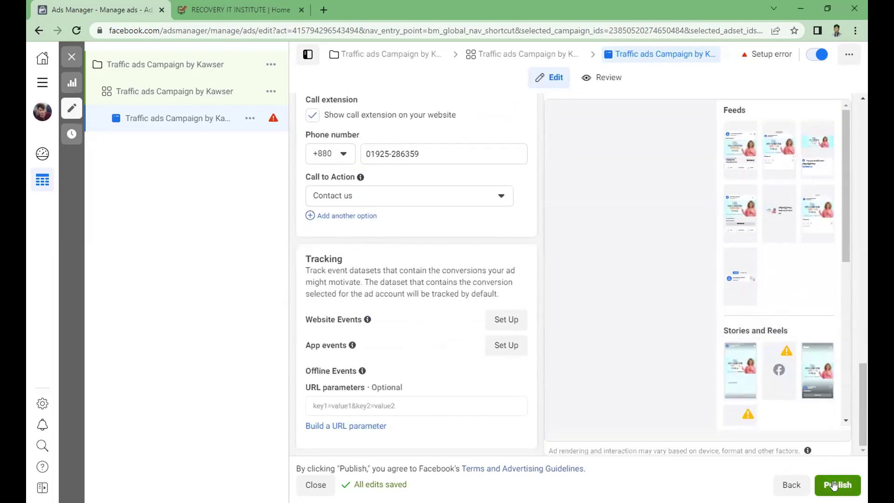
pyautogui.click(837, 485)
# Dismiss the Add Payment Information dialog without entering payment details.
pyautogui.click(603, 149)
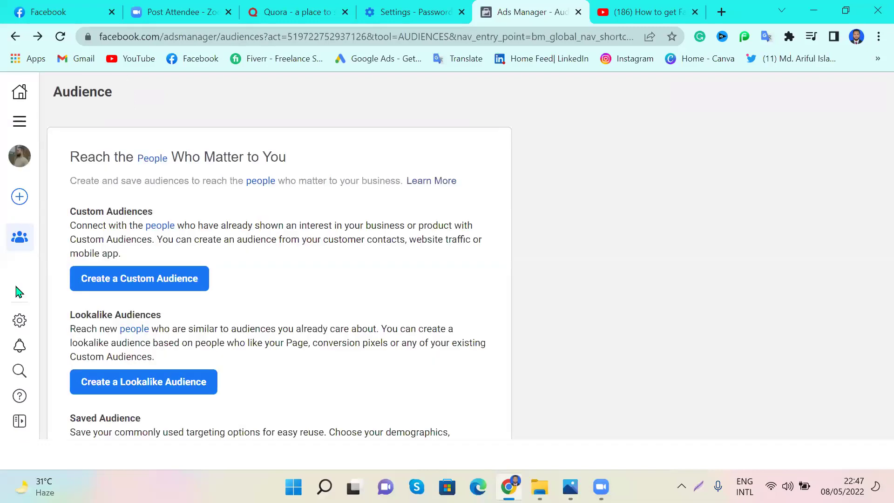
# Go to Ad Account Setup via Settings and start adding a person under Ad account roles.
pyautogui.click(20, 320)
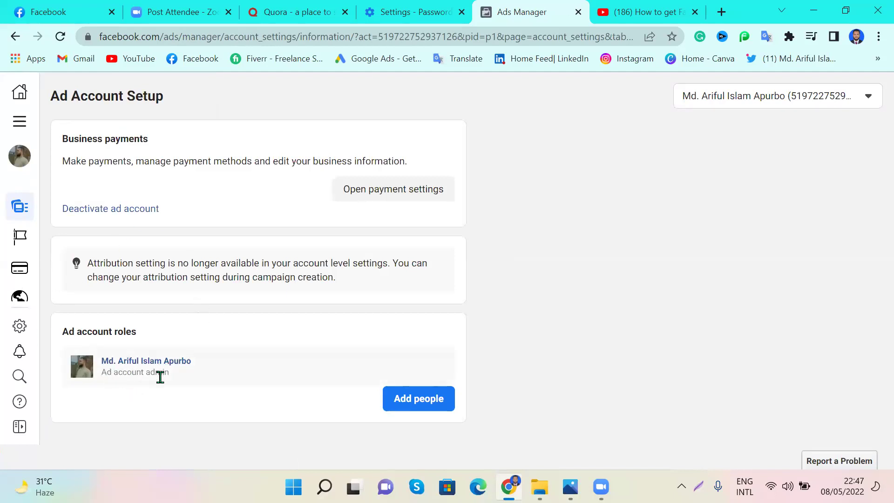
pyautogui.click(420, 399)
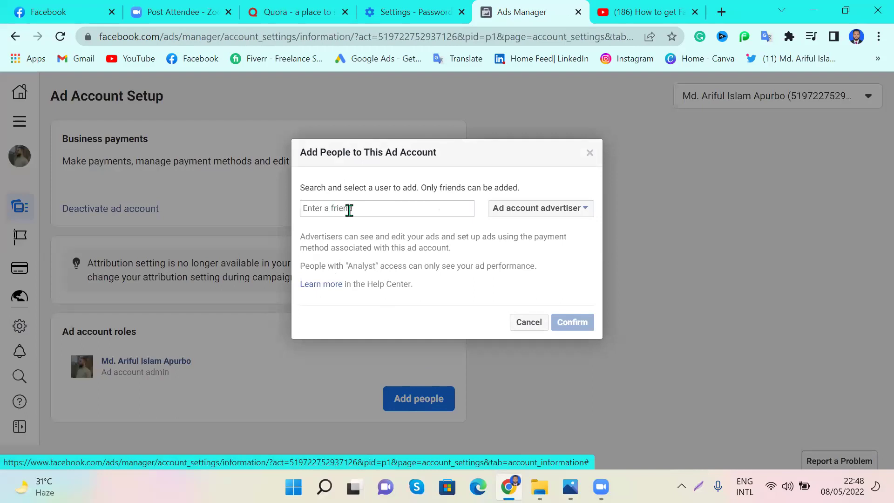
# Check the friend field and role list, close Add People unchanged, and go back twice to Audiences.
pyautogui.click(349, 210)
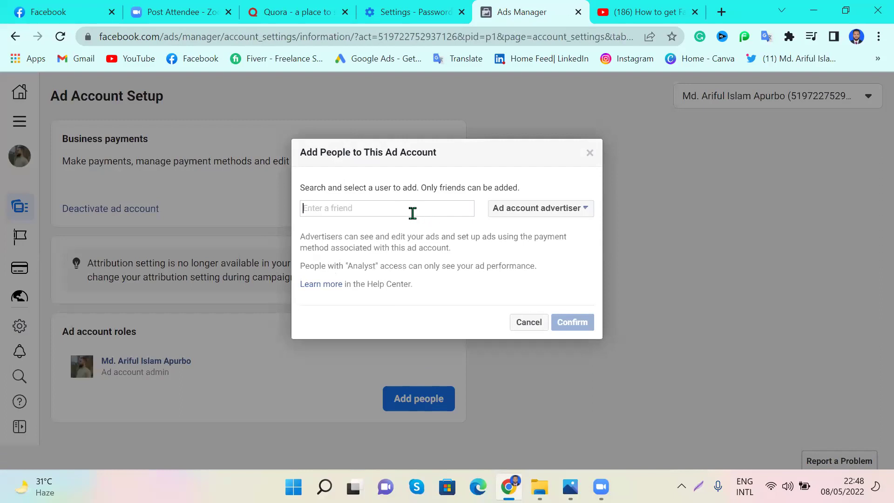
pyautogui.click(587, 216)
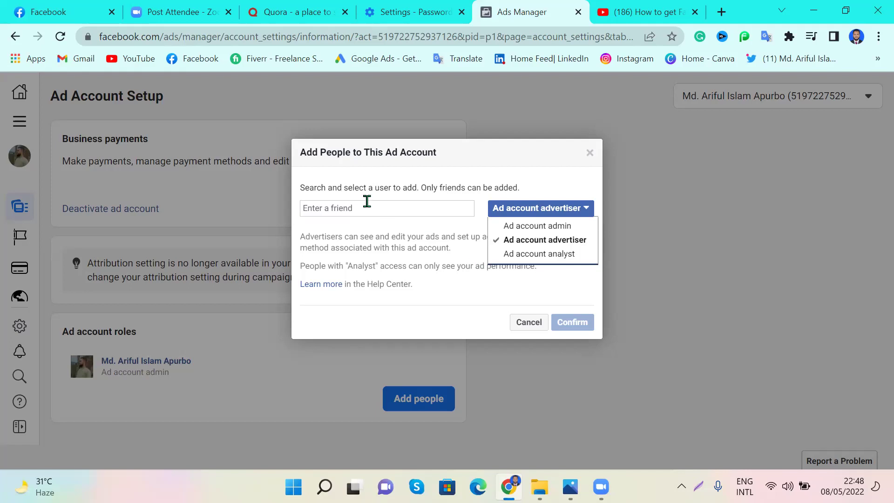
pyautogui.click(258, 118)
pyautogui.click(258, 118)
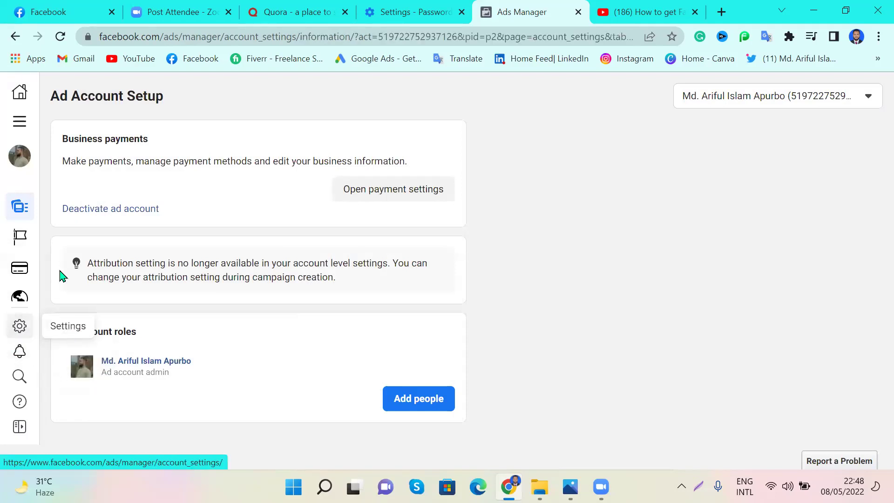
pyautogui.click(14, 38)
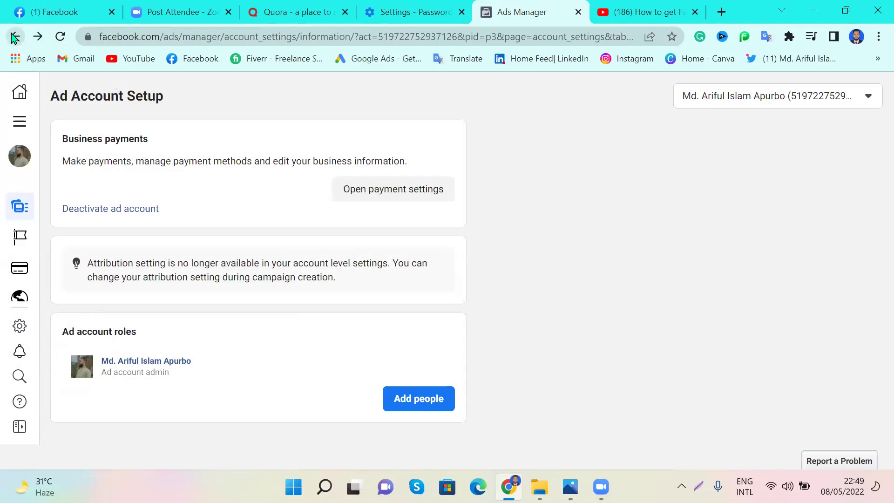
pyautogui.click(14, 38)
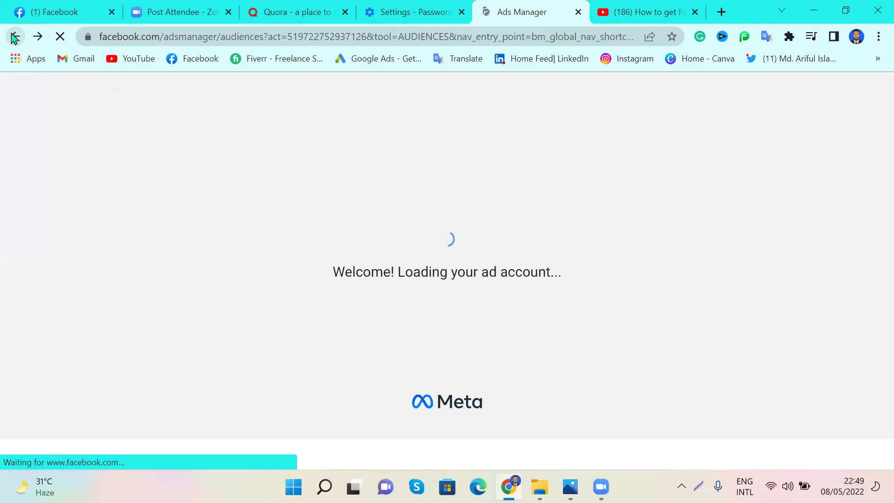